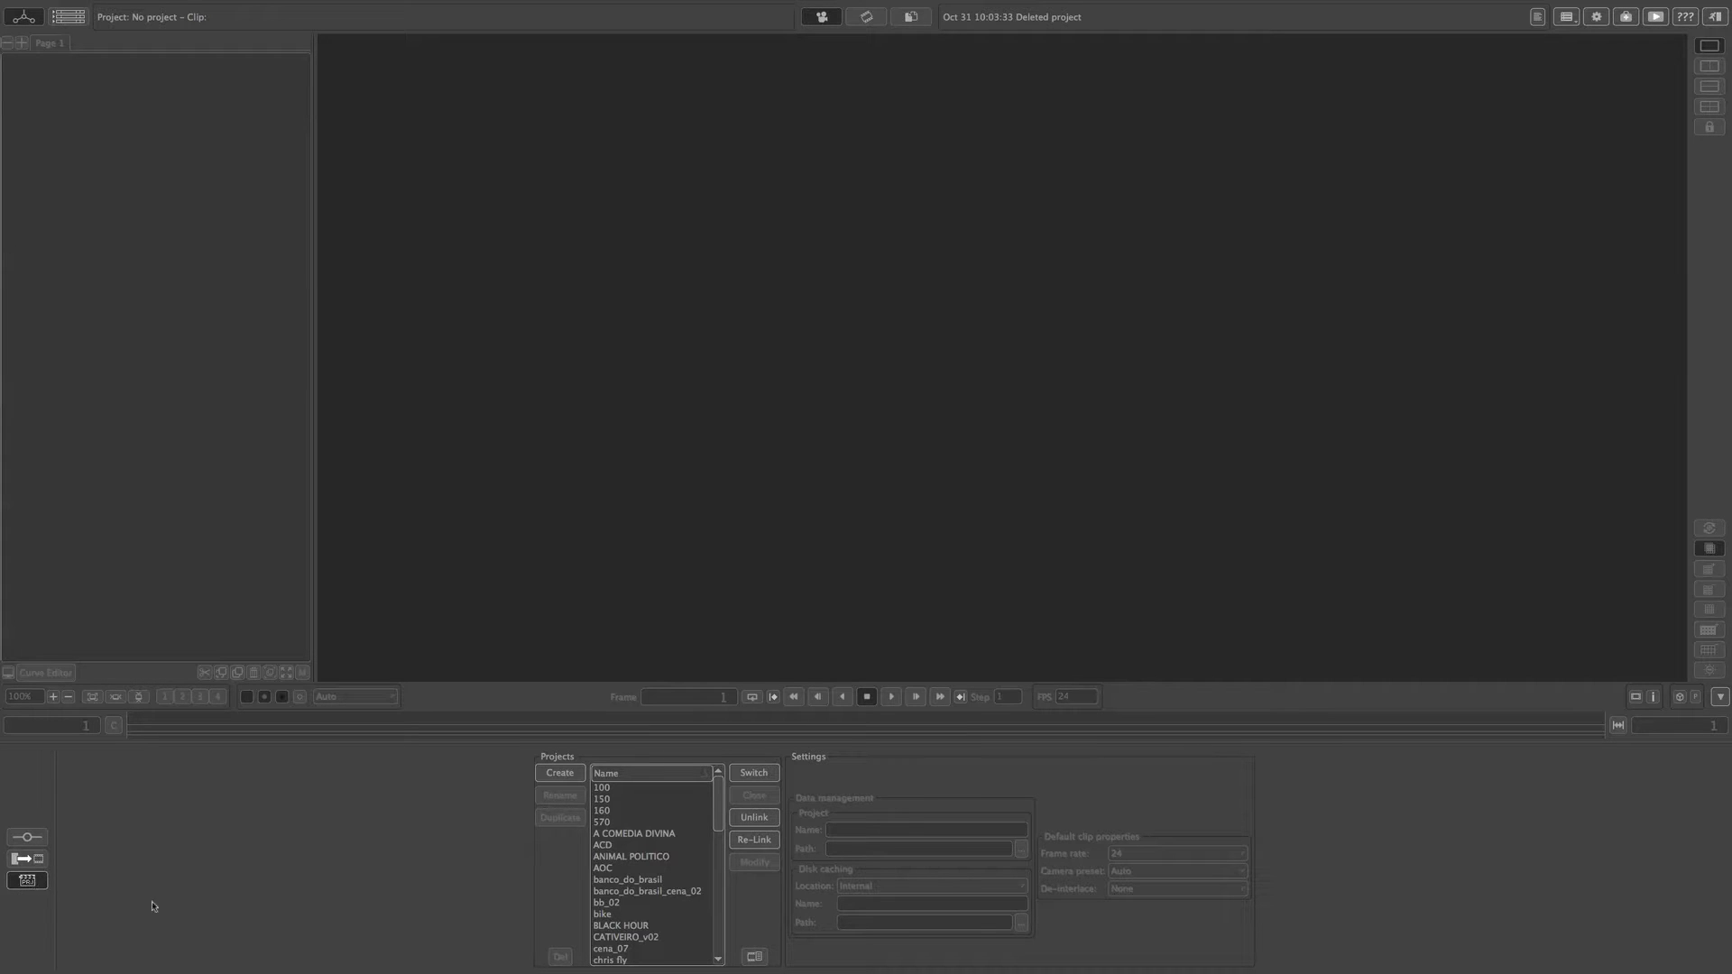
Create a new project named truck_v002, keeping the default project path.
left_click(560, 774)
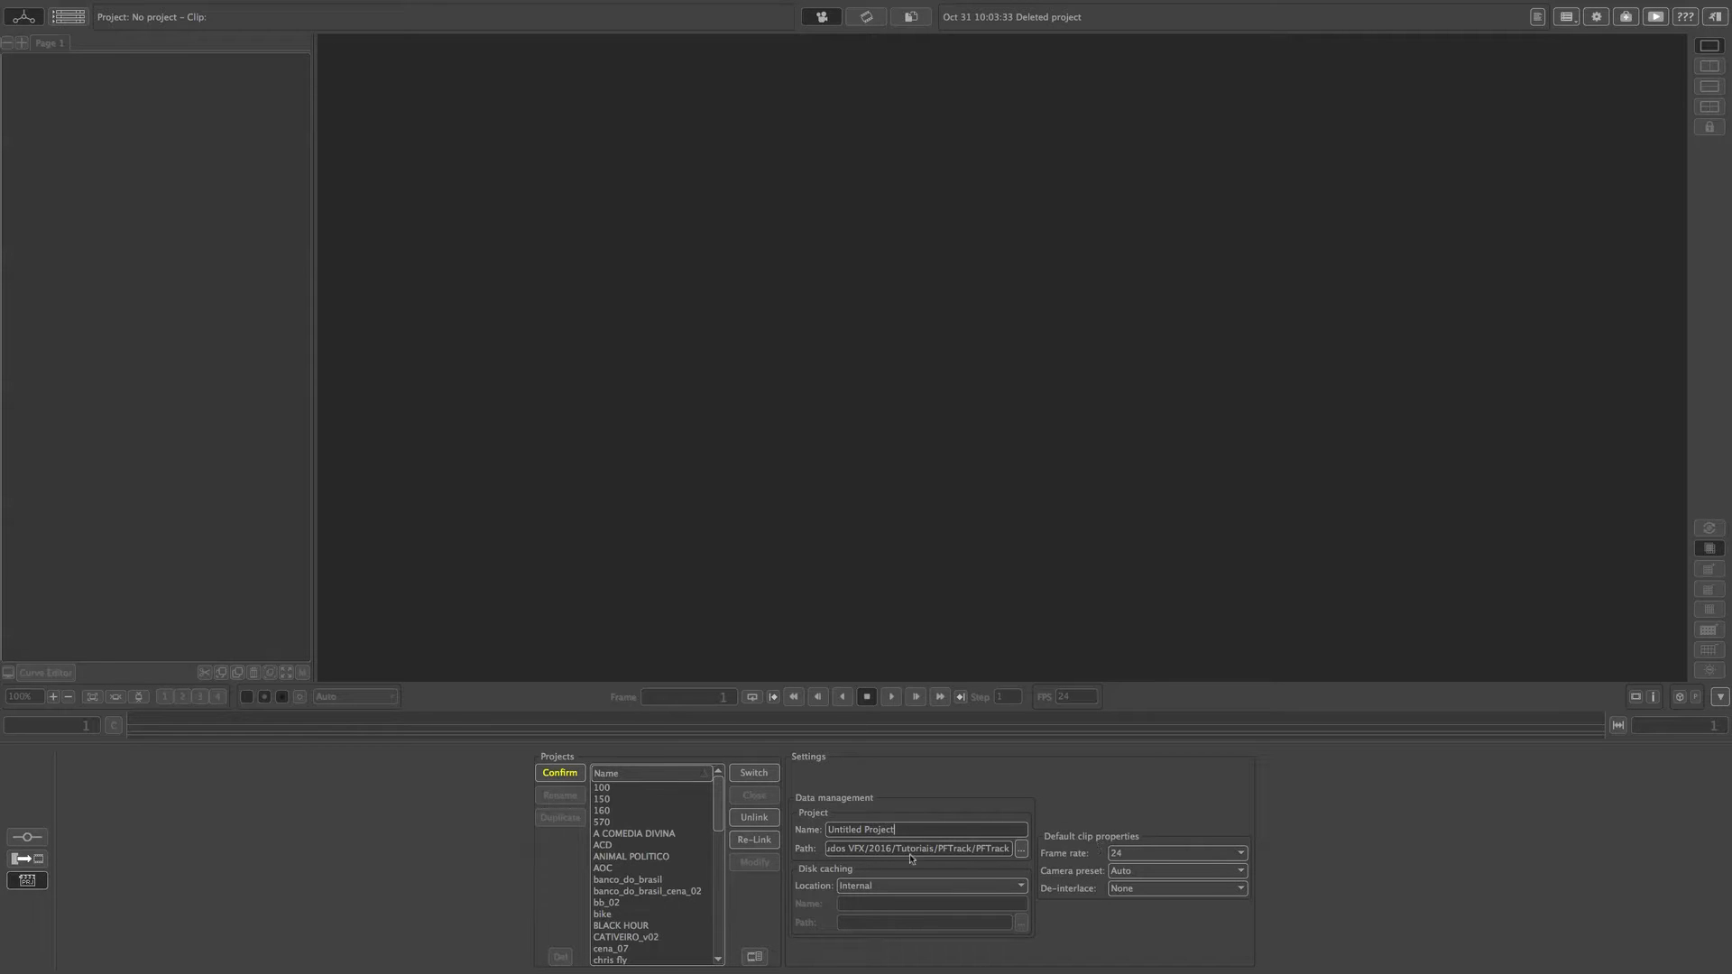
left_click(1021, 849)
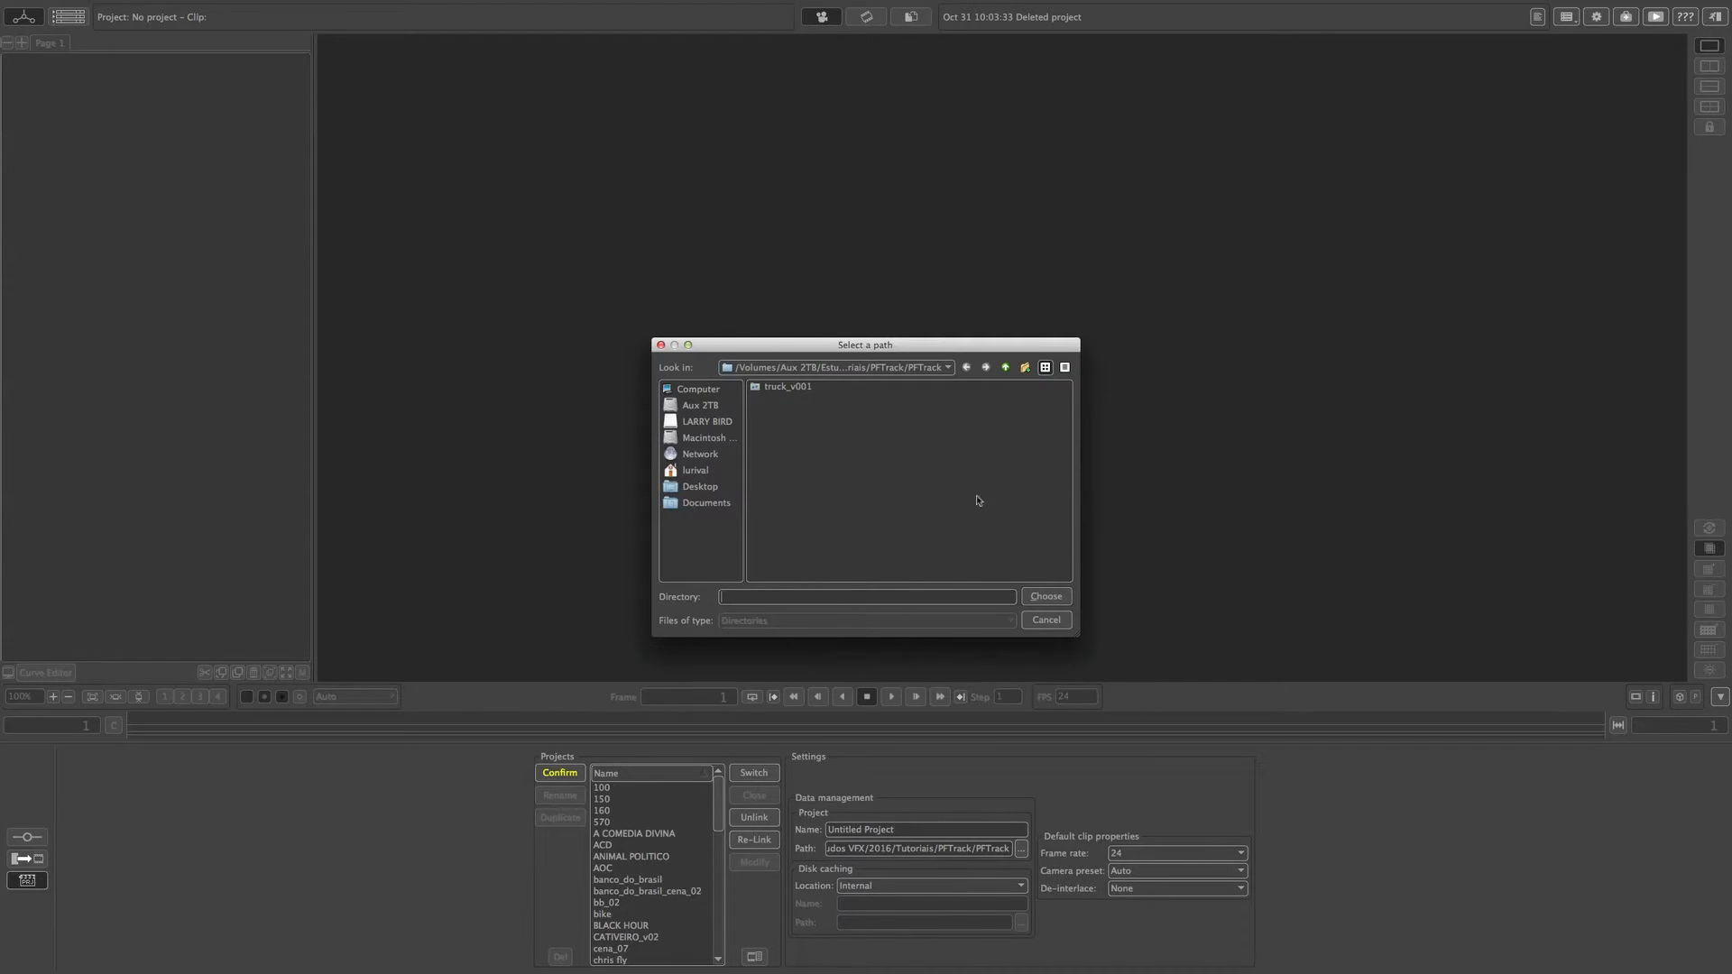
left_click(1063, 625)
left_click(918, 837)
type("truck_")
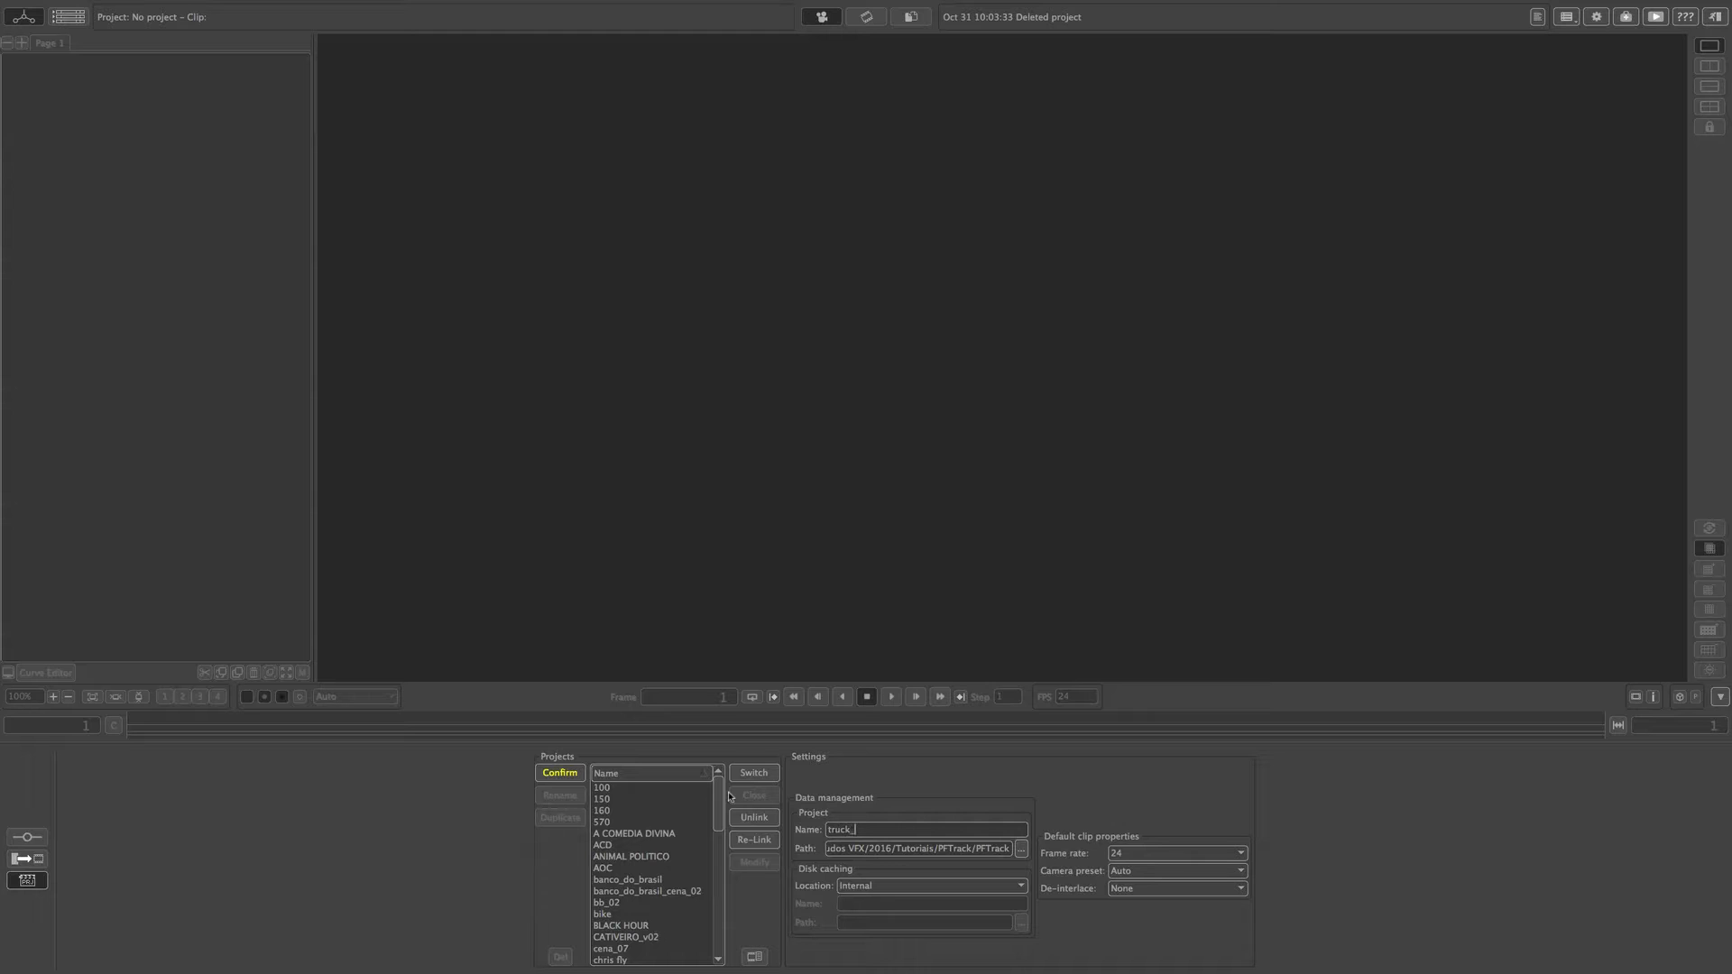
type("v002")
left_click(560, 773)
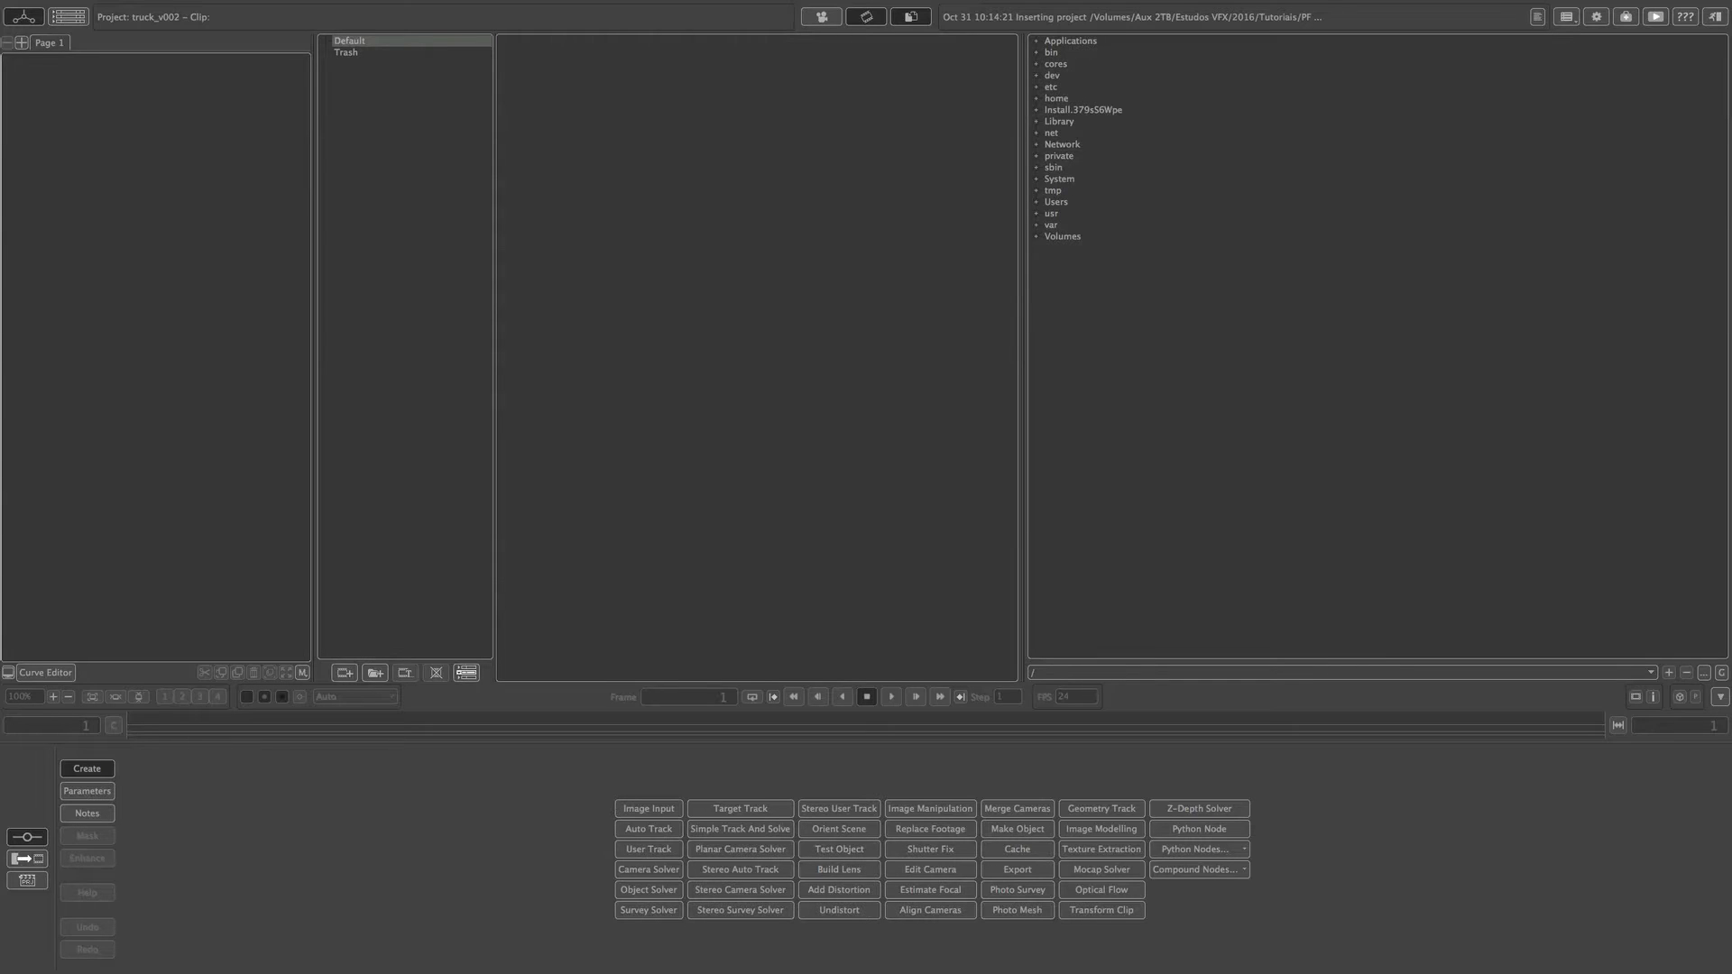
Import the Truck_BG_undistort clip from Finder into the Default media bin and add it to the node tree.
key("super+Tab")
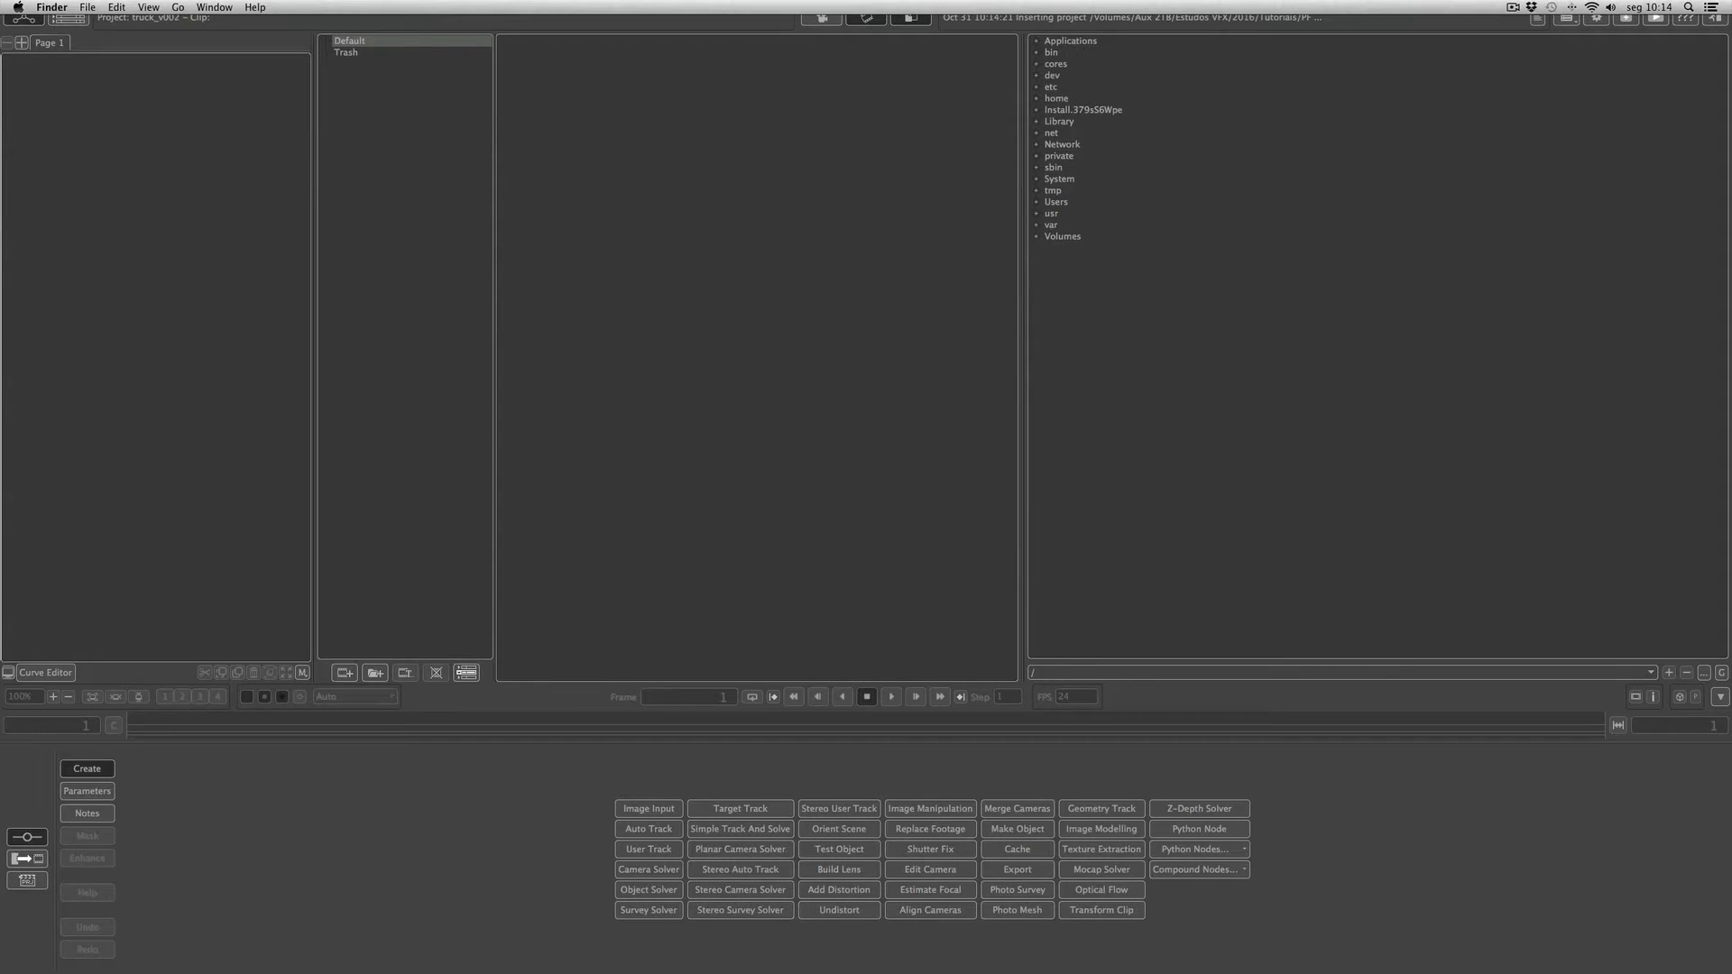
left_click_drag(1371, 386, 626, 87)
left_click(534, 80)
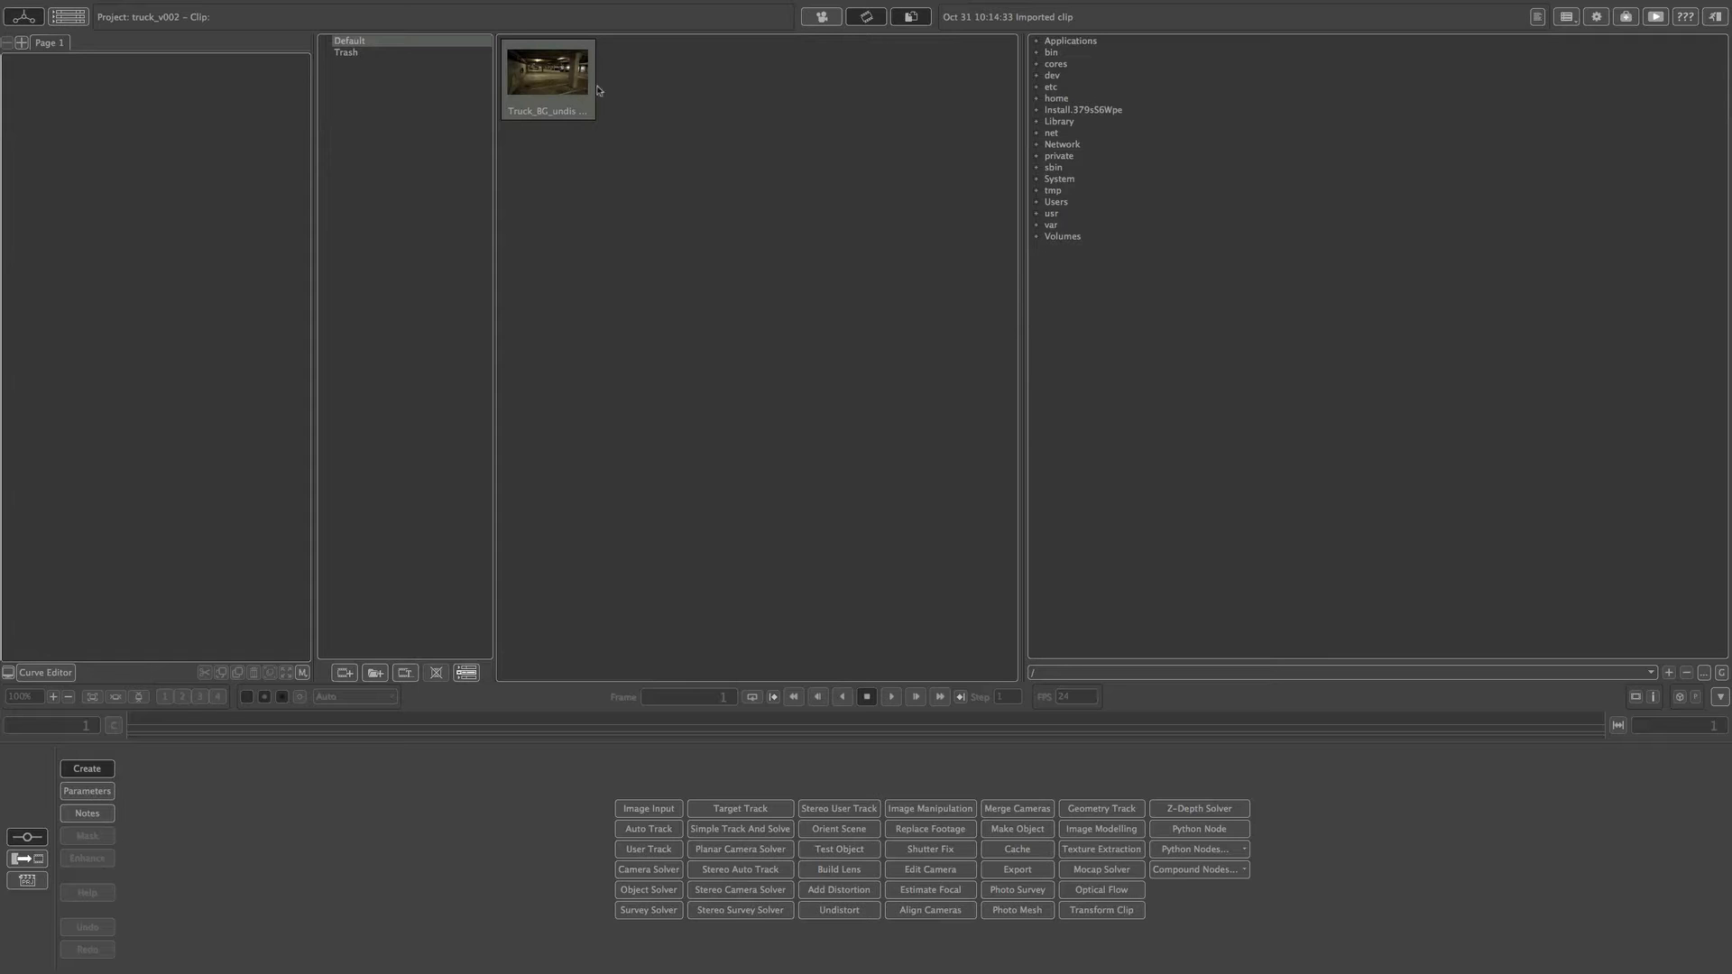
left_click_drag(556, 81, 128, 145)
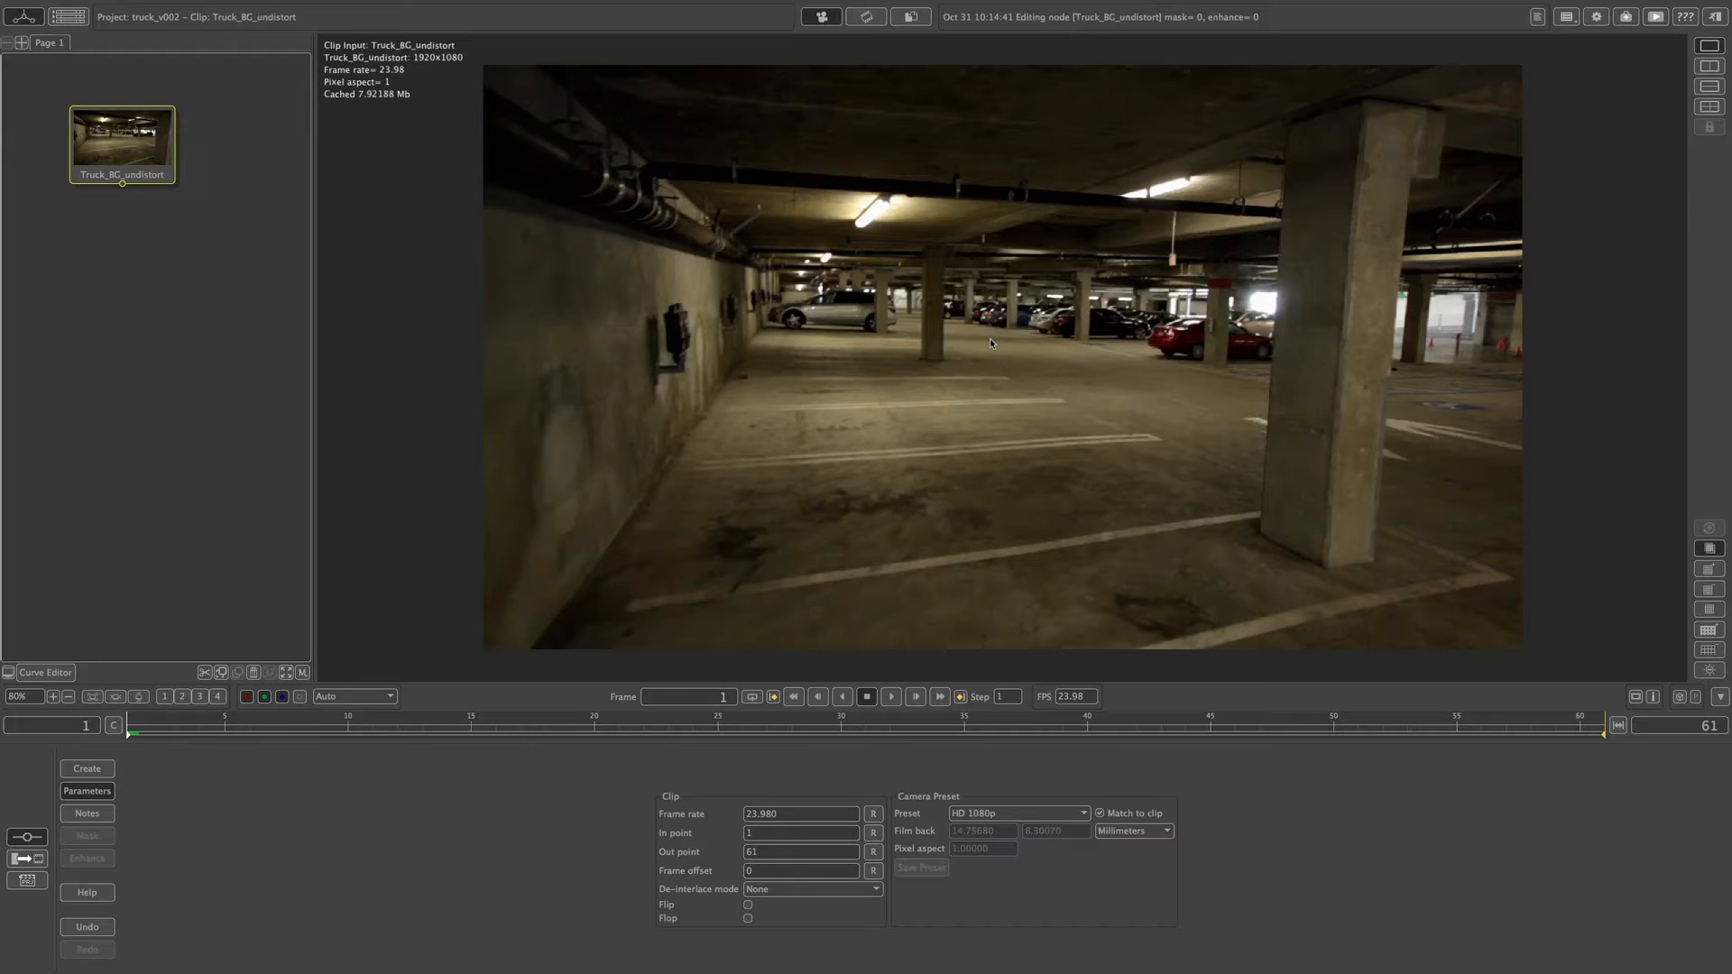
Switch to Chrome to view the Video Copilot 3D Truck Composite tutorial page, and return to PFTrack.
key("super+Tab")
key("super+Tab")
key("super+Tab")
key("super+Tab")
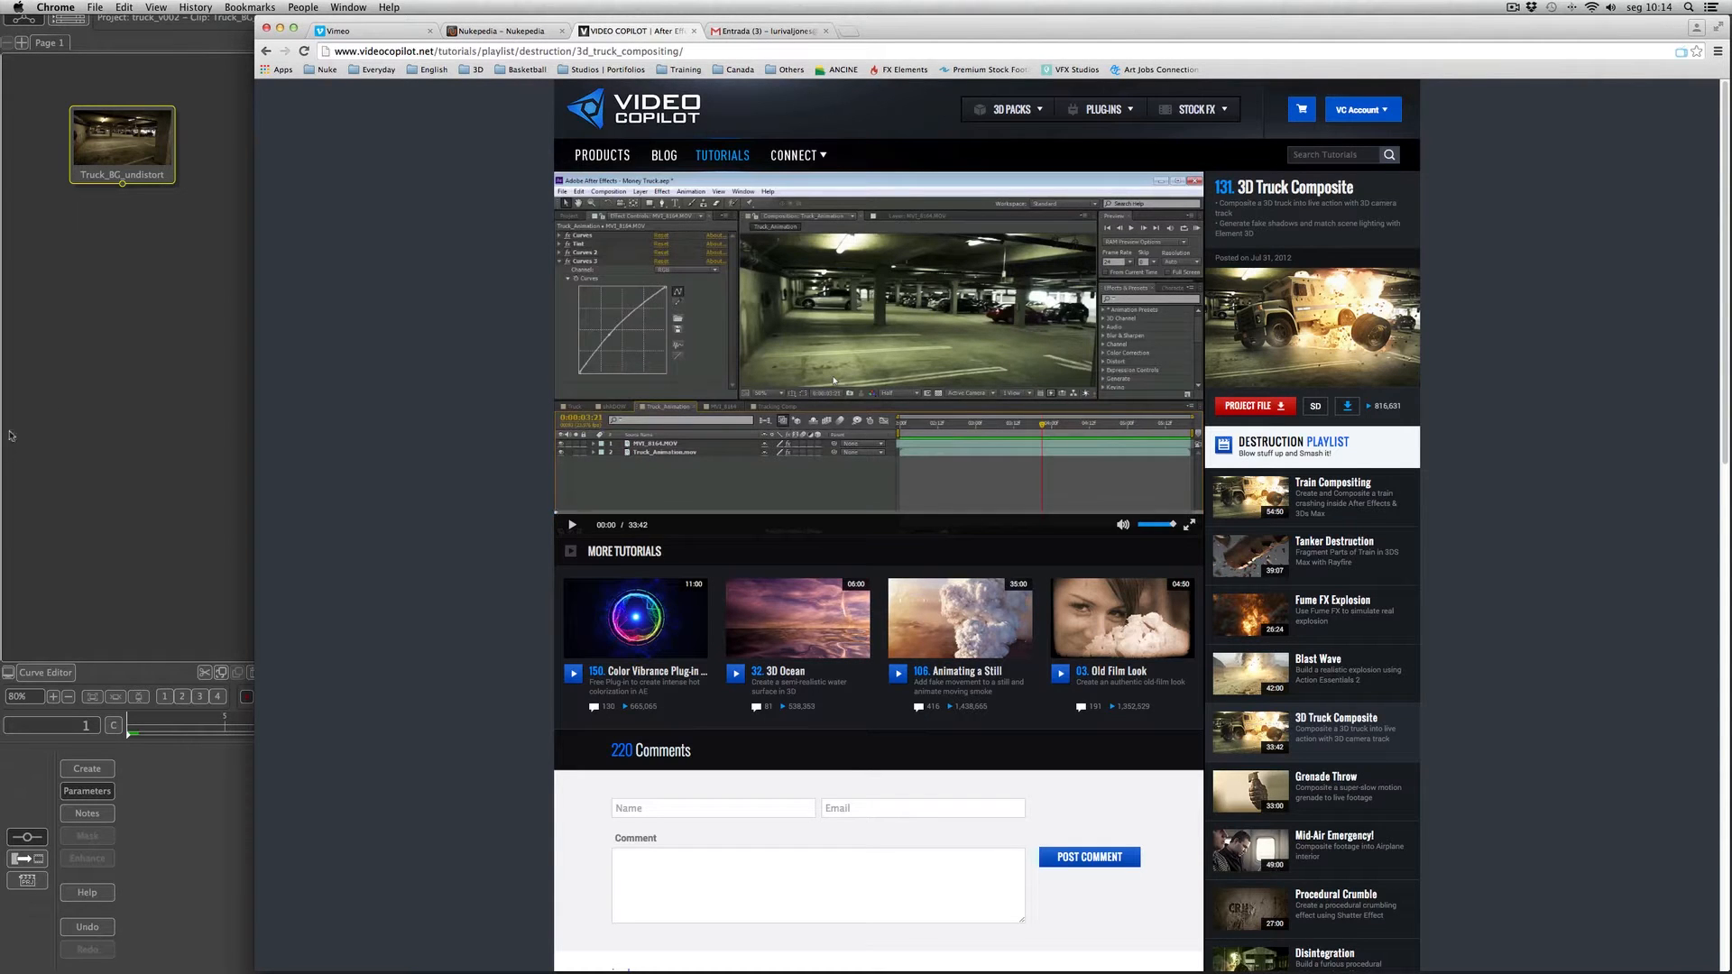
left_click(155, 370)
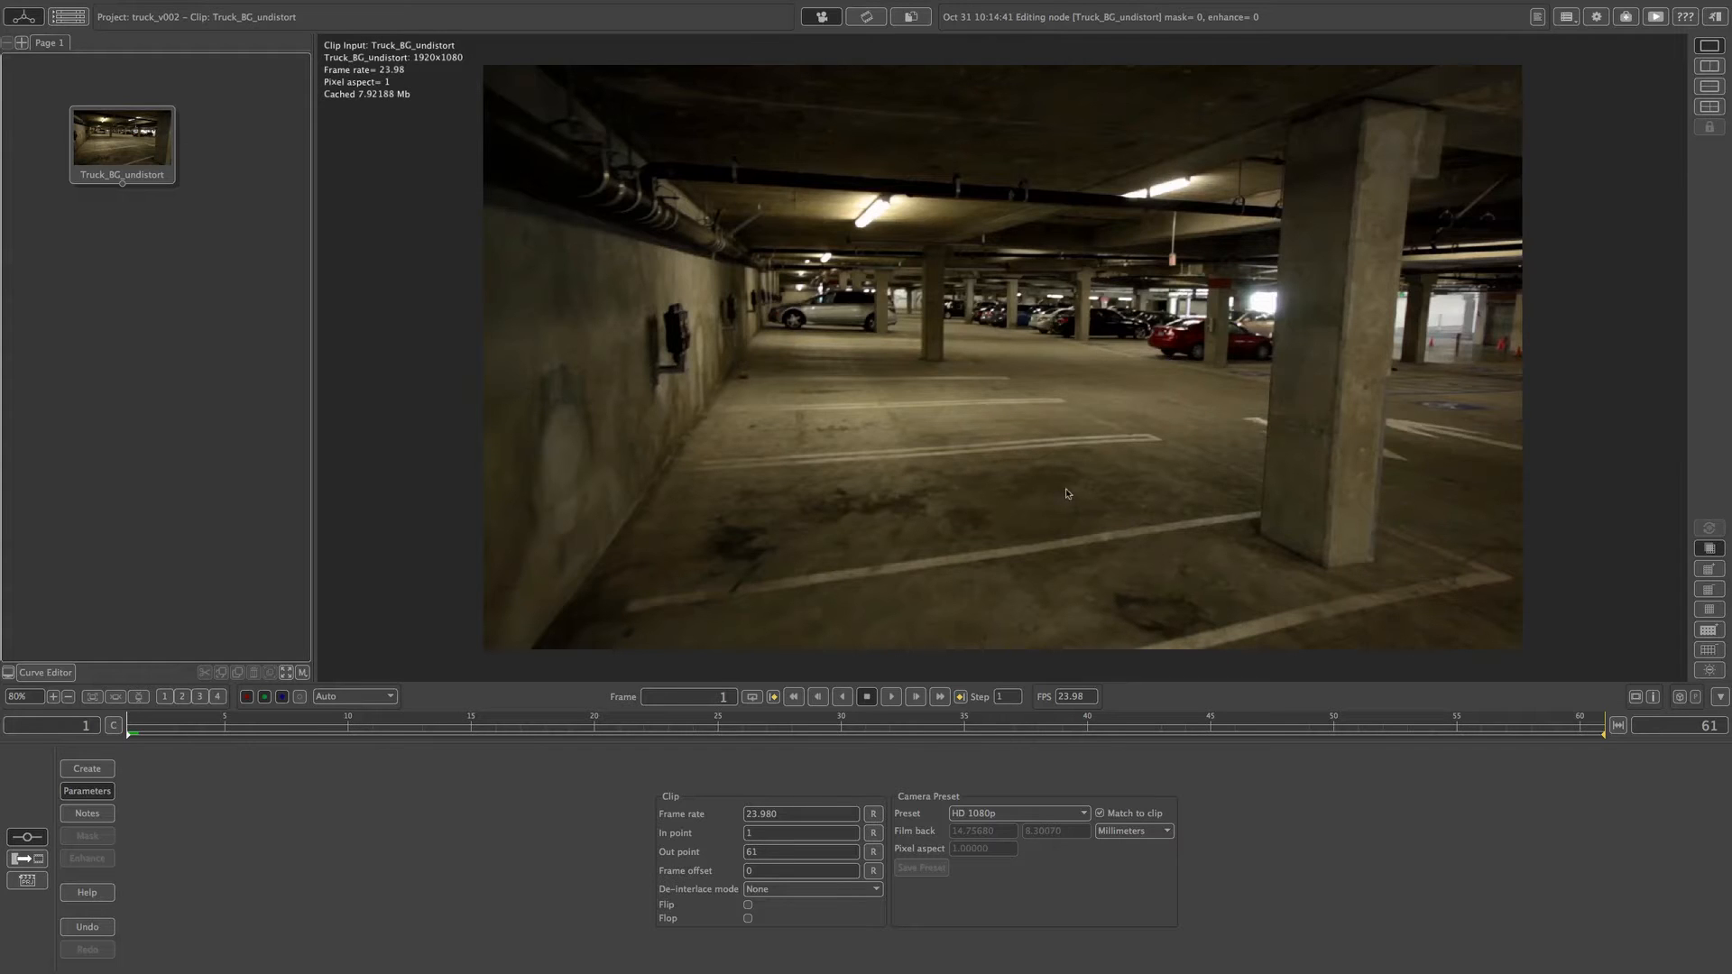
Cache the whole Truck_BG_undistort clip, play it back and return to frame 1.
left_click(114, 727)
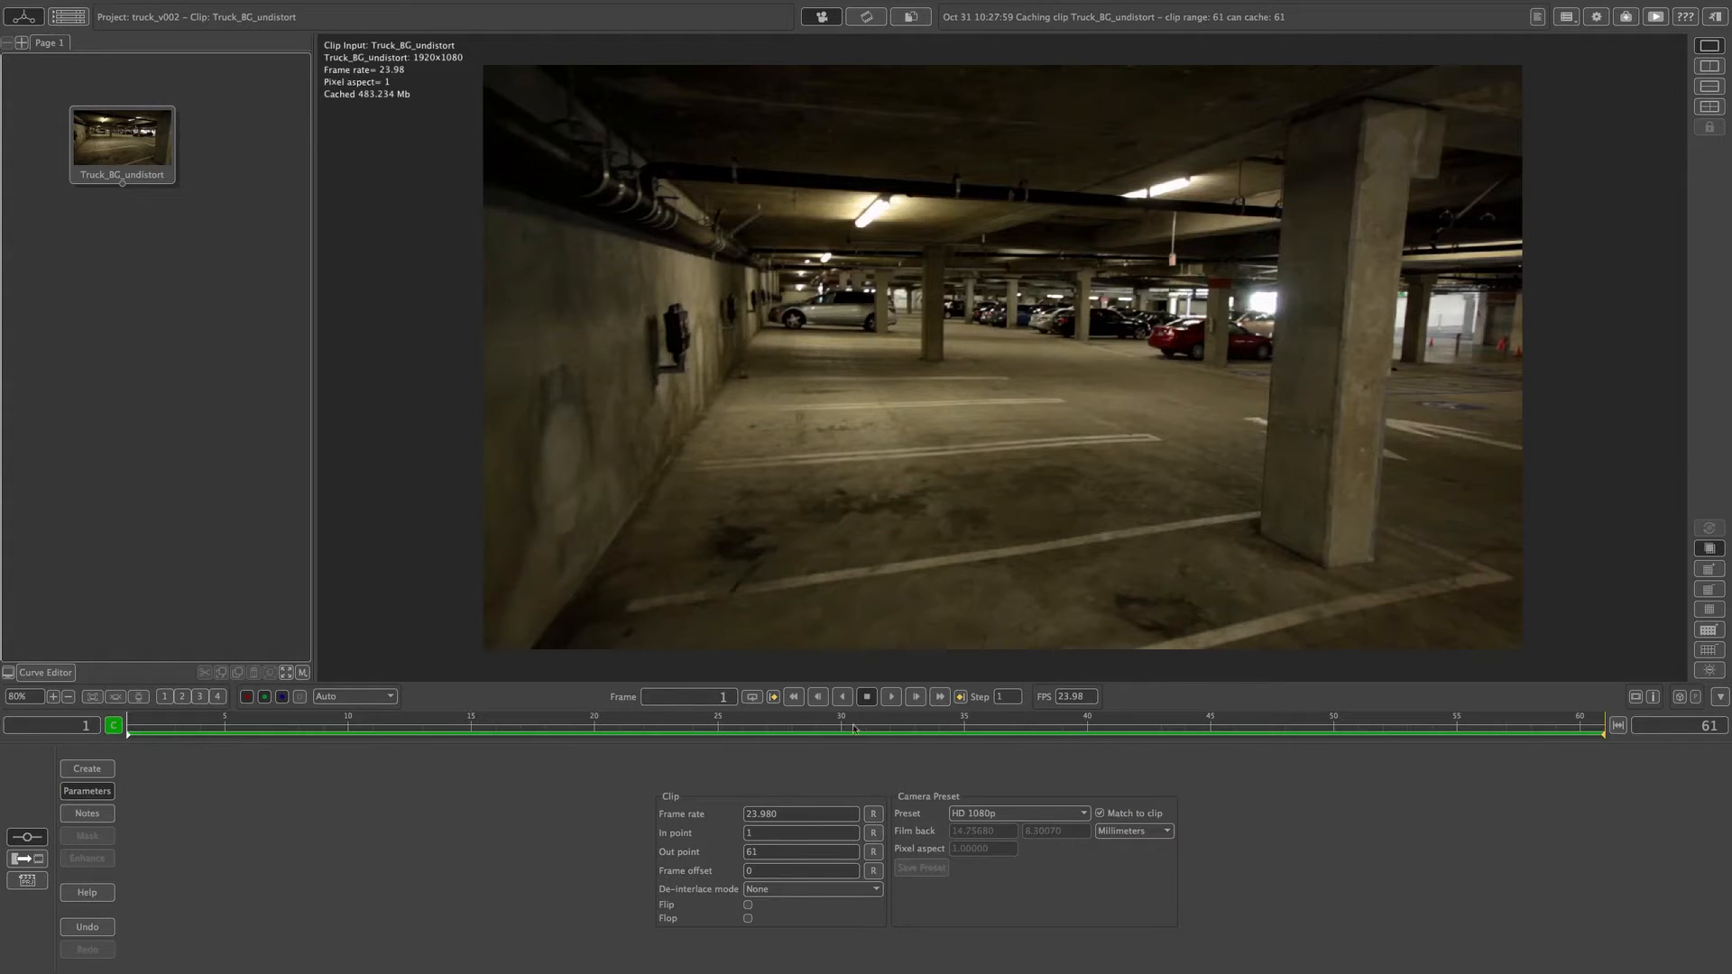
left_click(891, 697)
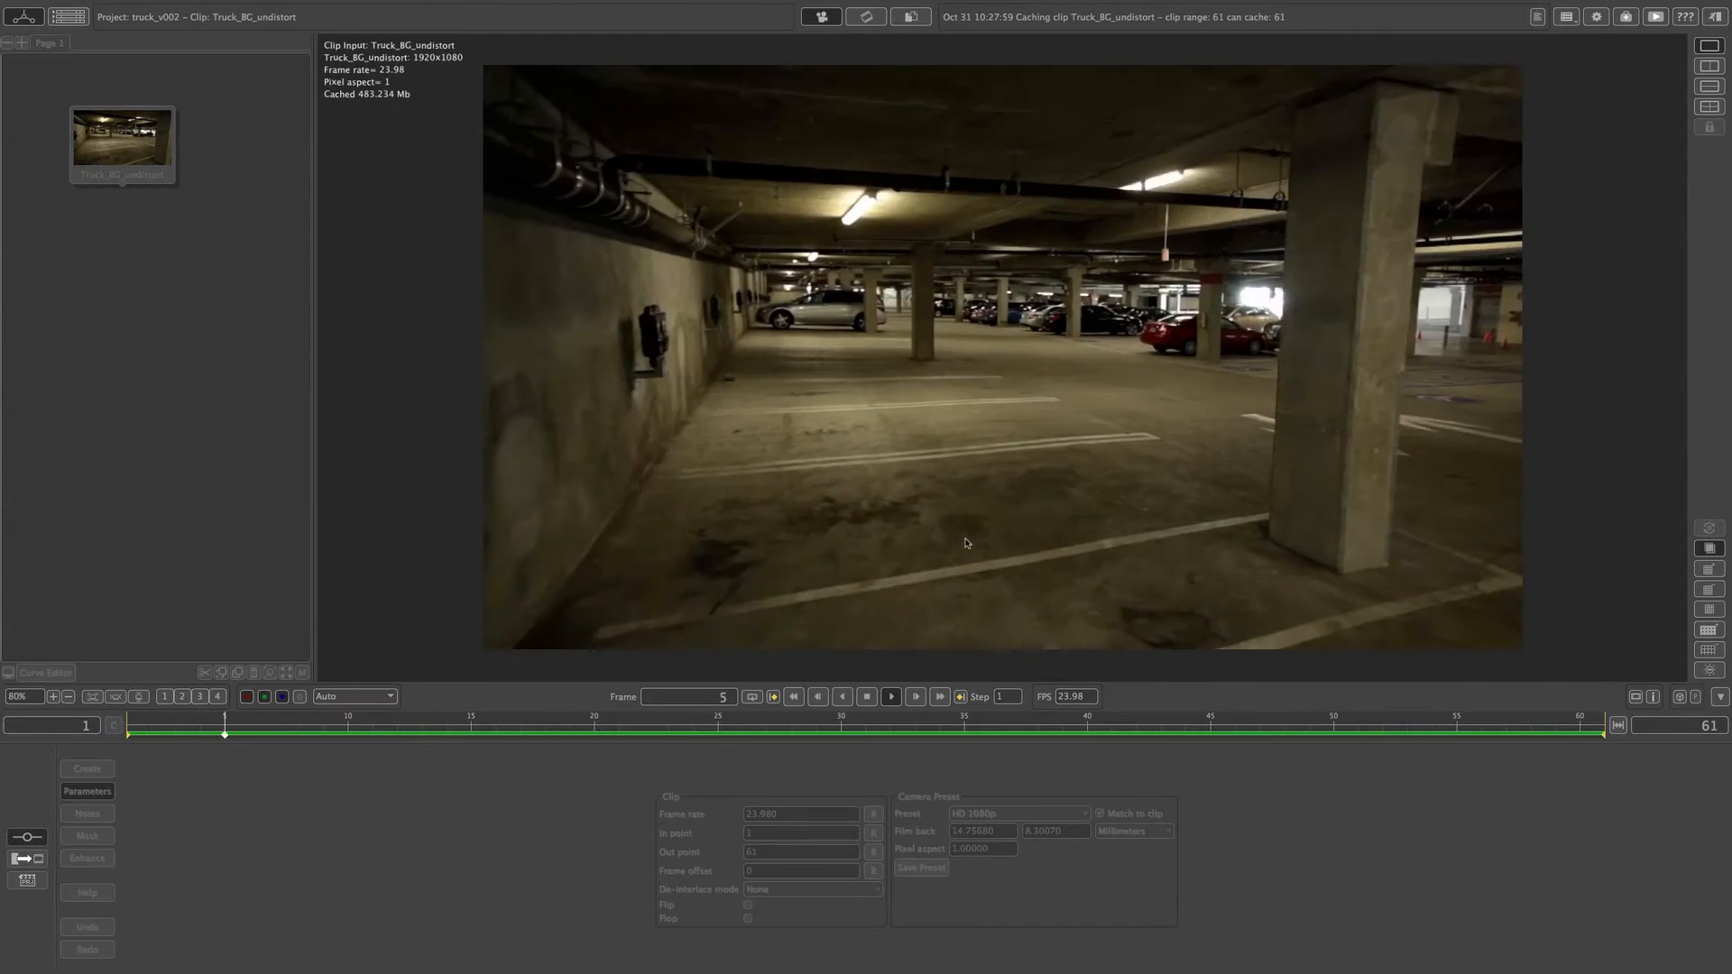
left_click(867, 697)
left_click(794, 699)
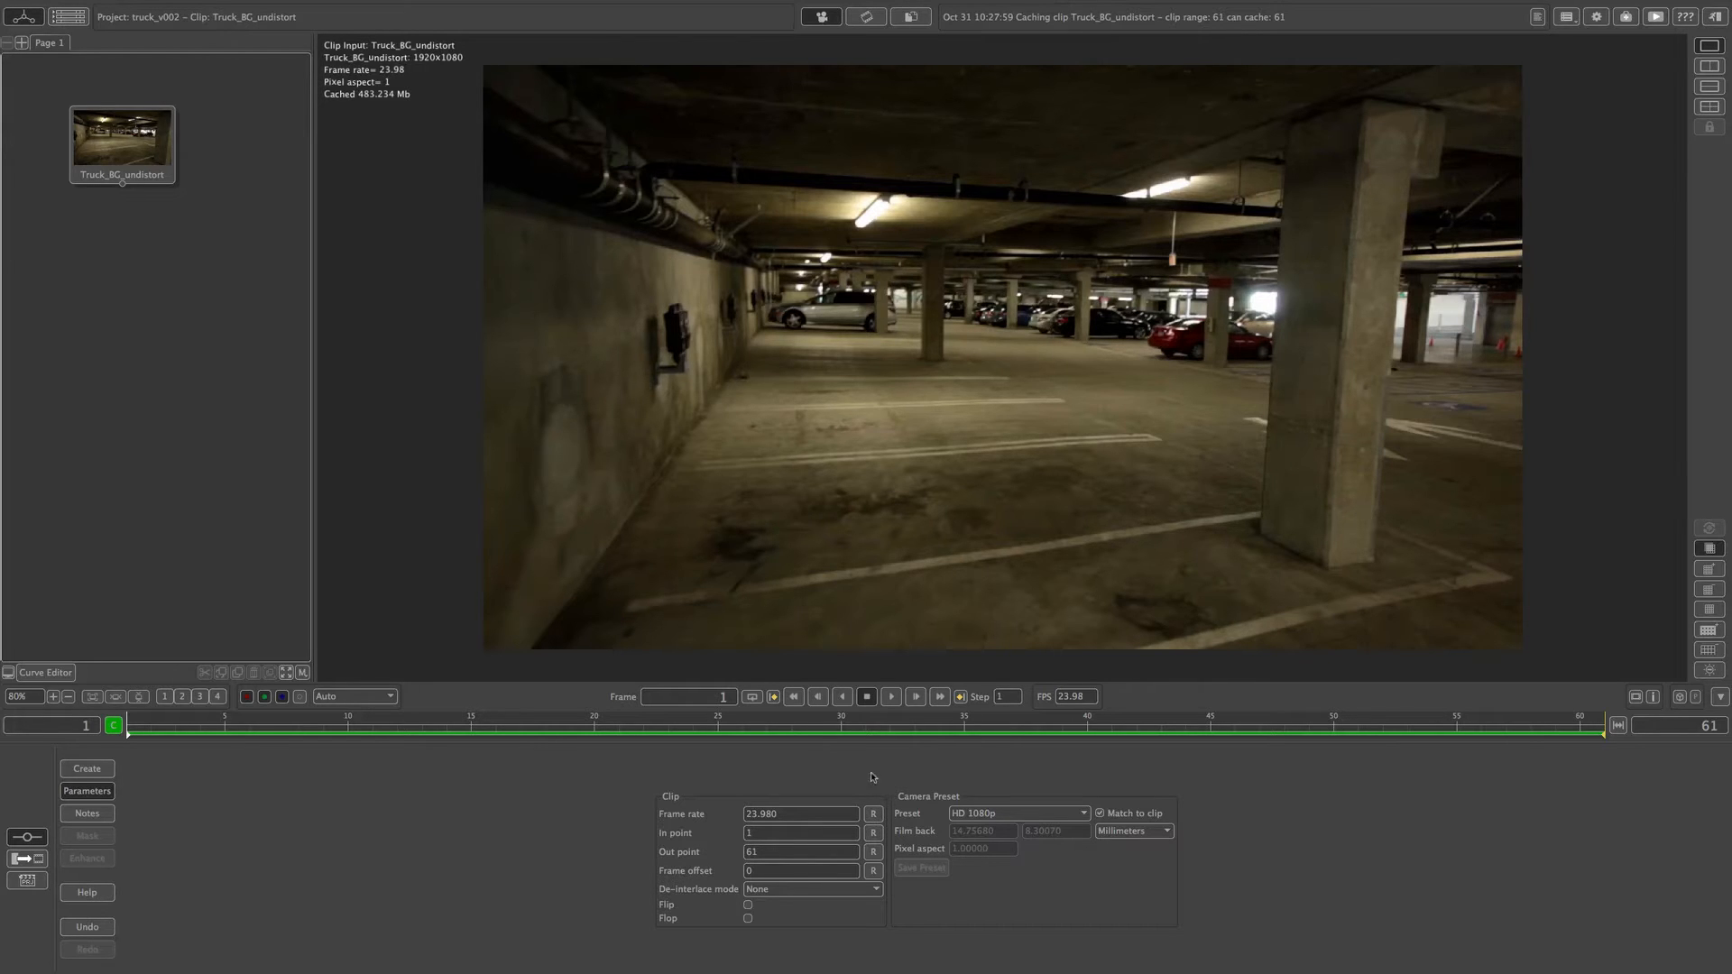
Add an Auto Track node below the Truck_BG_undistort clip and open its parameters.
left_click_drag(142, 149, 146, 144)
right_click(146, 144)
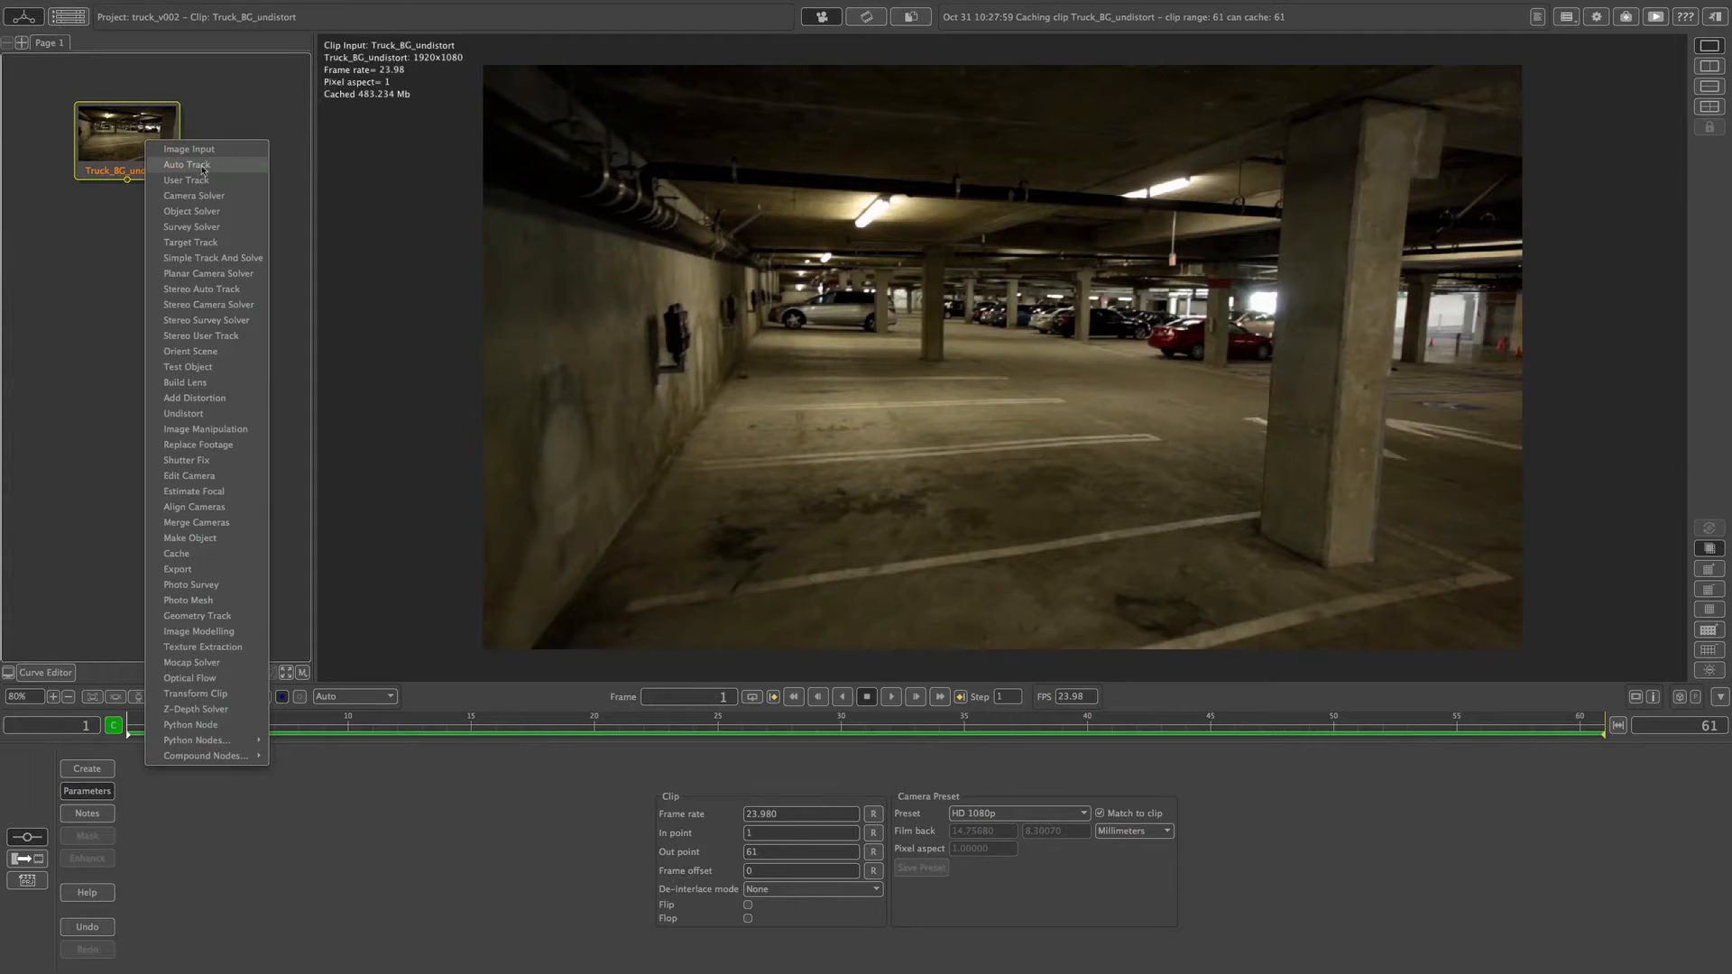
left_click(194, 166)
left_click_drag(162, 235, 164, 228)
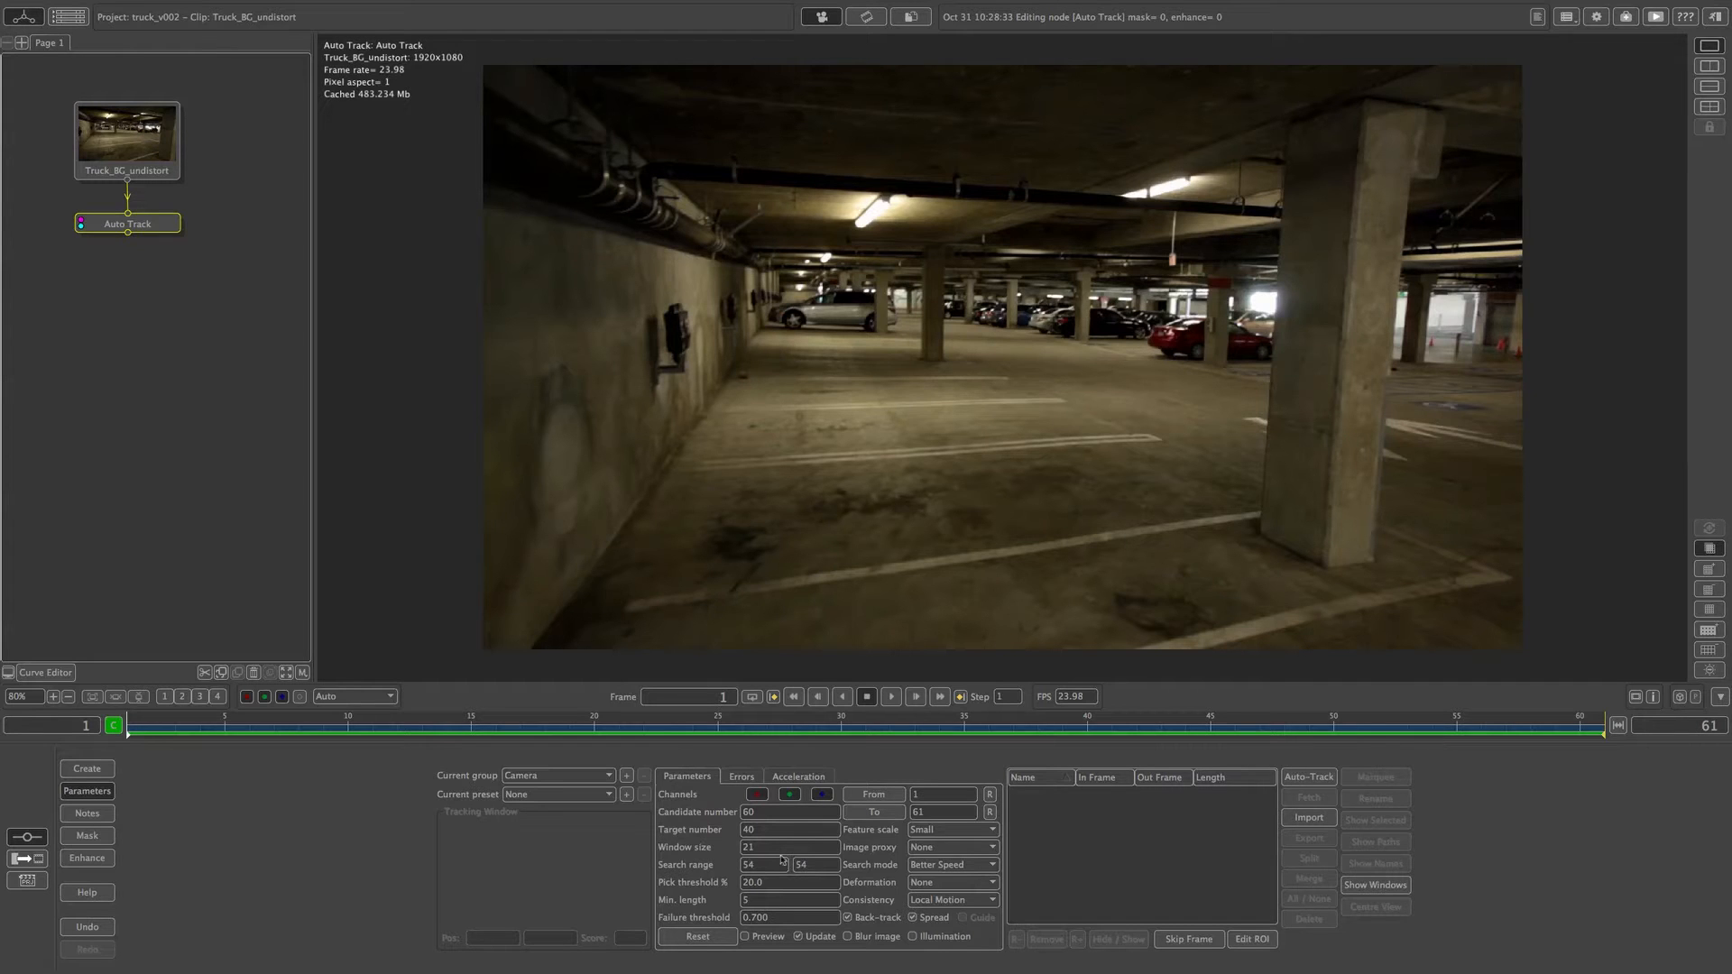
Try switching the red, green and blue tracking channels of the Auto Track node off and on.
left_click(790, 796)
left_click(790, 795)
left_click(822, 795)
left_click(789, 795)
left_click(822, 795)
left_click(759, 795)
left_click(824, 797)
left_click(789, 795)
left_click(758, 795)
left_click(790, 795)
left_click(822, 794)
Move the Auto Track node lower in the tree, disconnect it from the clip and open the clip node's parameters.
right_click(148, 222)
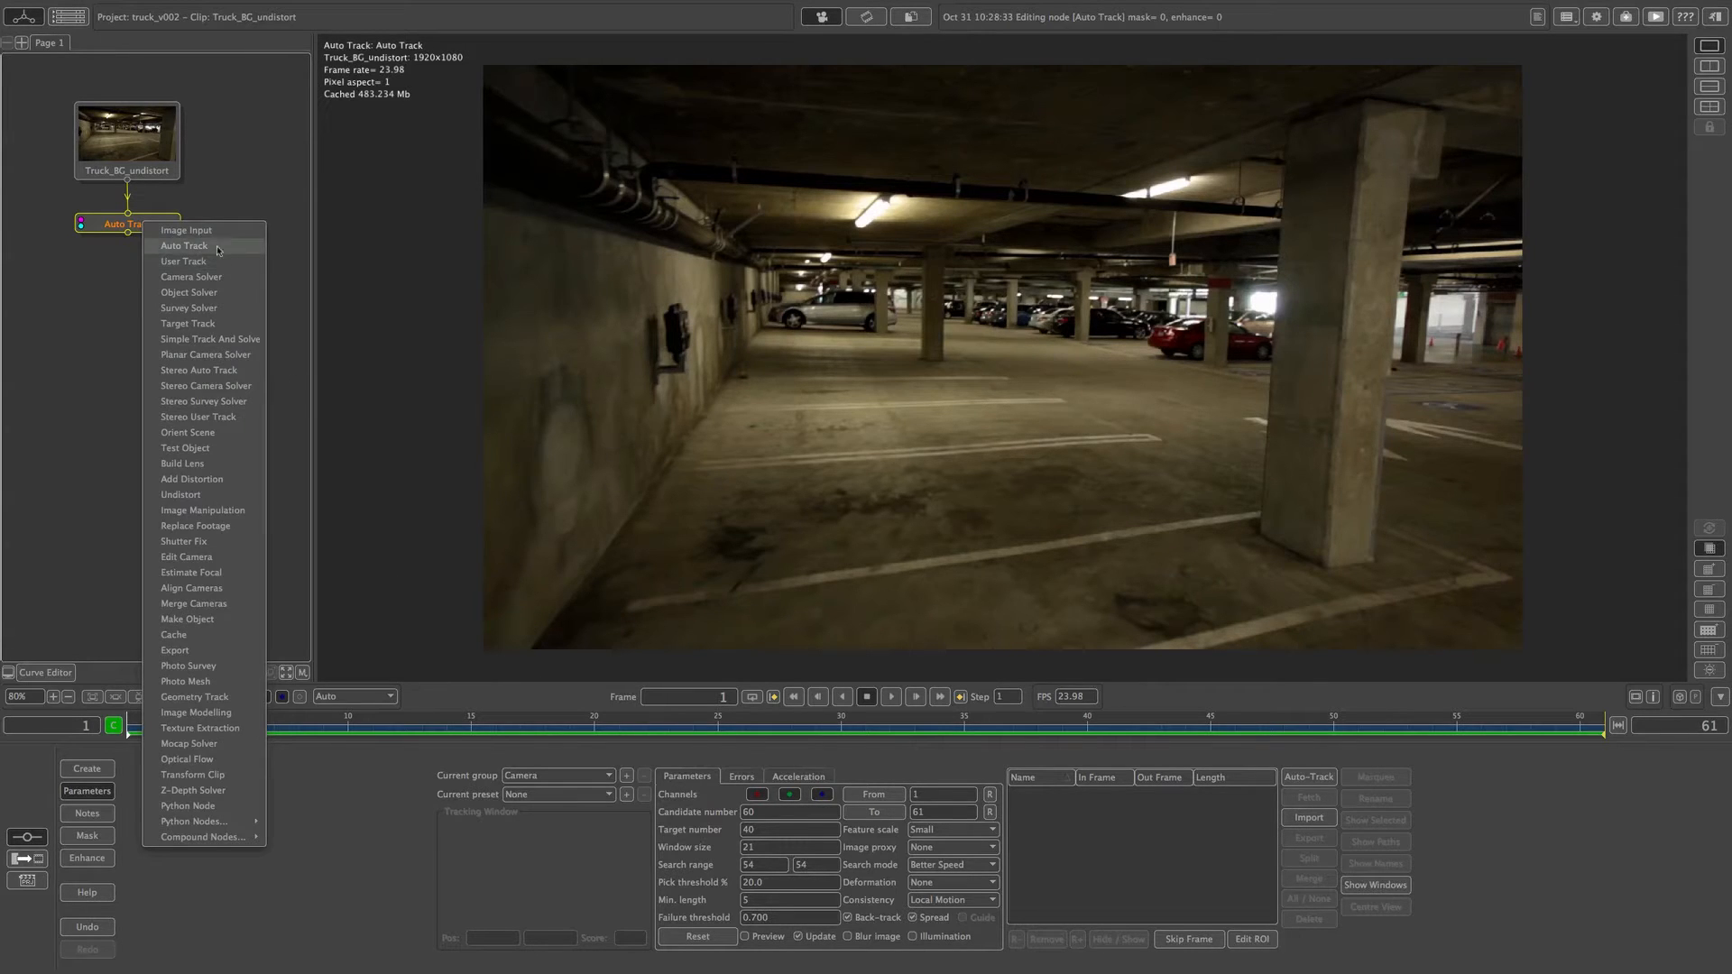
left_click(110, 235)
left_click_drag(167, 231, 162, 314)
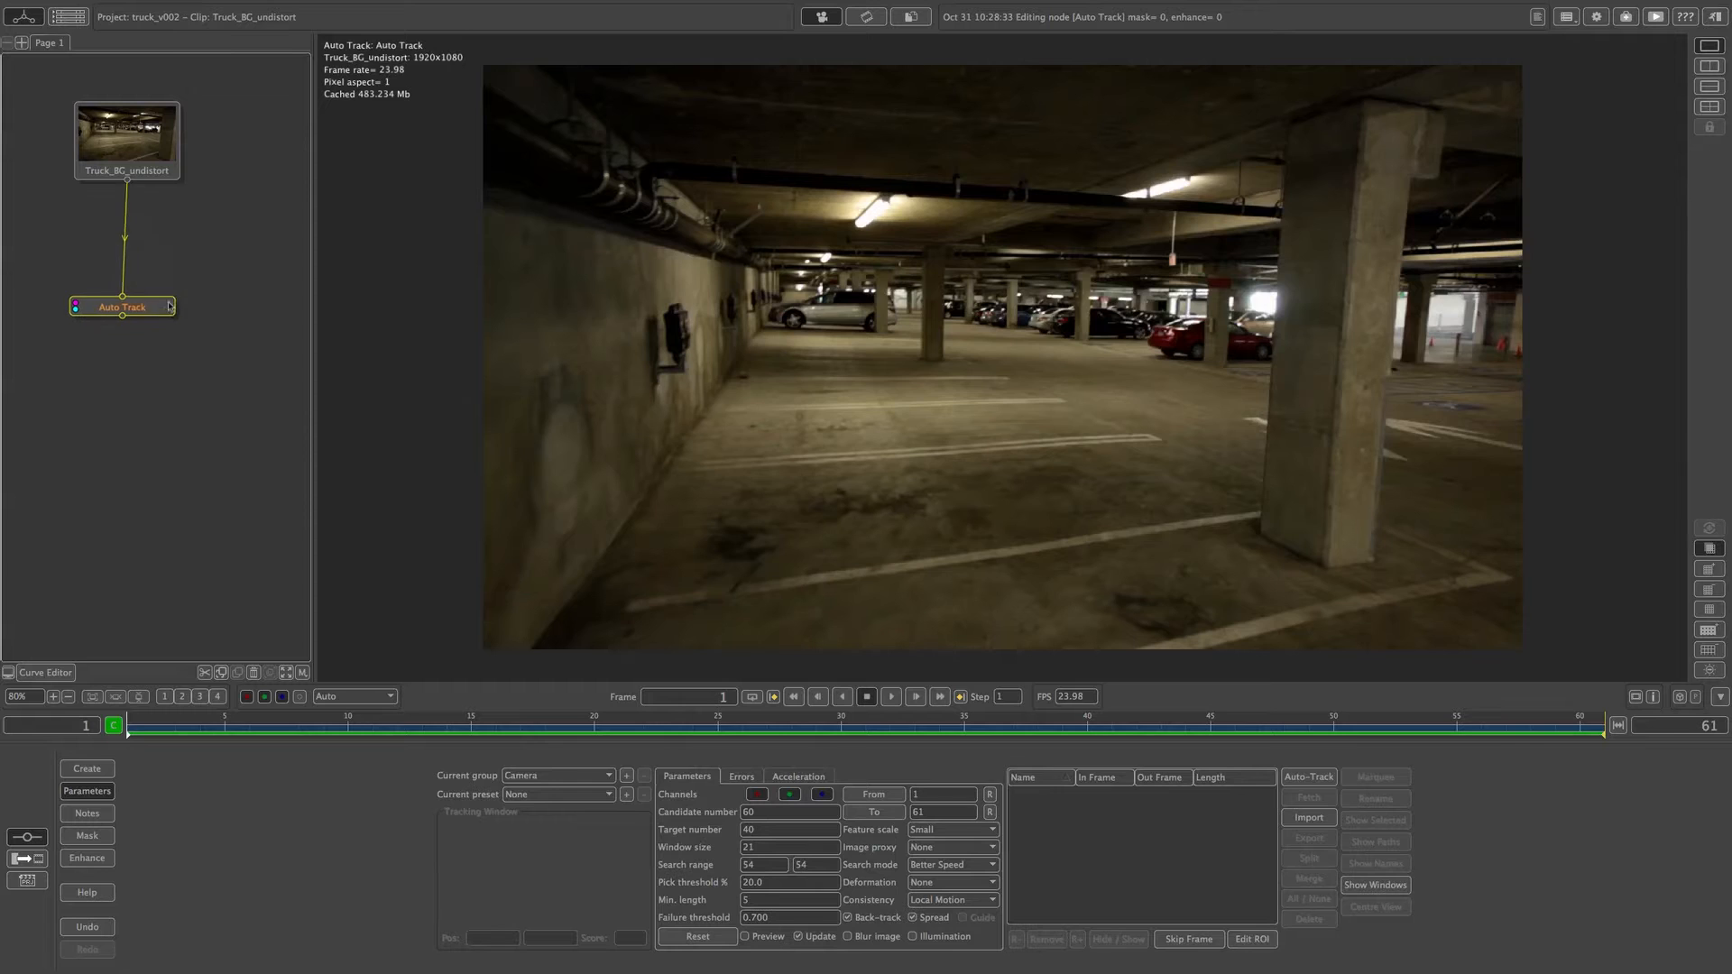
left_click(127, 190)
left_click_drag(151, 163, 149, 163)
double_click(149, 163)
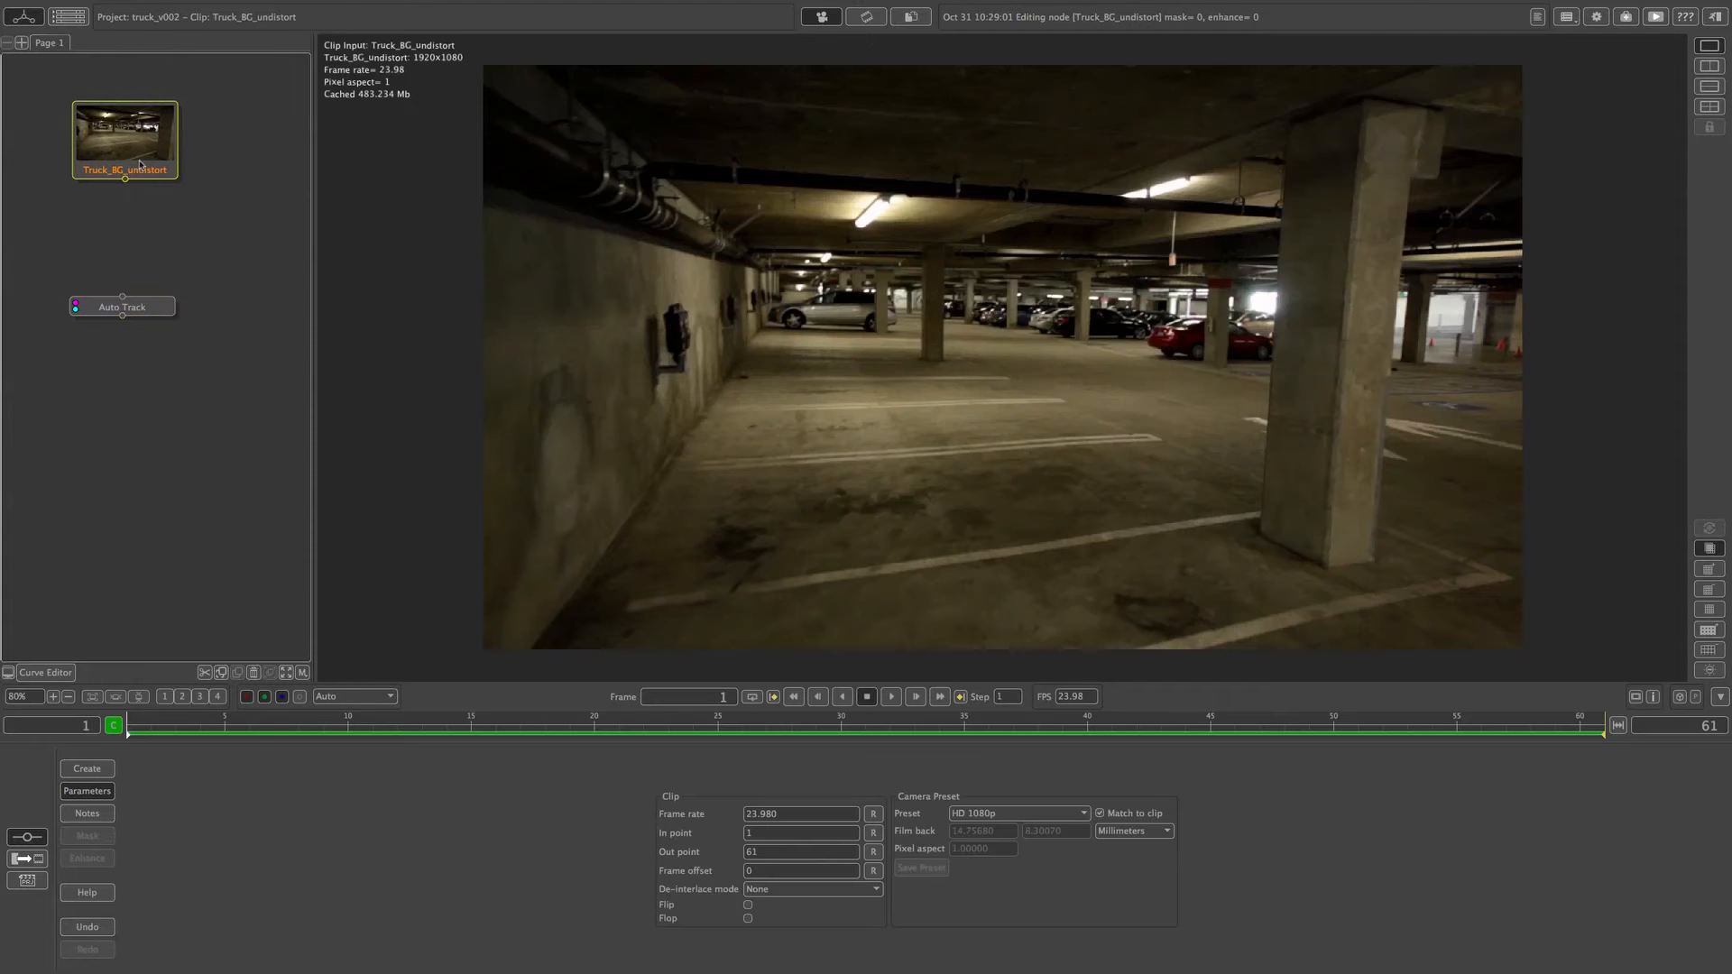
Add an Image Manipulation node after the clip, enable Curves ahead of Colour and try shifting the curve's end points.
right_click(138, 163)
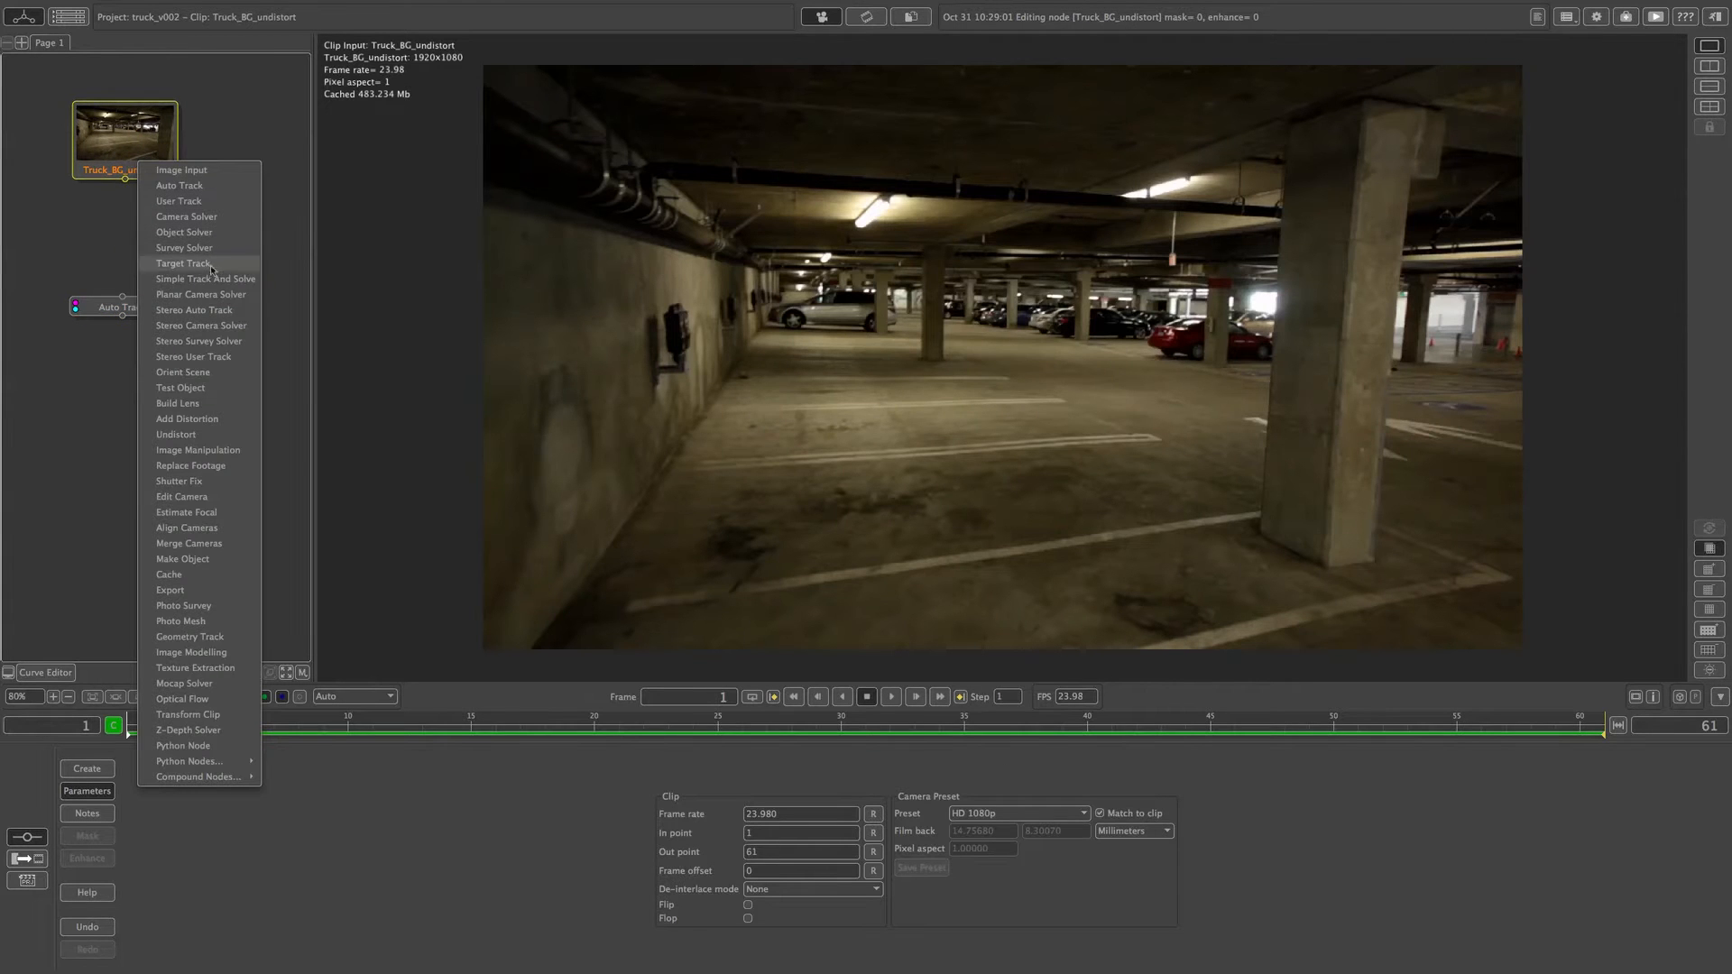
left_click(202, 451)
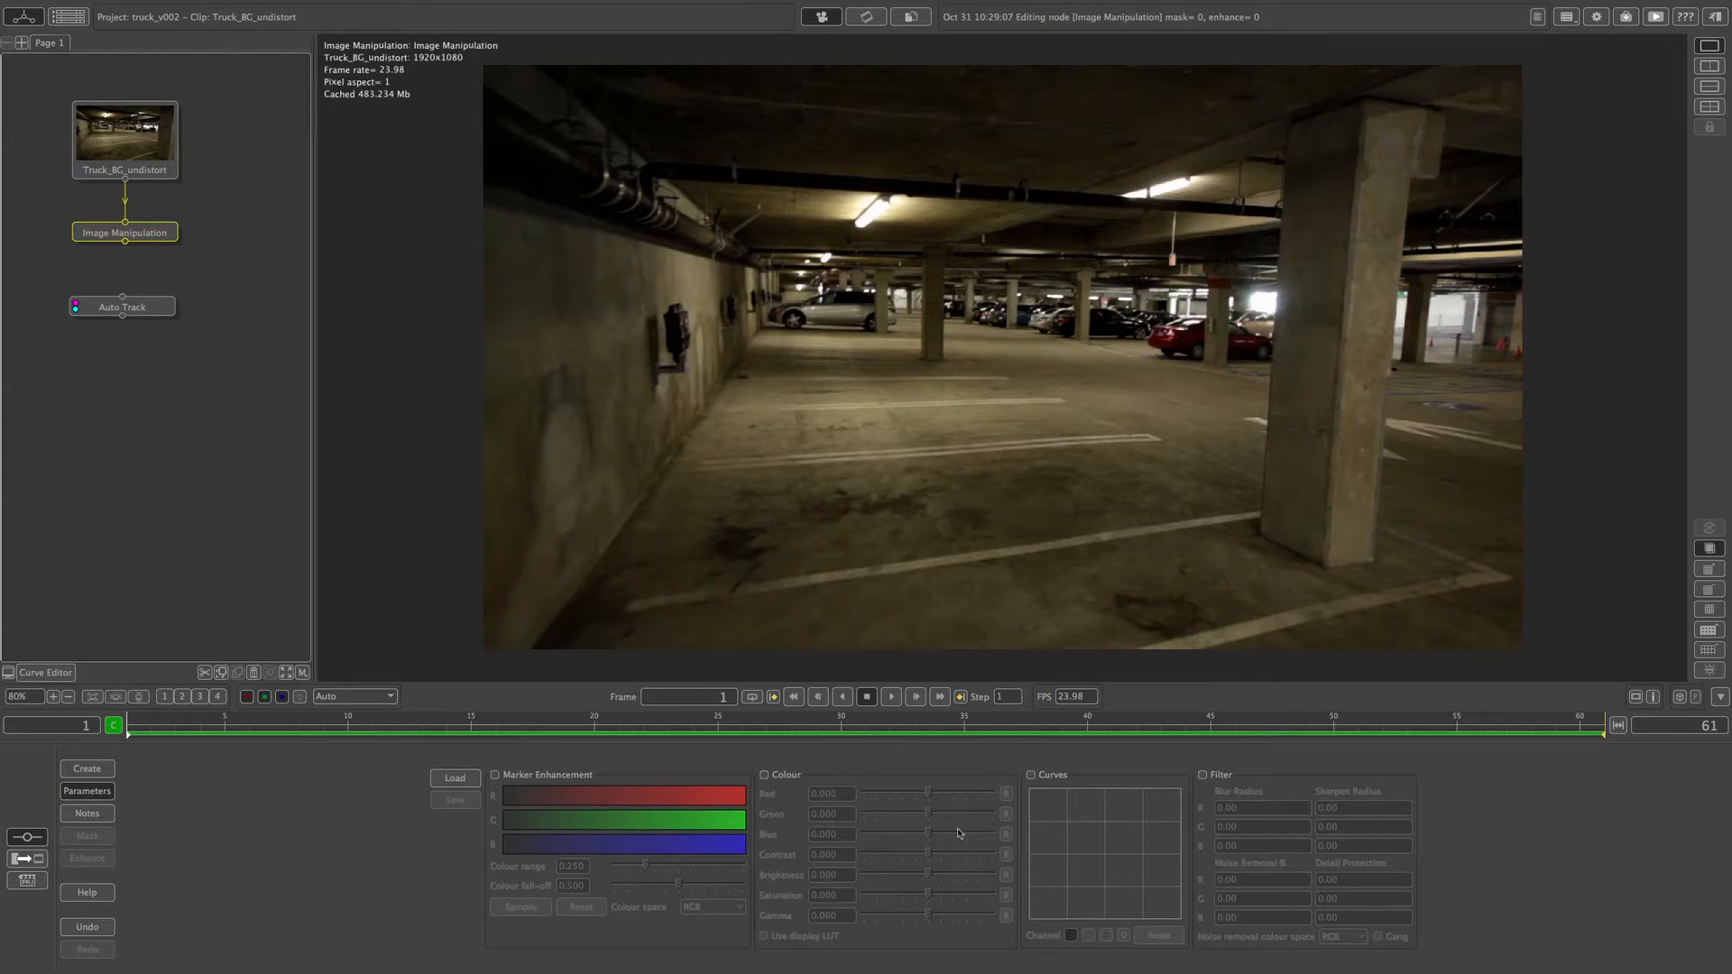
left_click(1030, 775)
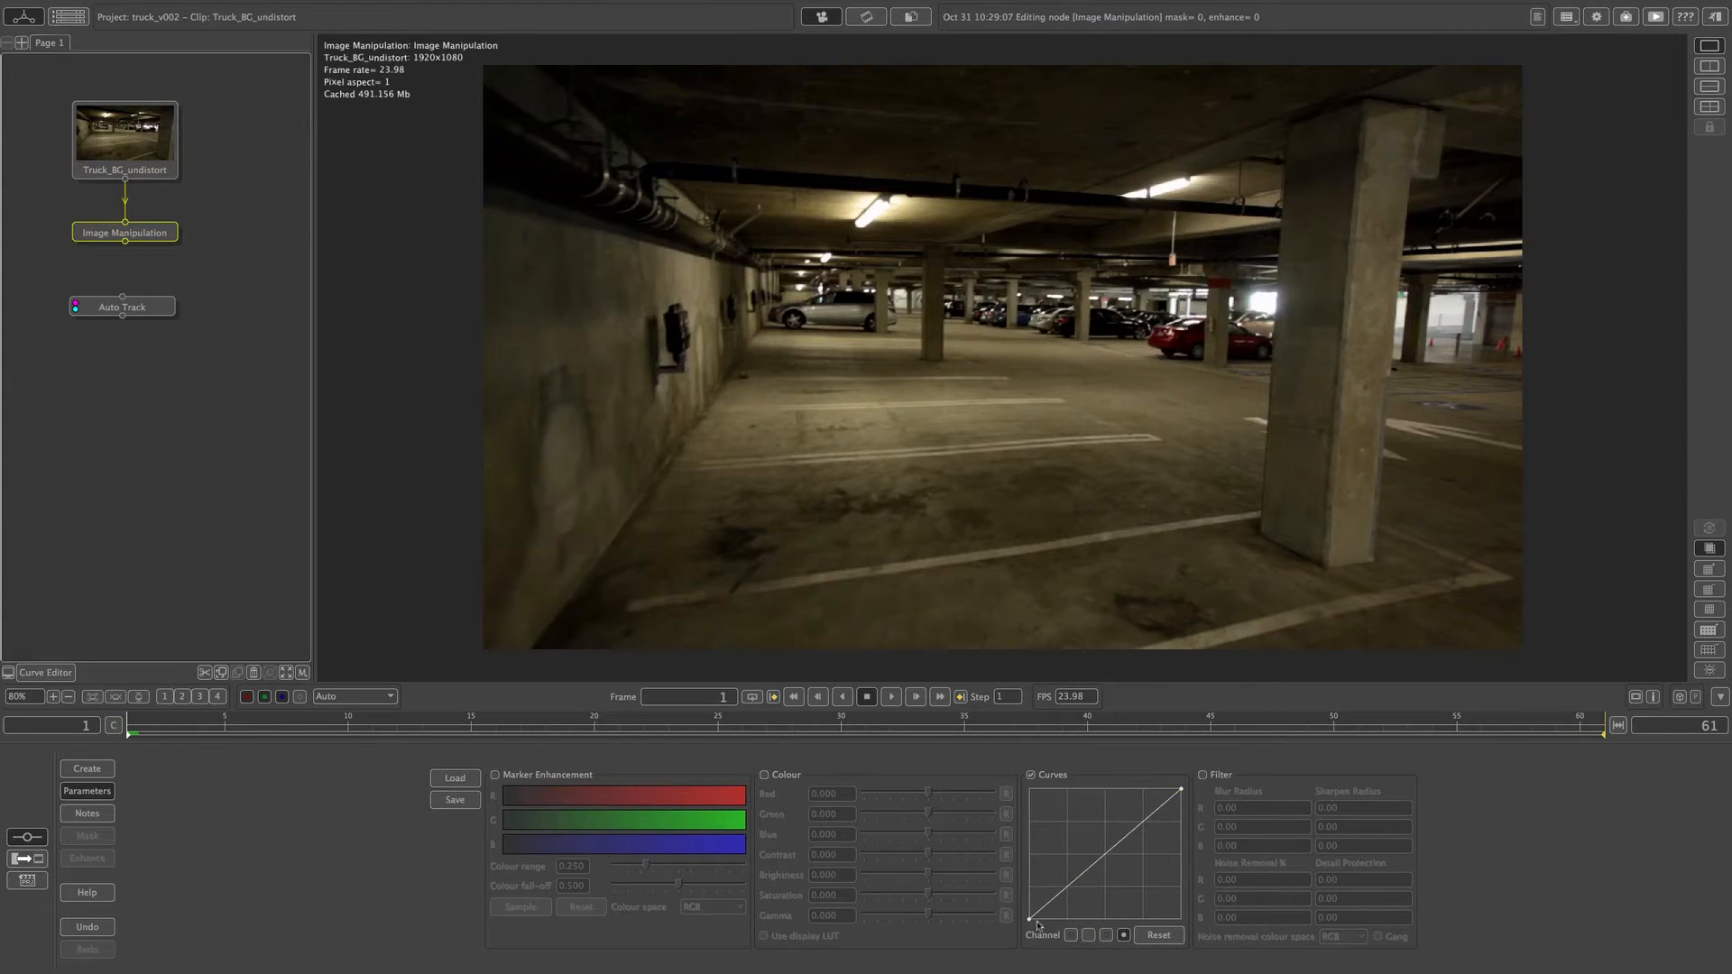
left_click_drag(1012, 900, 1035, 928)
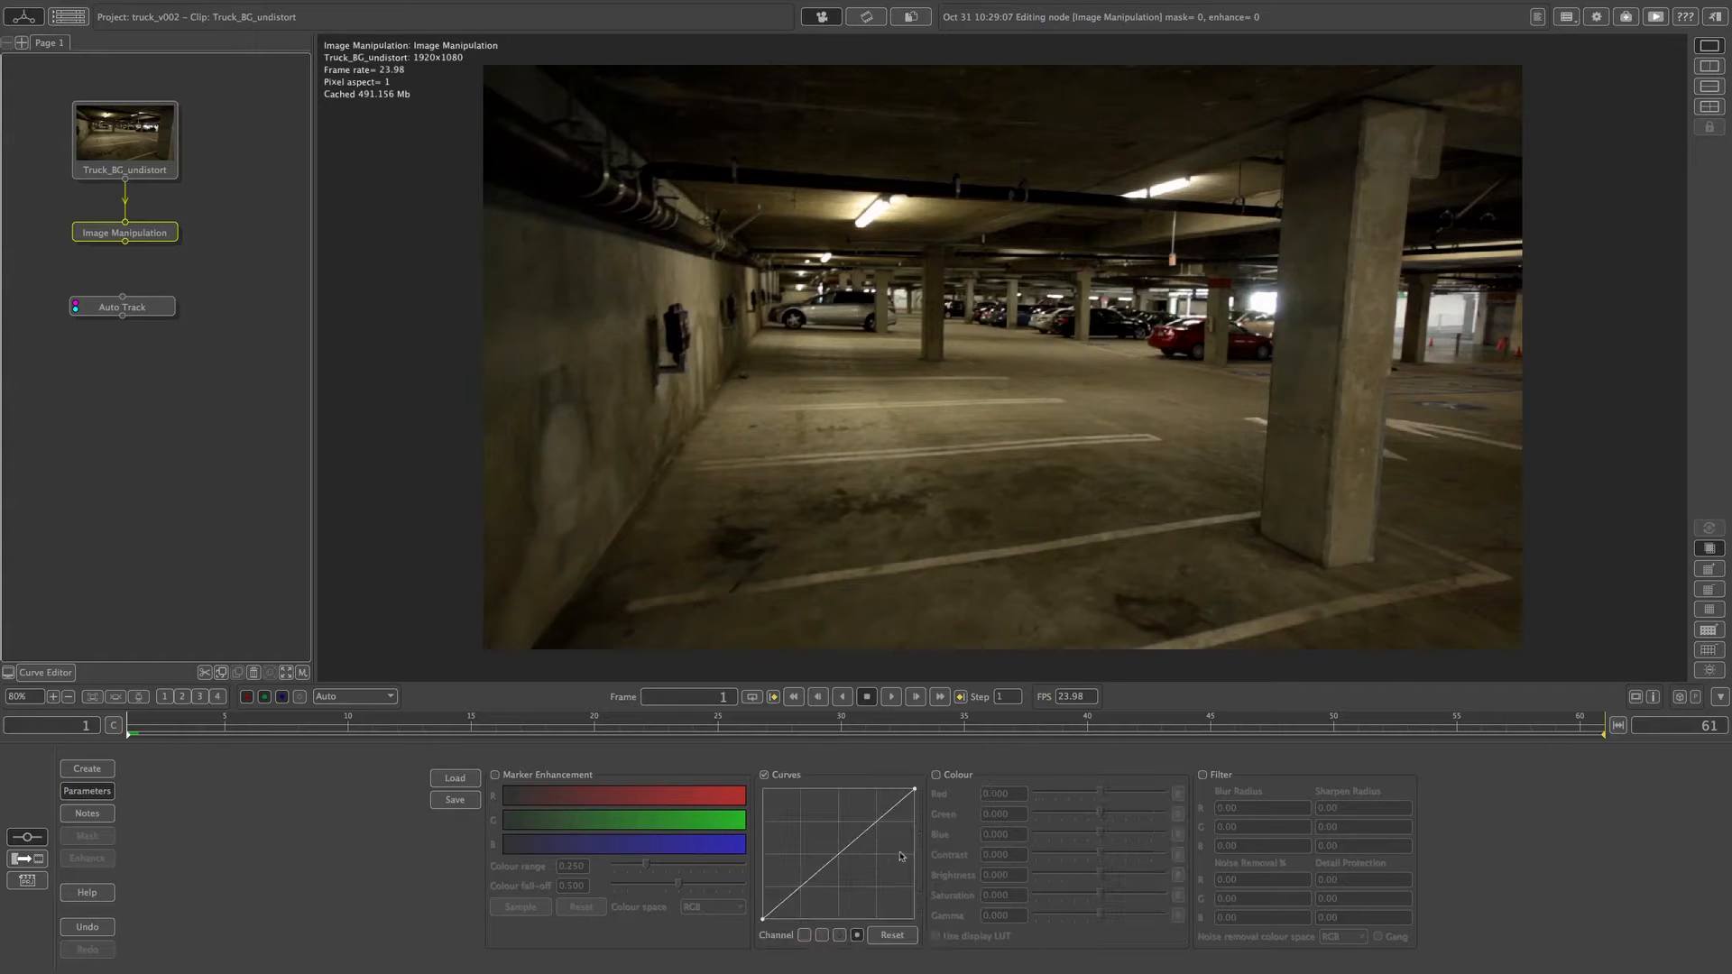
mouse_move(762, 919)
left_mouse_down()
mouse_move(753, 859)
mouse_move(790, 928)
left_mouse_up()
mouse_move(916, 791)
left_mouse_down()
mouse_move(933, 831)
mouse_move(909, 767)
left_mouse_up()
Delete the Image Manipulation node and reconnect the Auto Track node directly to the clip.
left_click(253, 672)
left_click_drag(122, 298, 152, 232)
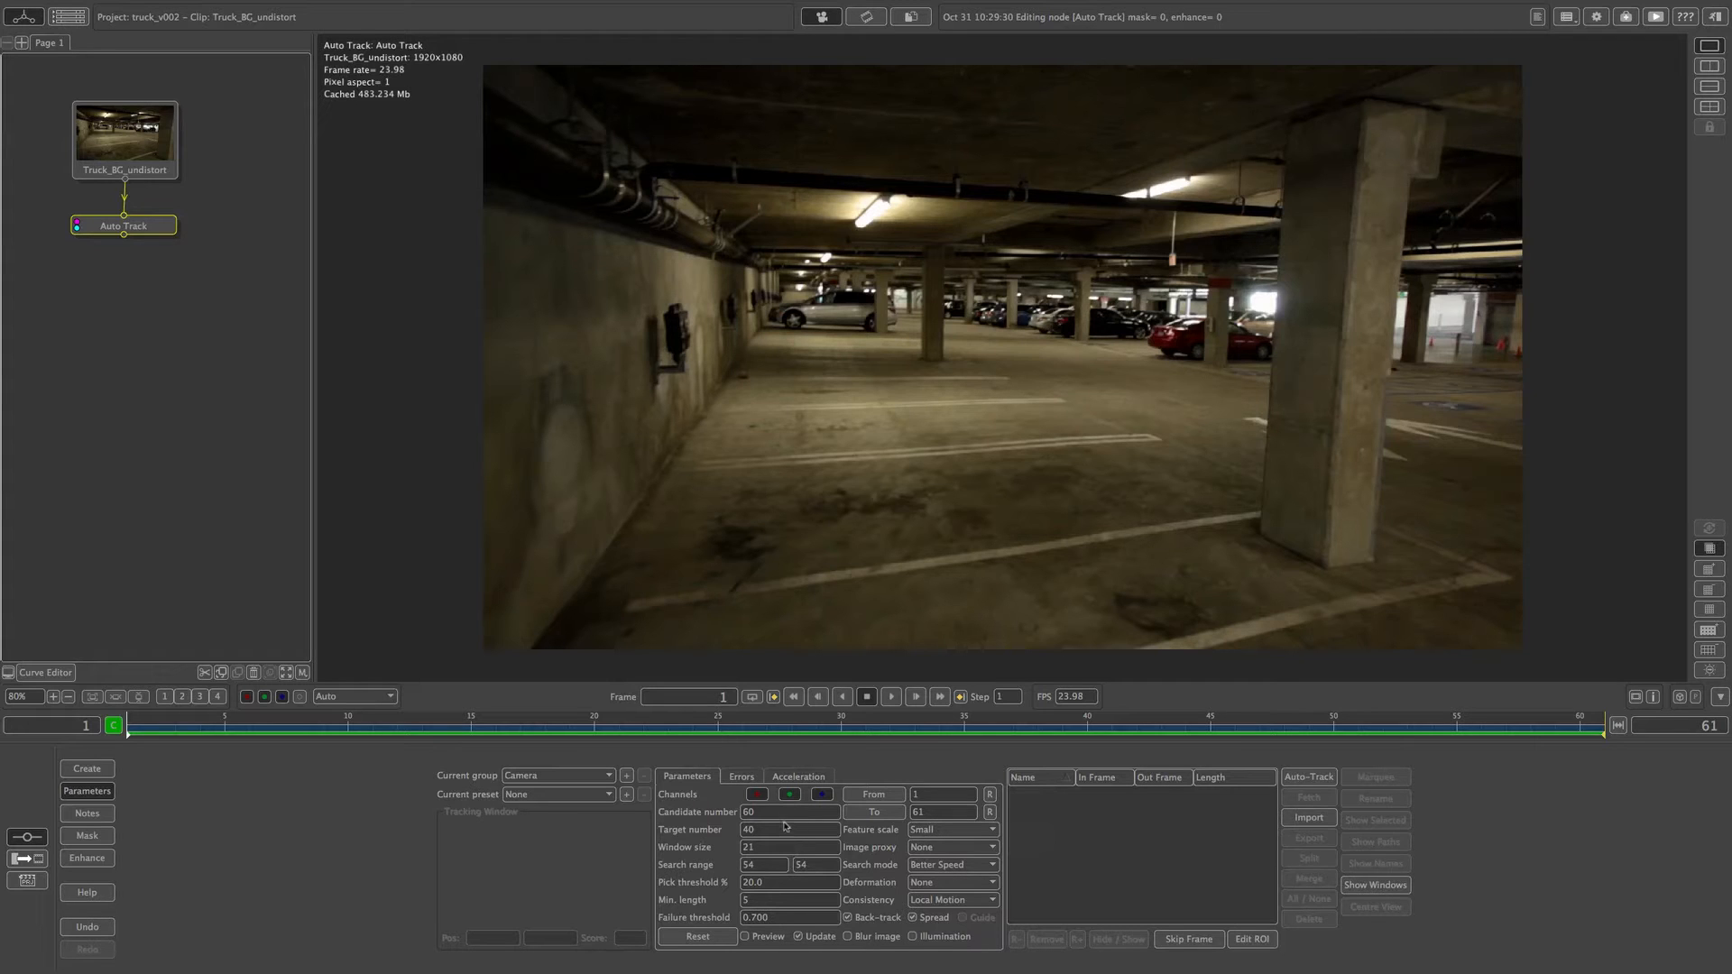
Set the Auto Track candidate number to 80, target number to 60 and minimum length to 8.
double_click(789, 809)
type("80")
double_click(777, 833)
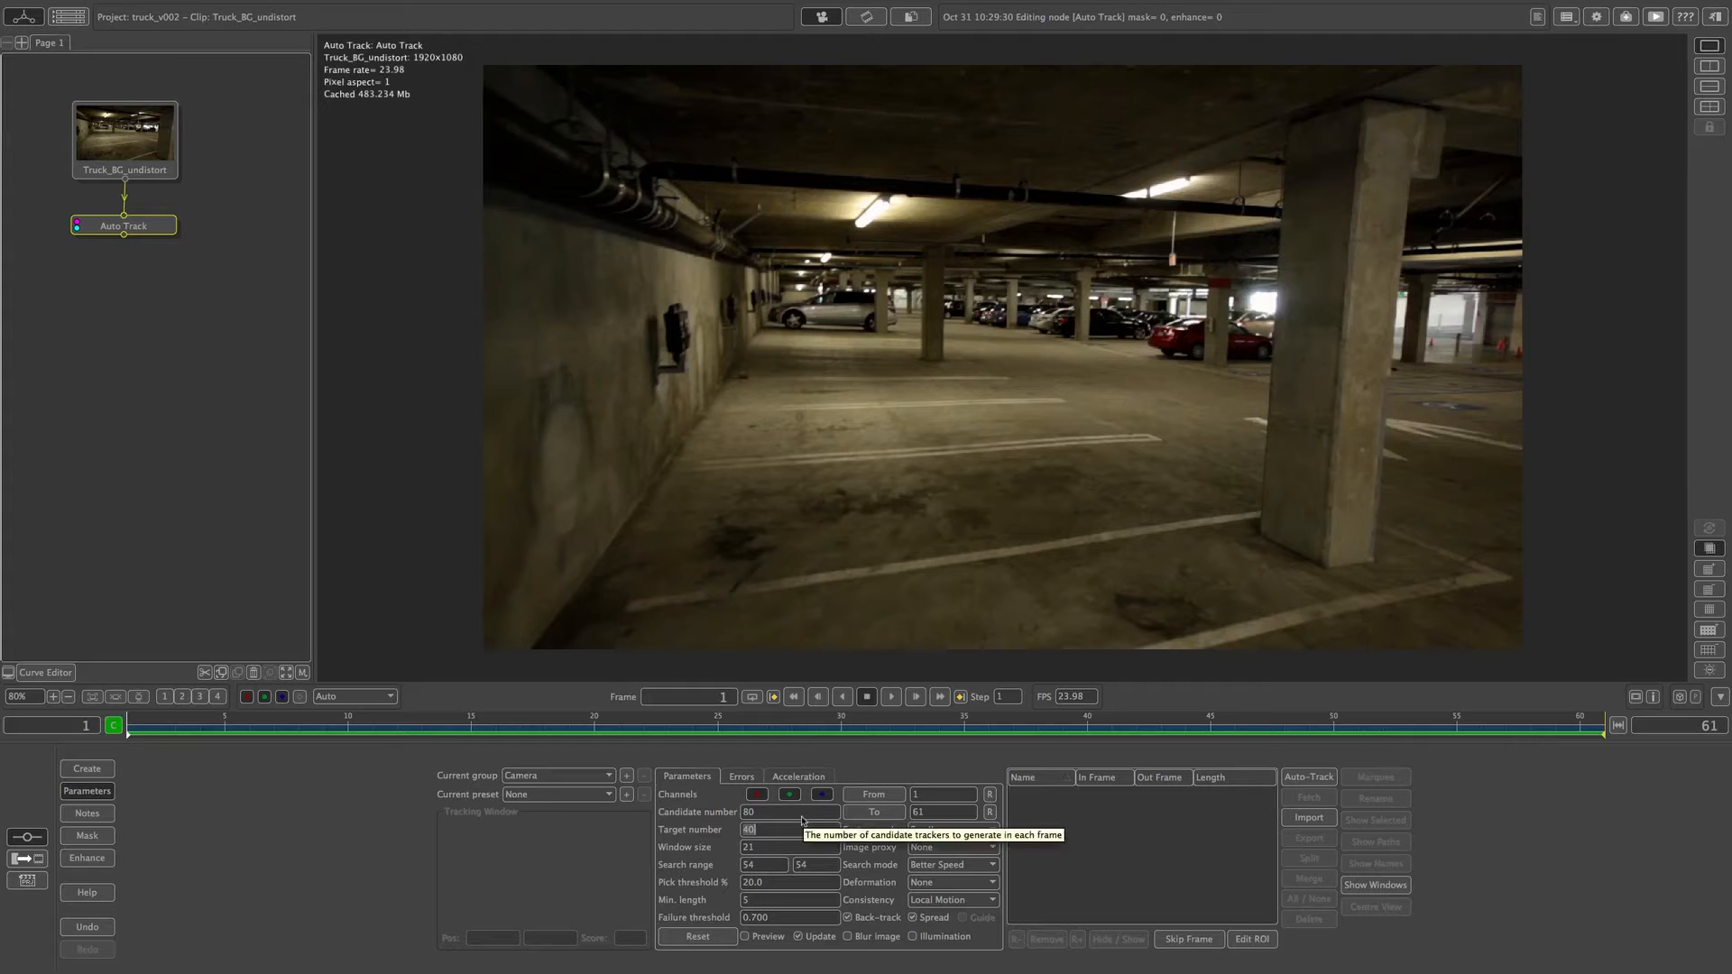
type("60")
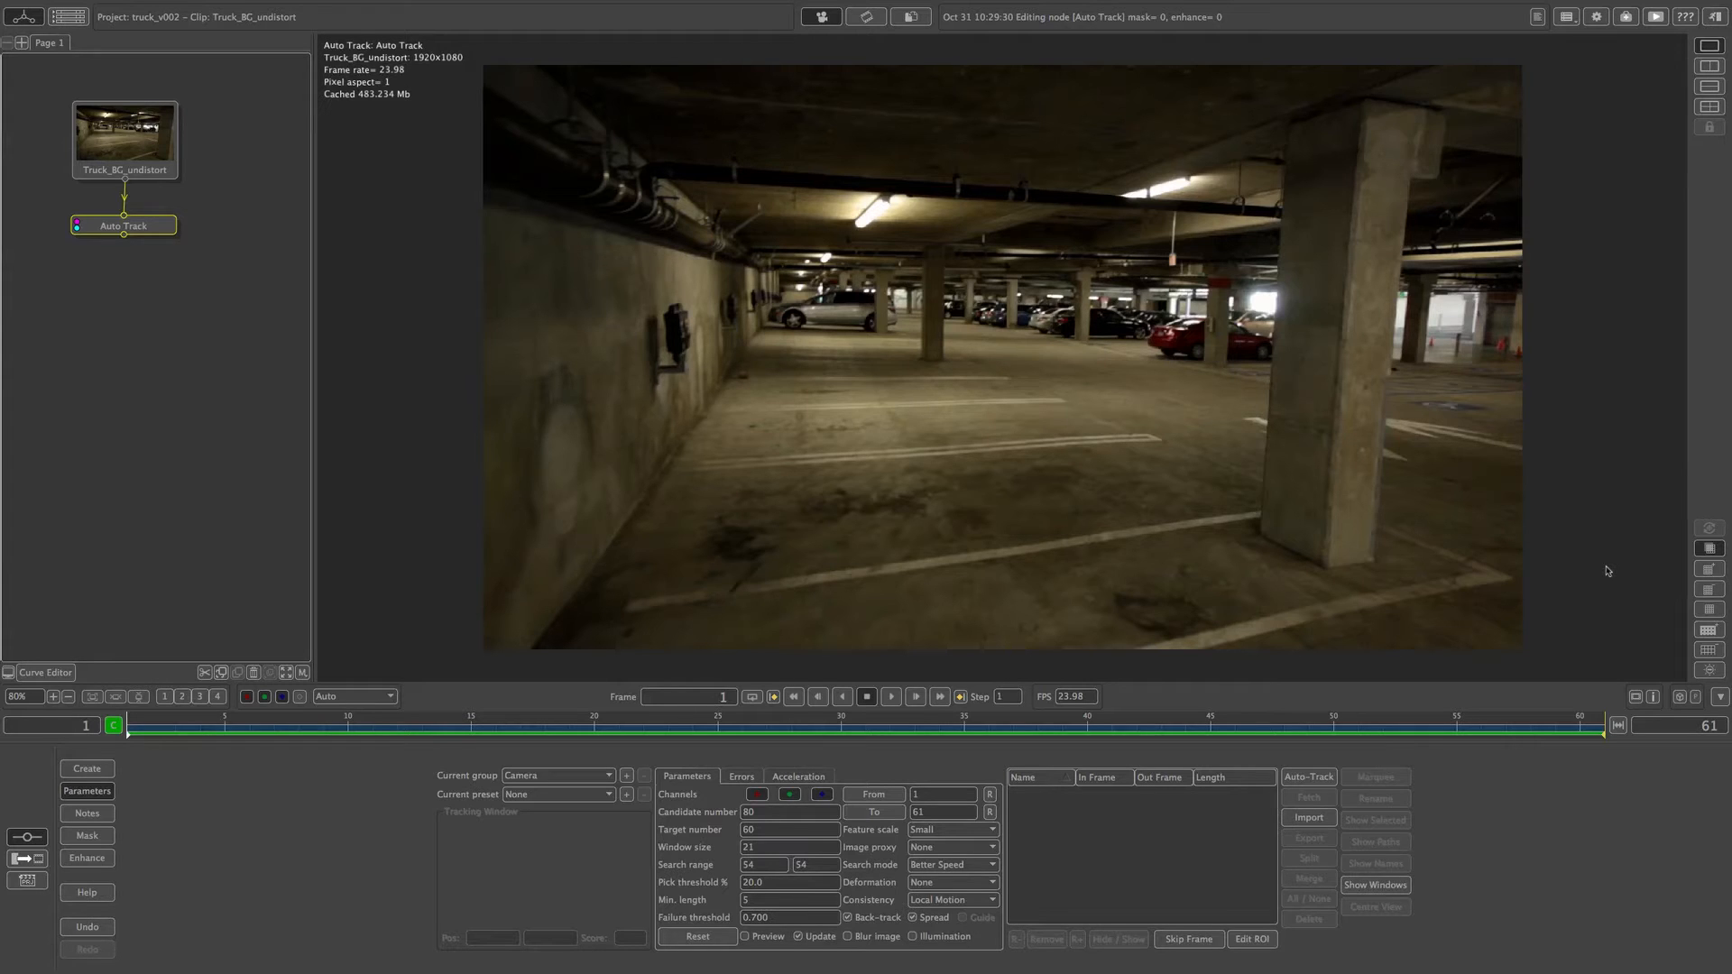
left_click_drag(774, 909, 781, 906)
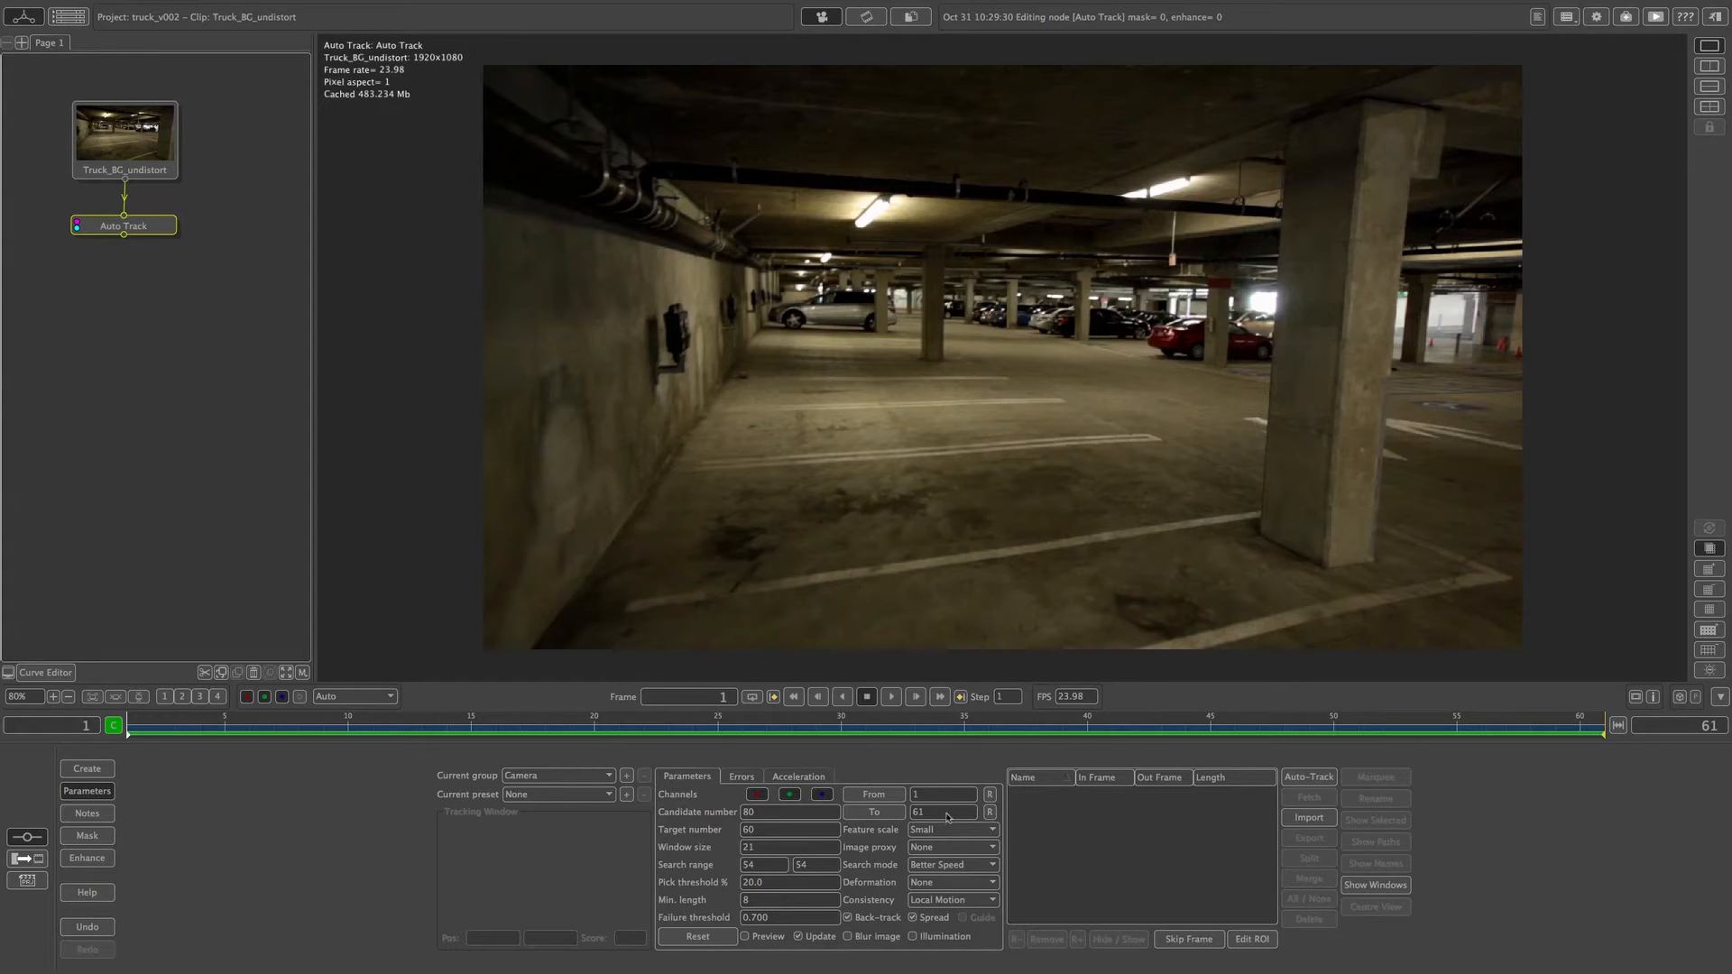
Set the feature scale to Large and check the tracking preview around the pillar and floor lines.
left_click(990, 831)
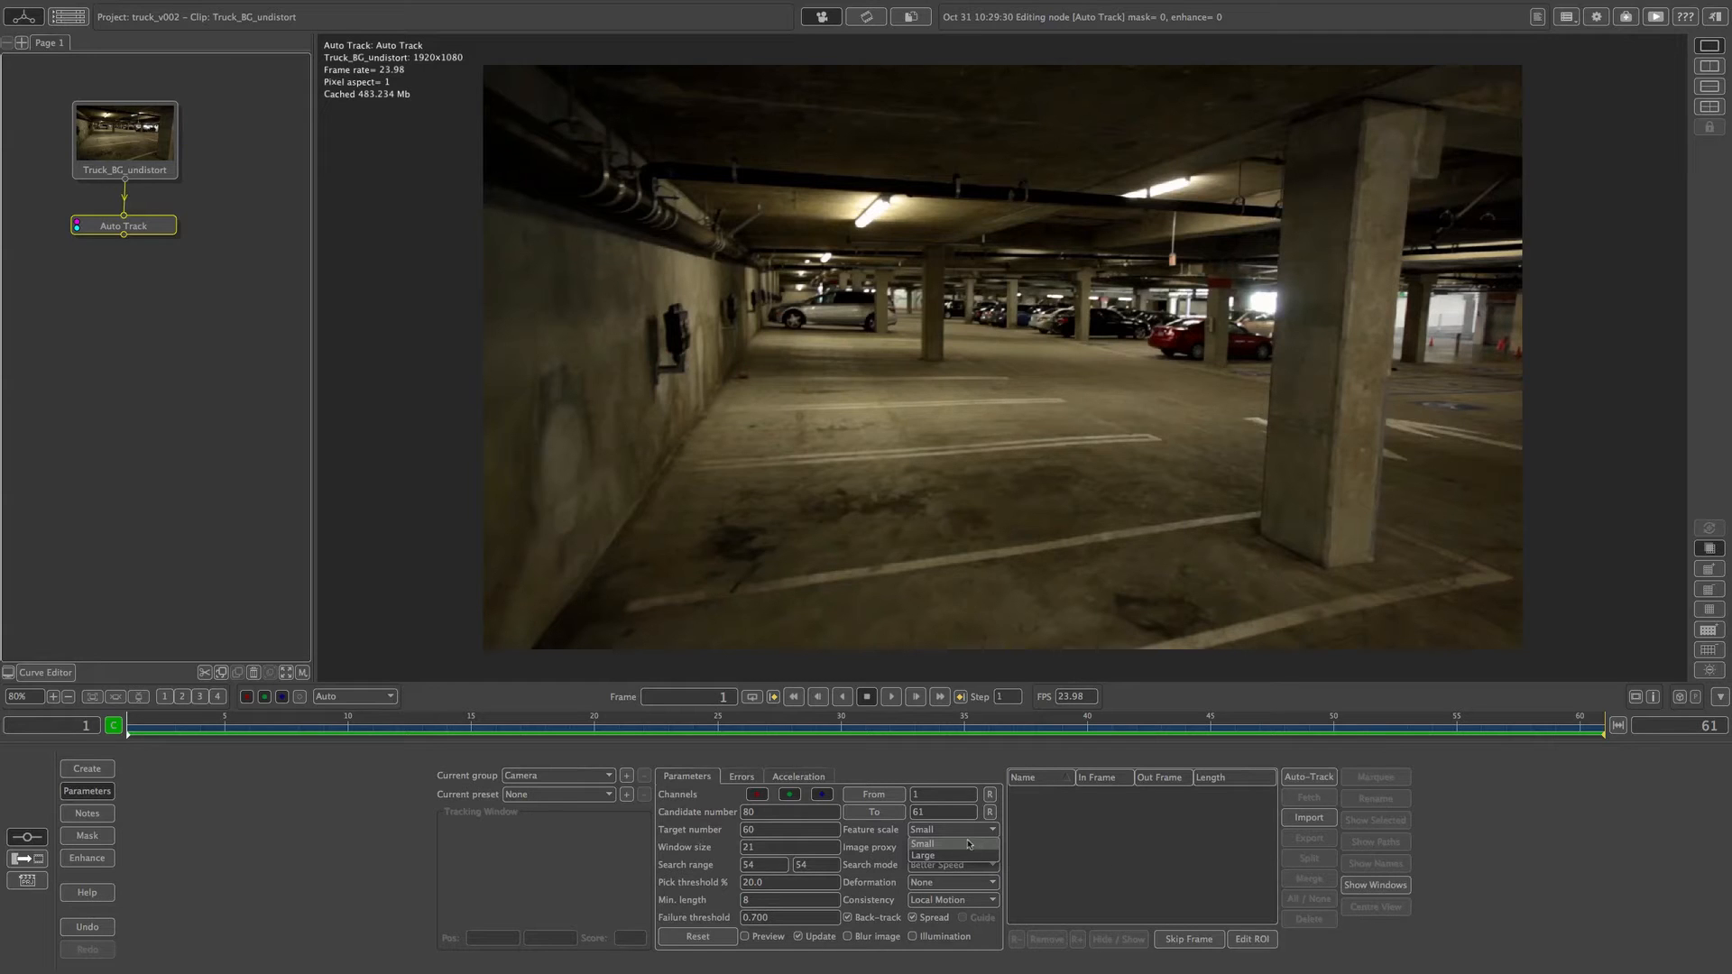
left_click(961, 833)
left_click(962, 833)
left_click(966, 859)
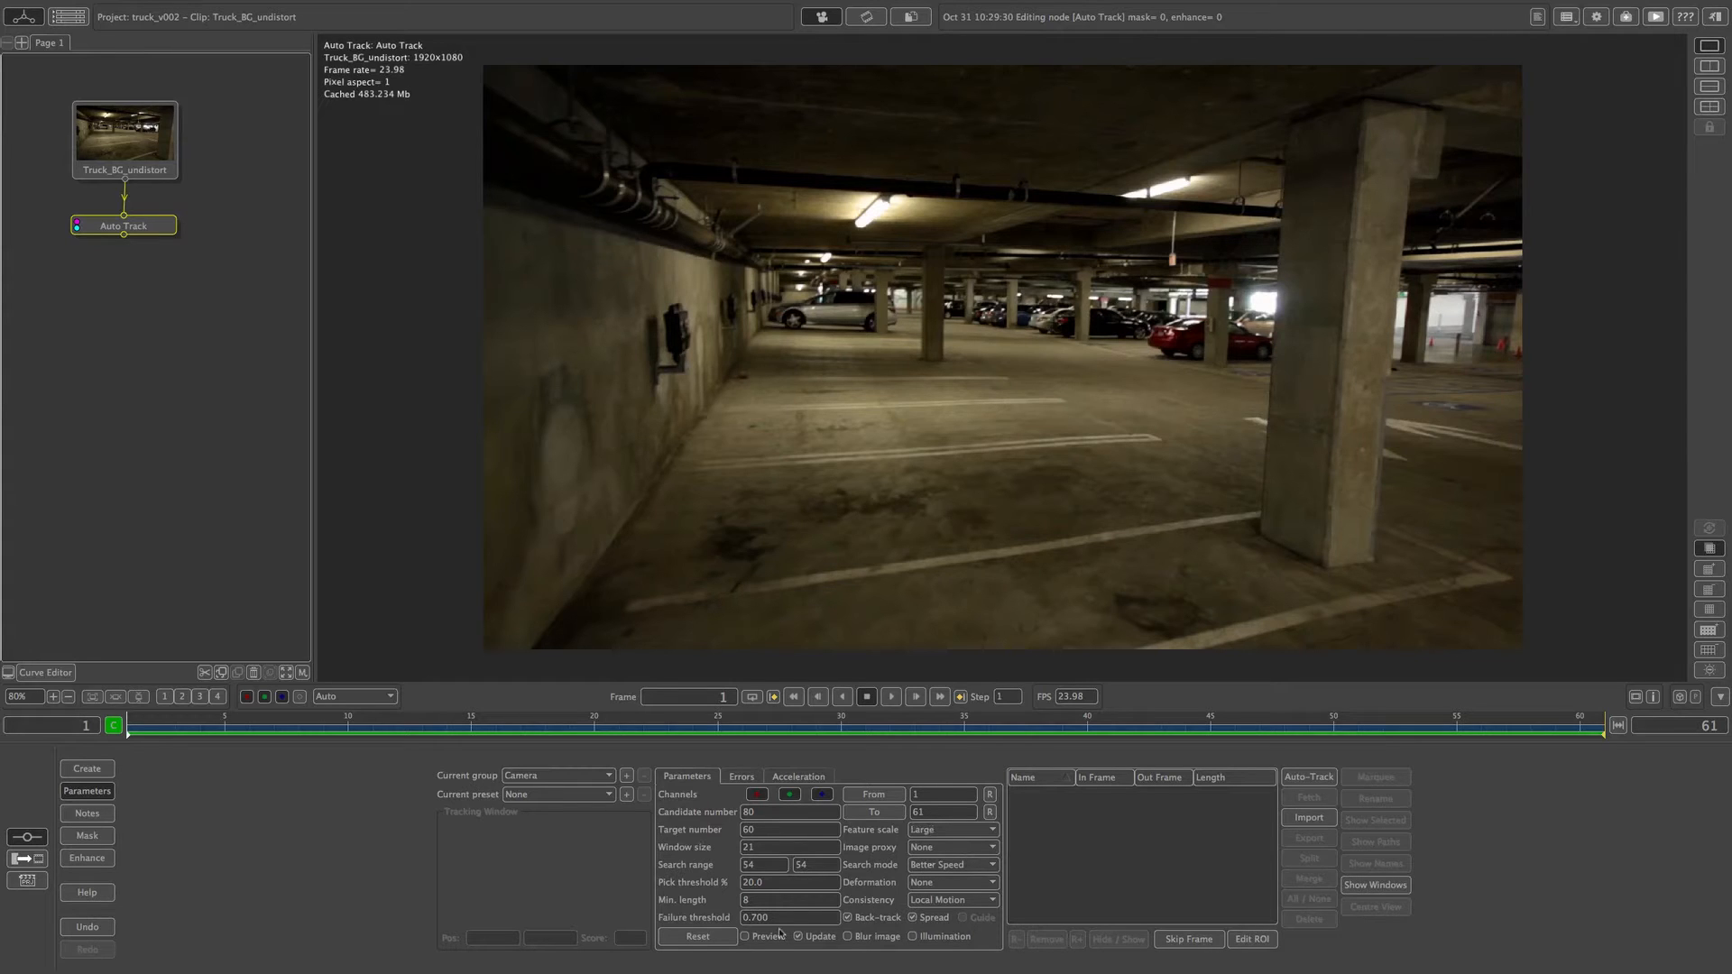
left_click(746, 936)
mouse_move(1393, 374)
mouse_move(1260, 516)
mouse_move(1162, 441)
Keep the image proxy at None and set the search mode to Better Accuracy.
left_click(981, 853)
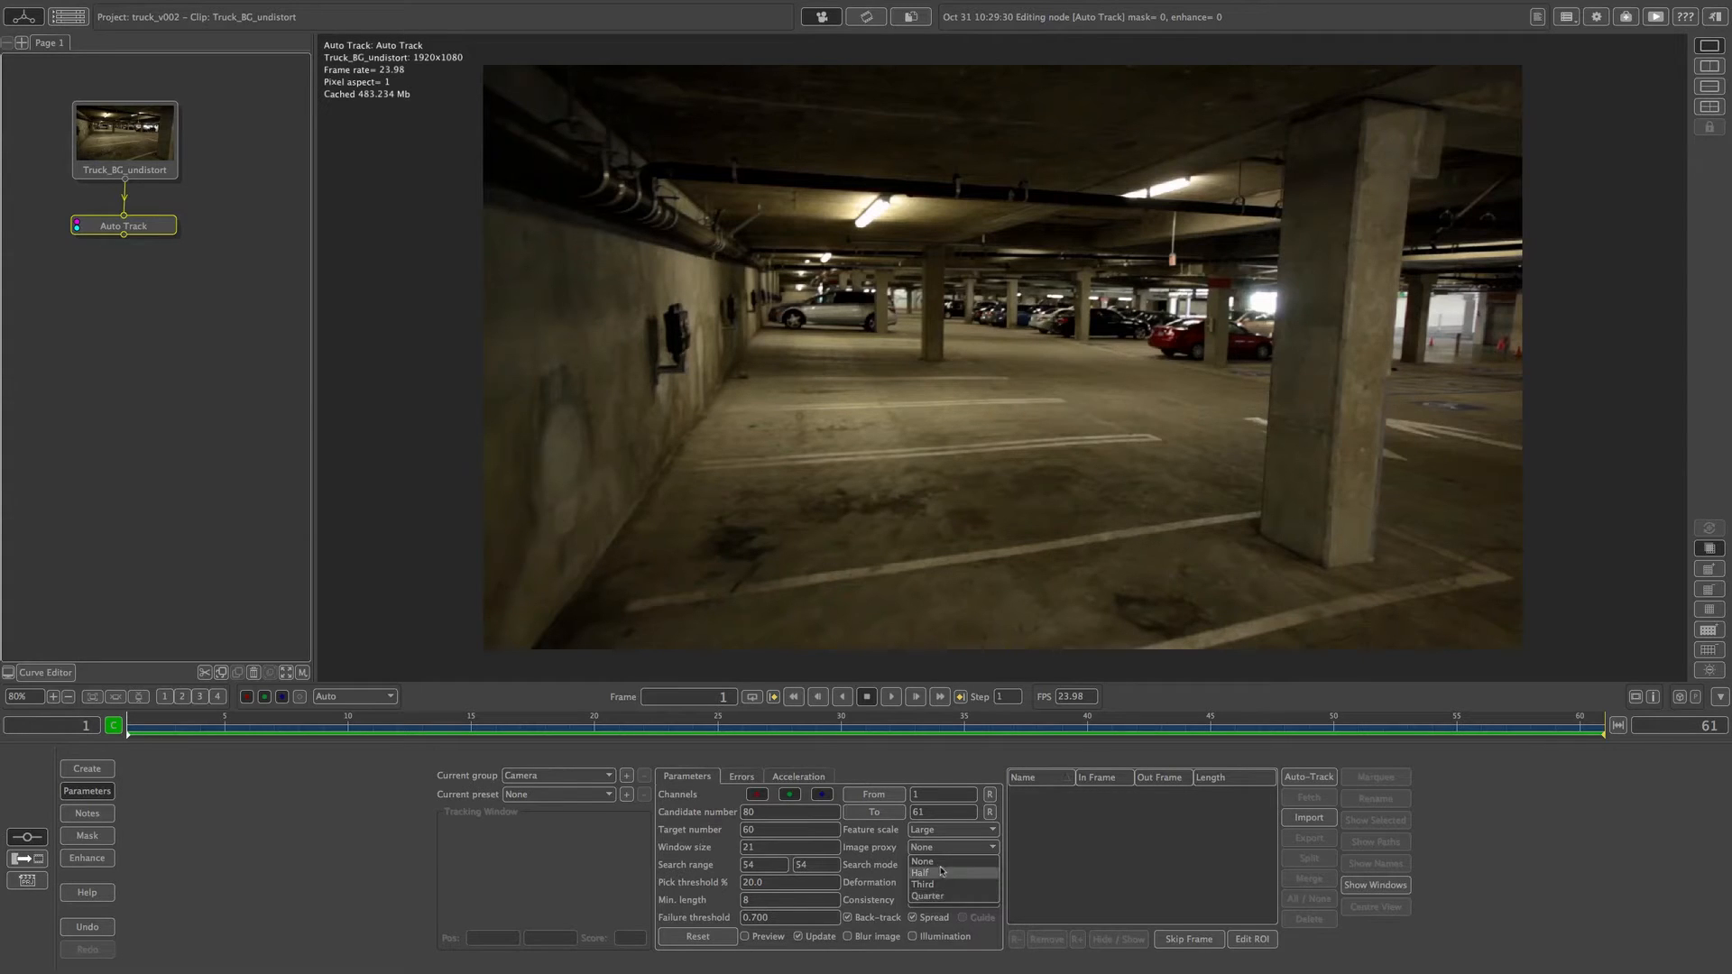
left_click(958, 863)
left_click(990, 866)
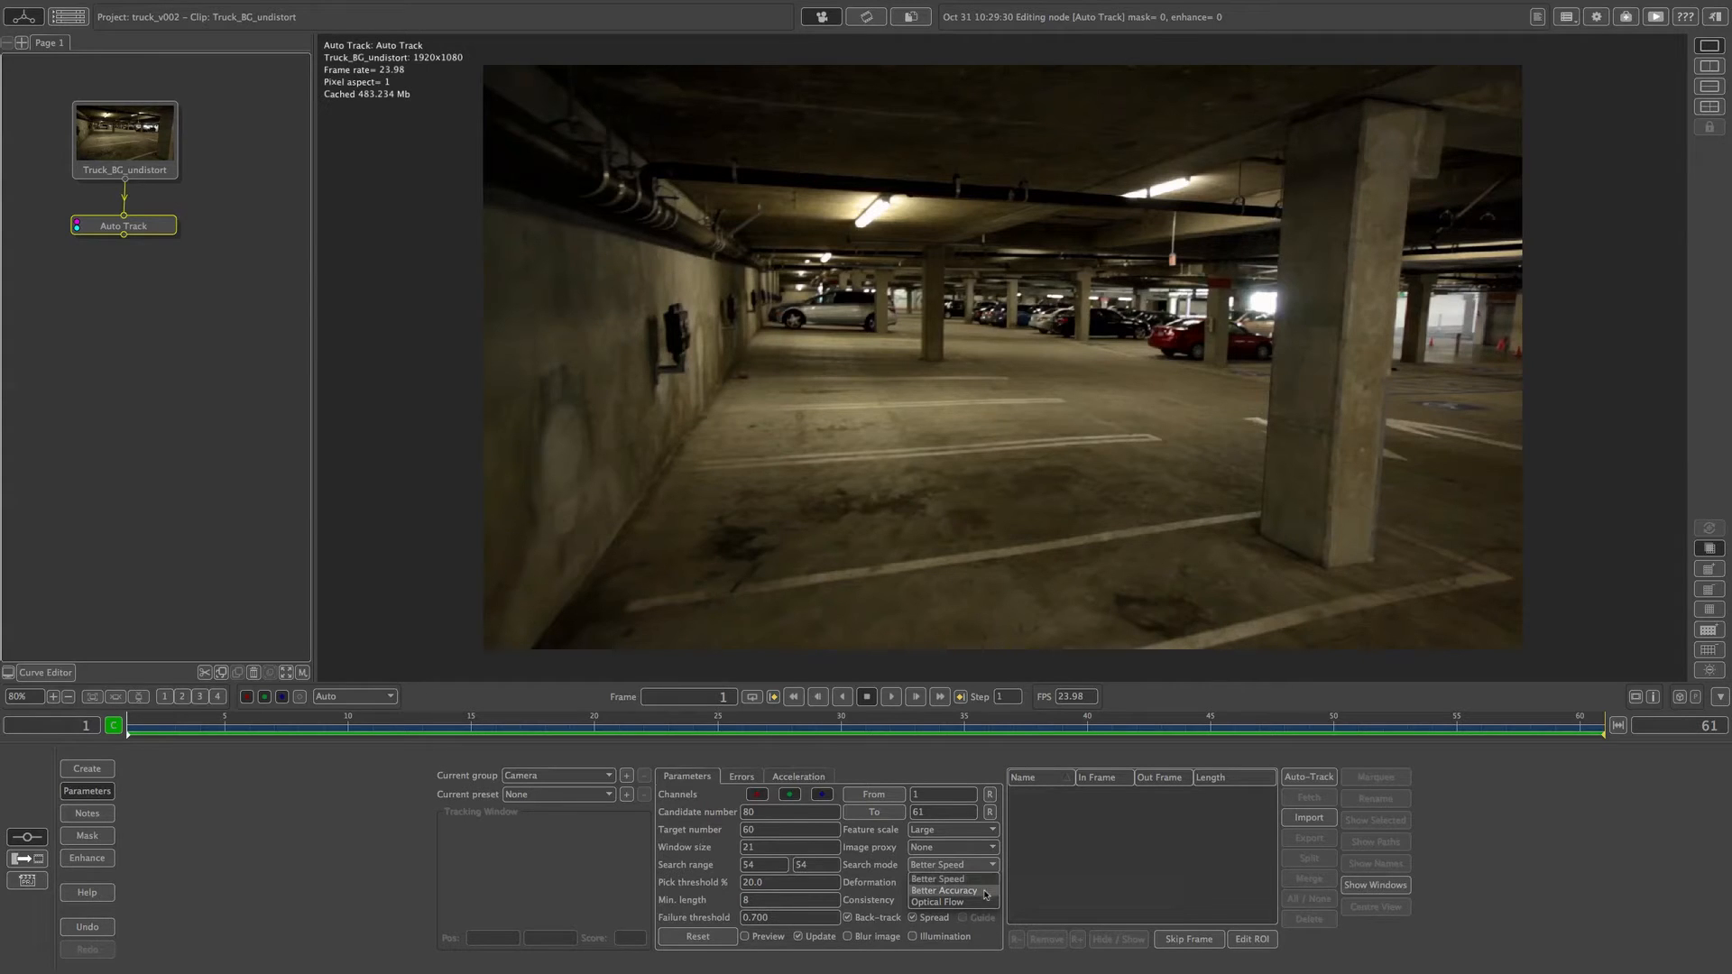
left_click(982, 893)
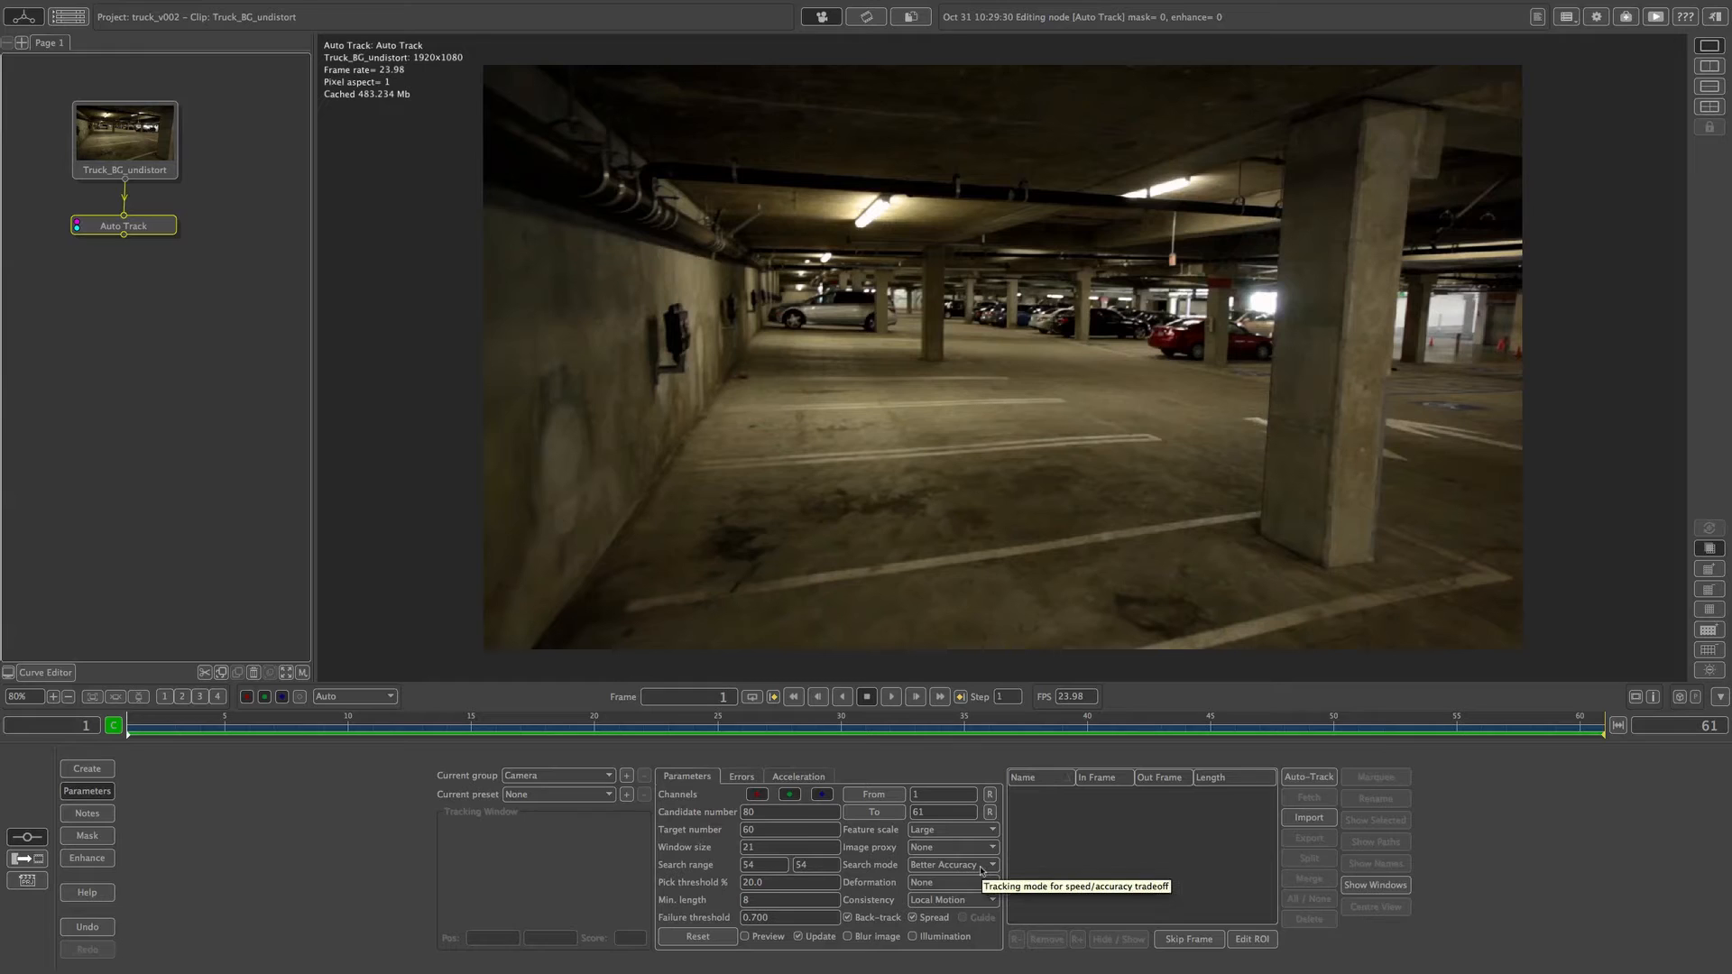
Try the Optical Flow search mode, play the clip to review its camera movement and return to frame 1.
left_click(953, 864)
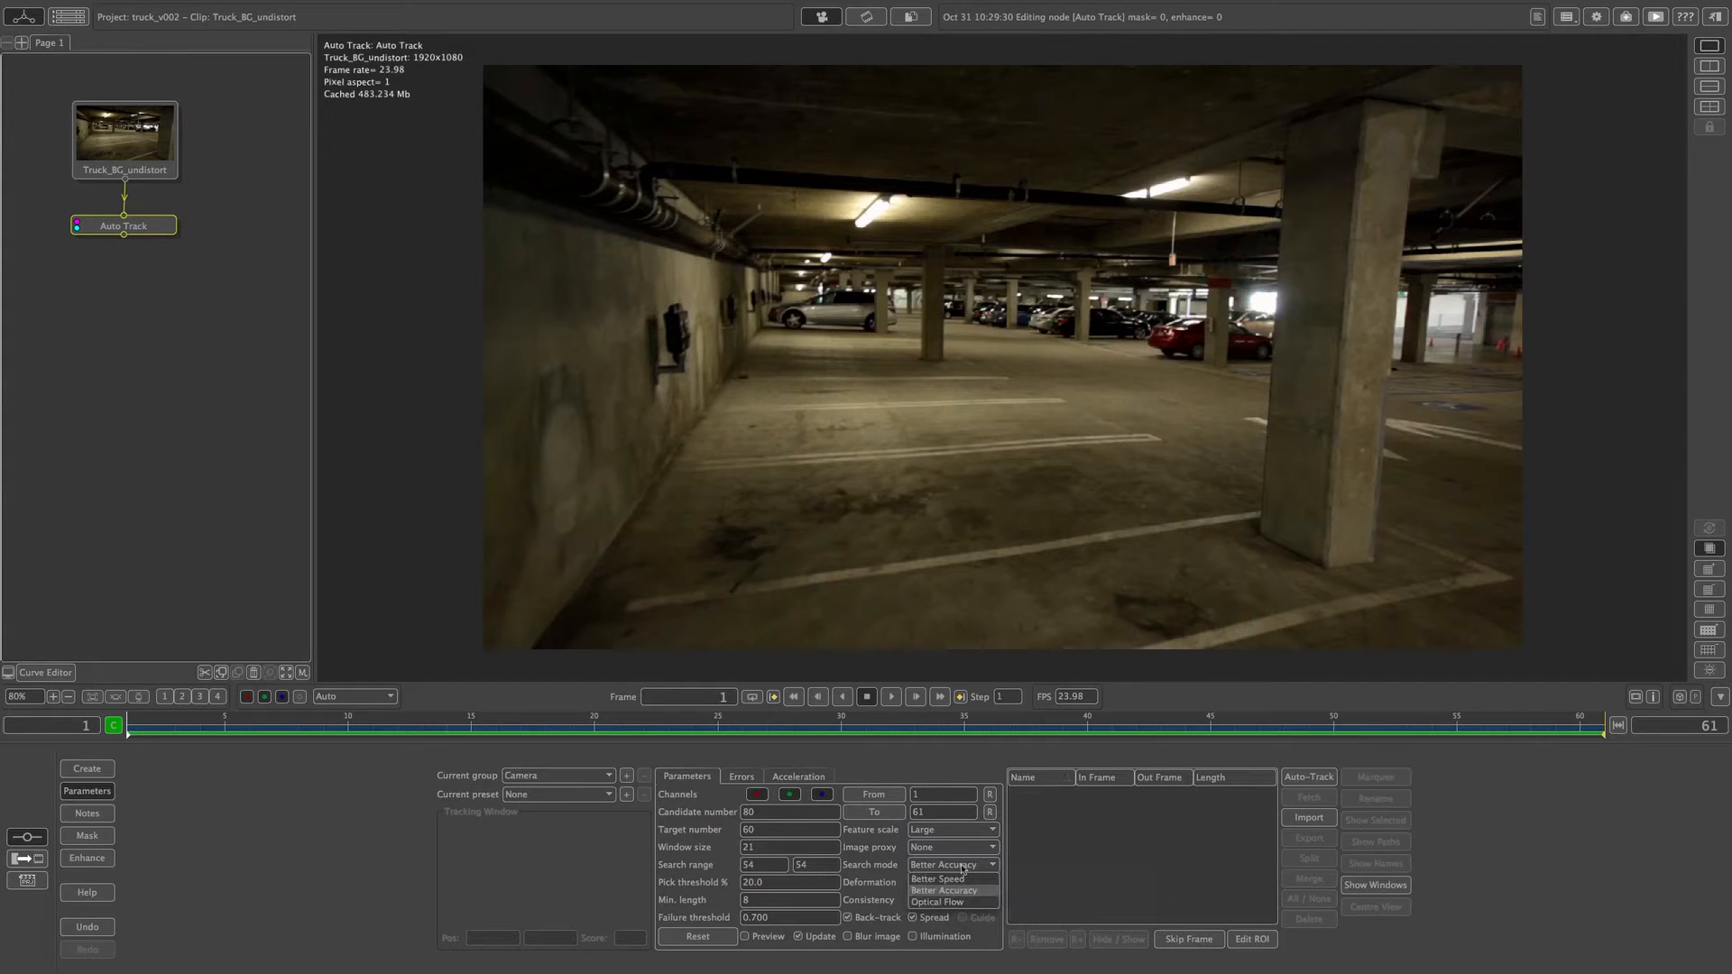
left_click(964, 904)
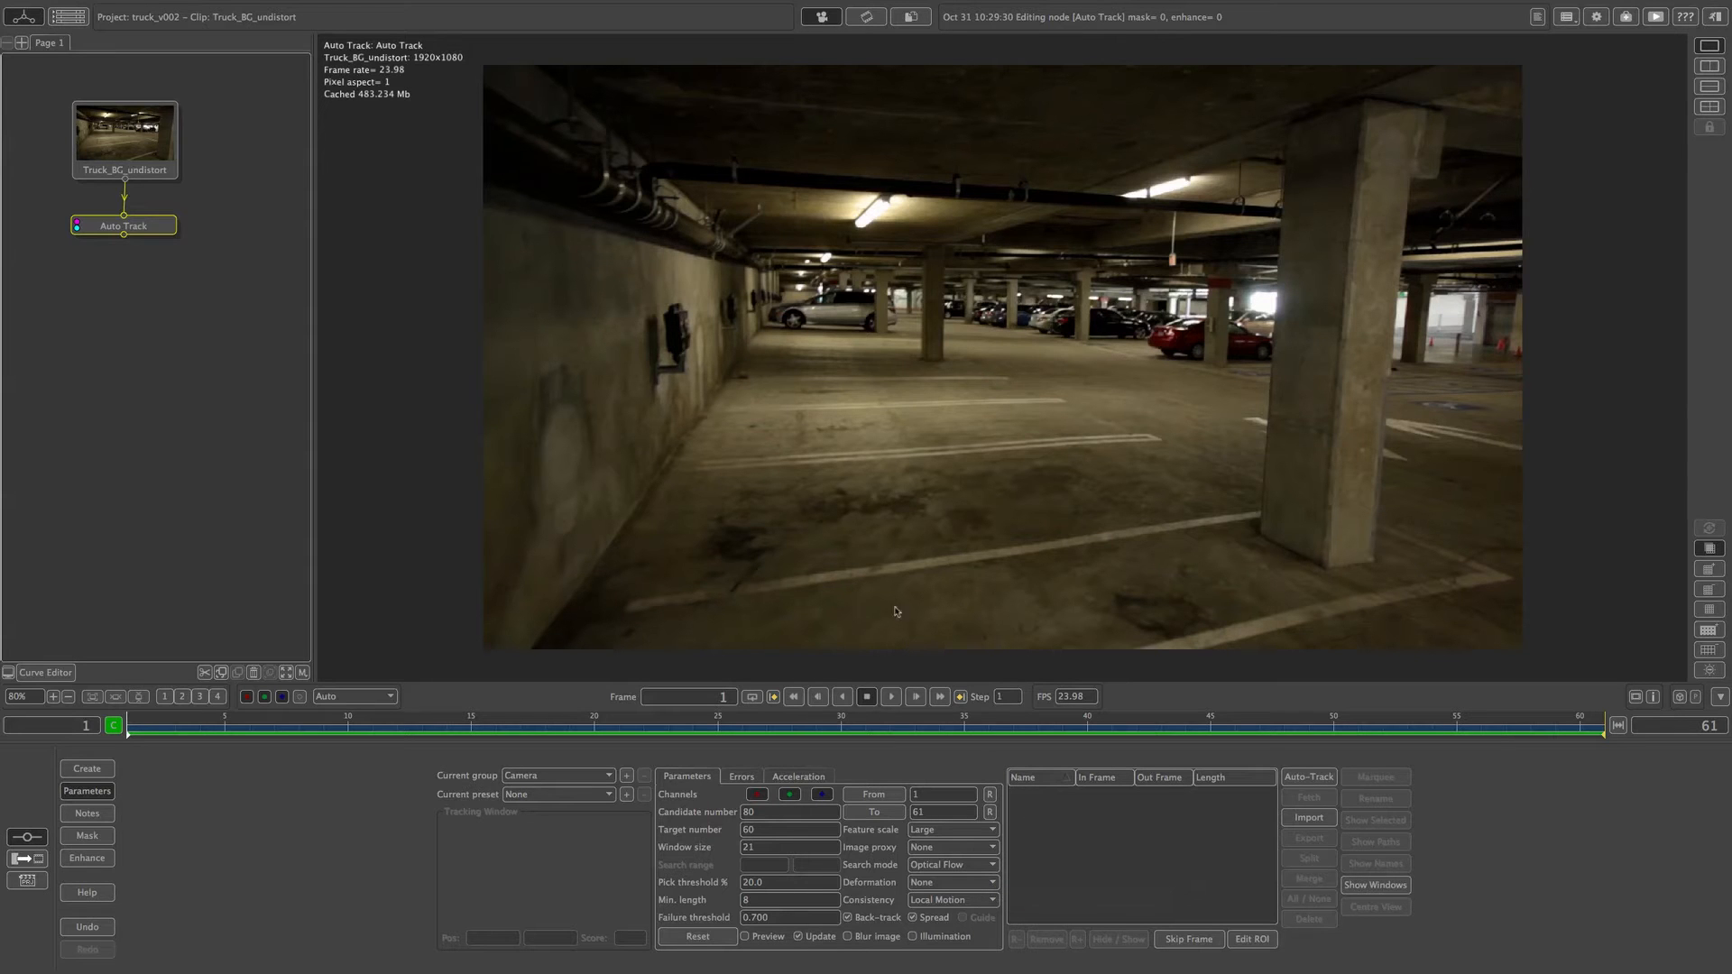
left_click(889, 698)
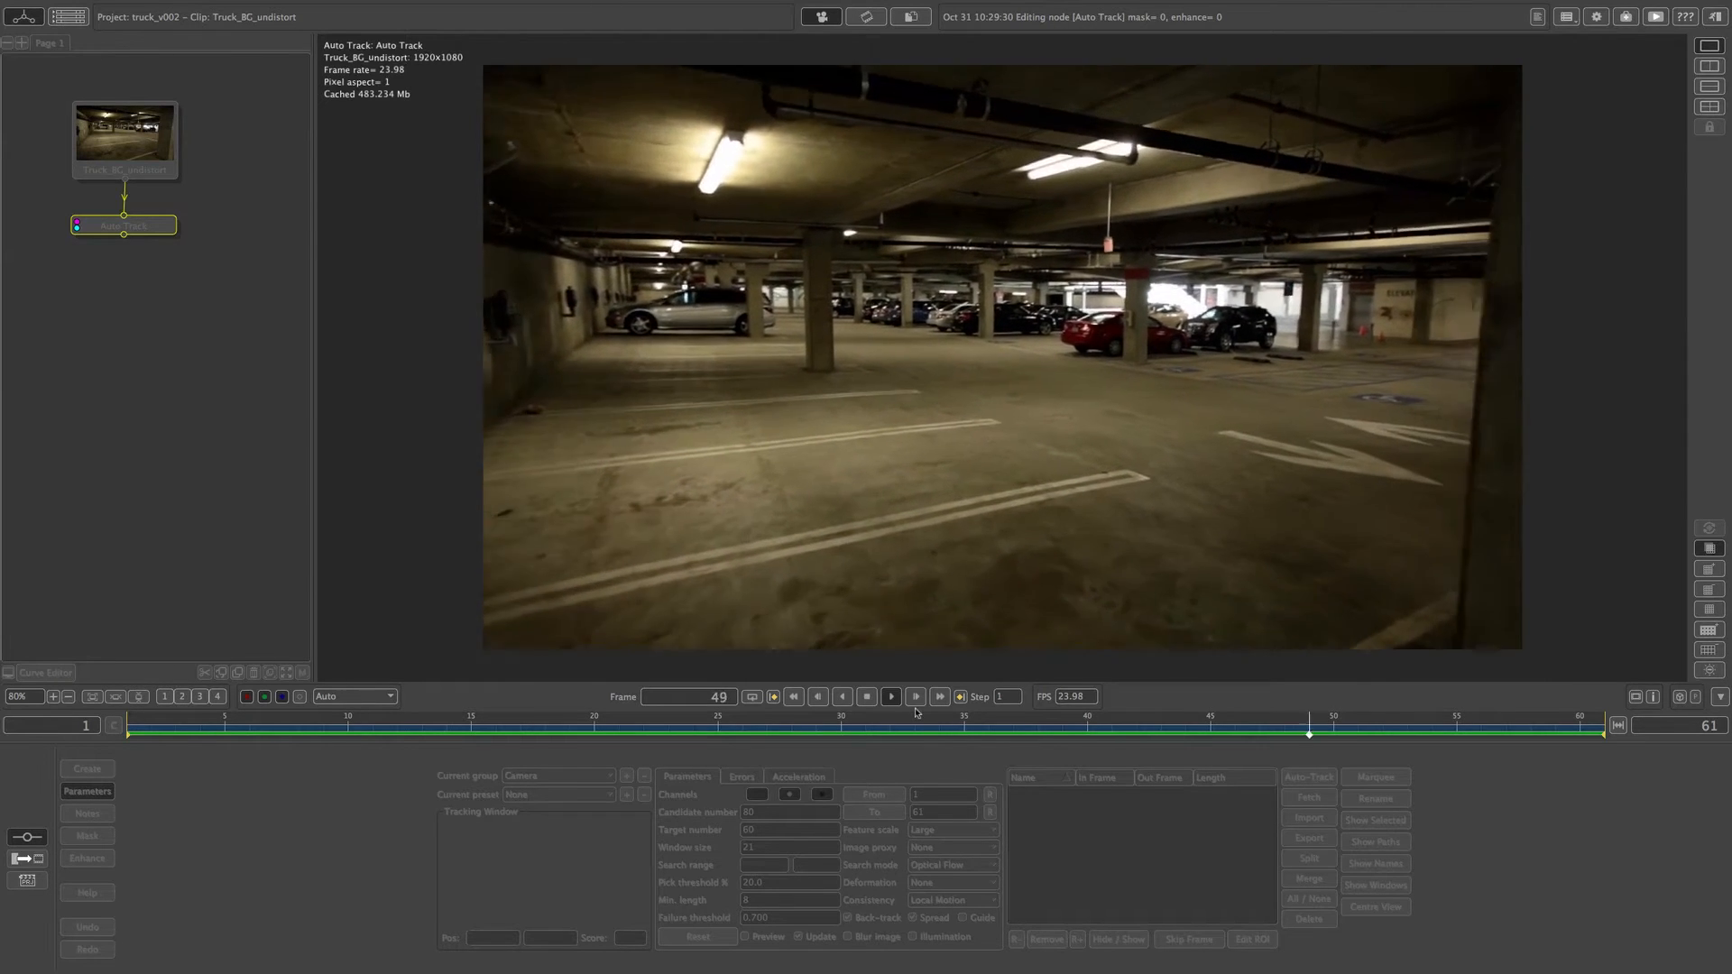
left_click(866, 699)
left_click(793, 699)
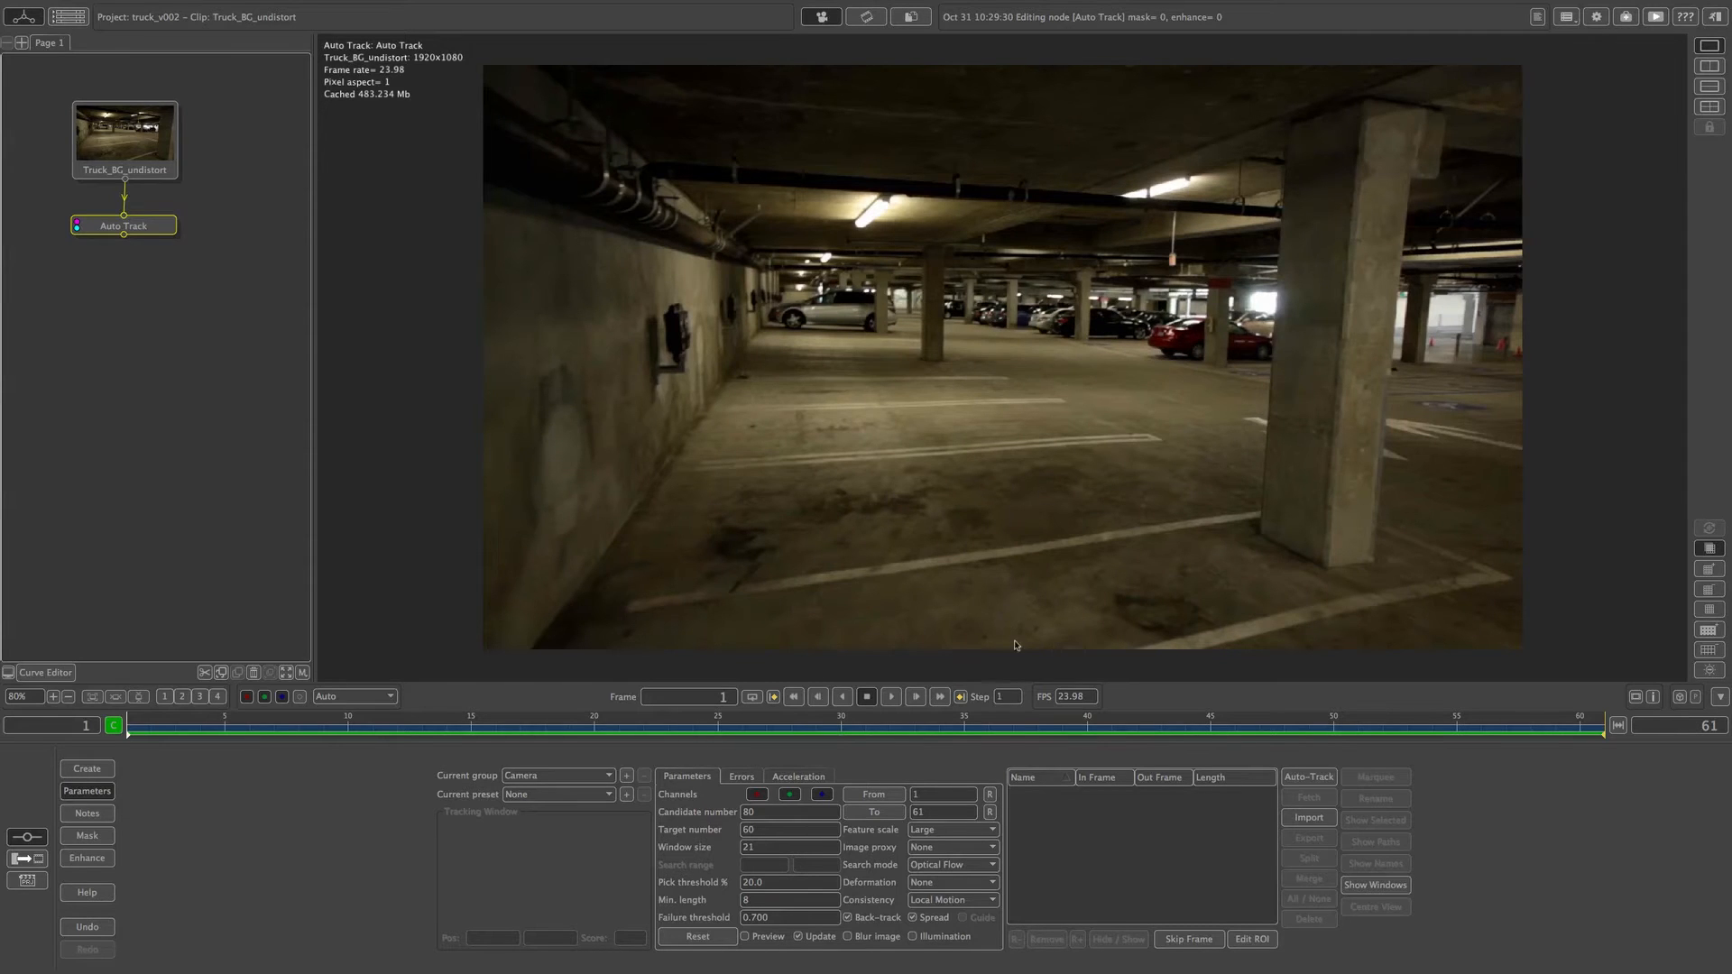
Set the search mode back to Better Accuracy and look at the available deformation options.
left_click(974, 865)
left_click(974, 889)
left_click(974, 885)
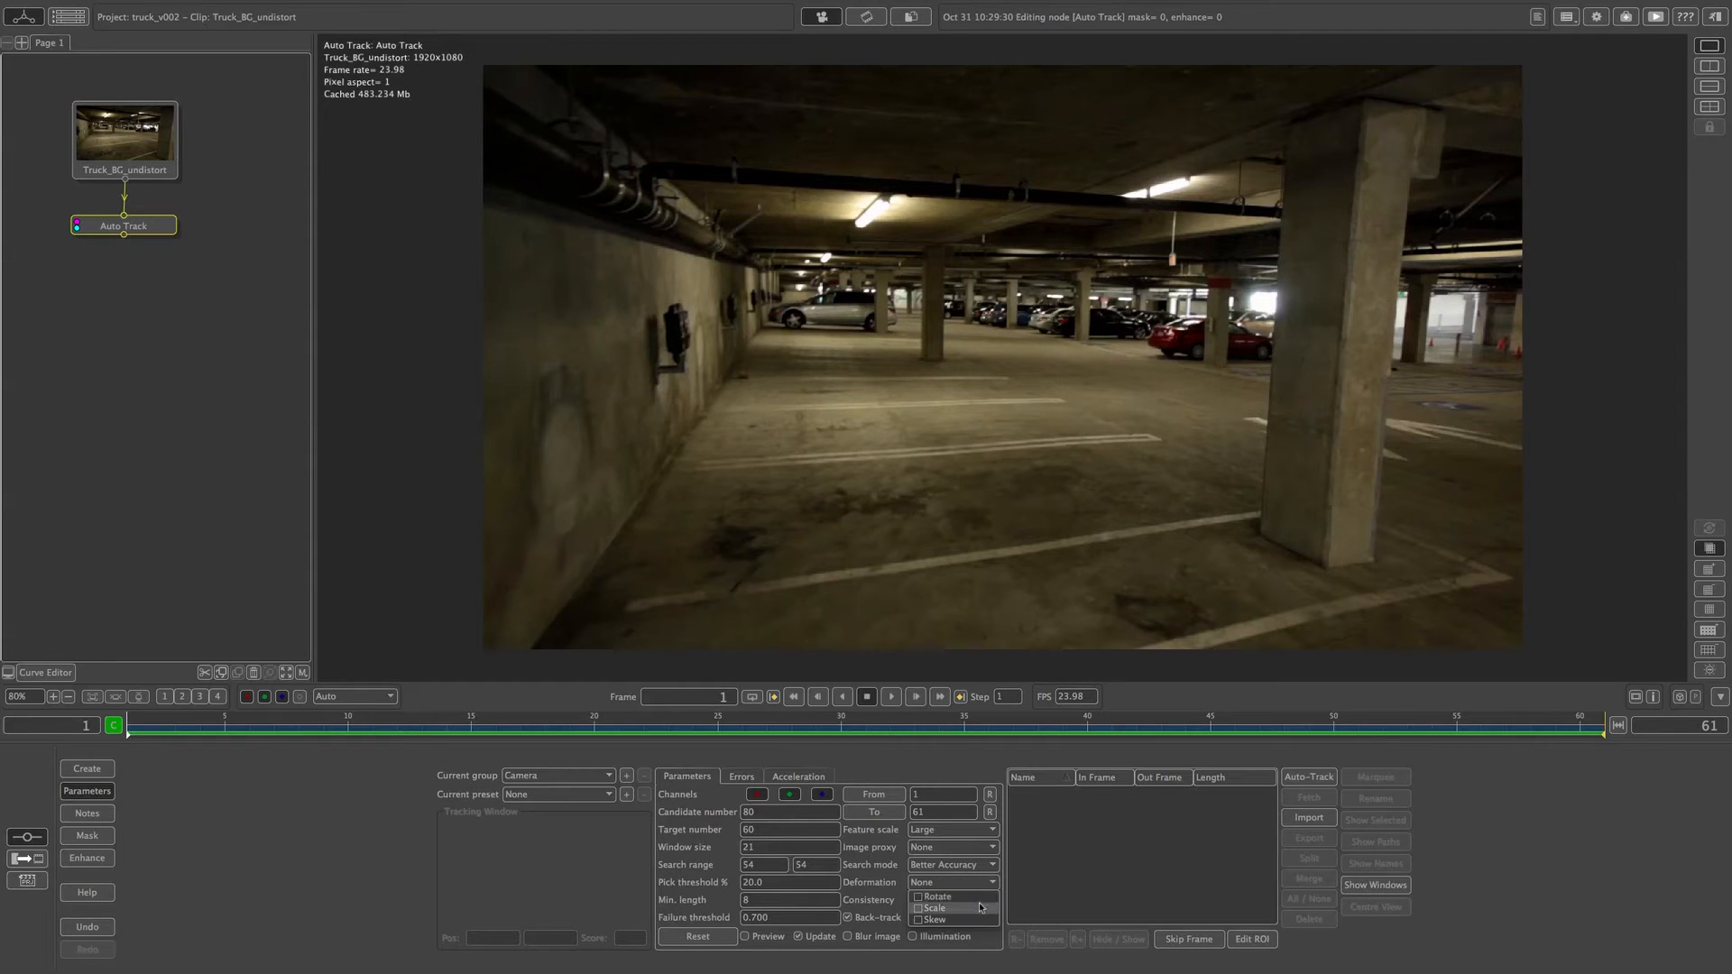
left_click(142, 737)
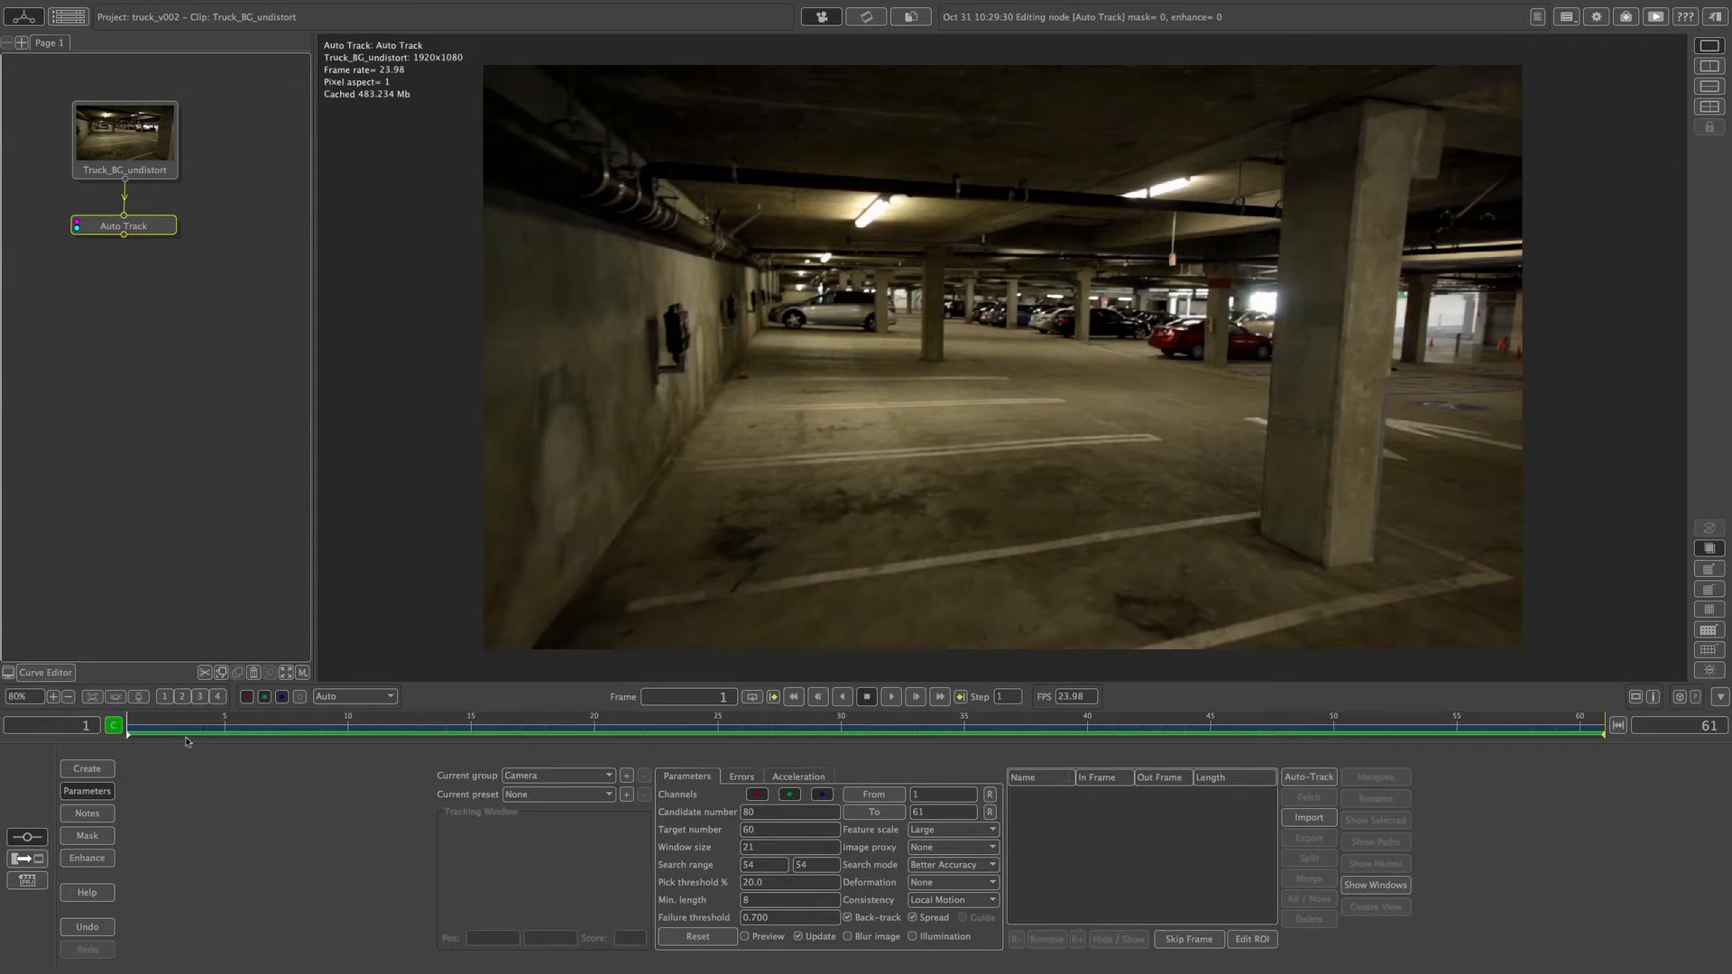
mouse_move(132, 734)
left_mouse_down()
mouse_move(499, 736)
mouse_move(108, 750)
left_mouse_up()
Compare the Rotate, Scale and Skew deformation options with the clip's first and last frames, keeping deformation at None.
left_click(981, 884)
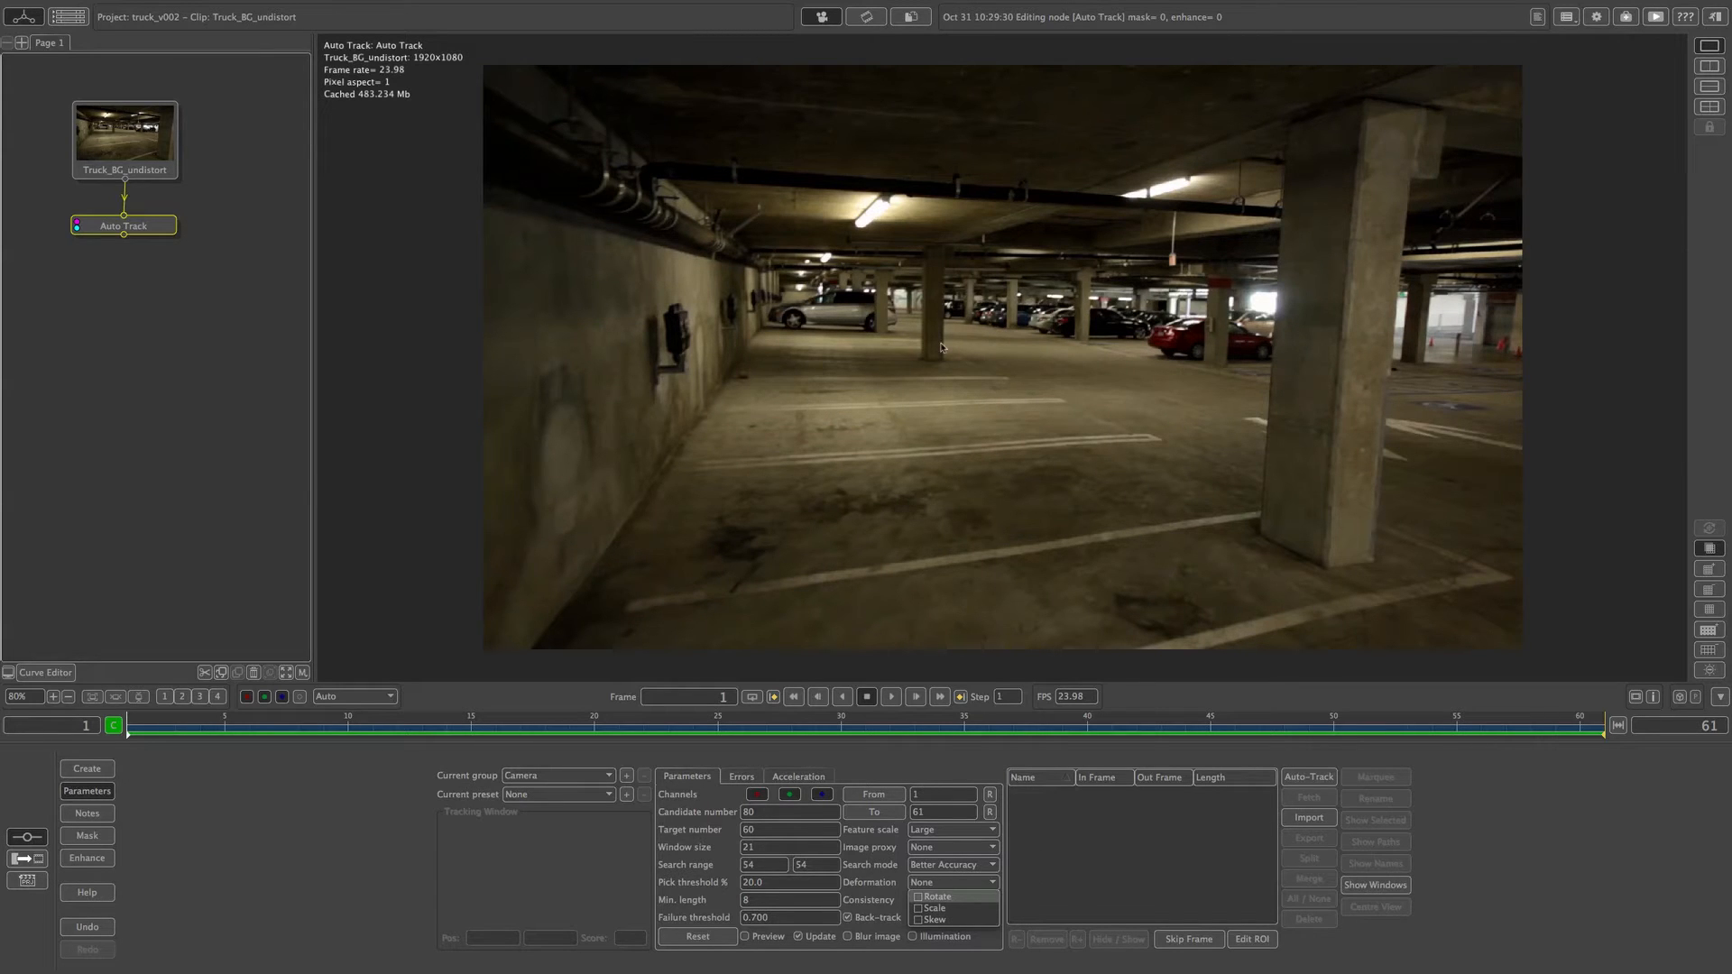
left_click_drag(137, 738, 1695, 567)
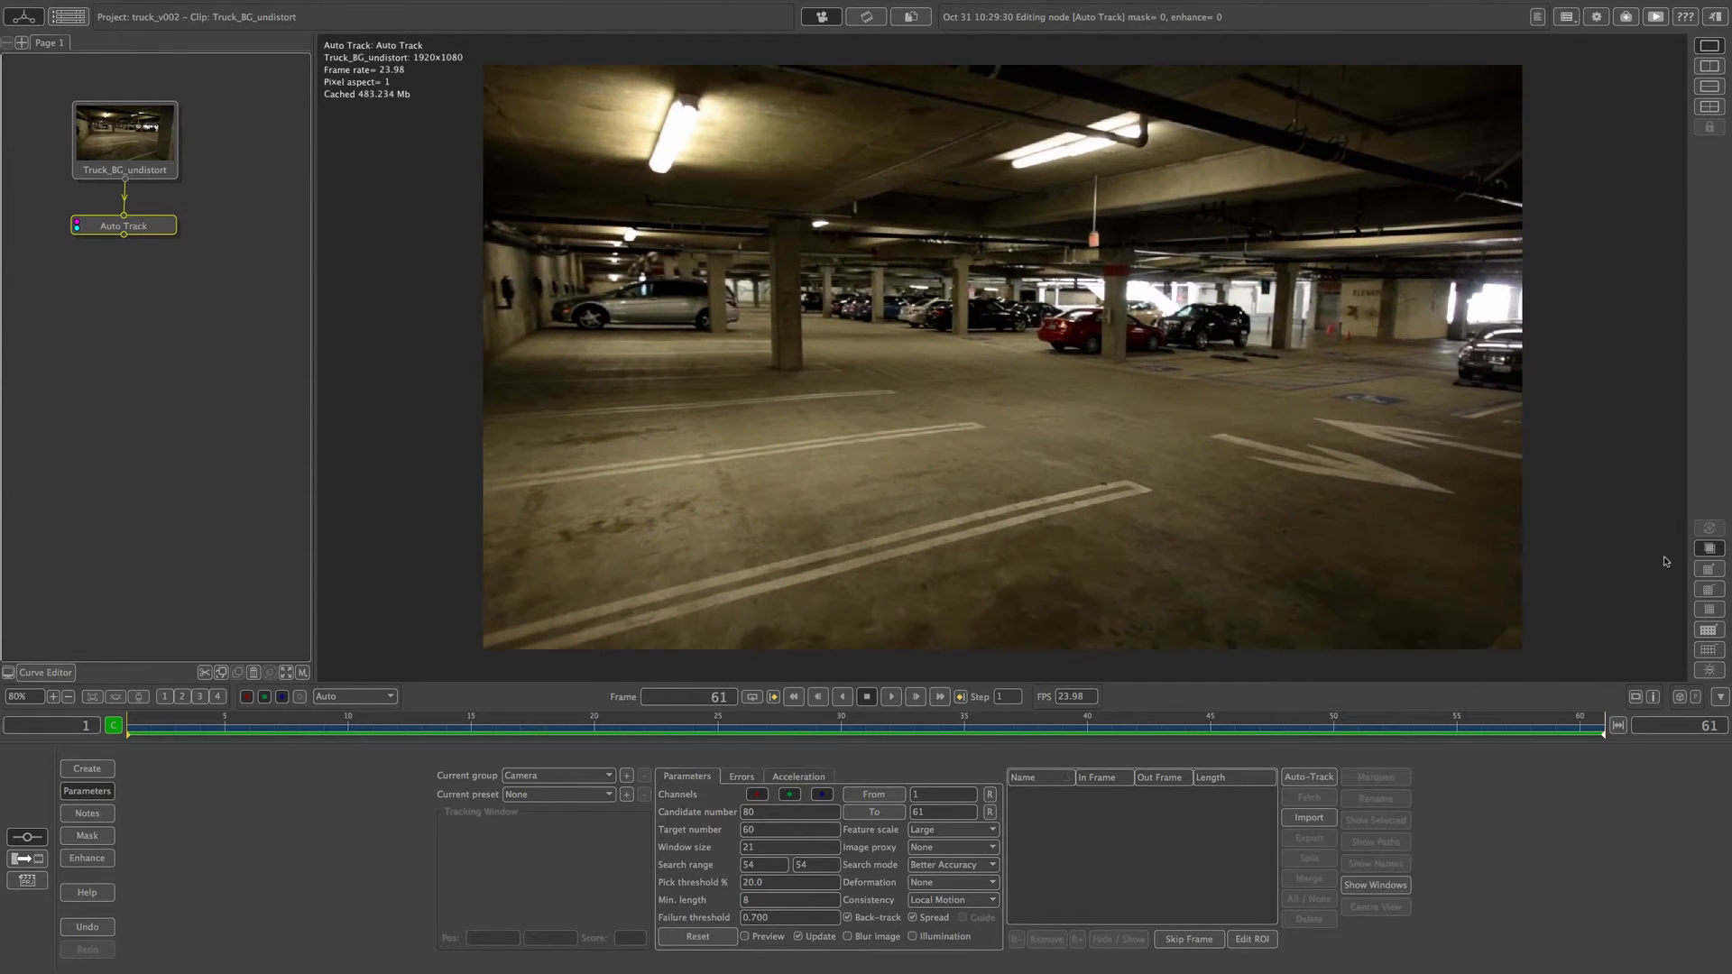
left_click(794, 697)
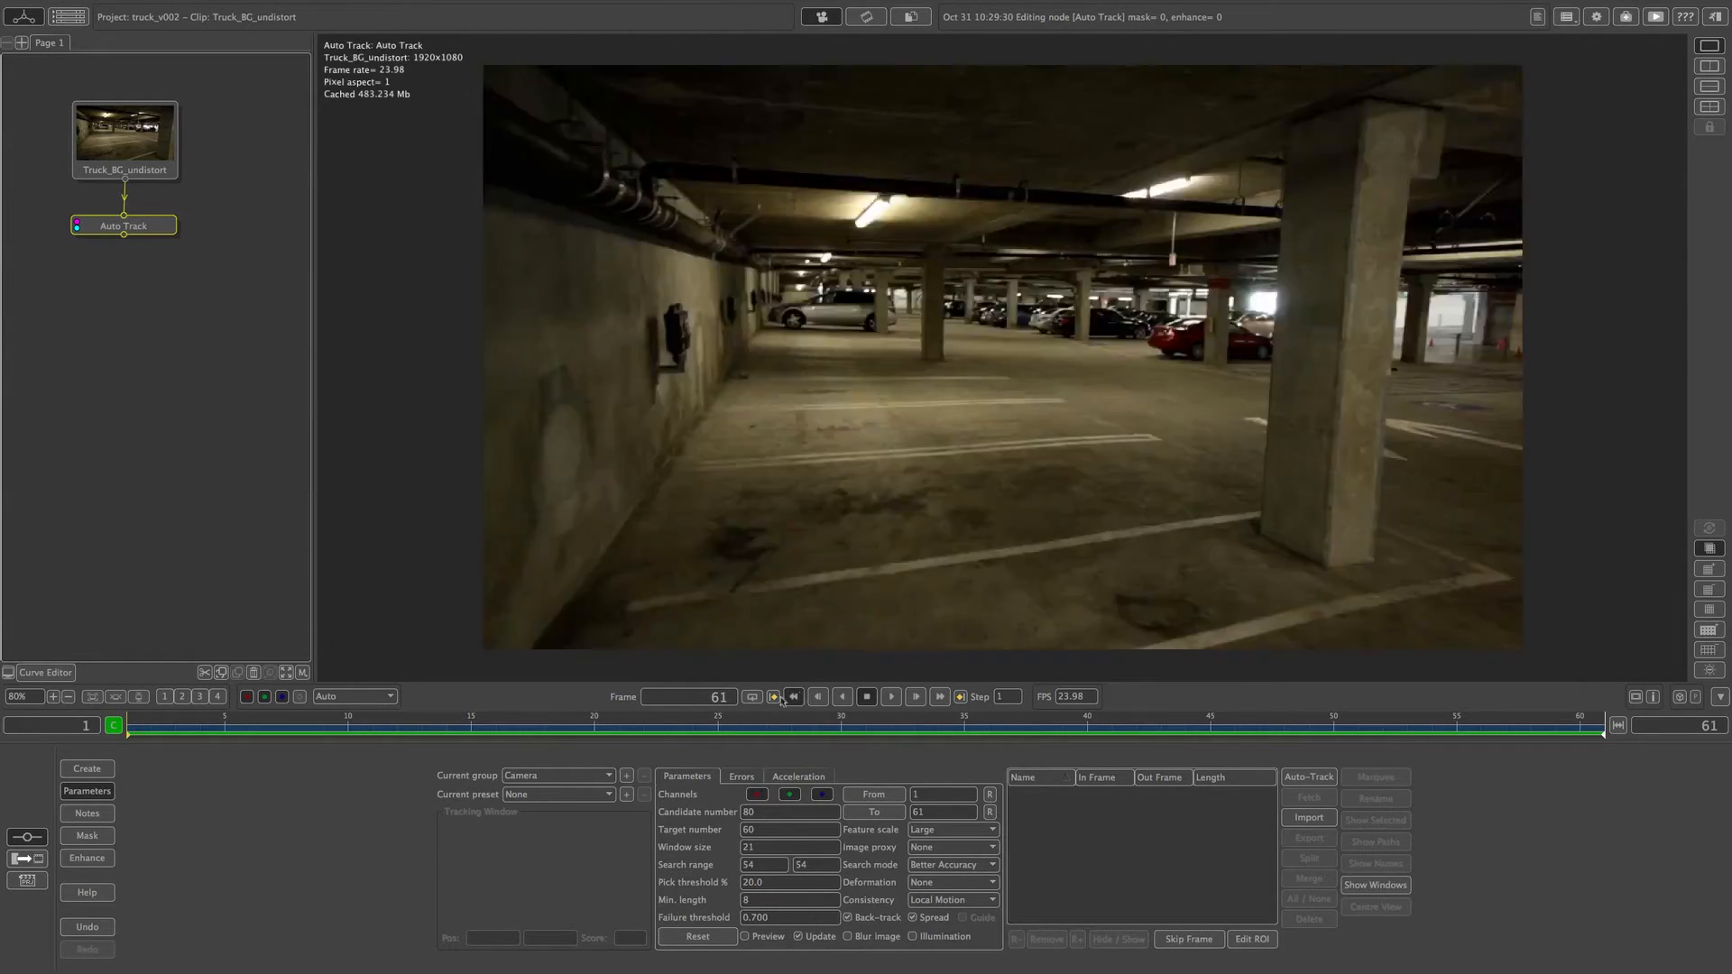
mouse_move(137, 738)
left_mouse_down()
mouse_move(343, 730)
mouse_move(1356, 607)
mouse_move(1610, 614)
mouse_move(127, 761)
left_mouse_up()
left_click(968, 889)
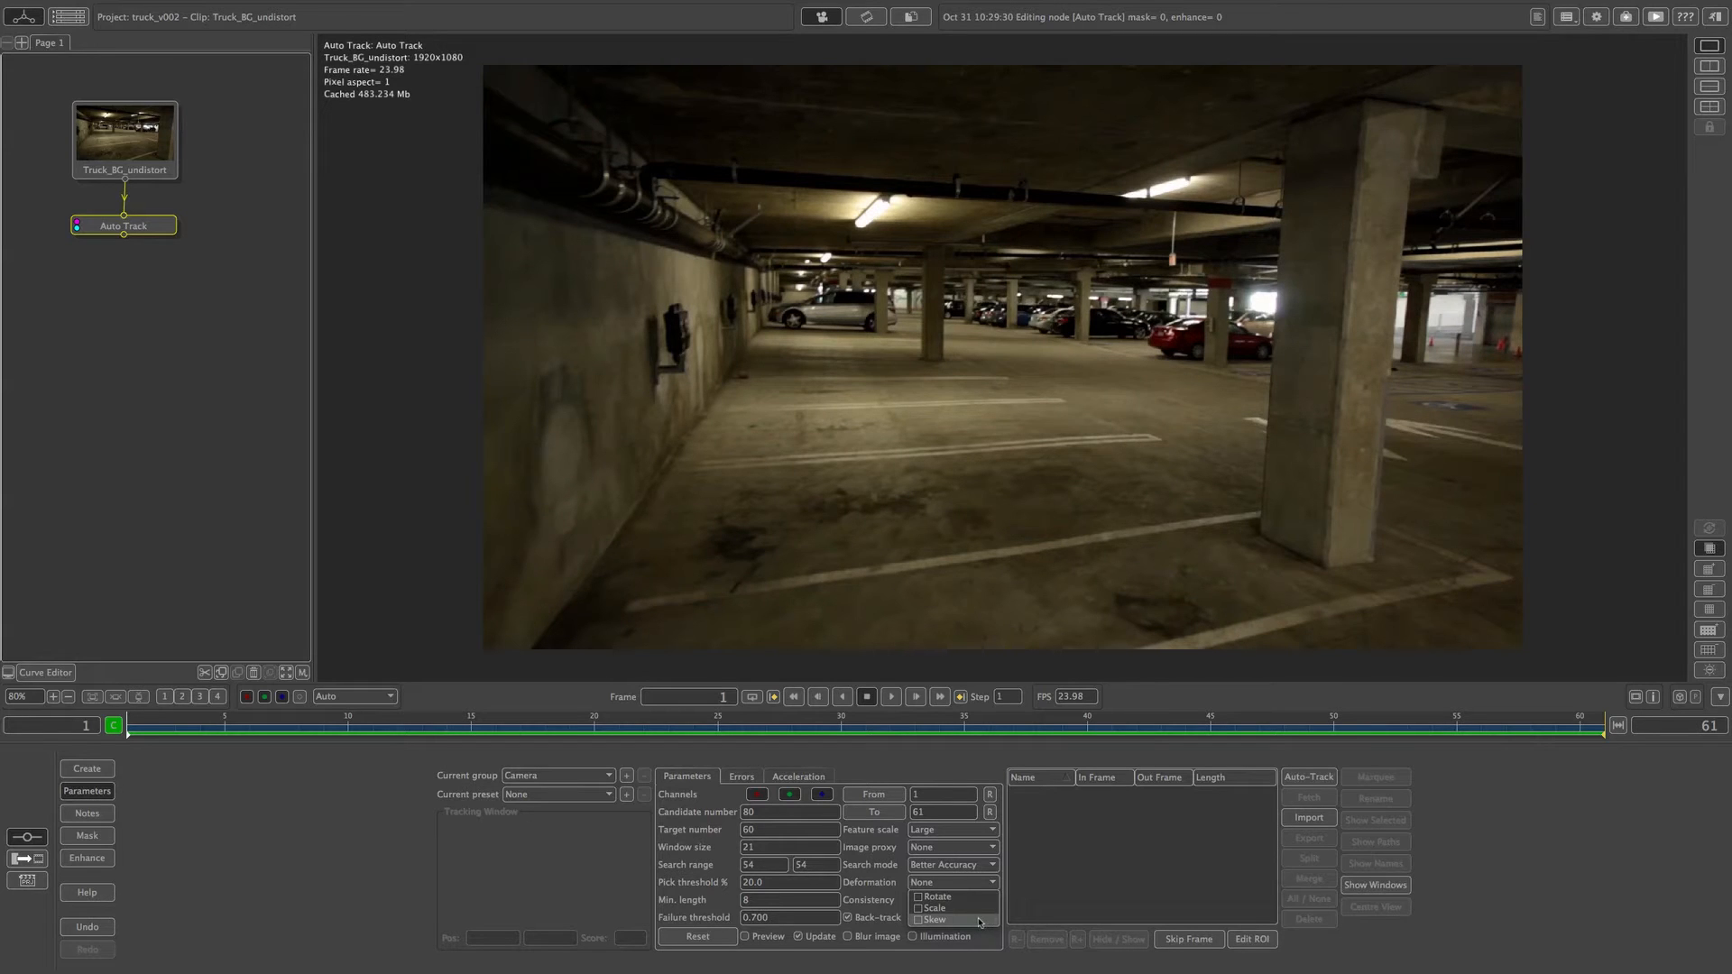
left_click(1611, 801)
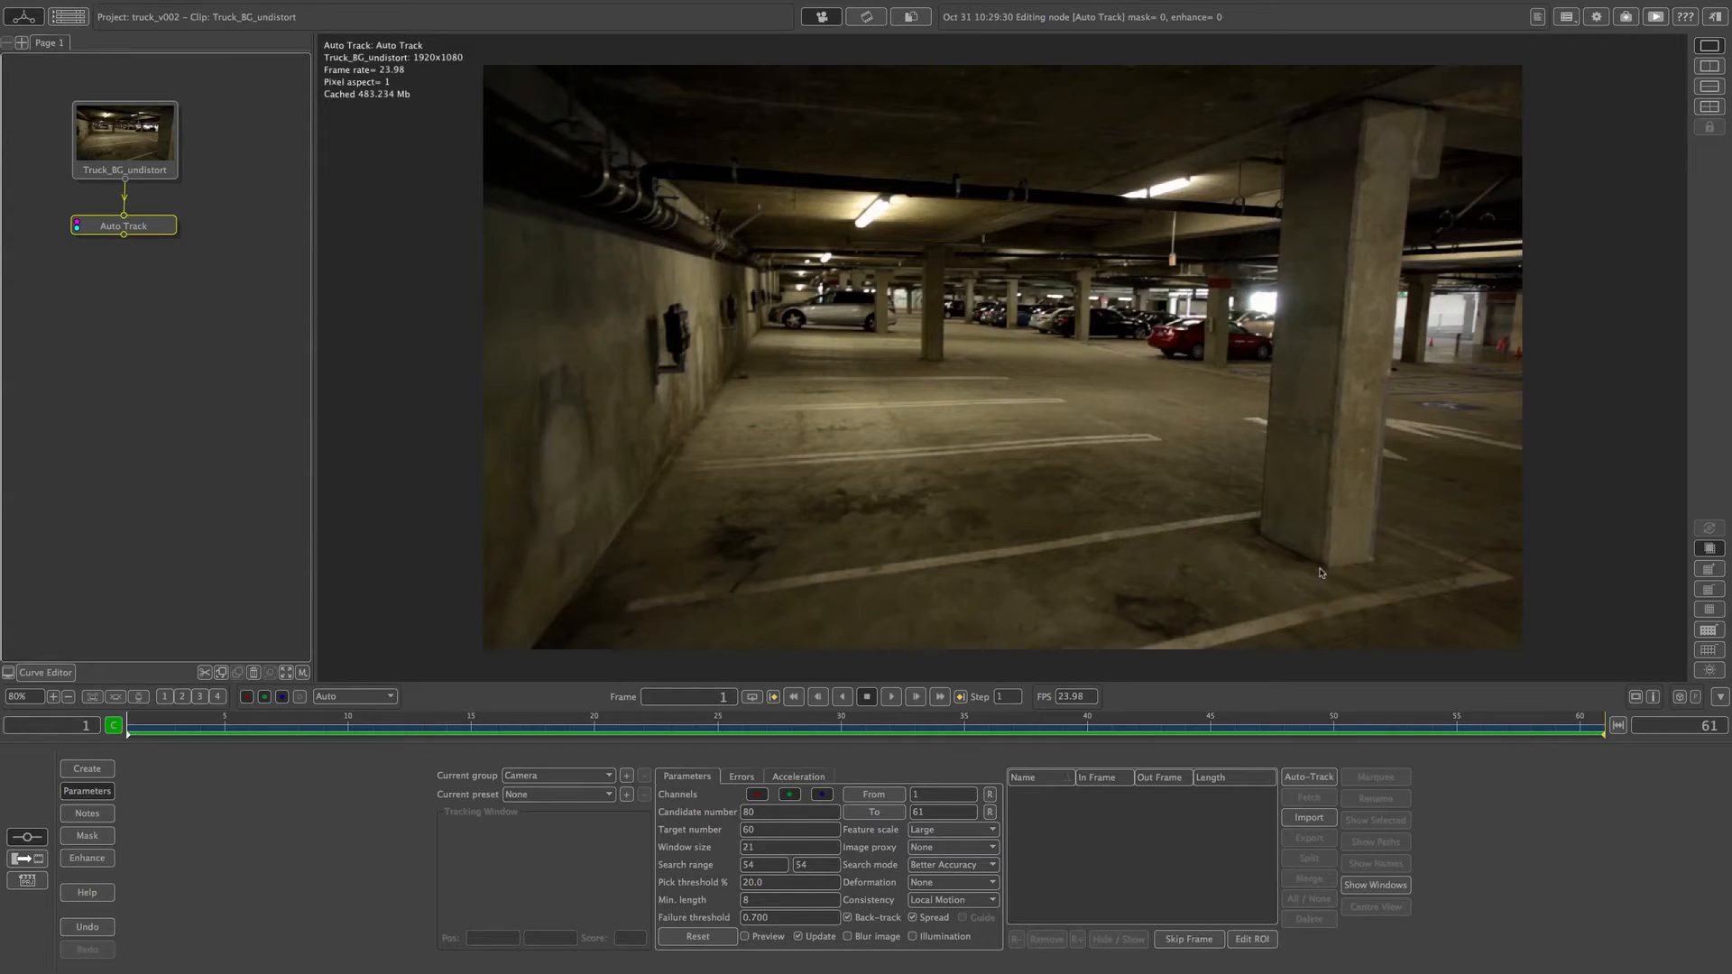
left_click(977, 882)
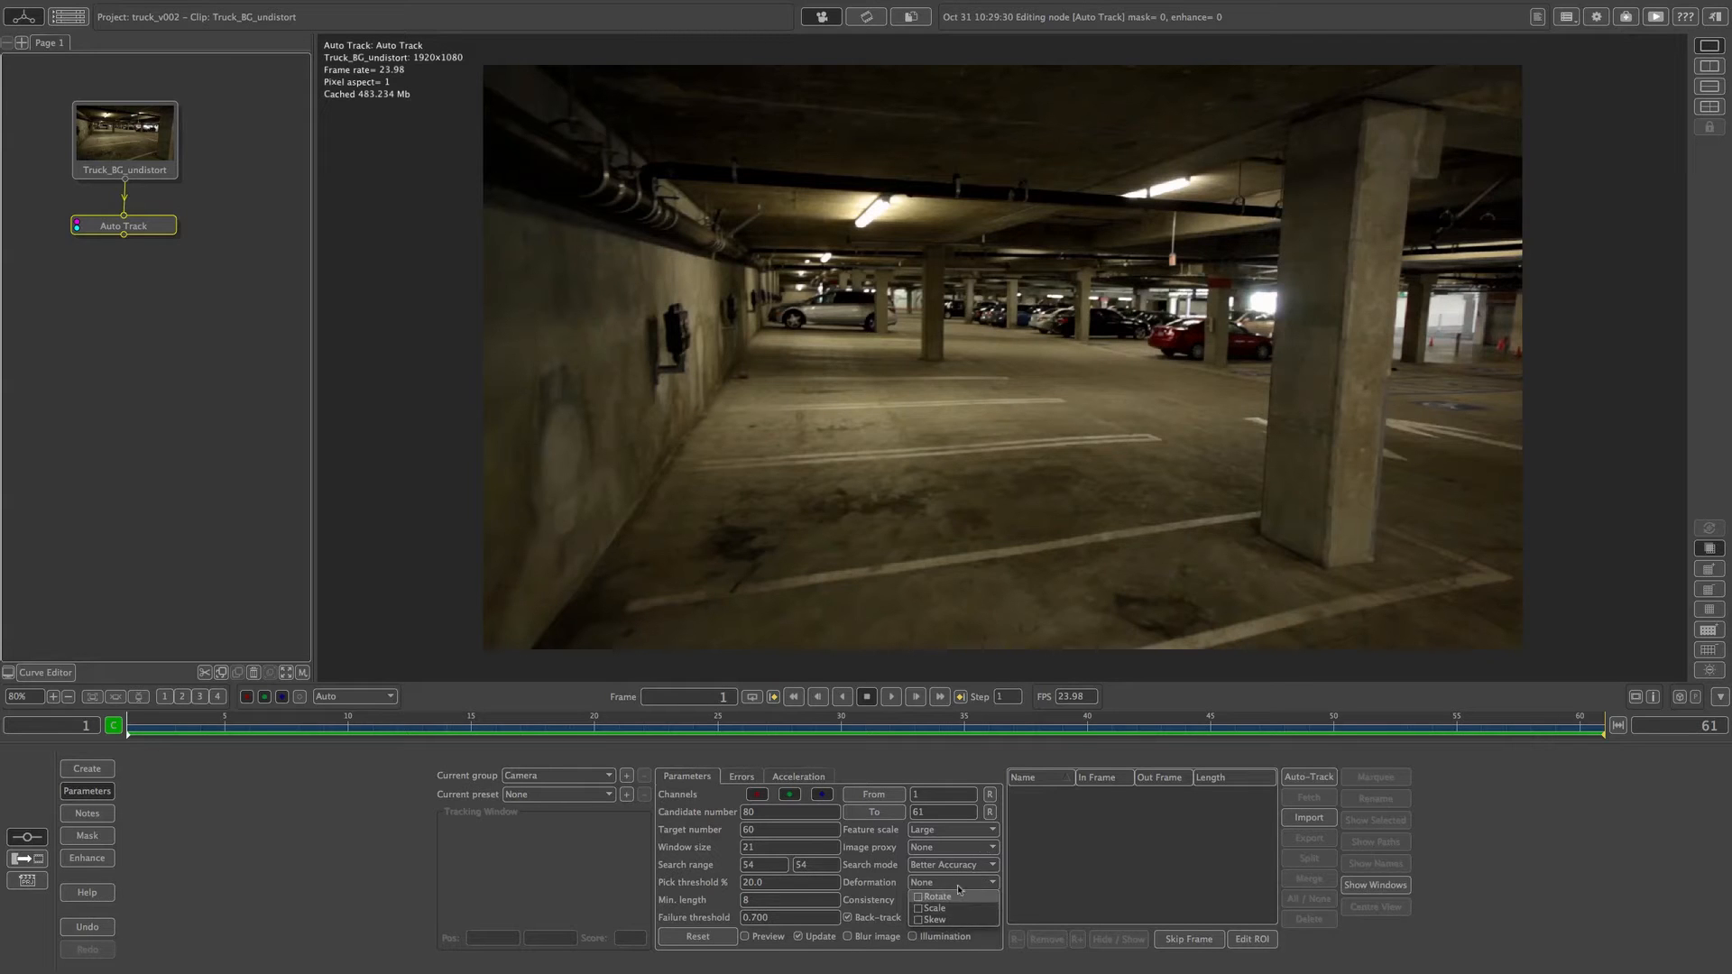
left_click(988, 885)
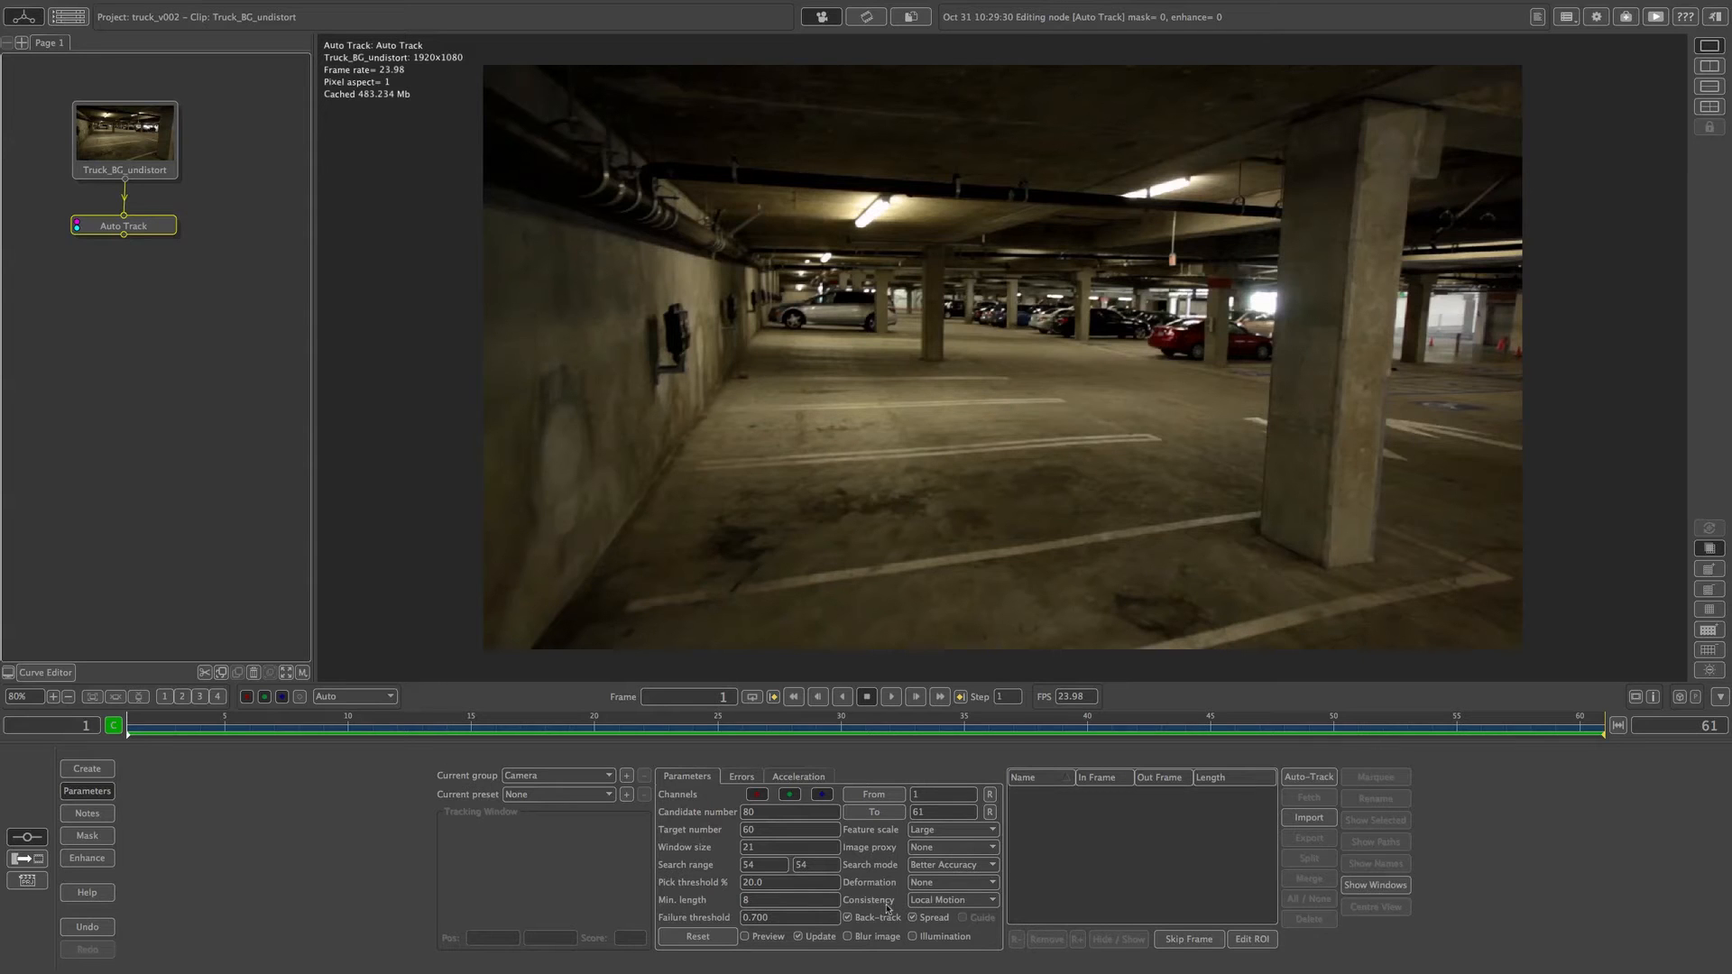
Set the tracking consistency to Free Camera, then play the clip to check its camera movement and return to frame 1.
left_click(964, 901)
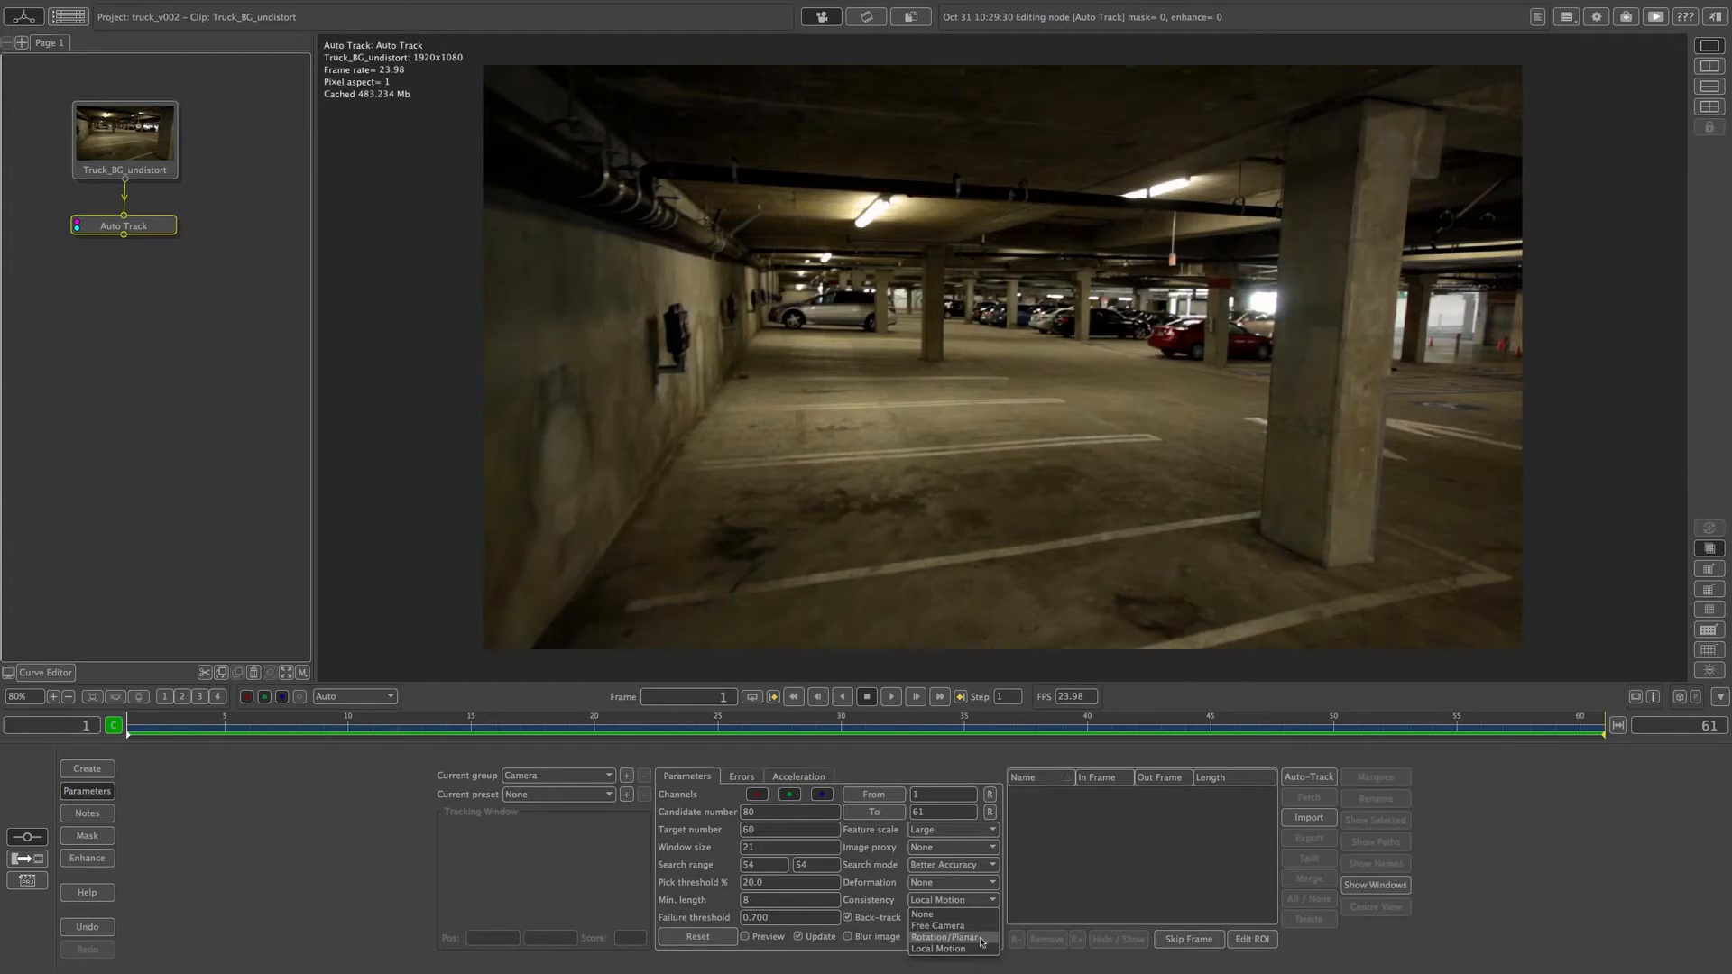
left_click(882, 903)
left_click(952, 900)
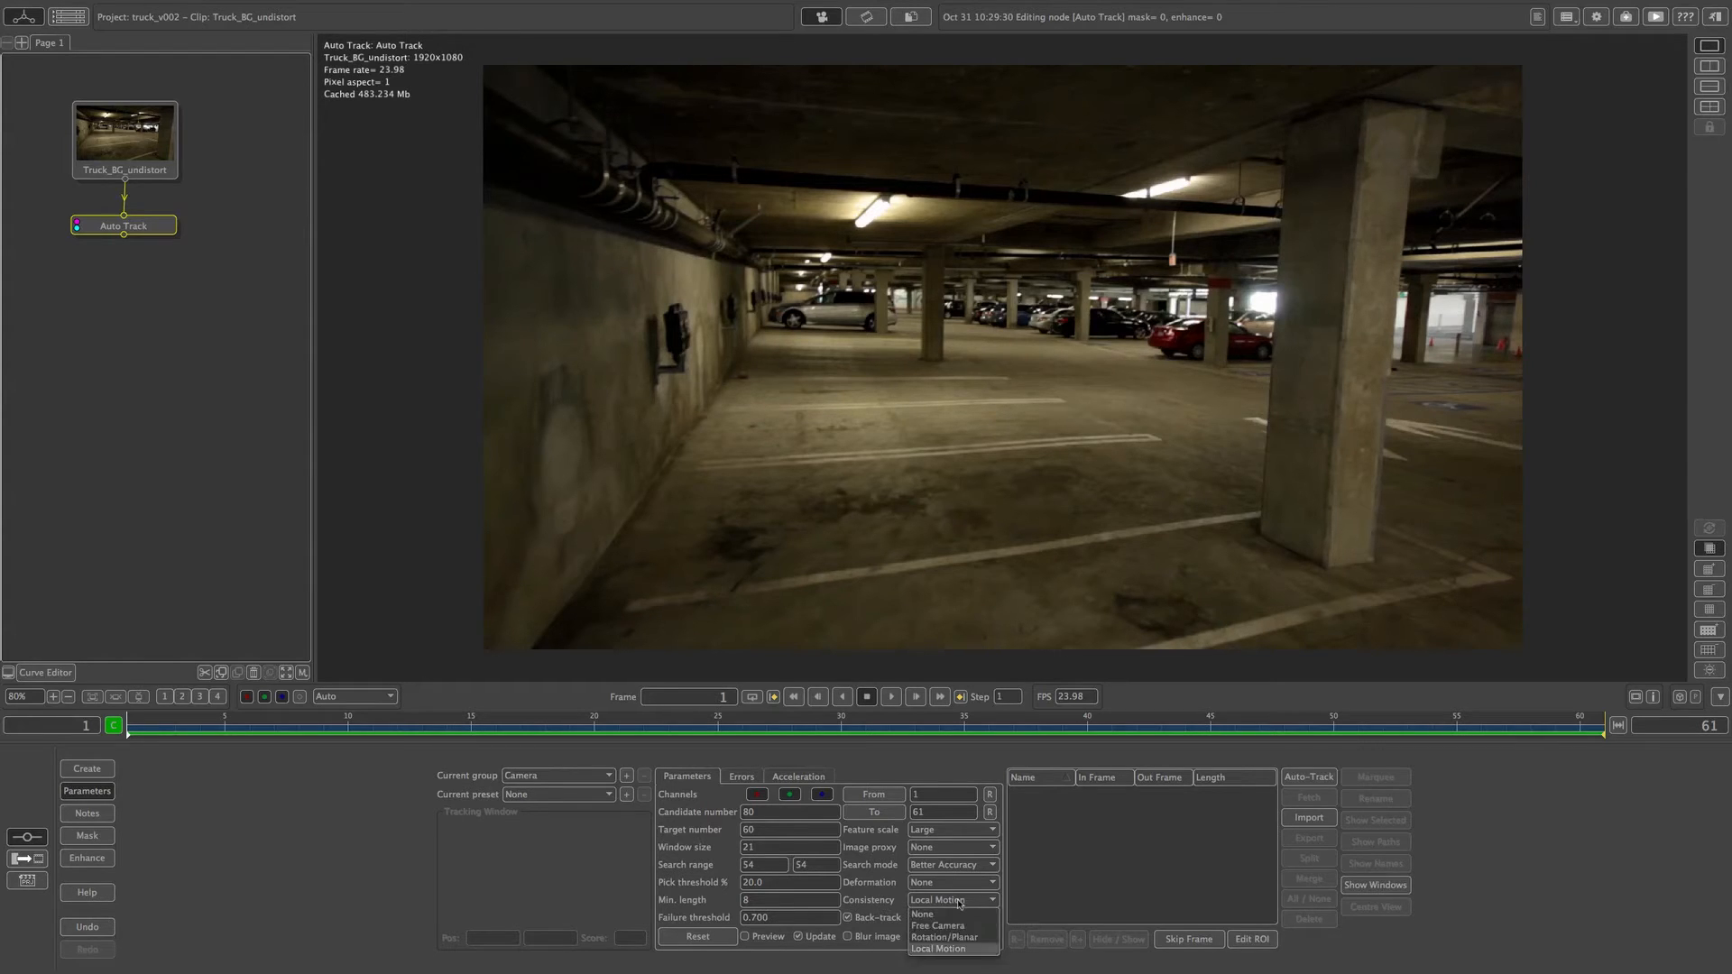
left_click(985, 948)
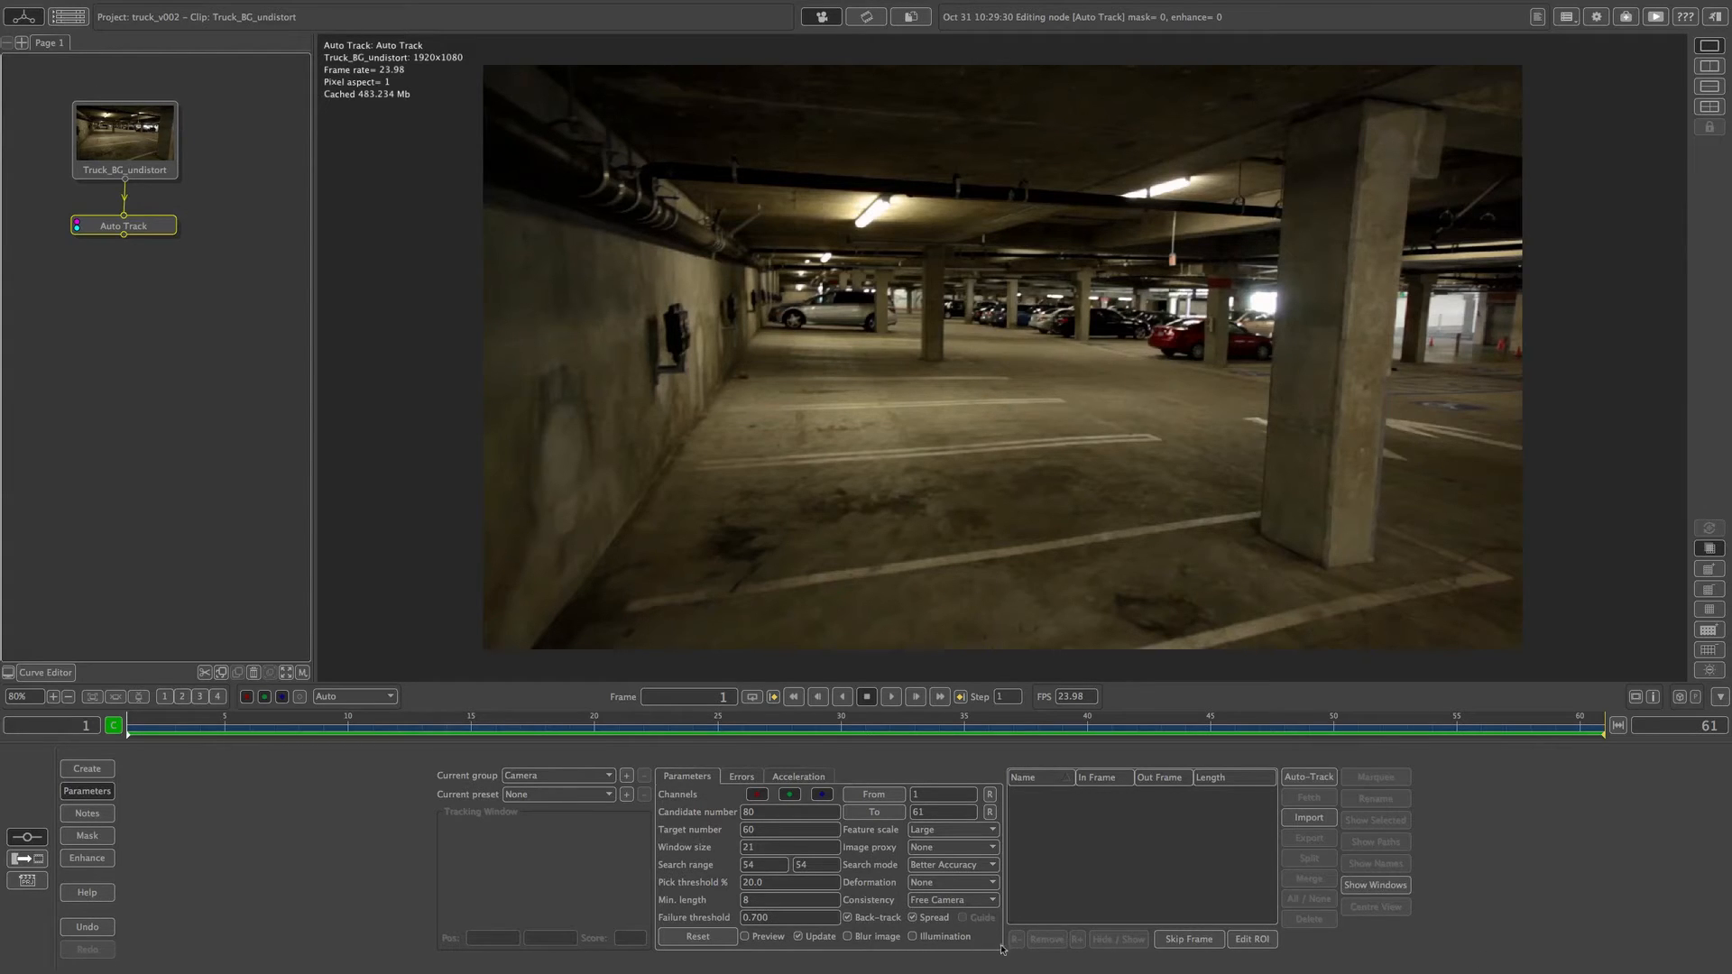
left_click(896, 697)
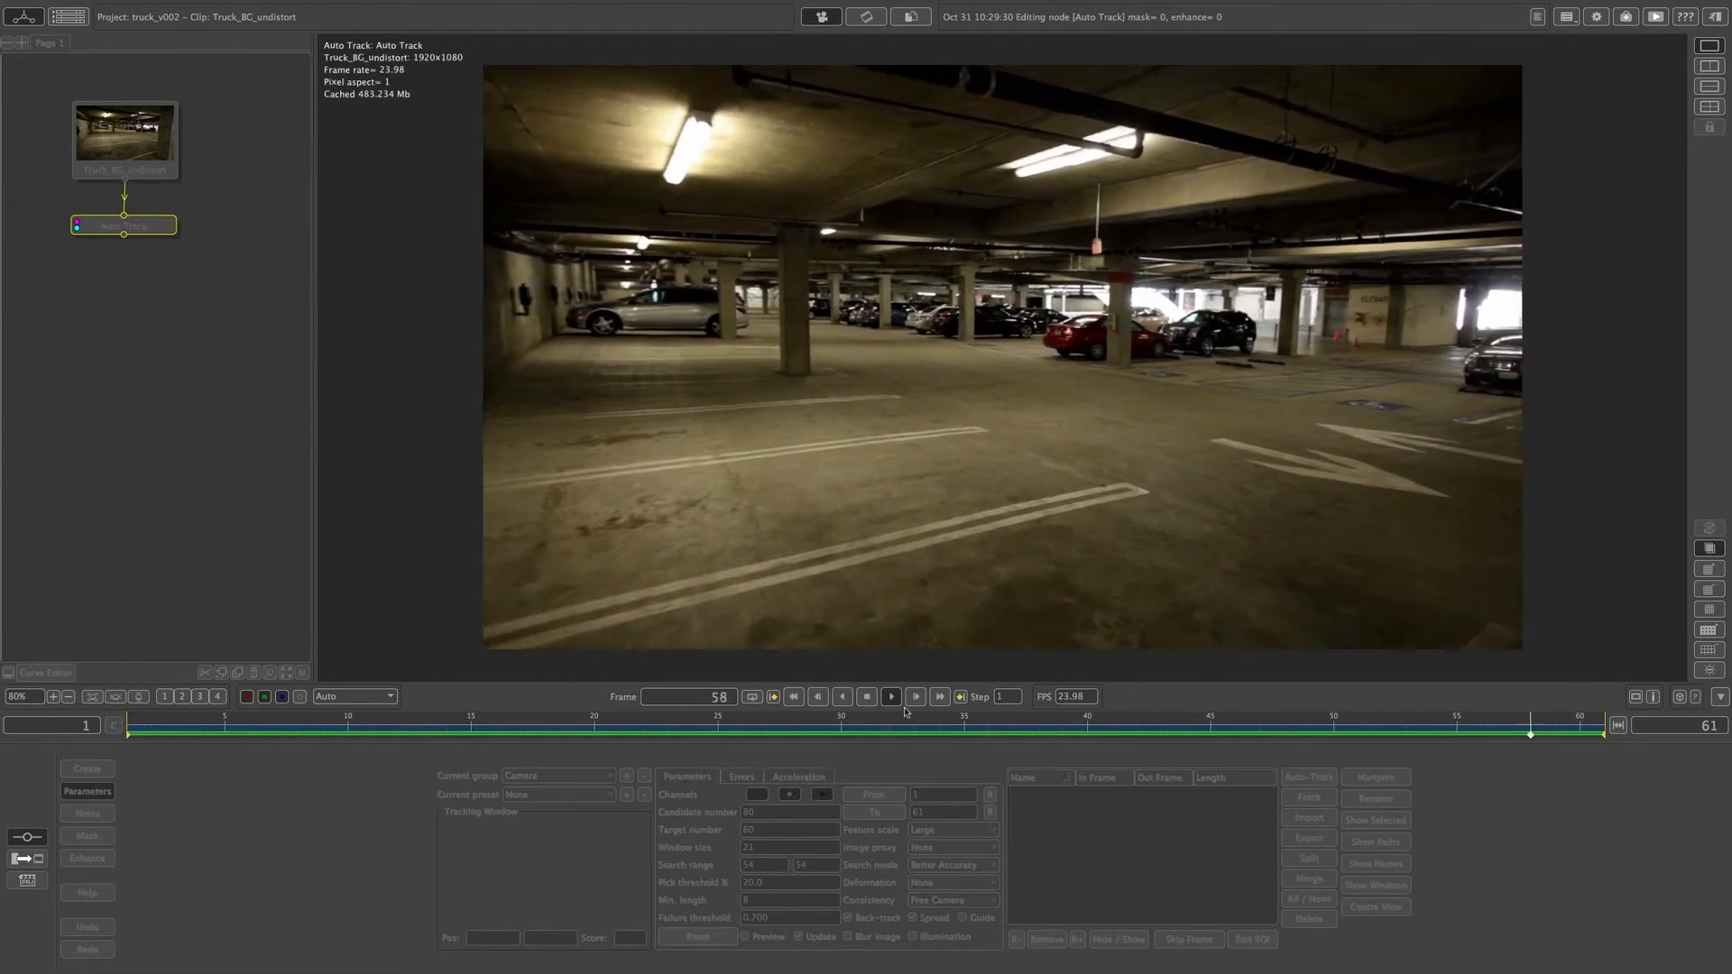
left_click(866, 697)
left_click(794, 697)
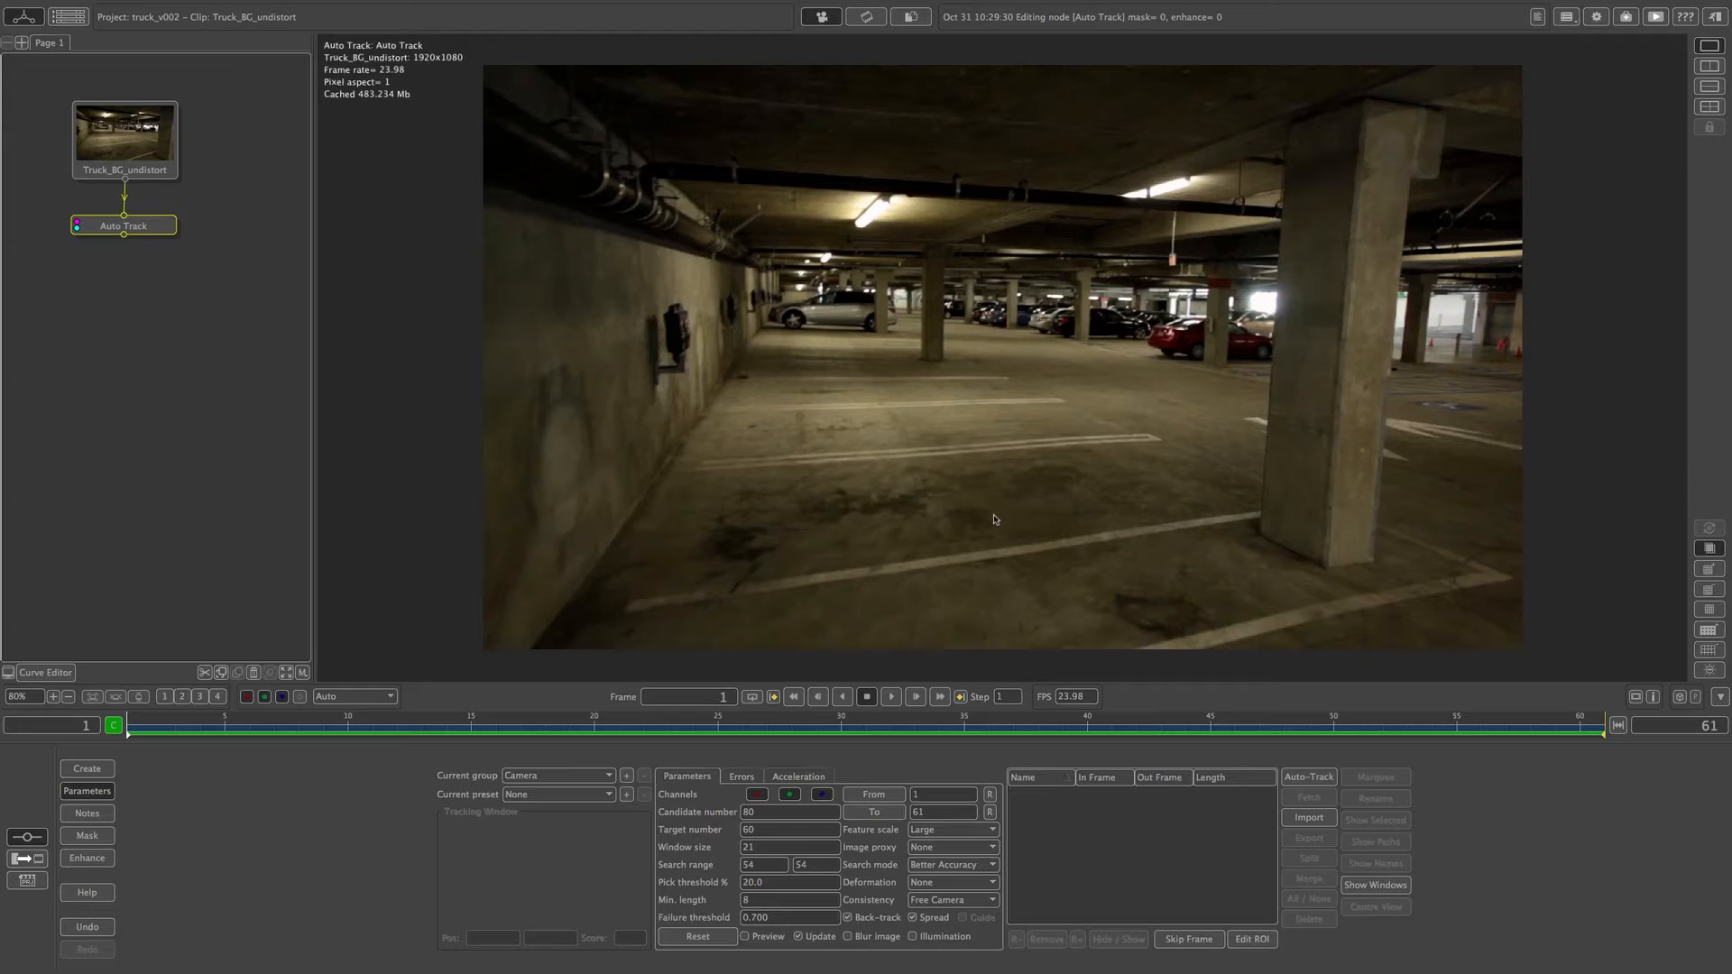
Run the auto-track on the camera group over frames 1 to 61.
left_click(949, 942)
left_click(941, 942)
left_click(1308, 777)
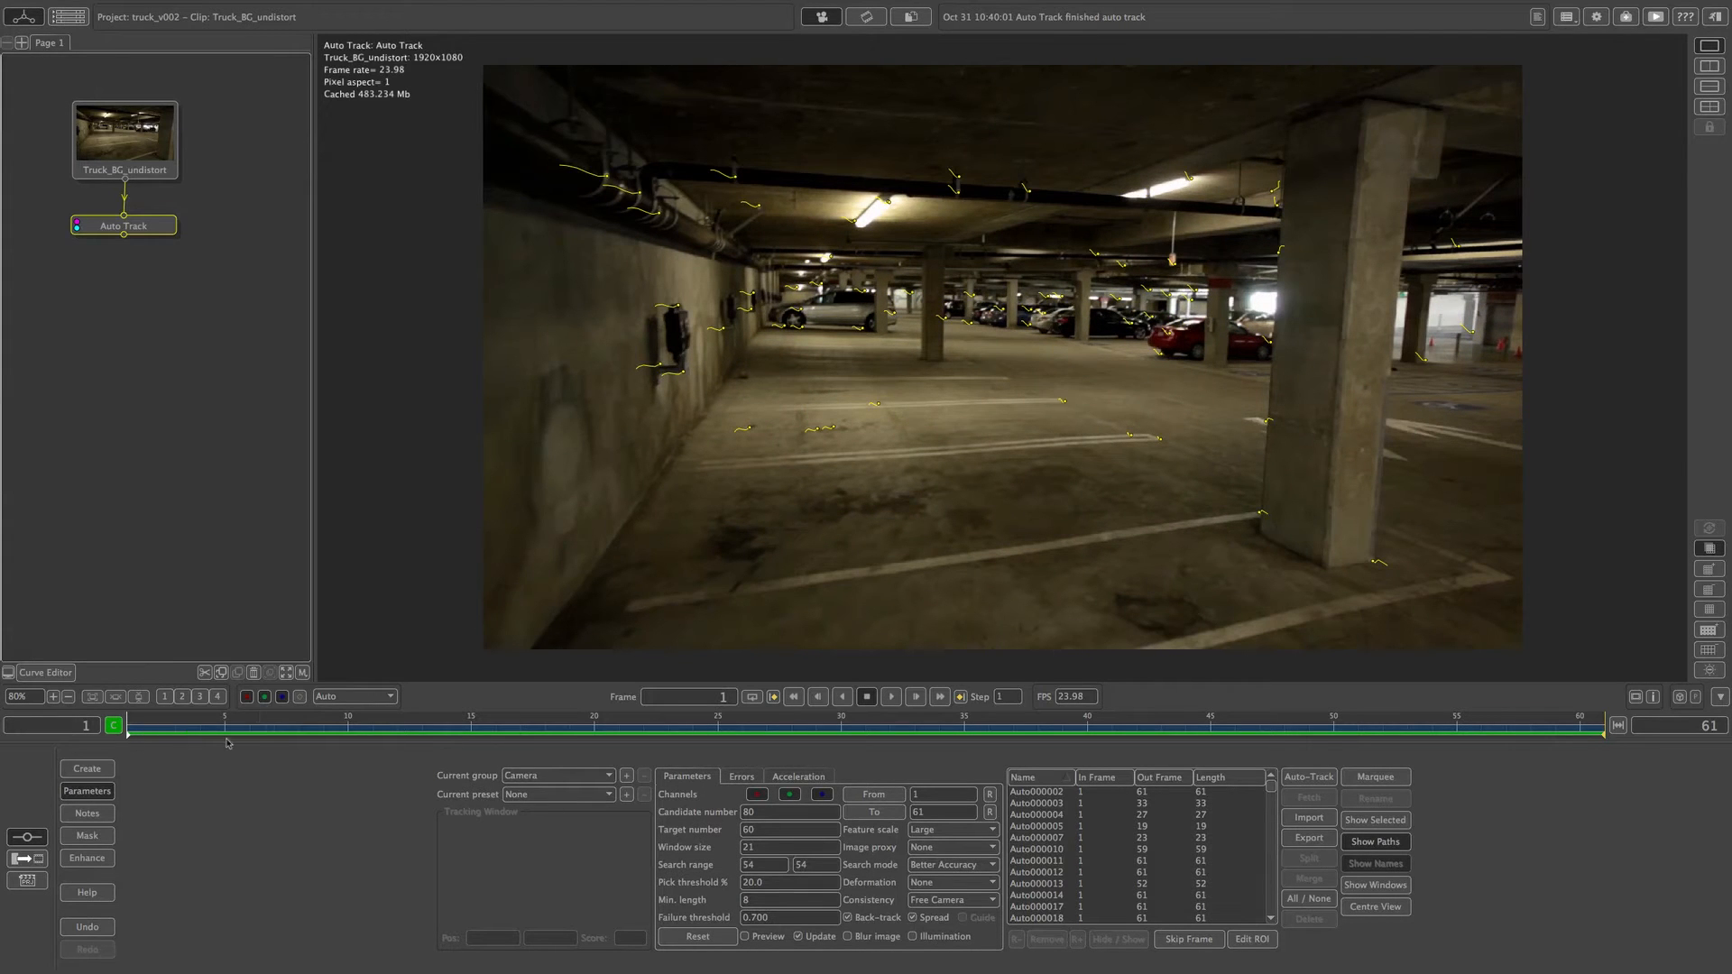
Scrub back and forth through the whole clip to examine the tracker paths on the walls, floor, cars and pillar.
left_click_drag(136, 733, 792, 704)
left_click(794, 696)
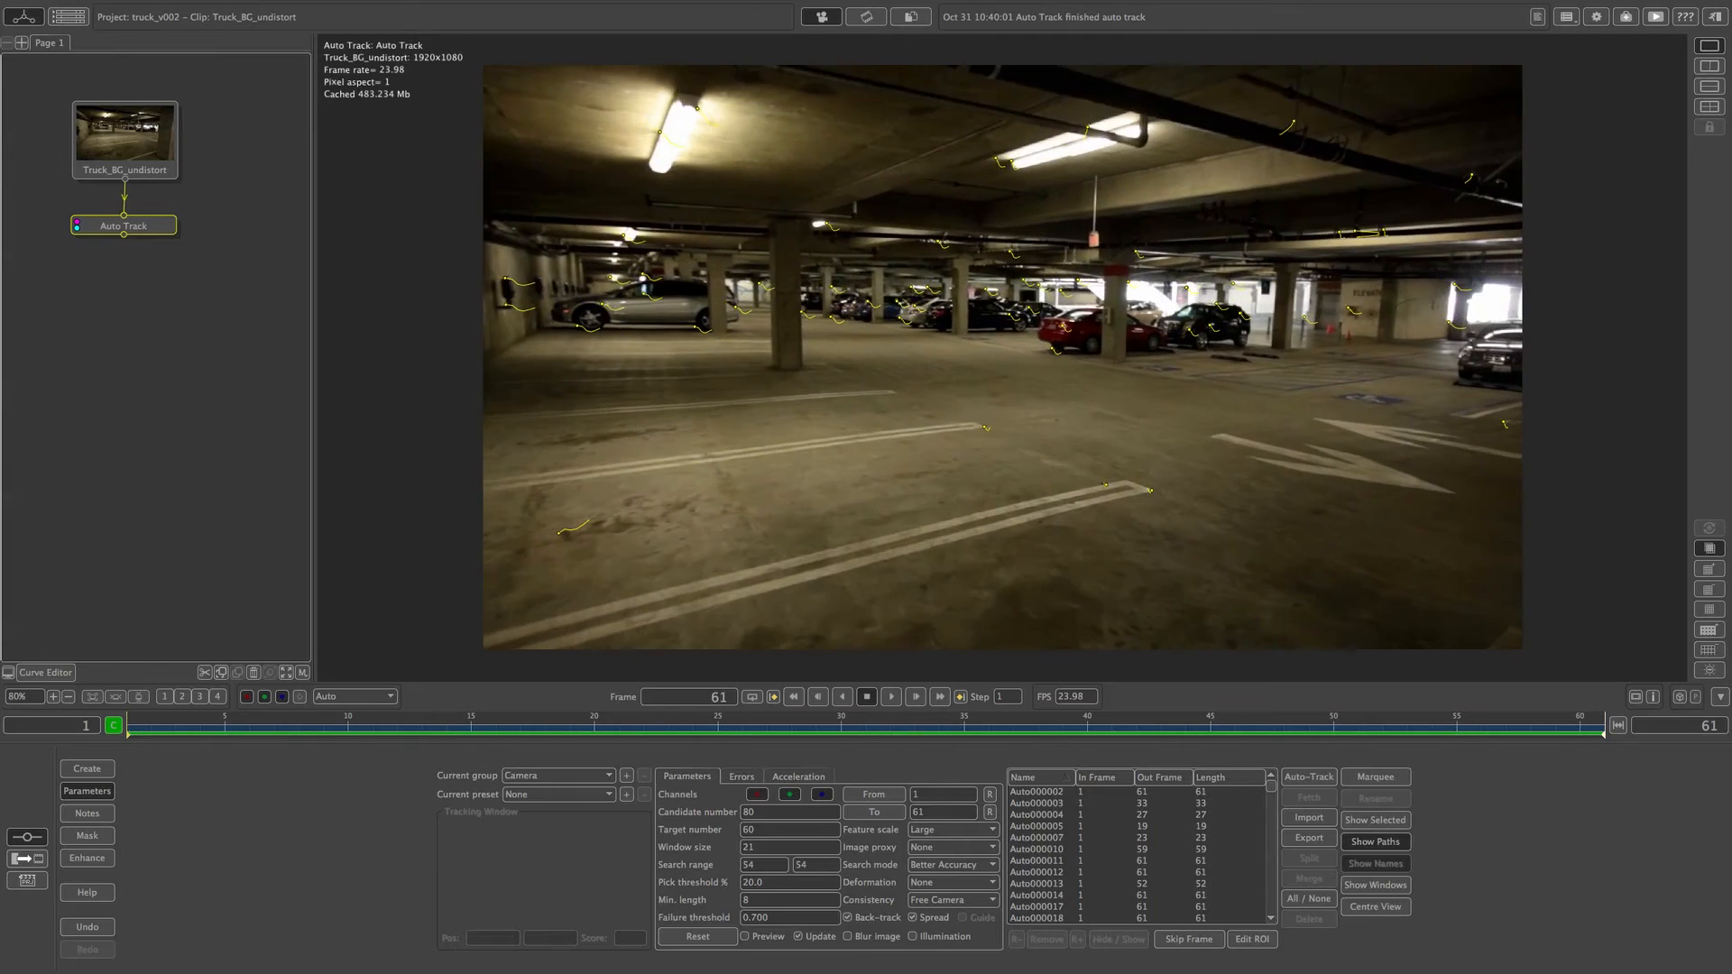
left_click_drag(135, 735, 836, 687)
left_click(794, 697)
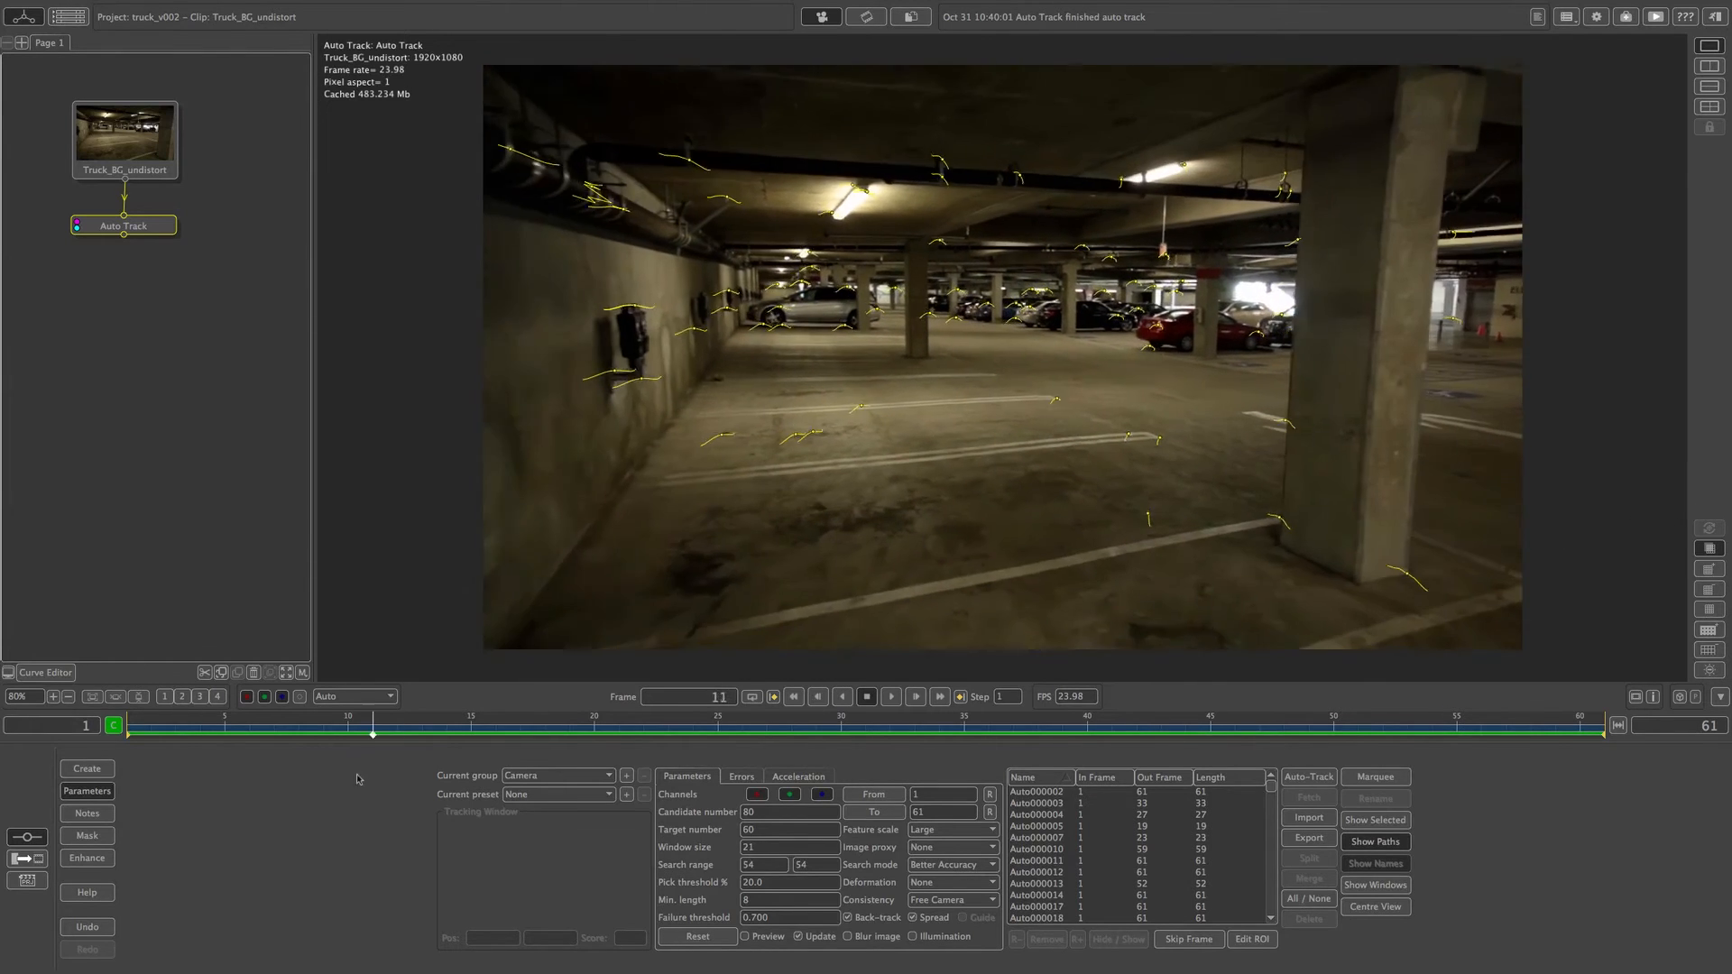
left_click_drag(135, 726, 898, 678)
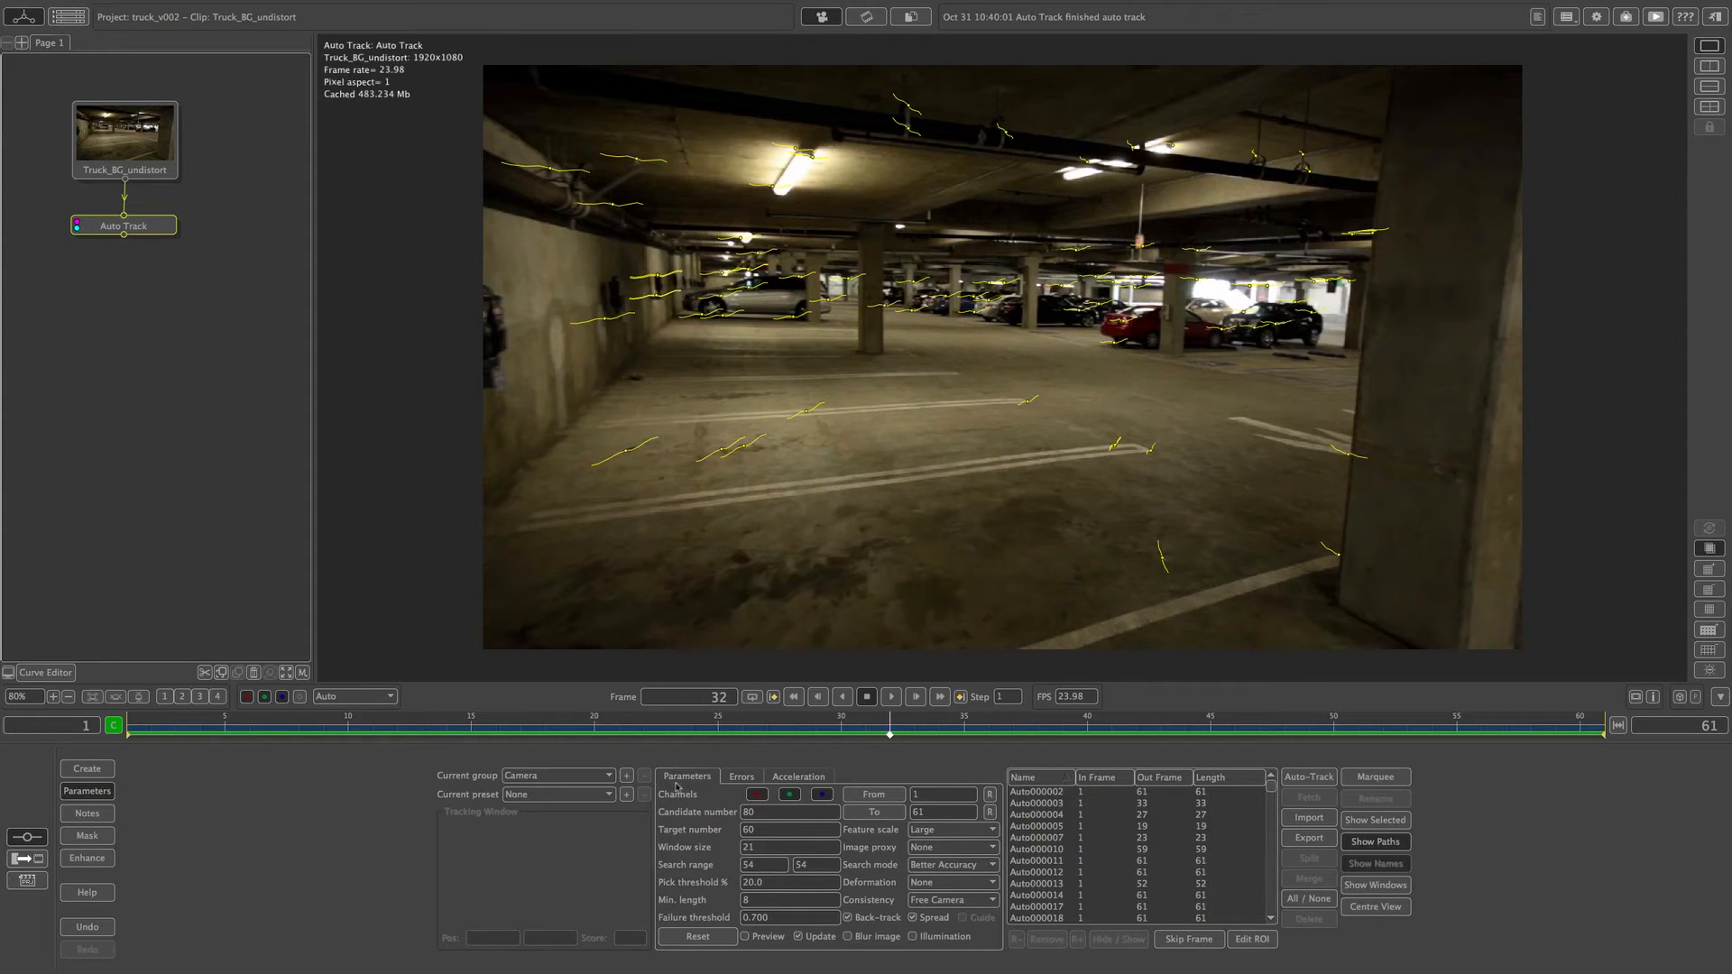
left_click_drag(888, 740, 112, 726)
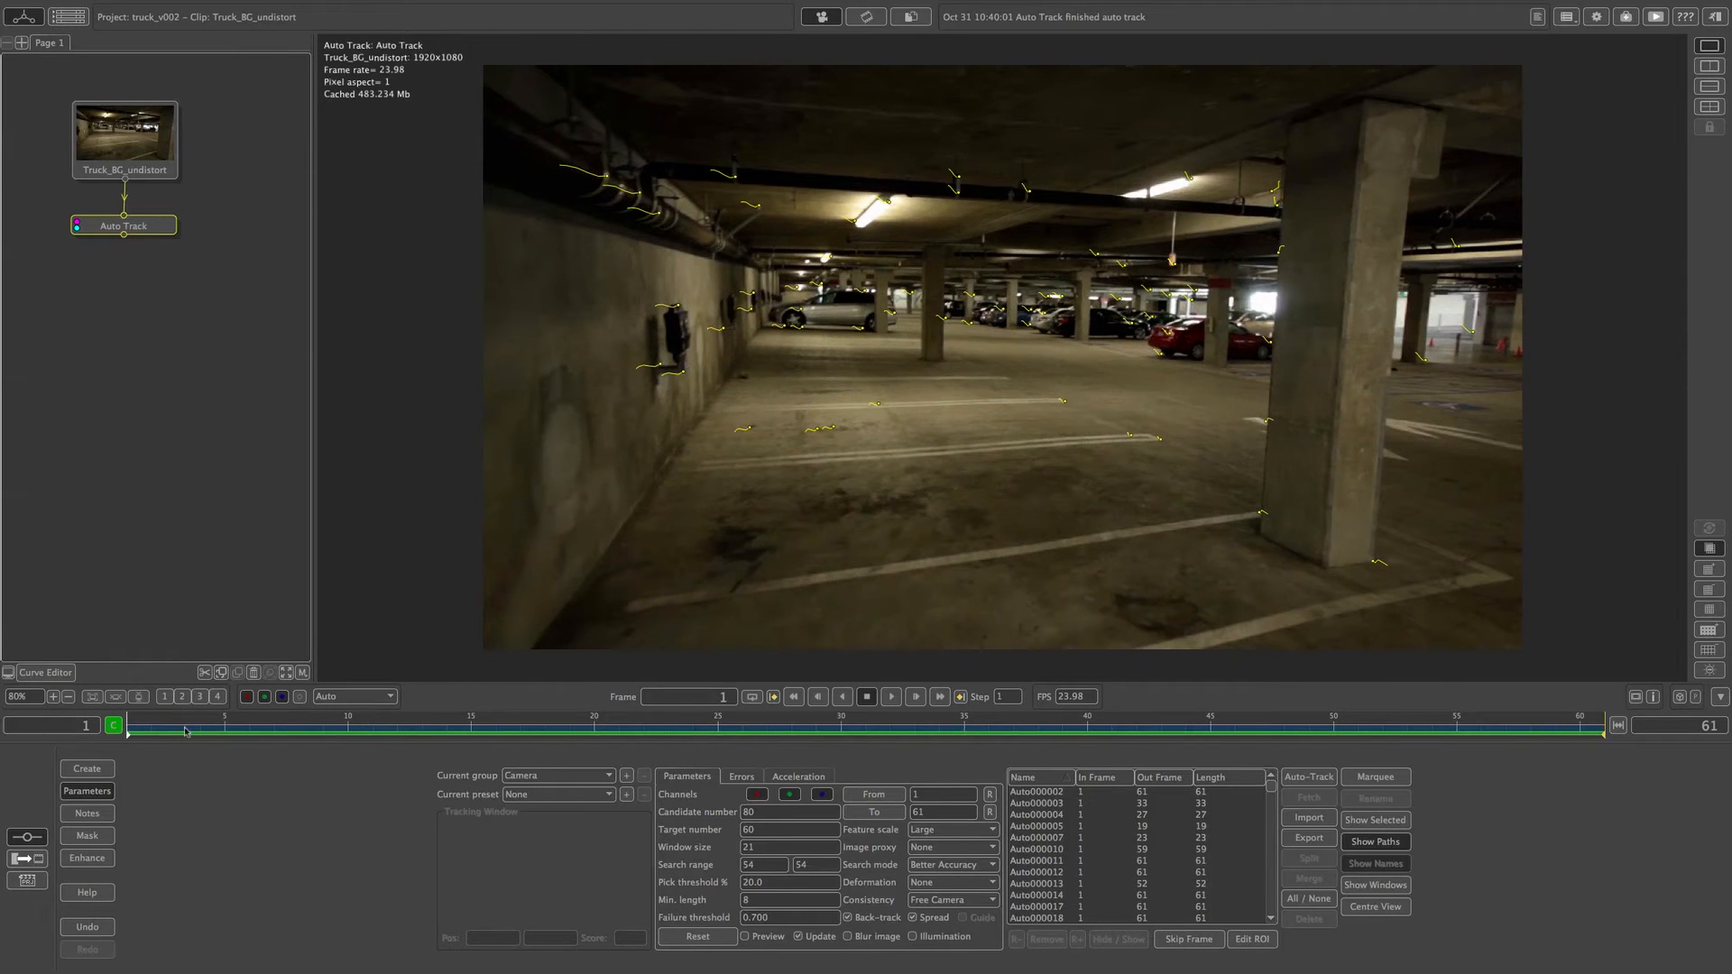
left_click_drag(136, 734, 1605, 733)
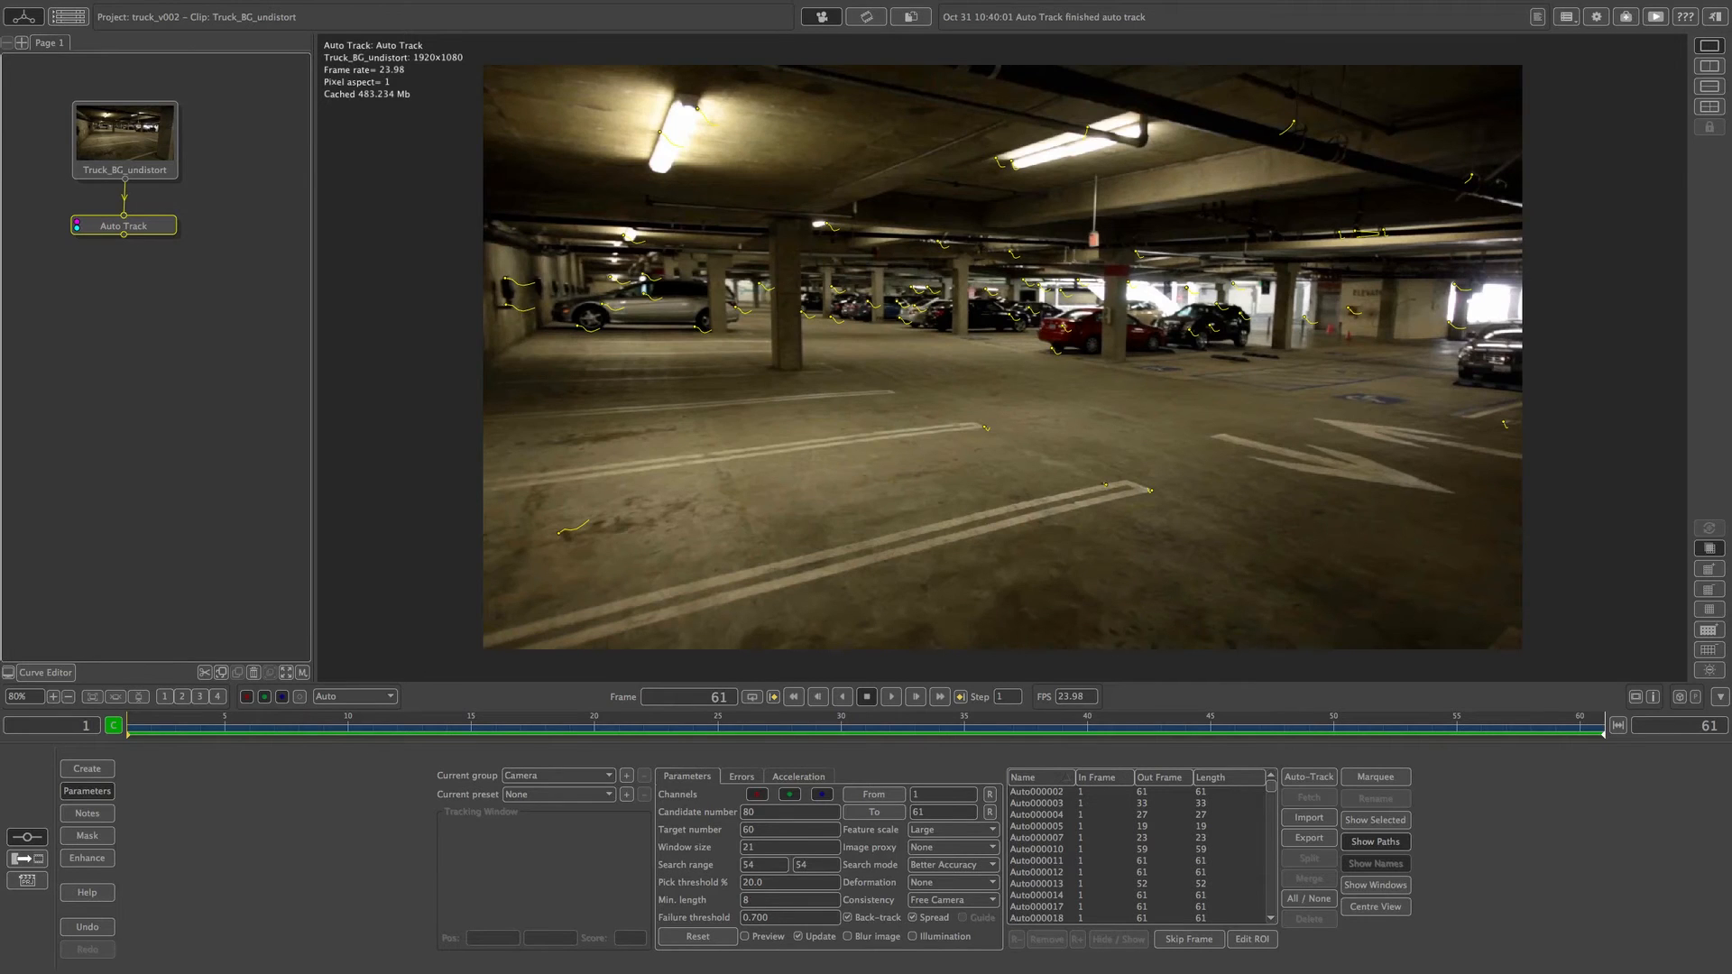
left_click_drag(917, 732, 1718, 440)
left_click_drag(1571, 481, 38, 729)
left_click_drag(572, 643, 248, 724)
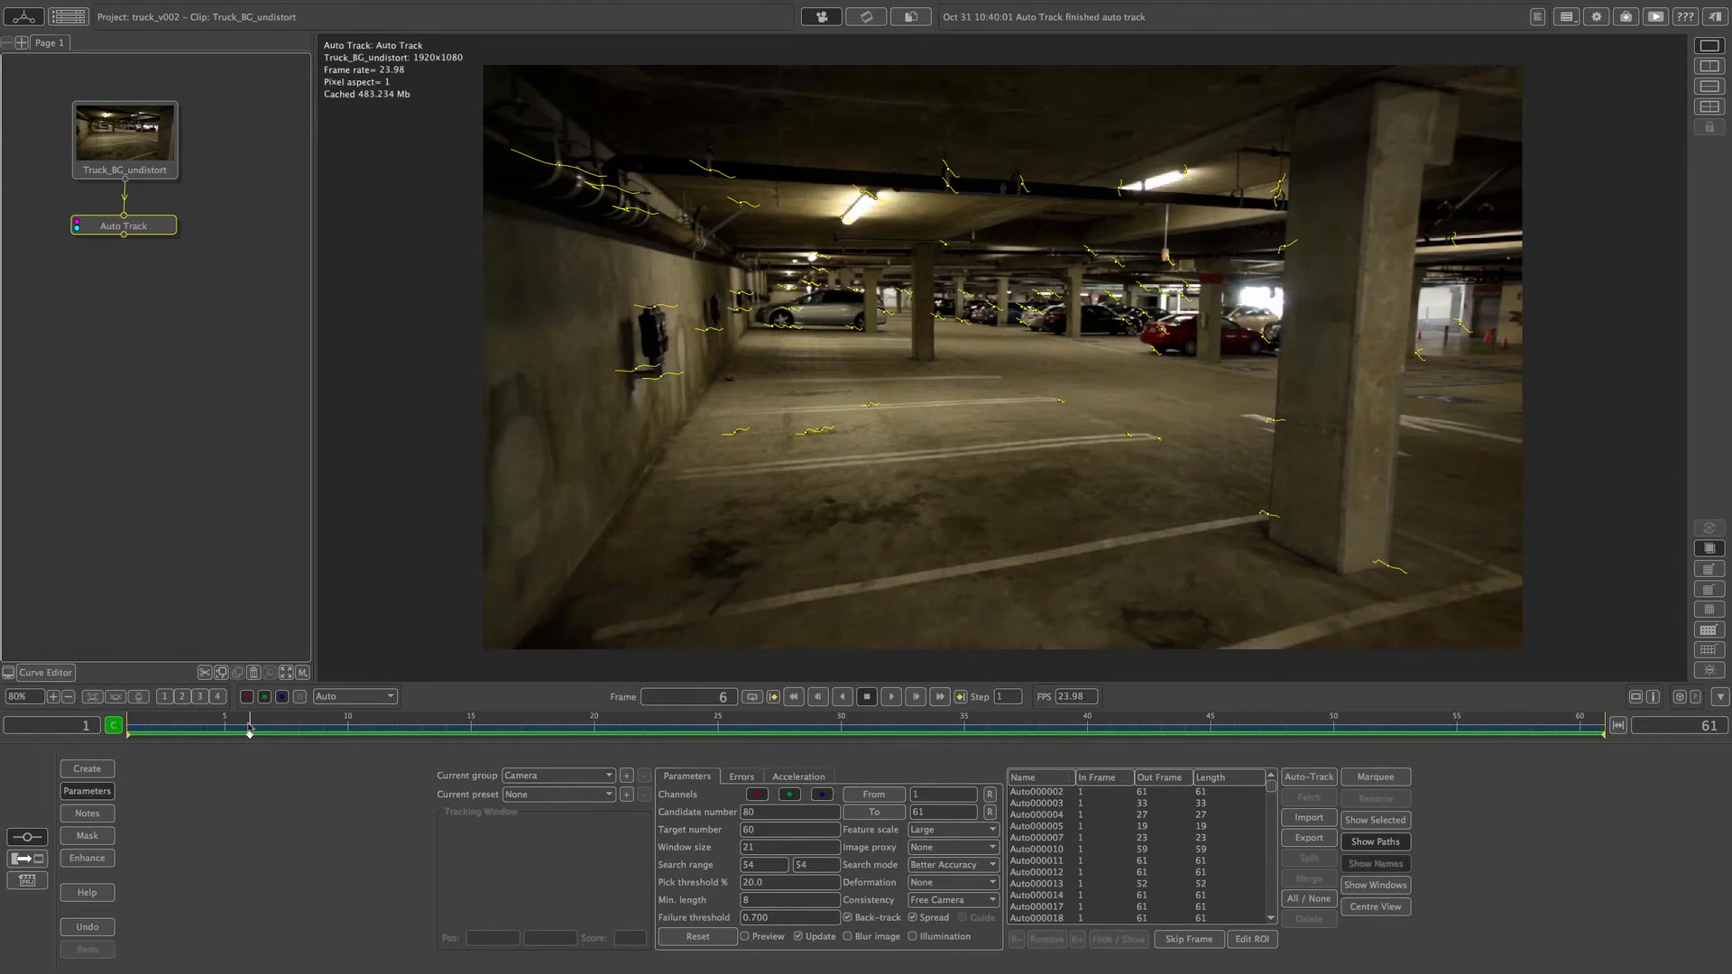
left_click_drag(251, 727, 1606, 727)
Find the tracker where the foreground pillar's edge crosses the white floor arrow around frame 51, check its motion and delete it.
left_click_drag(1626, 463, 1366, 528)
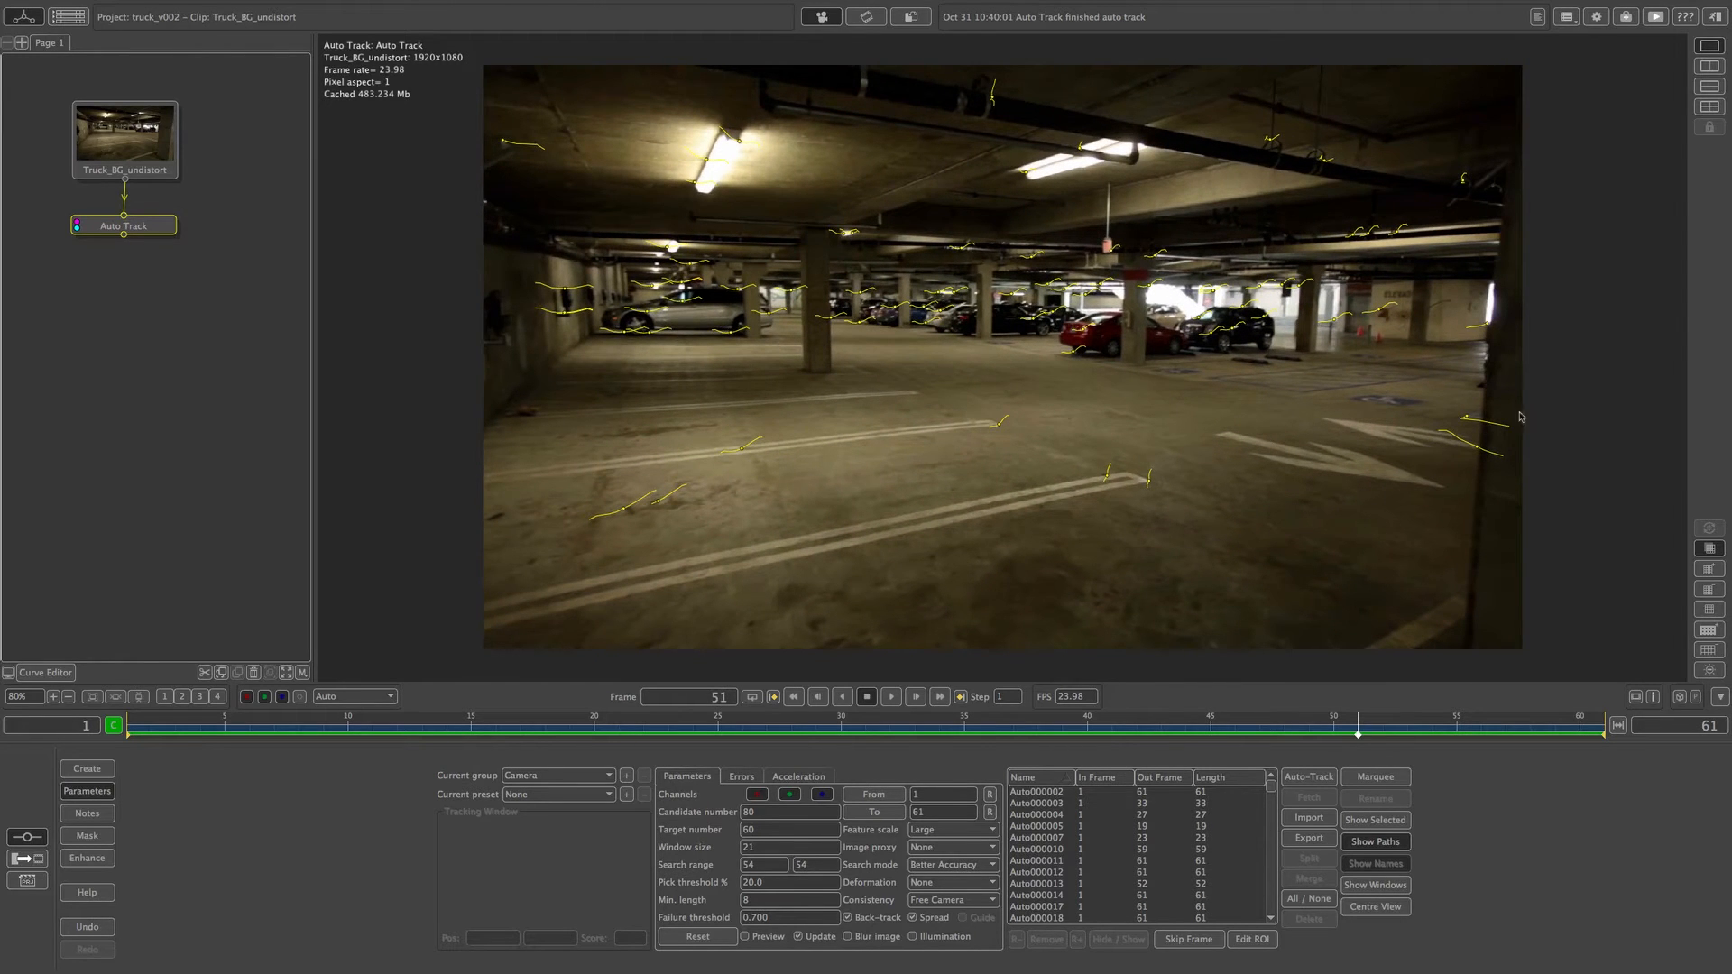
left_click(1483, 420)
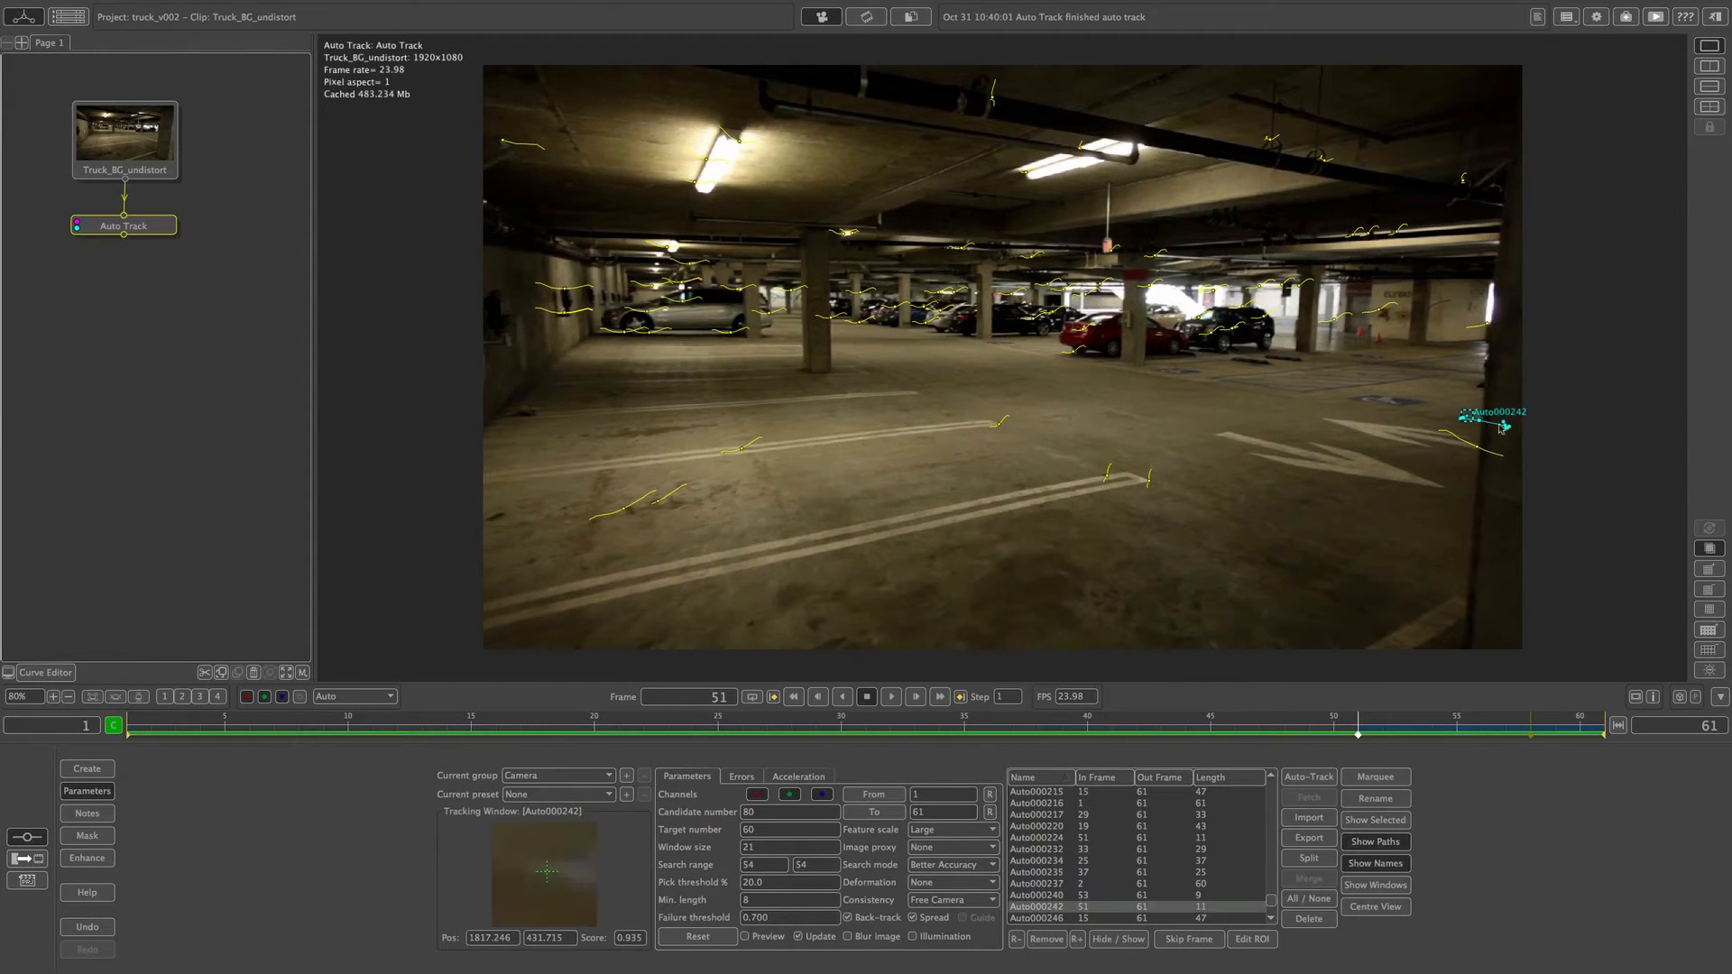
left_click_drag(1361, 735, 1432, 727)
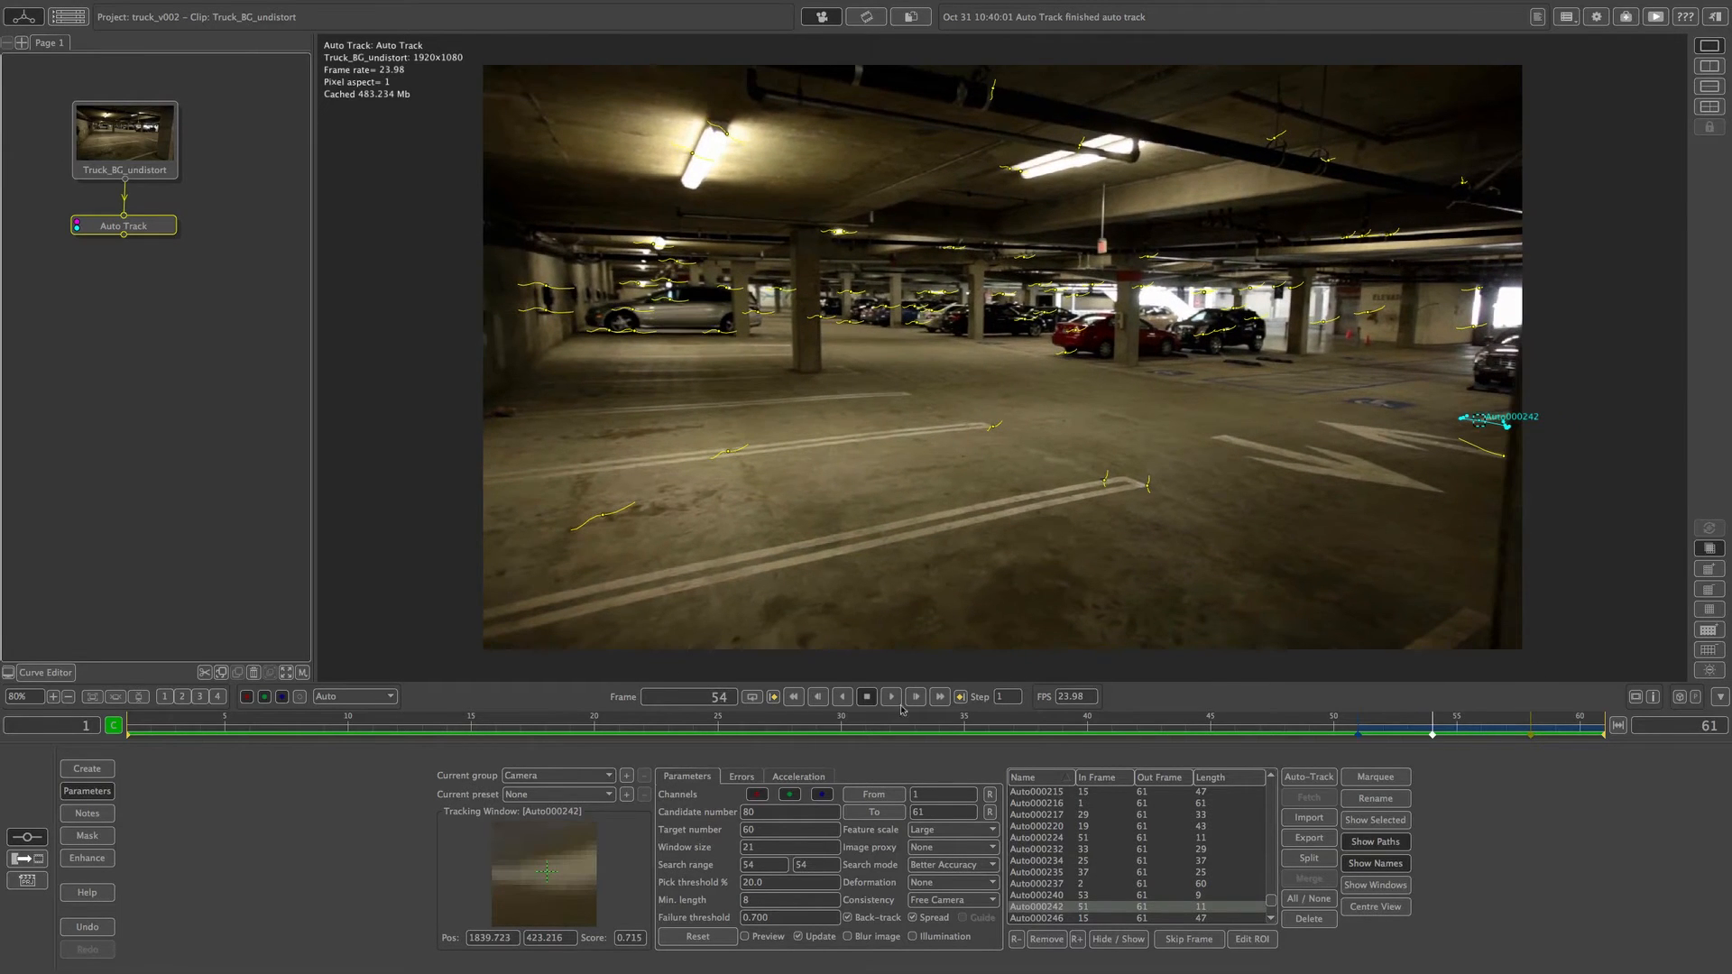
left_click(1316, 922)
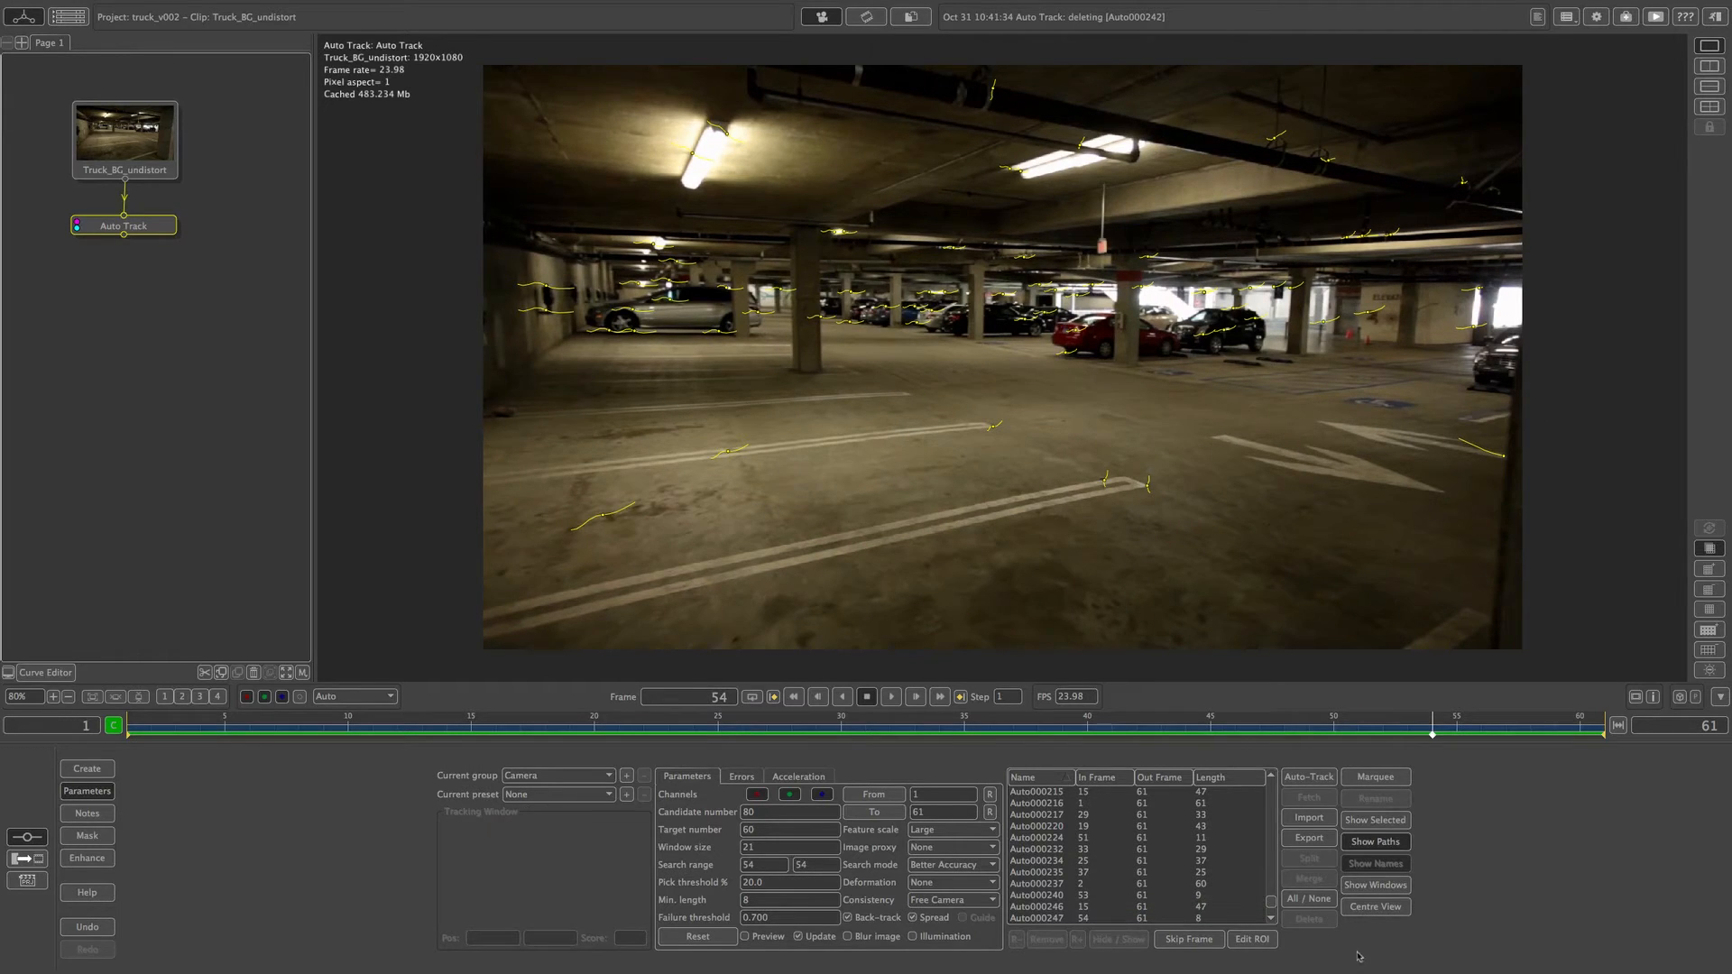
Marquee-select the trackers on the foreground pillar's edge beside the white floor arrow at frame 17 and delete them.
left_click_drag(1436, 738, 915, 726)
left_click_drag(150, 232, 152, 230)
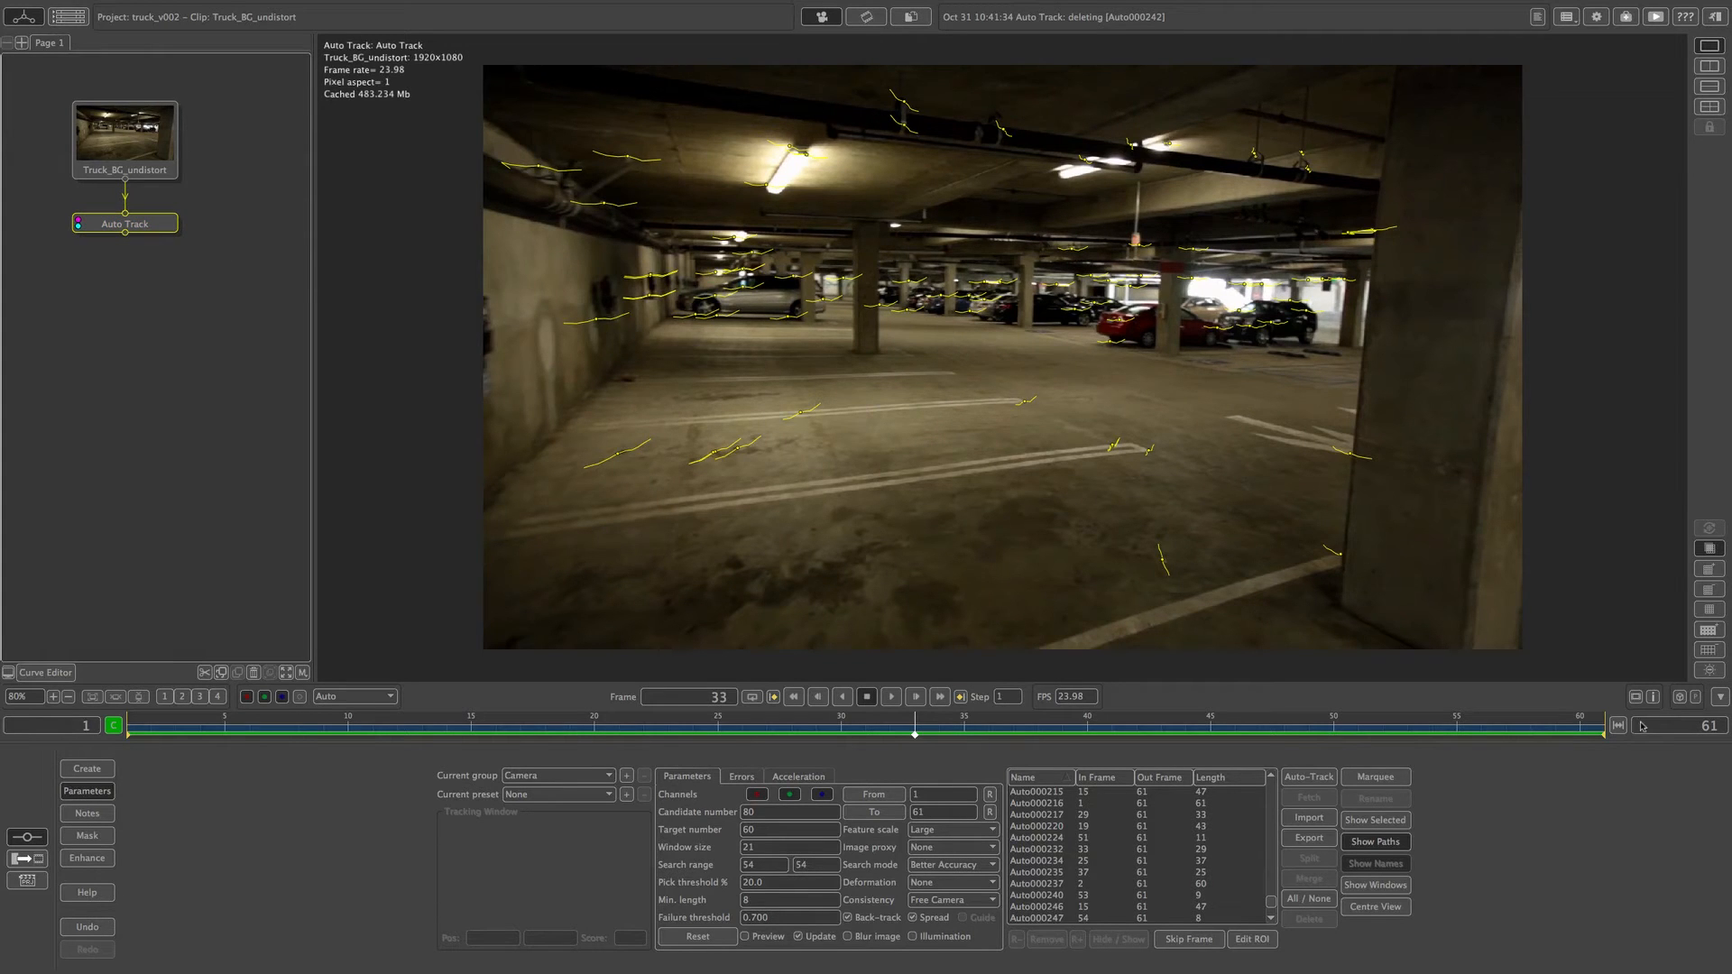
left_click_drag(1563, 739, 521, 736)
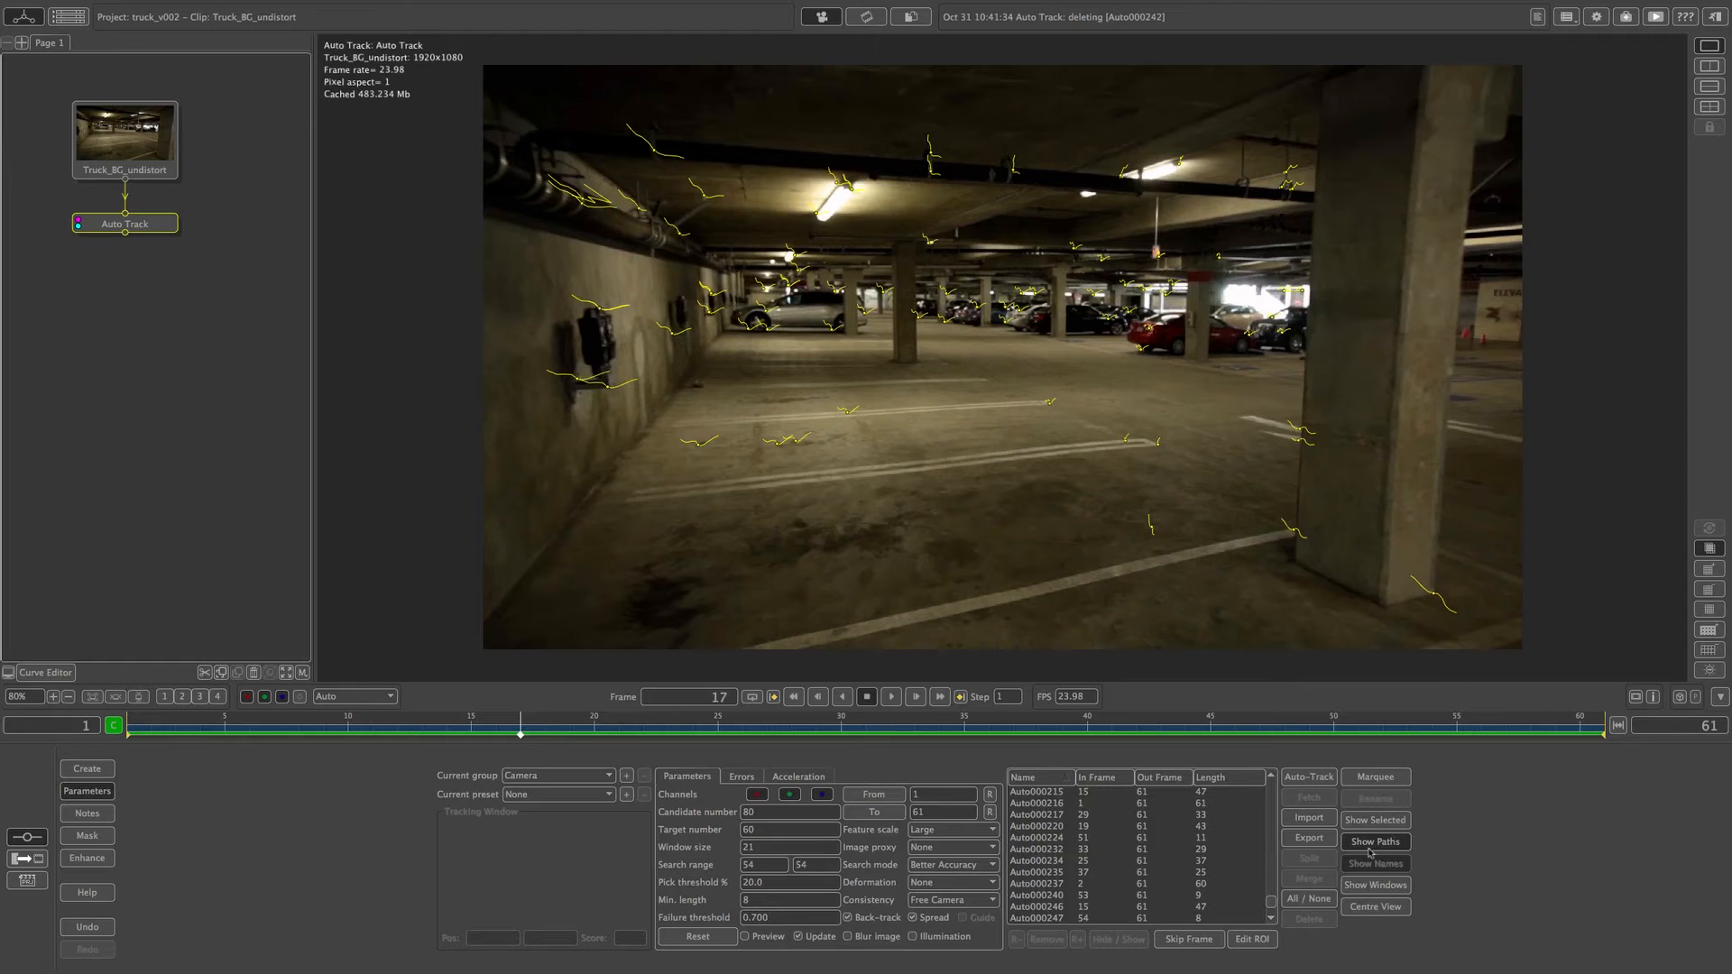
left_click(1376, 777)
left_click_drag(1365, 375, 1248, 496)
left_click(1315, 920)
left_click(1323, 921)
left_click_drag(515, 733, 563, 634)
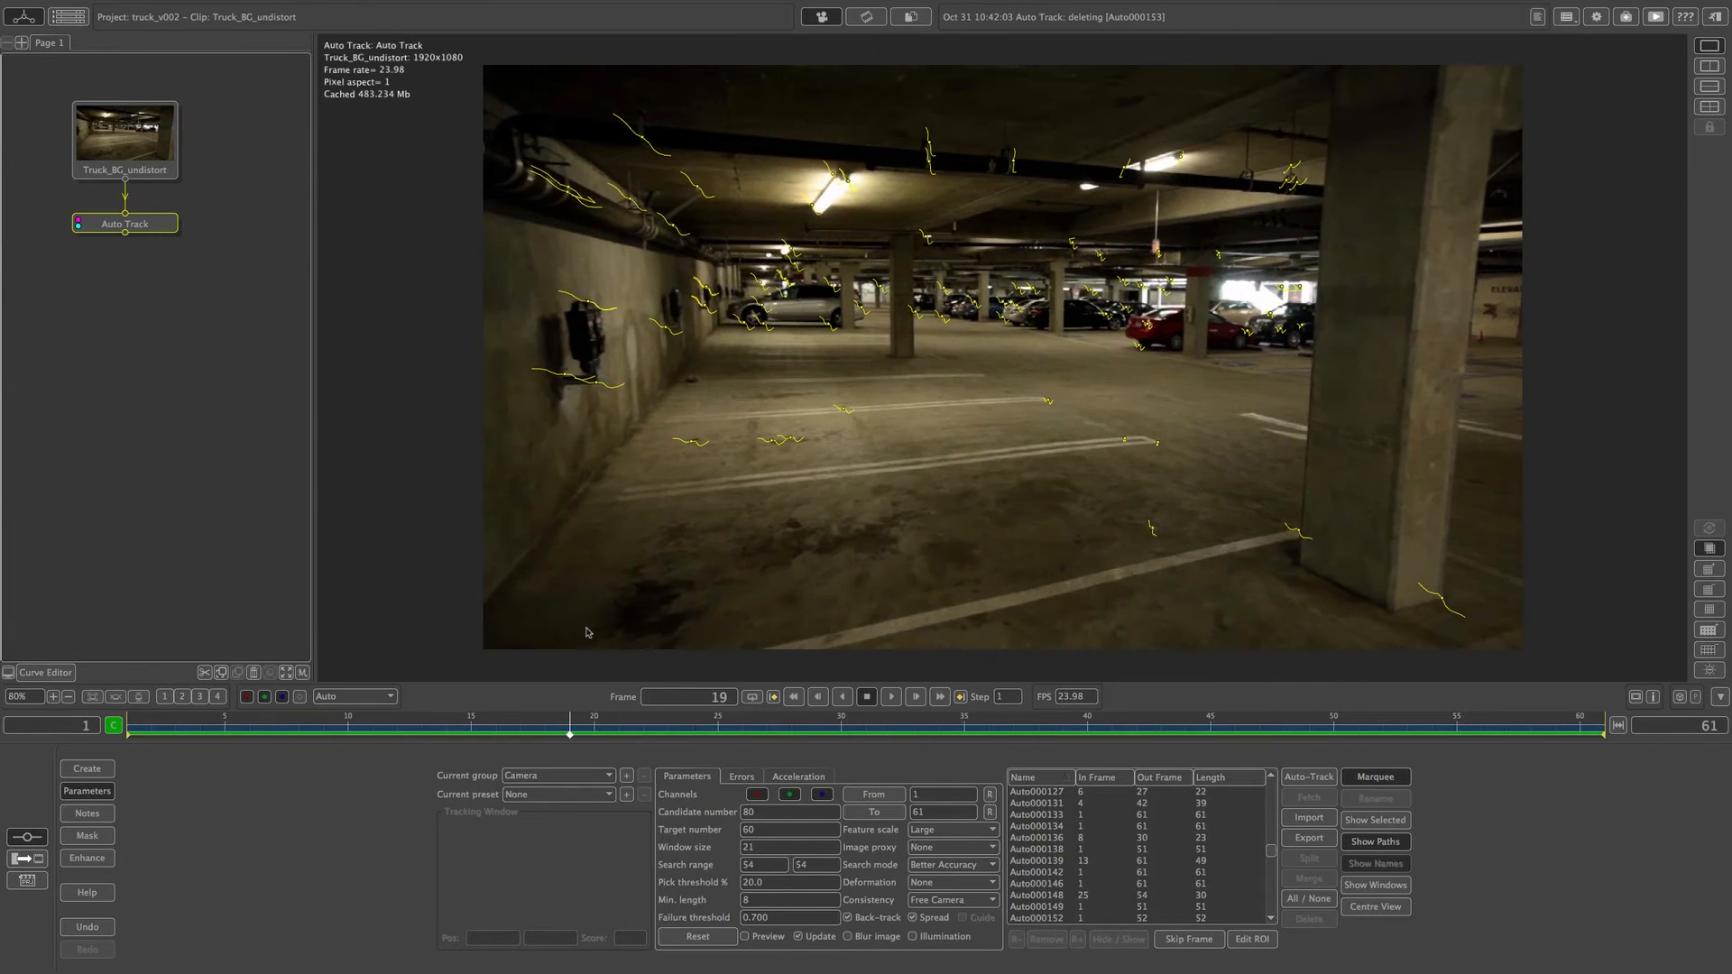
Inspect the highest tracker error curves, delete the tracker above the silver car, and return to the tracking parameters at frame 1.
left_click(741, 778)
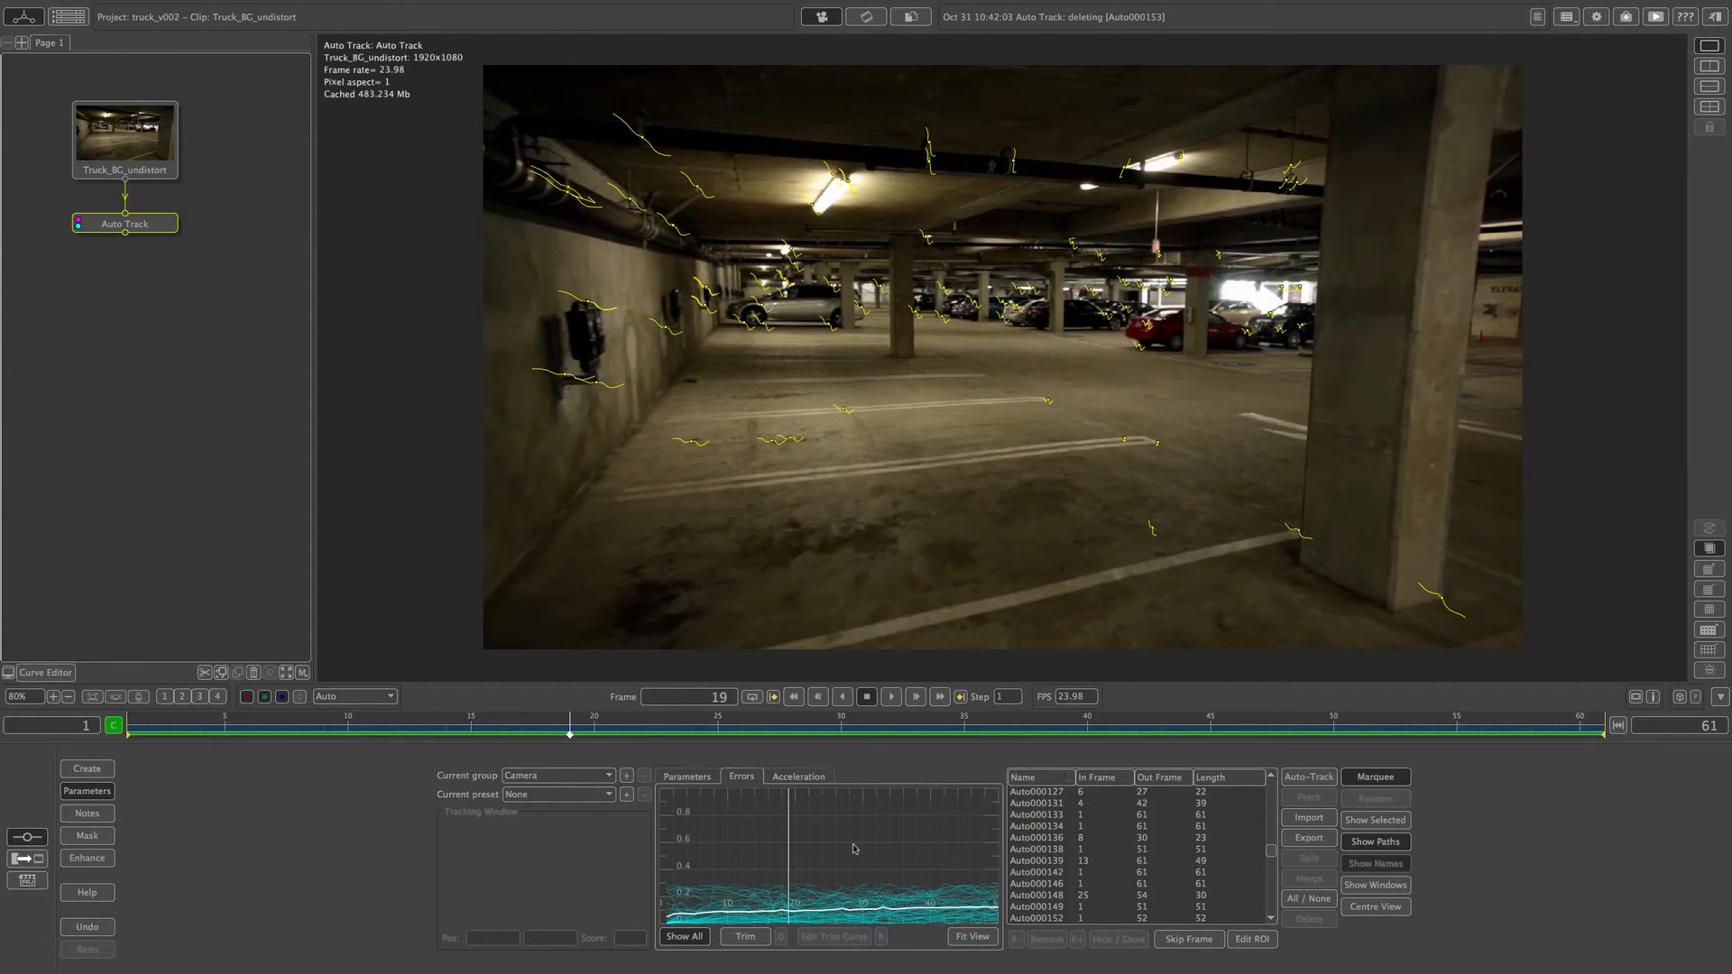
left_click(735, 884)
left_click(843, 882)
left_click(870, 879)
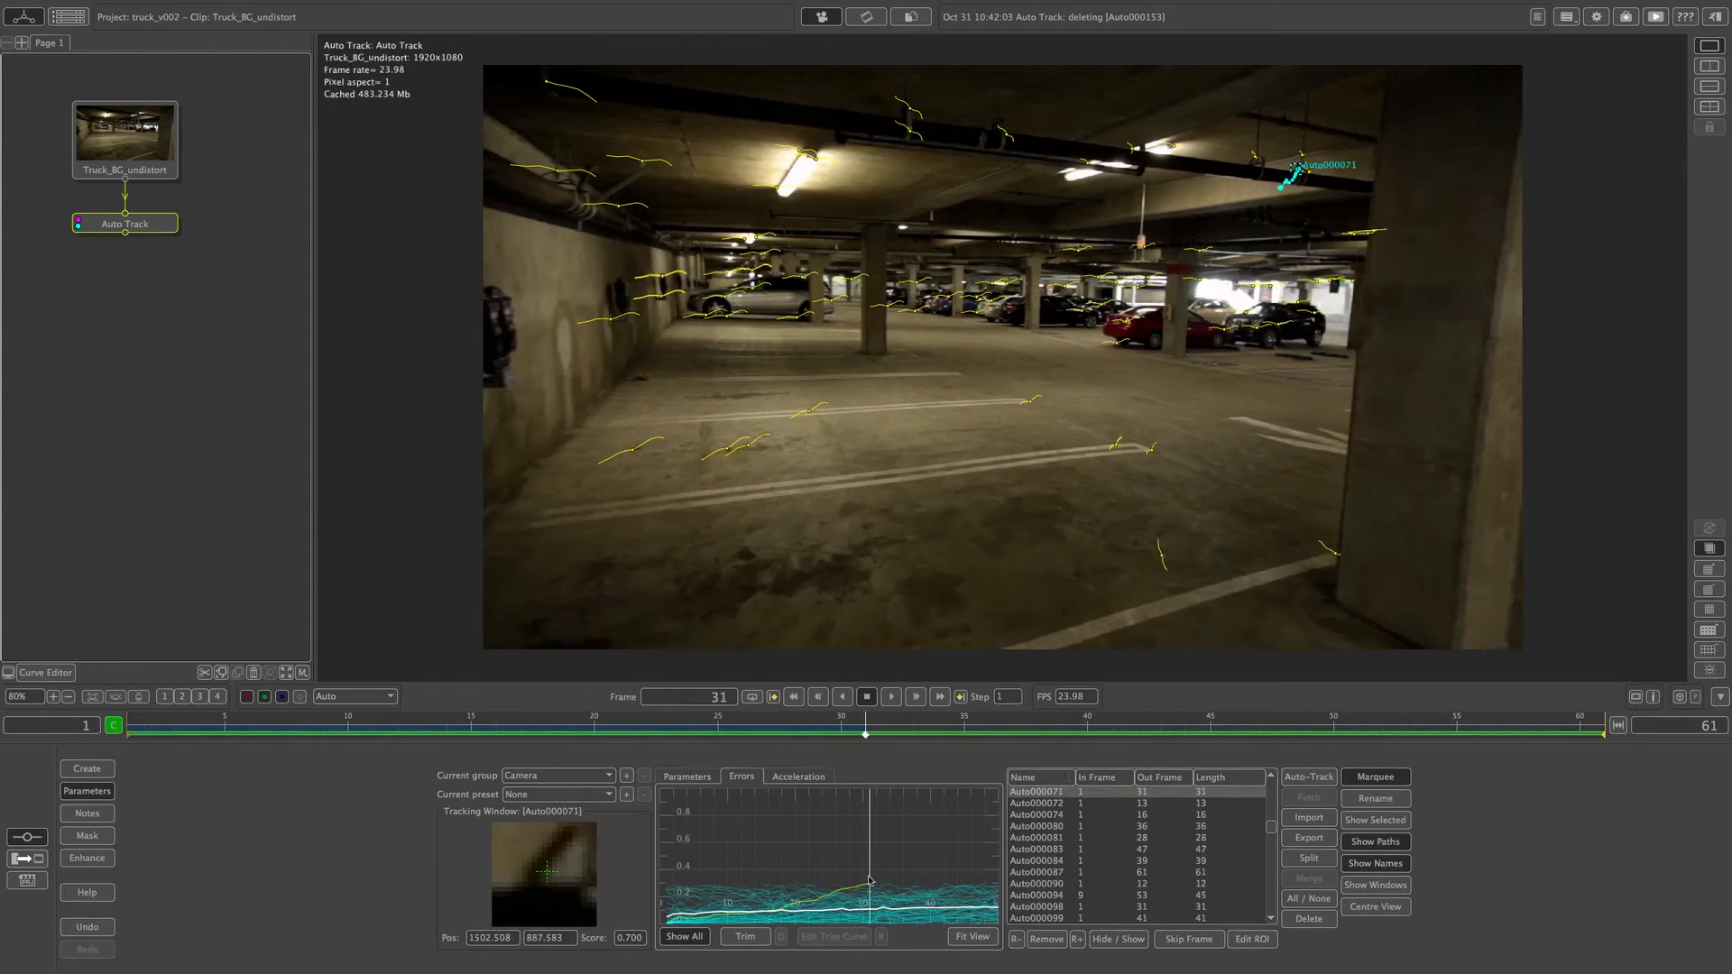
left_click(842, 891)
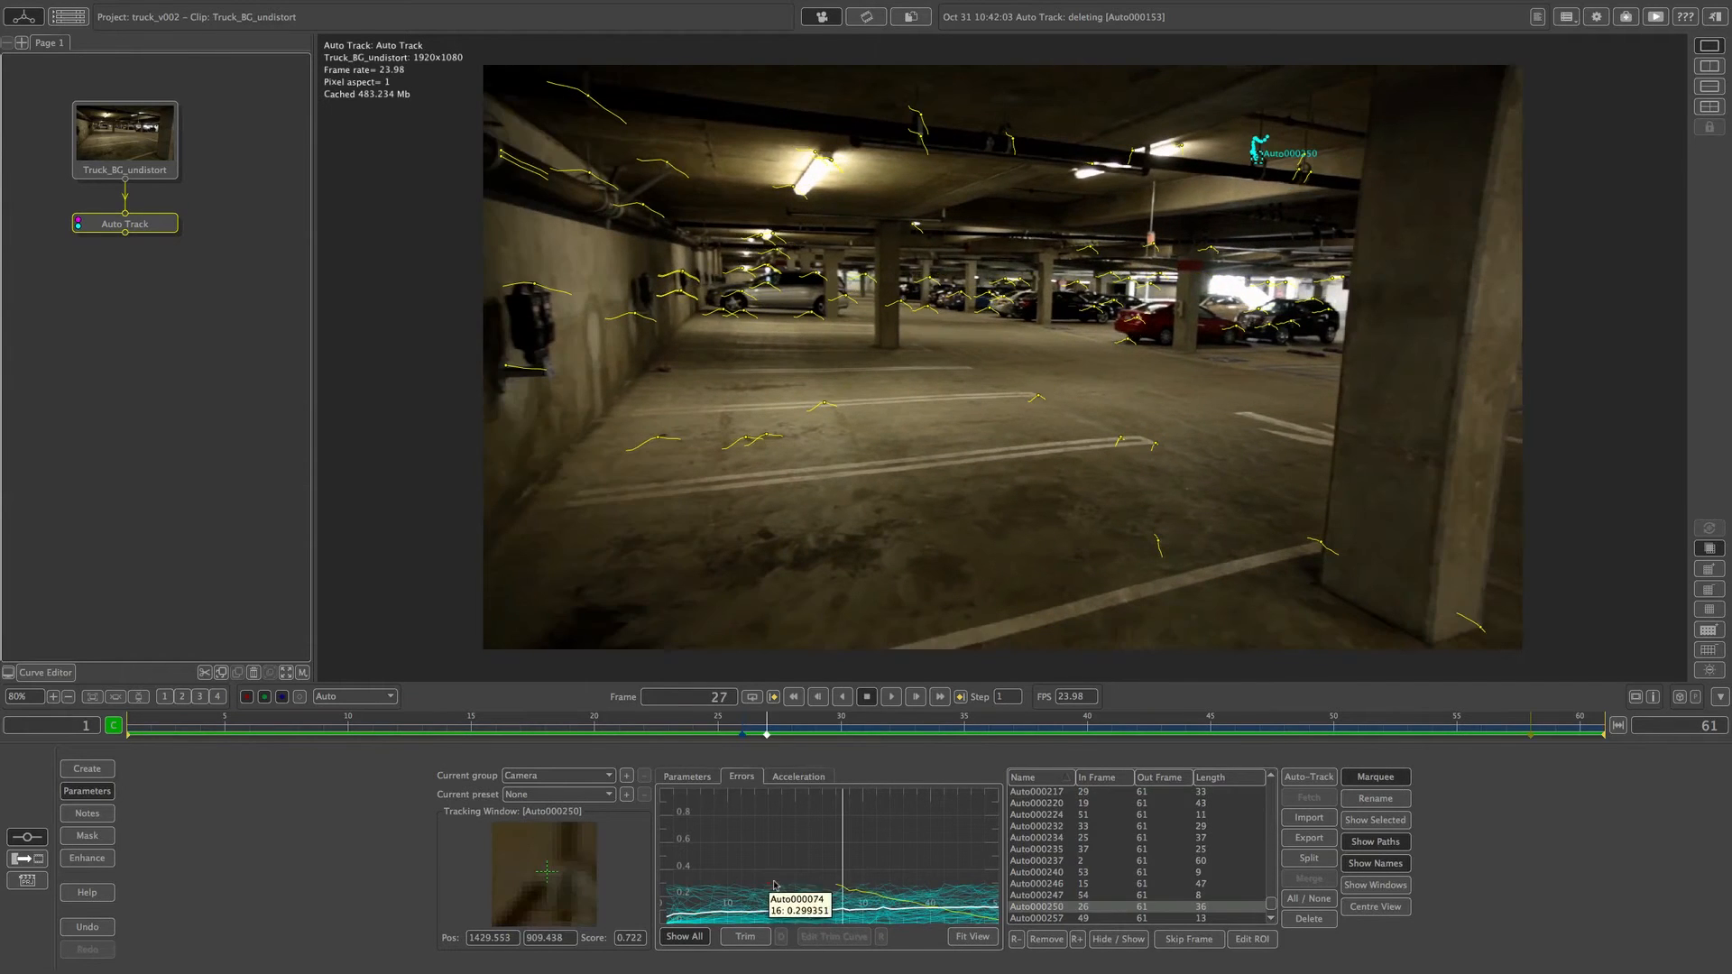
left_click(781, 888)
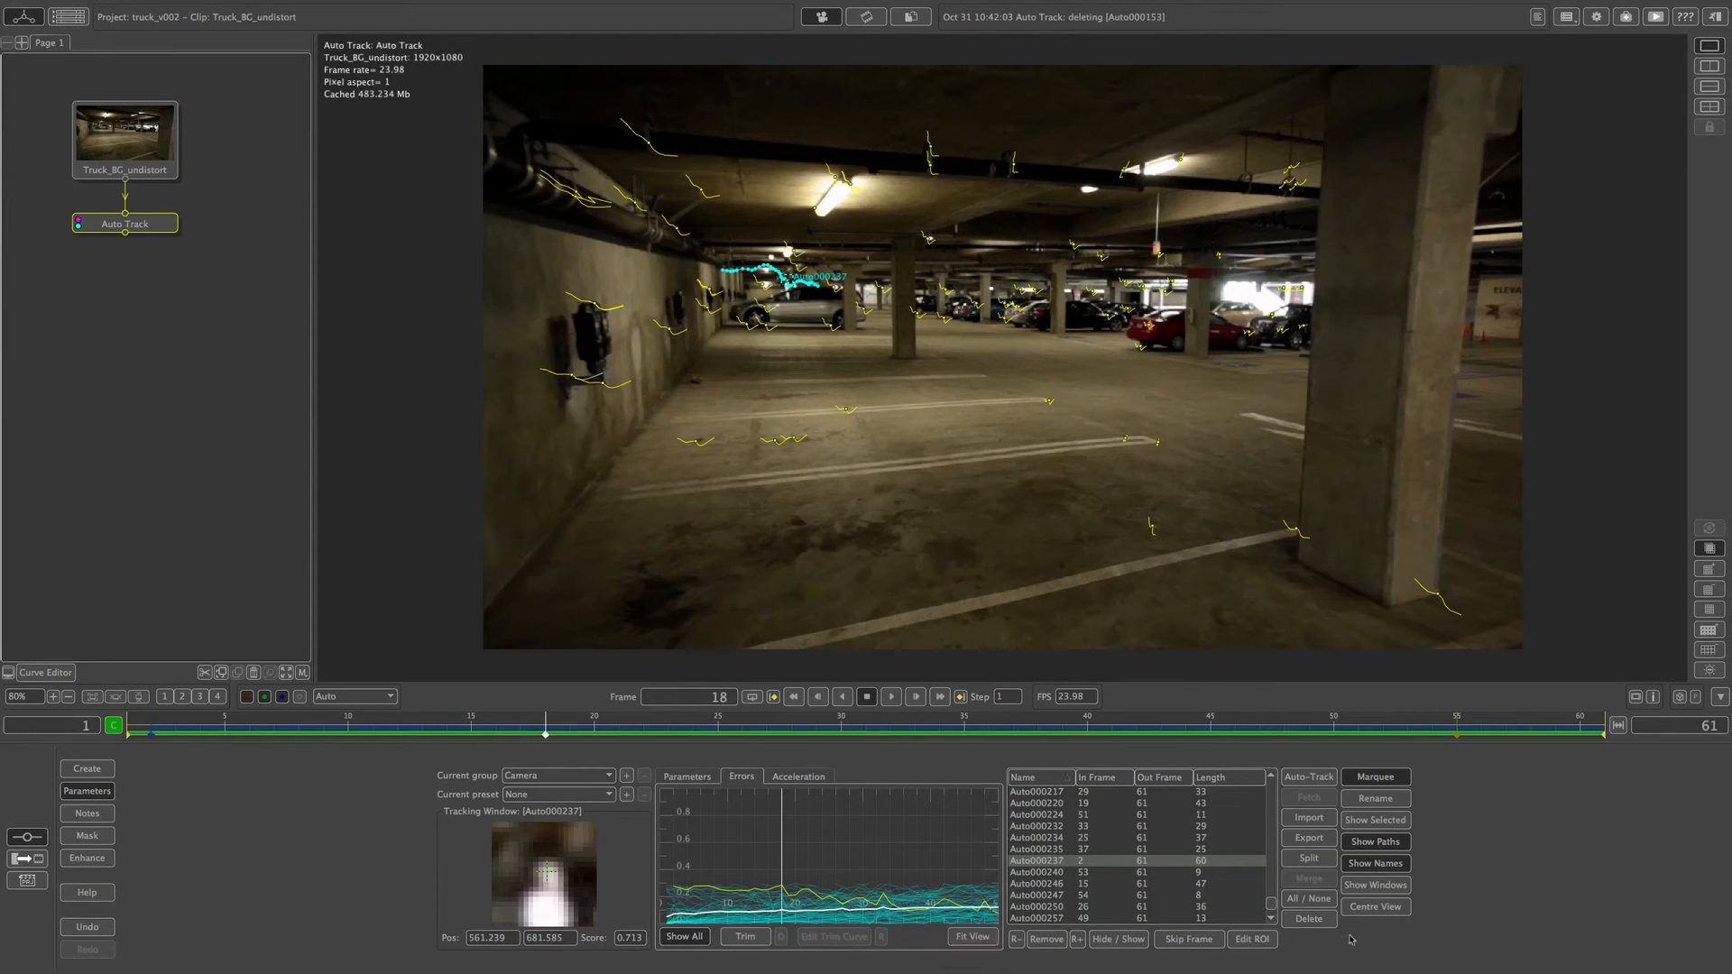
left_click(1309, 918)
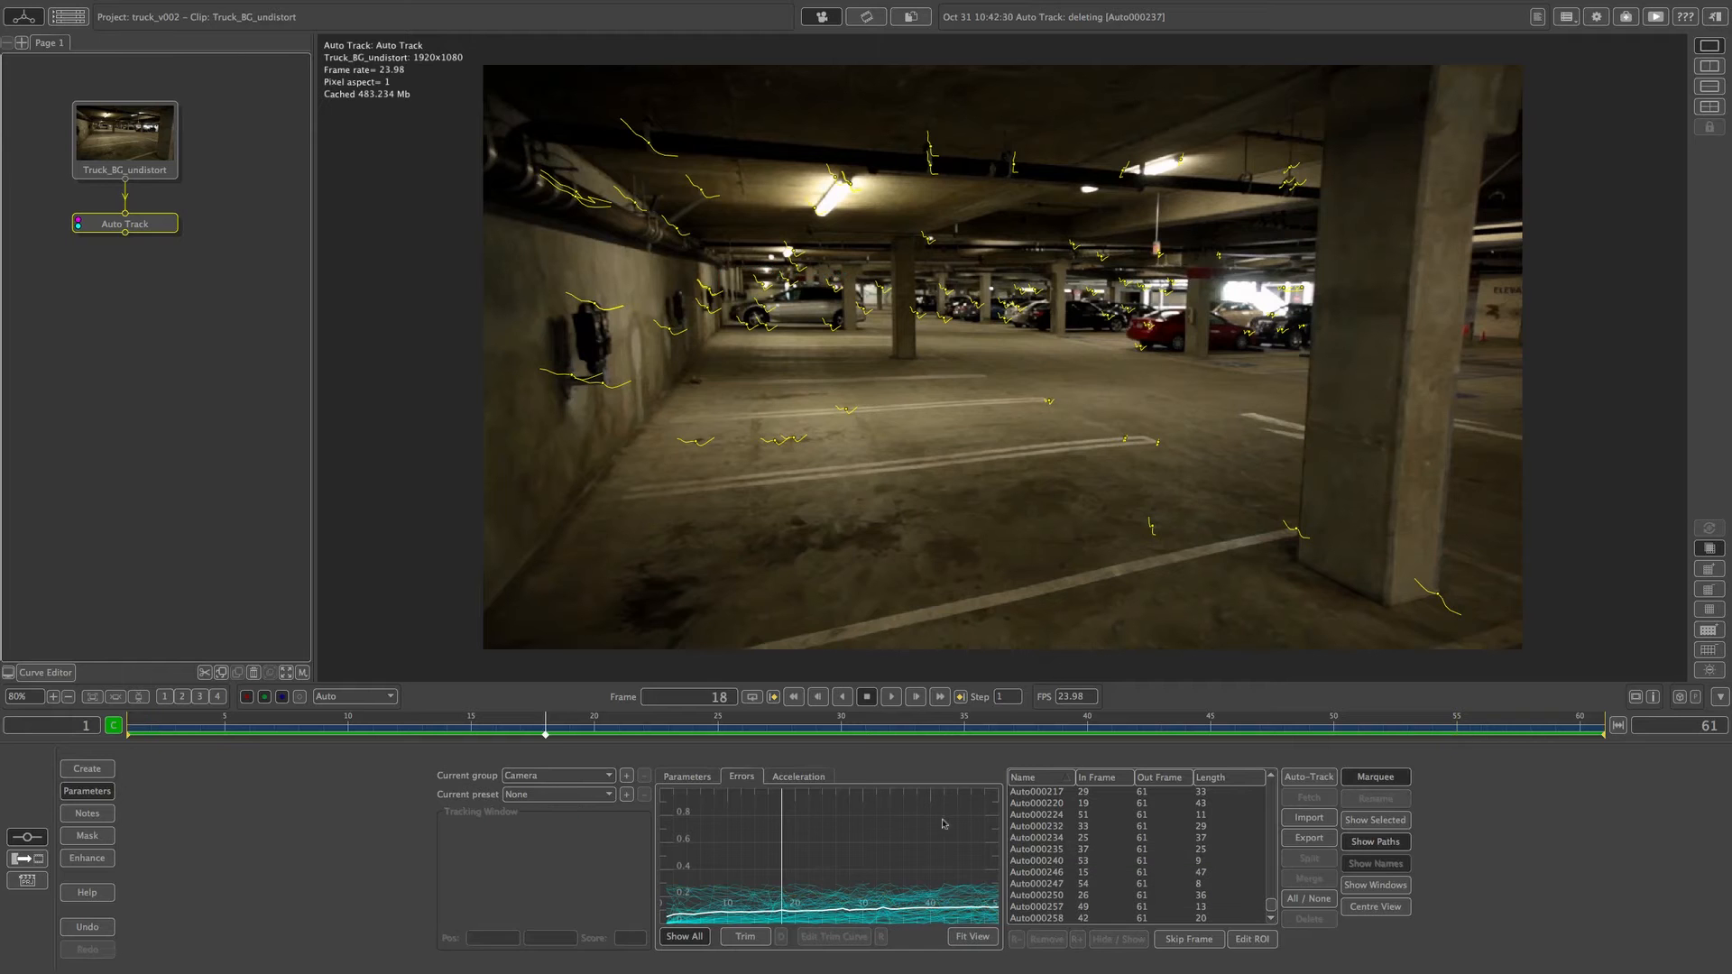
mouse_move(532, 731)
left_mouse_down()
mouse_move(150, 725)
mouse_move(465, 709)
mouse_move(225, 717)
mouse_move(416, 689)
mouse_move(496, 722)
mouse_move(572, 722)
mouse_move(239, 719)
mouse_move(505, 722)
left_mouse_up()
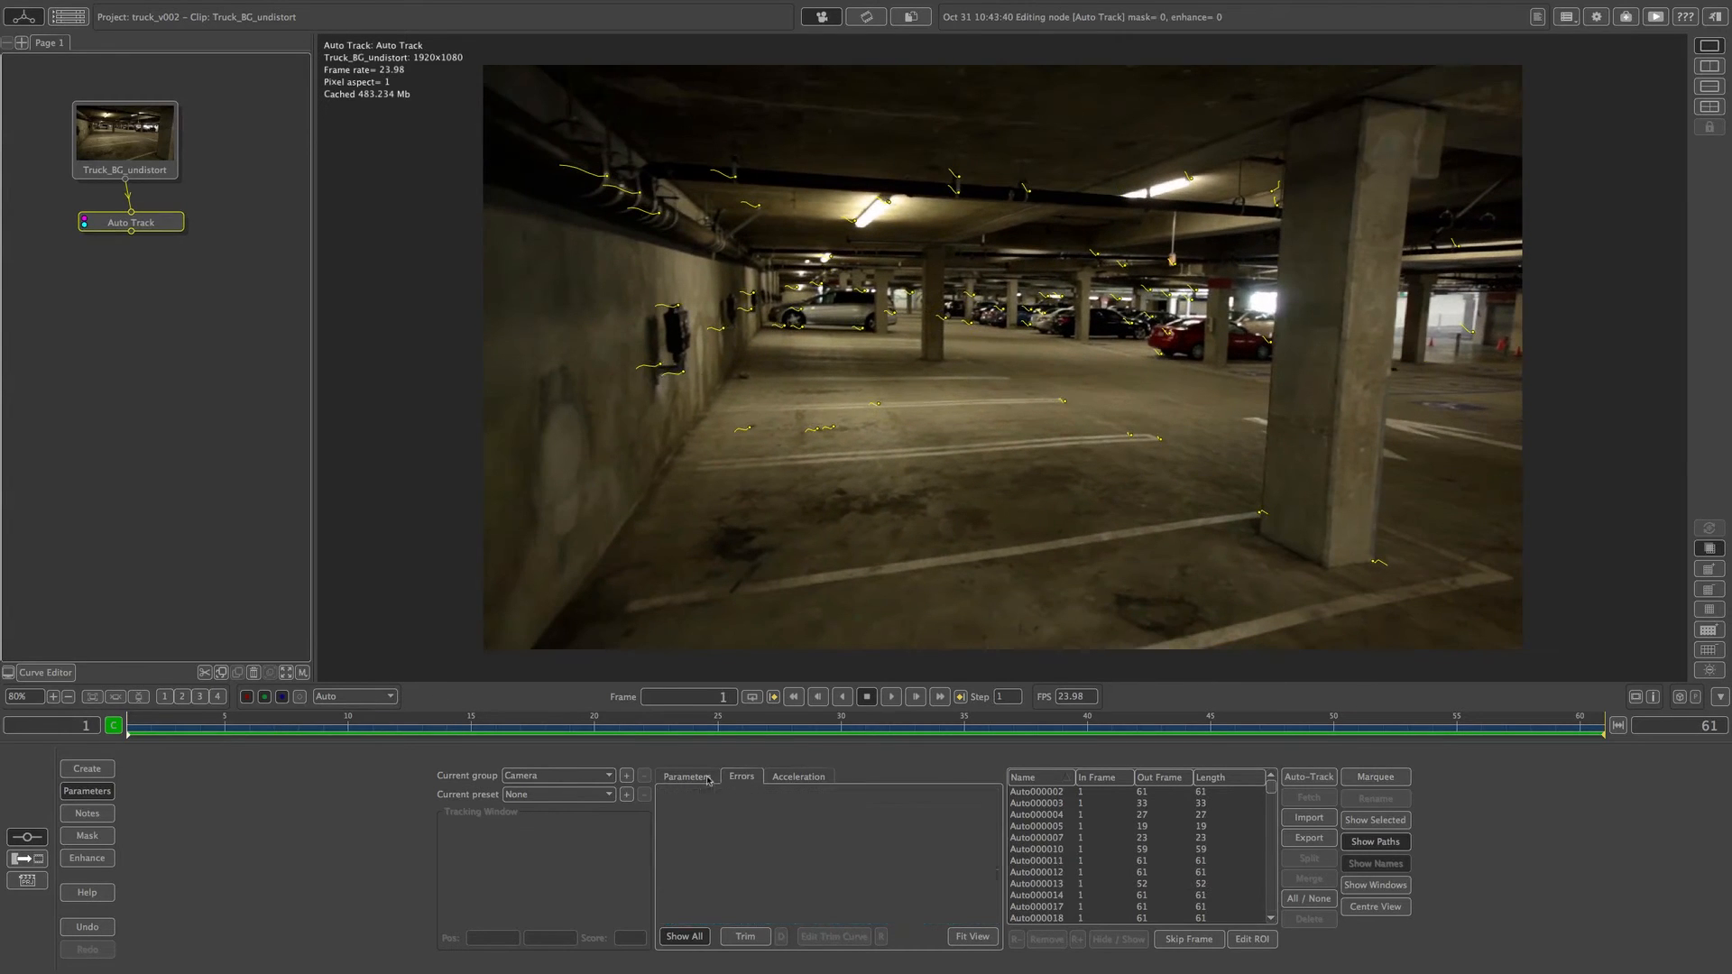
left_click(708, 778)
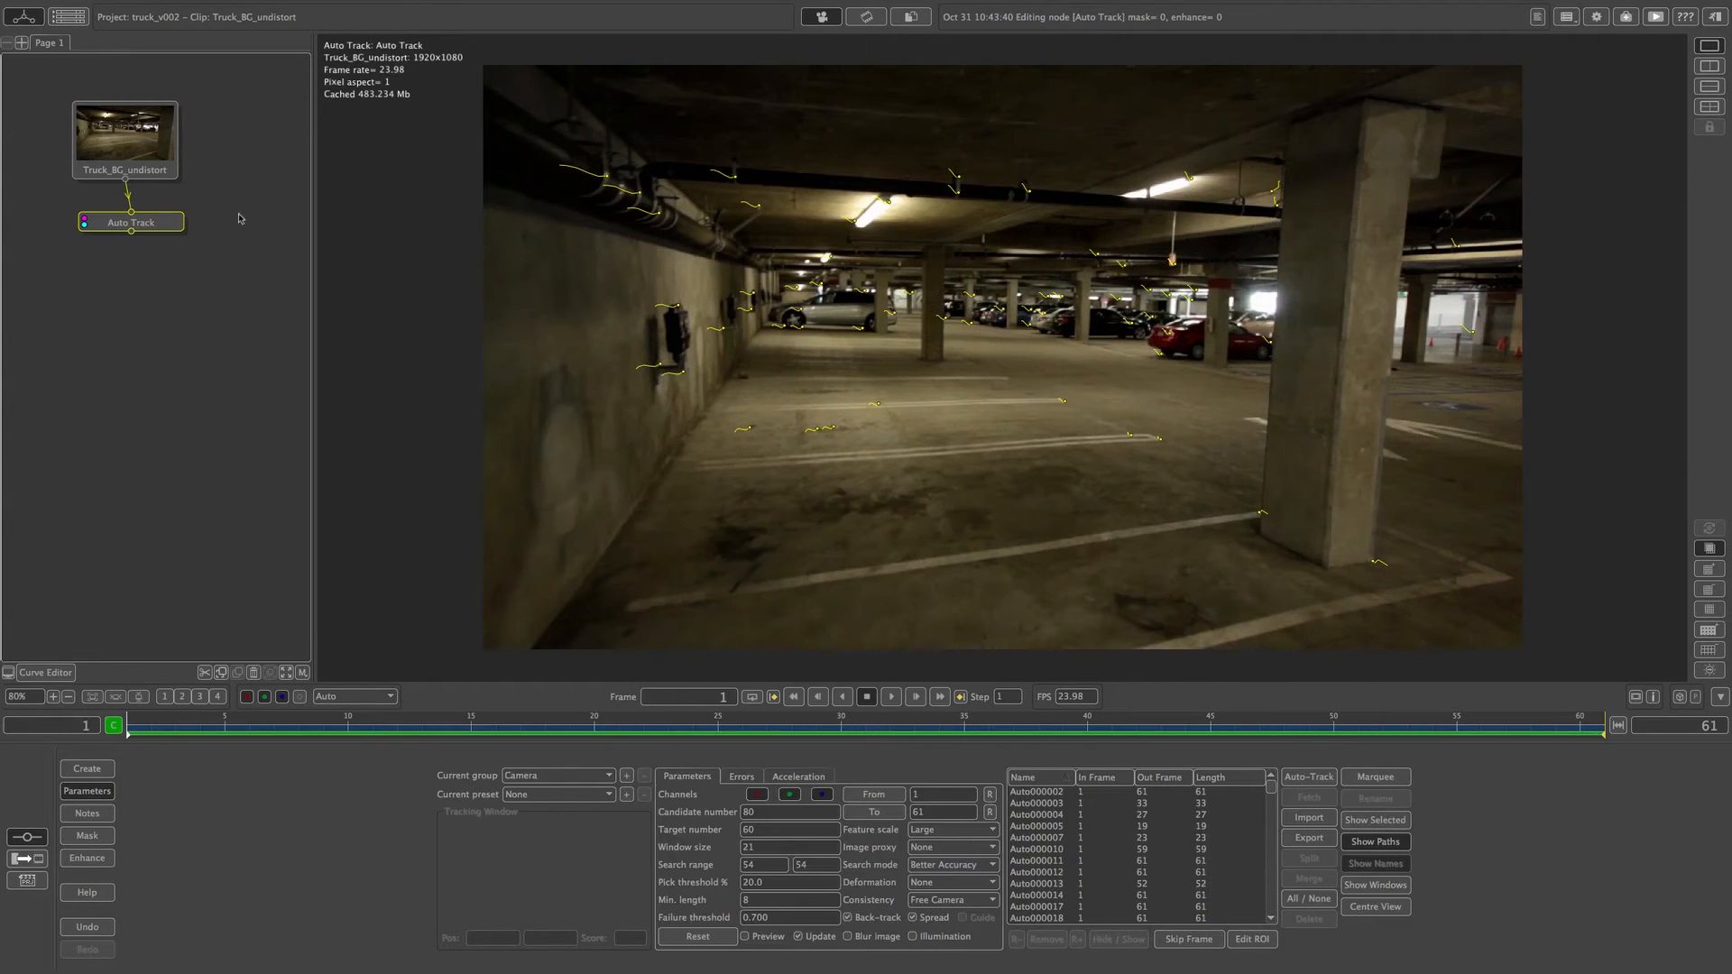
Add a Camera Solver node below the Auto Track node and open its parameters.
left_click_drag(176, 225, 171, 226)
left_click(102, 769)
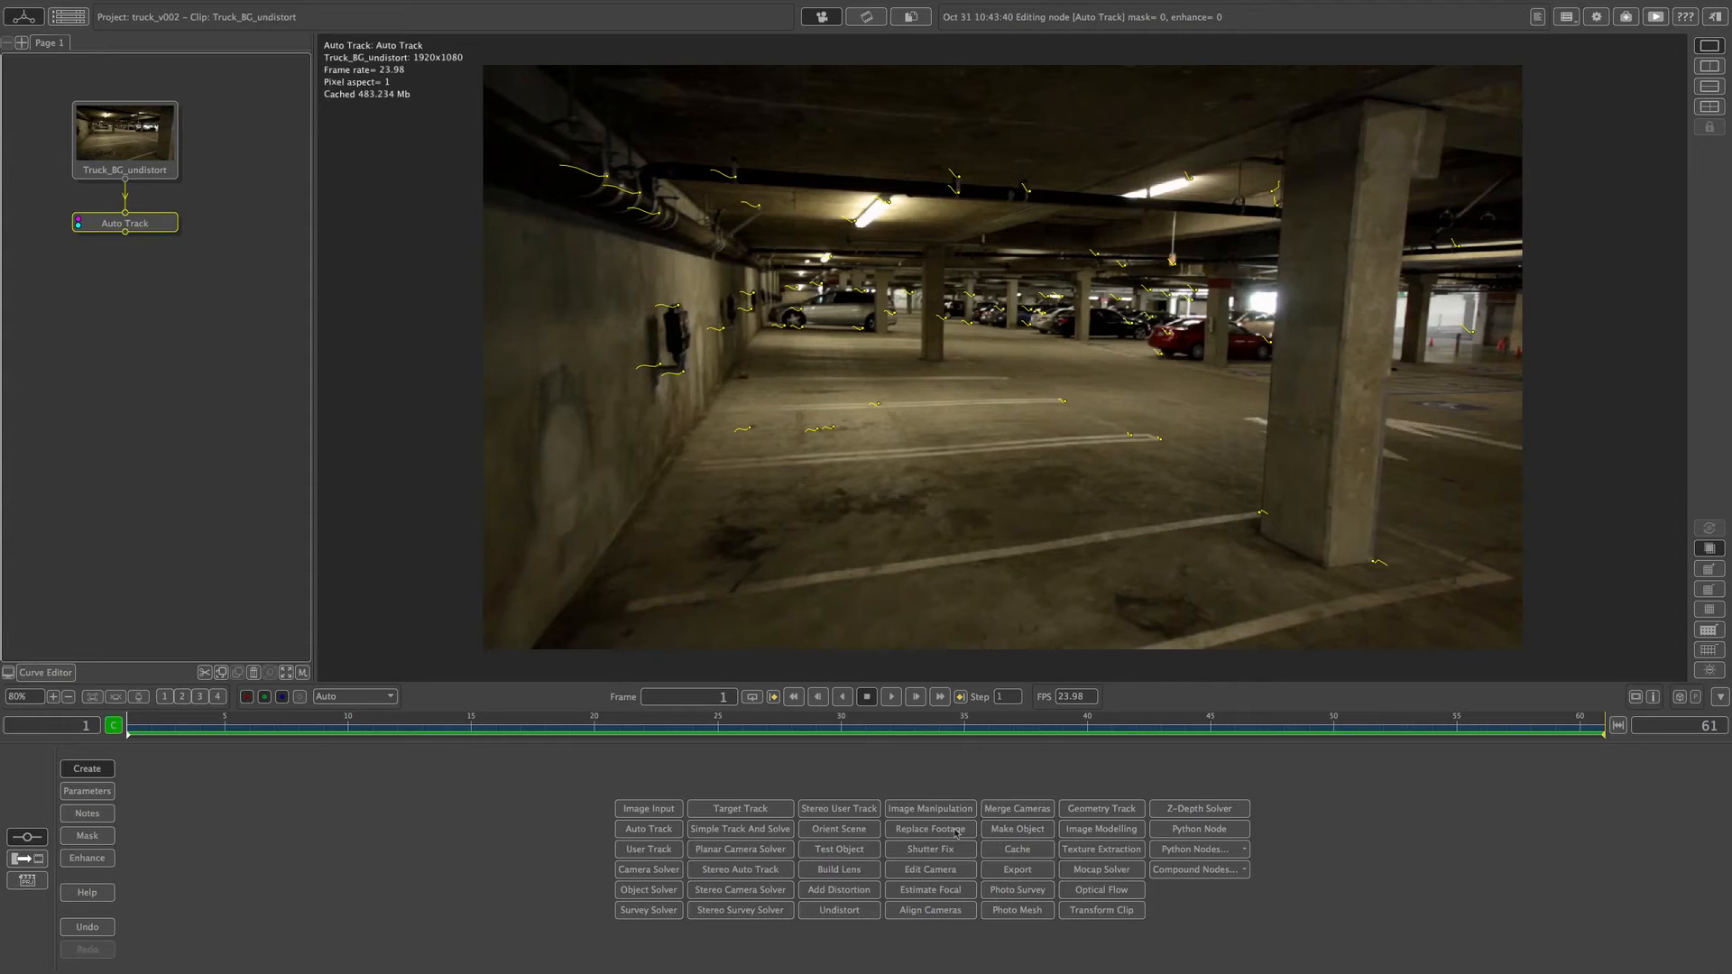
right_click(146, 236)
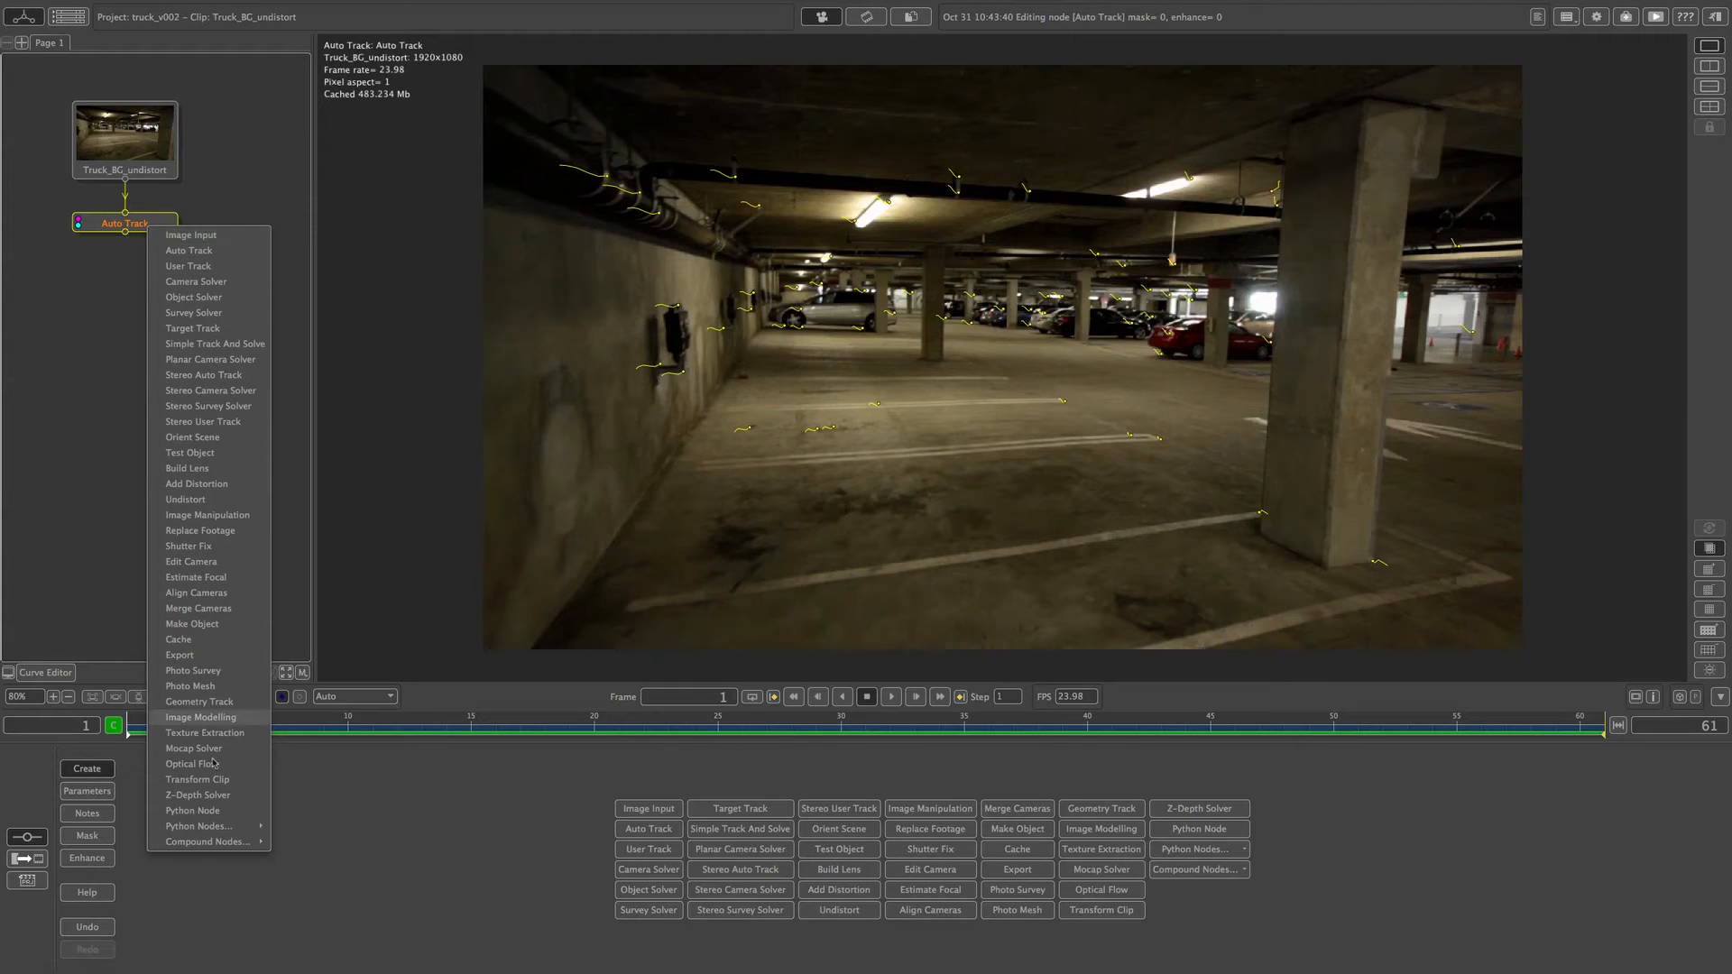
left_click(197, 282)
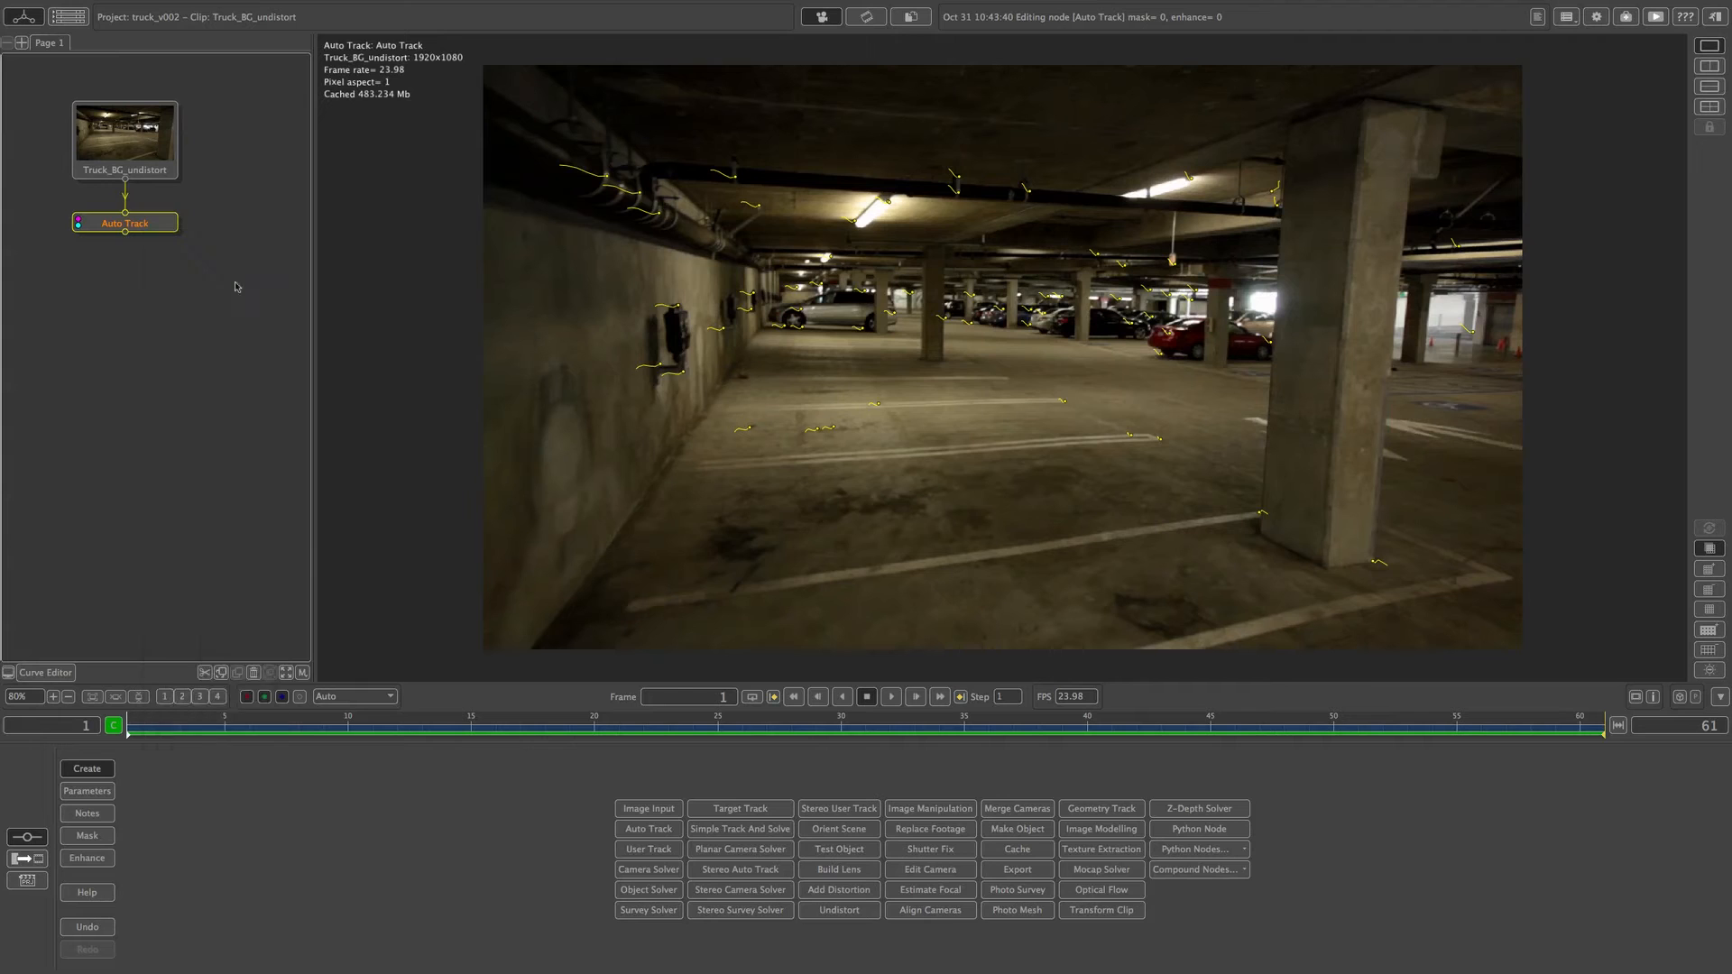
left_click(163, 287)
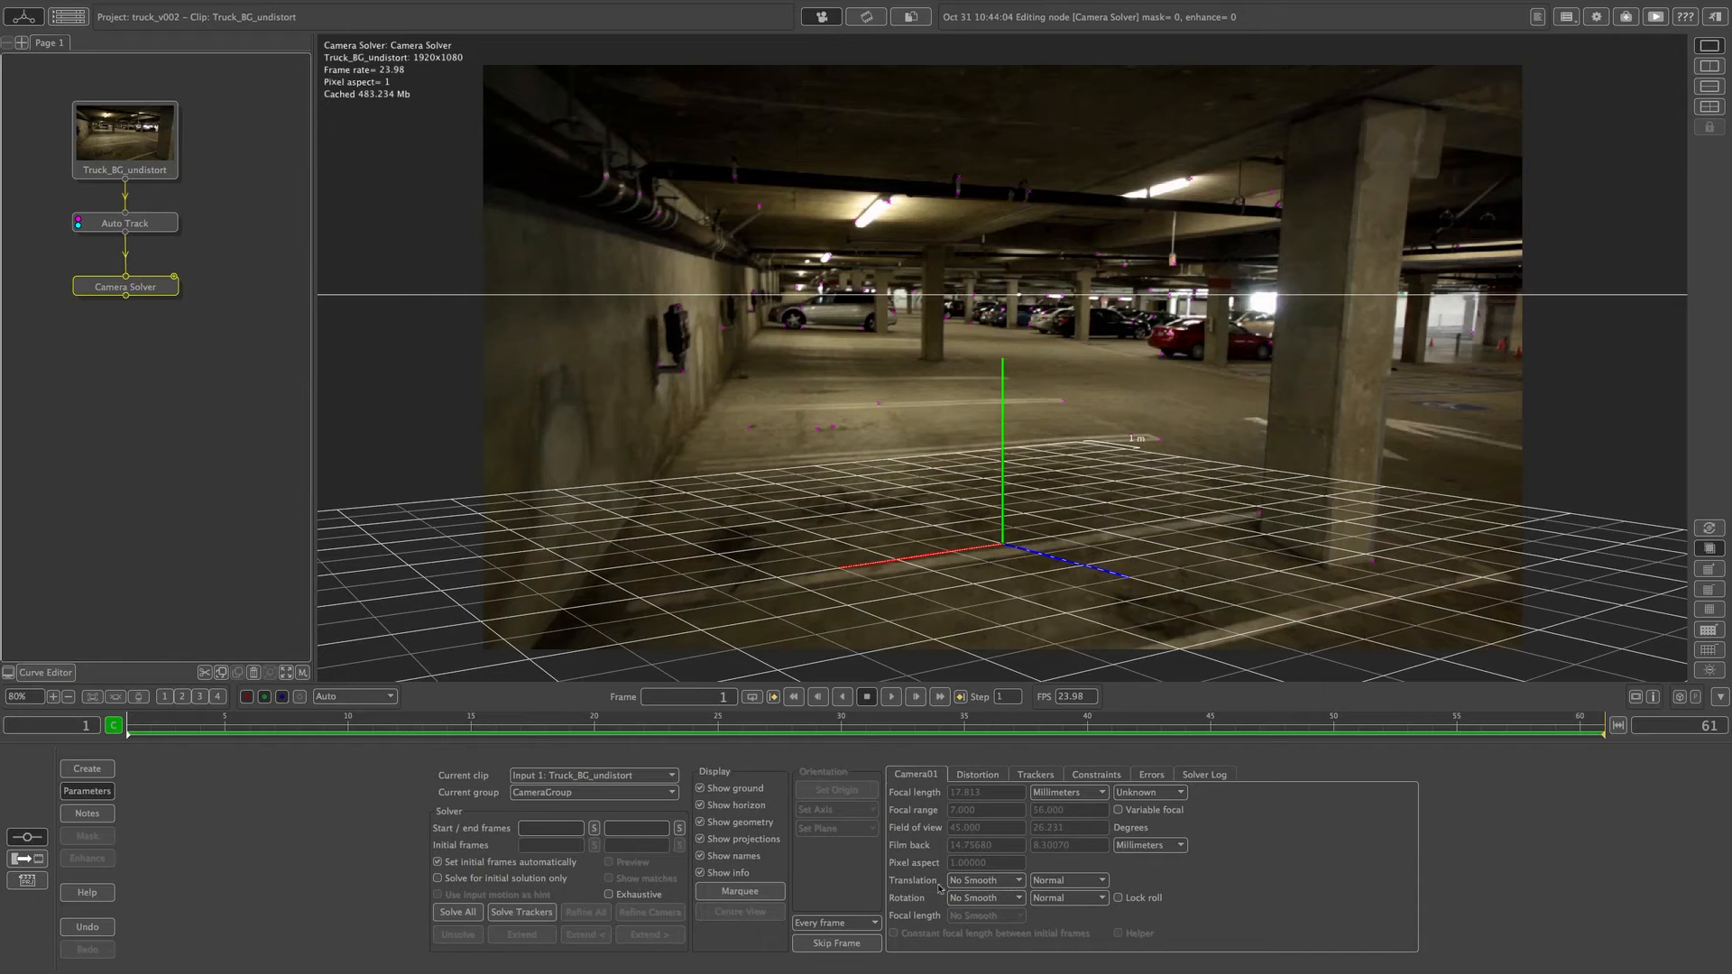
Try Med. Smooth on the camera translation, look over the rotation smoothing options, and restore translation to No Smooth.
left_click(1014, 881)
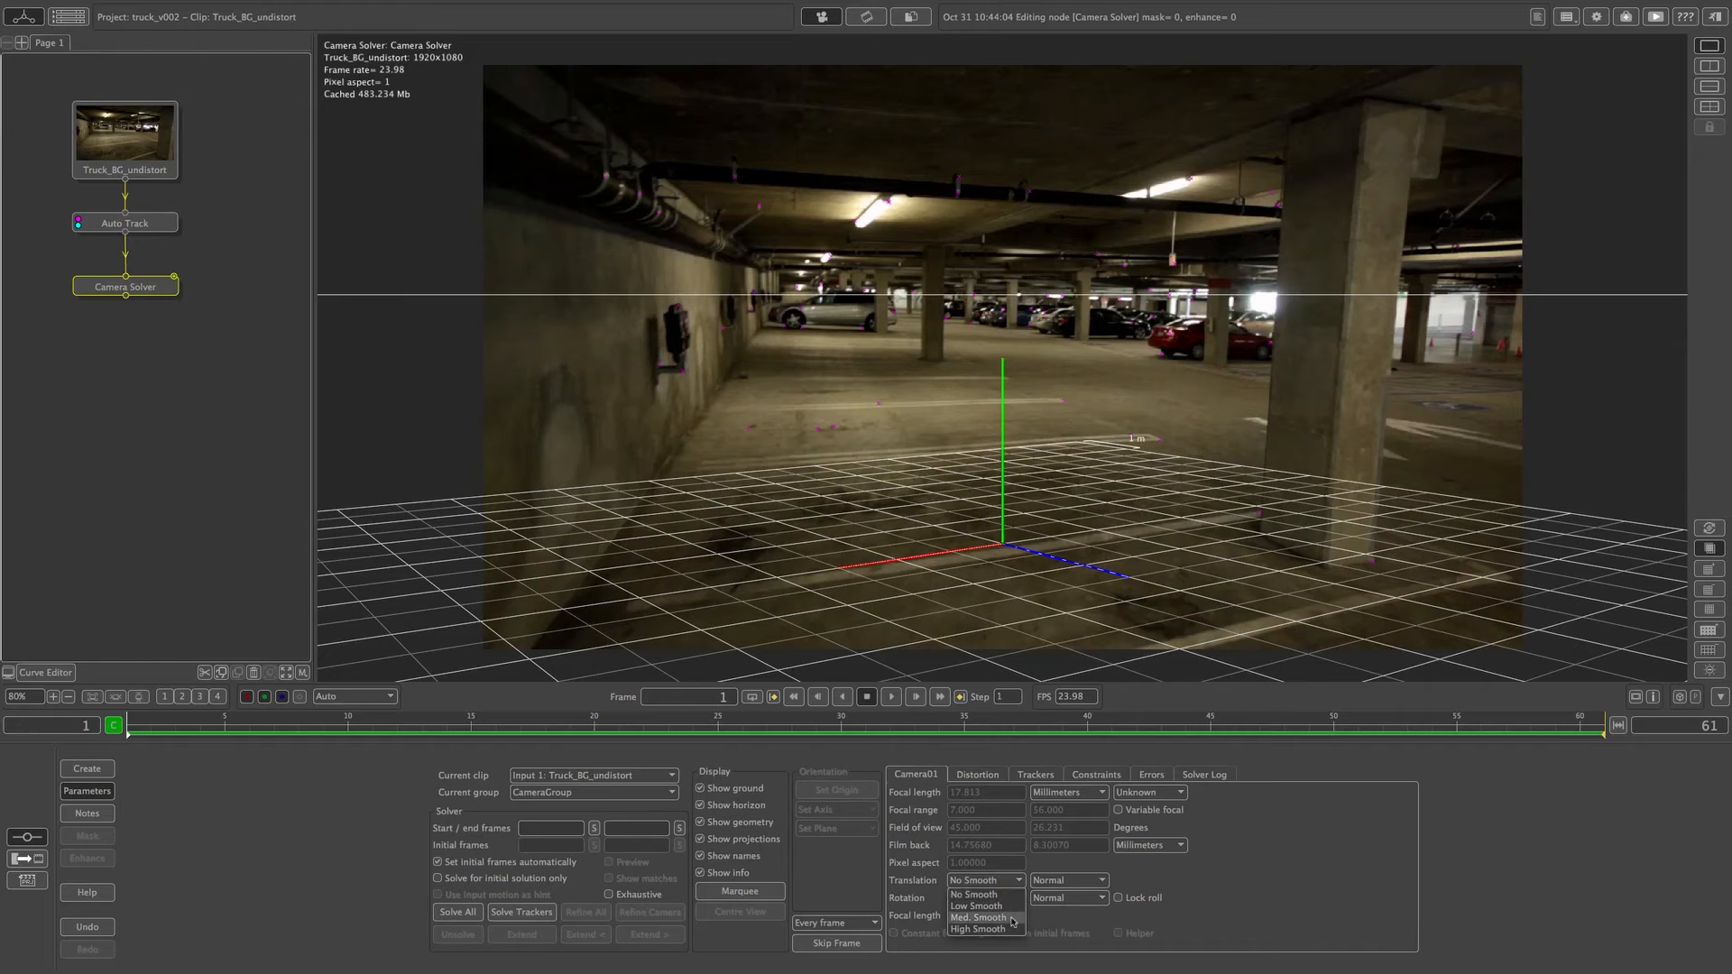
left_click(1012, 918)
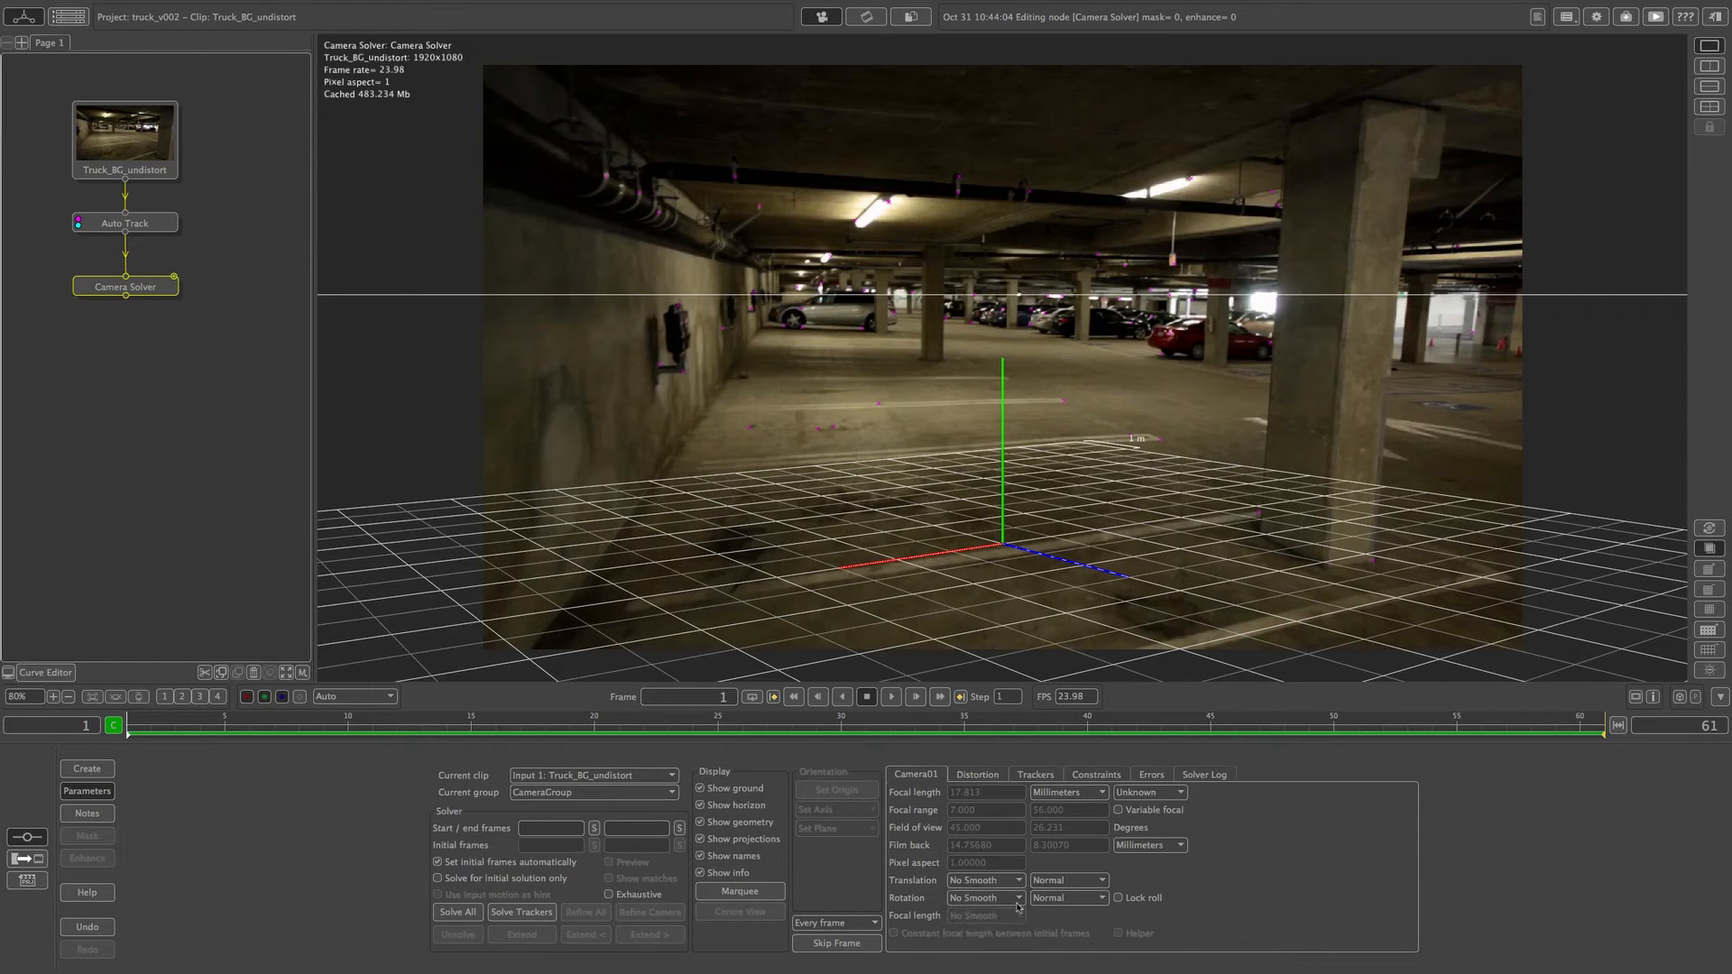
left_click(983, 881)
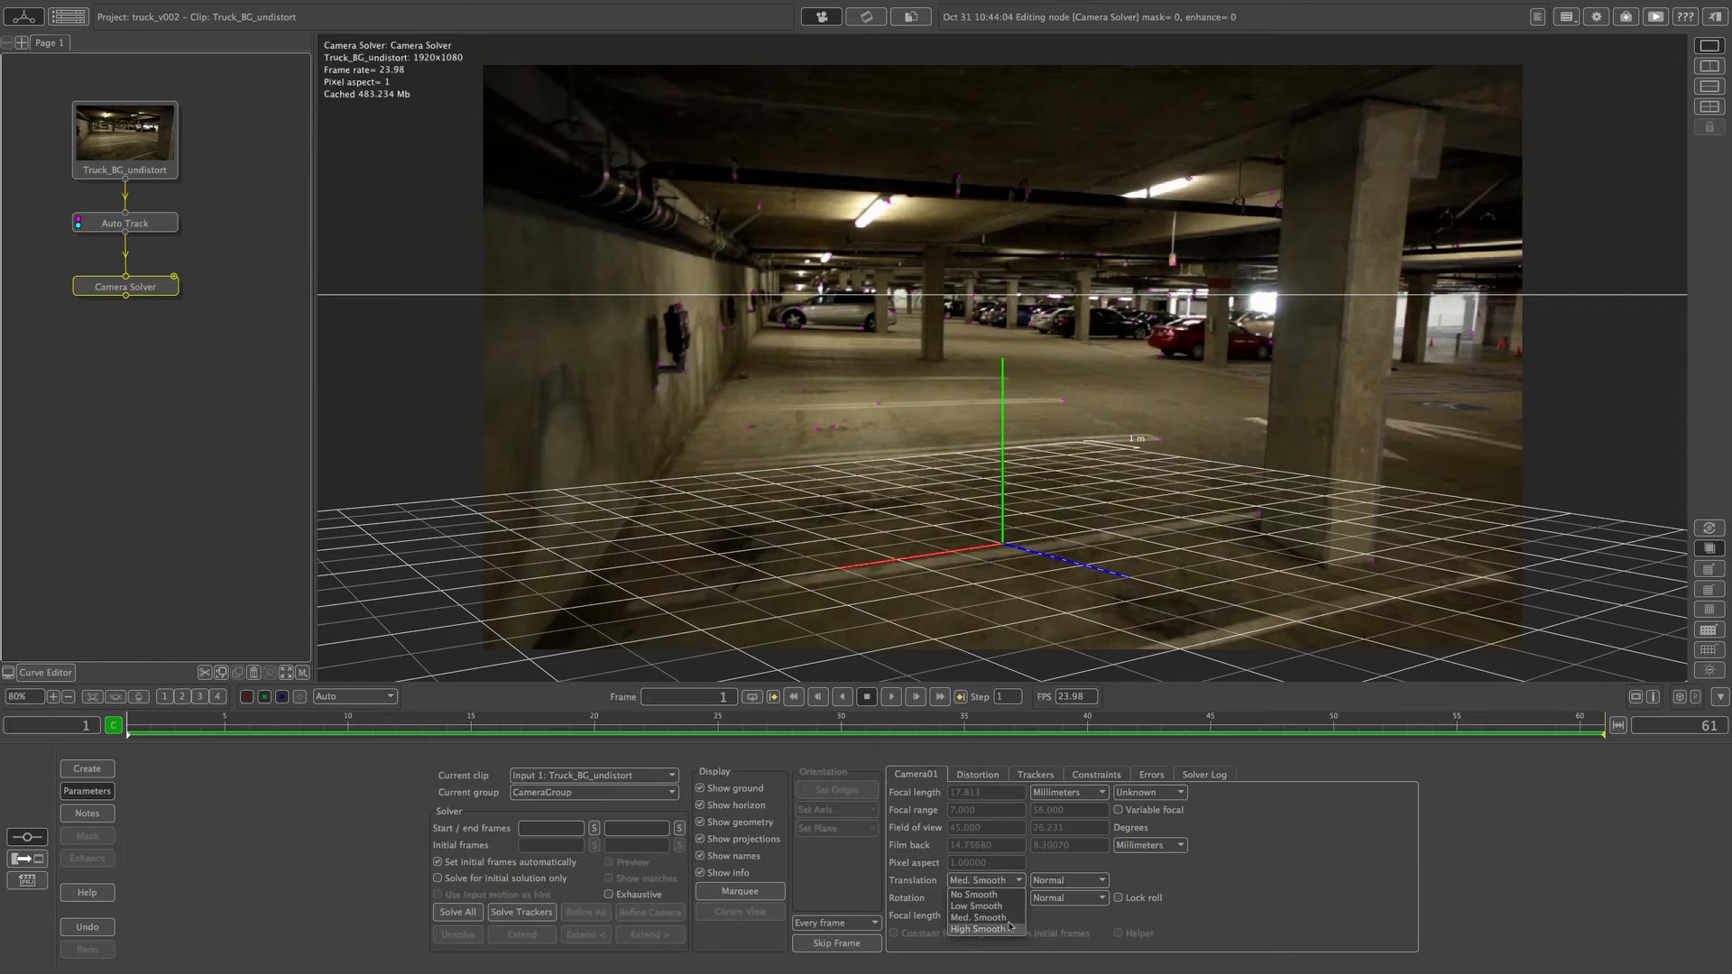
left_click(1004, 919)
left_click(1004, 888)
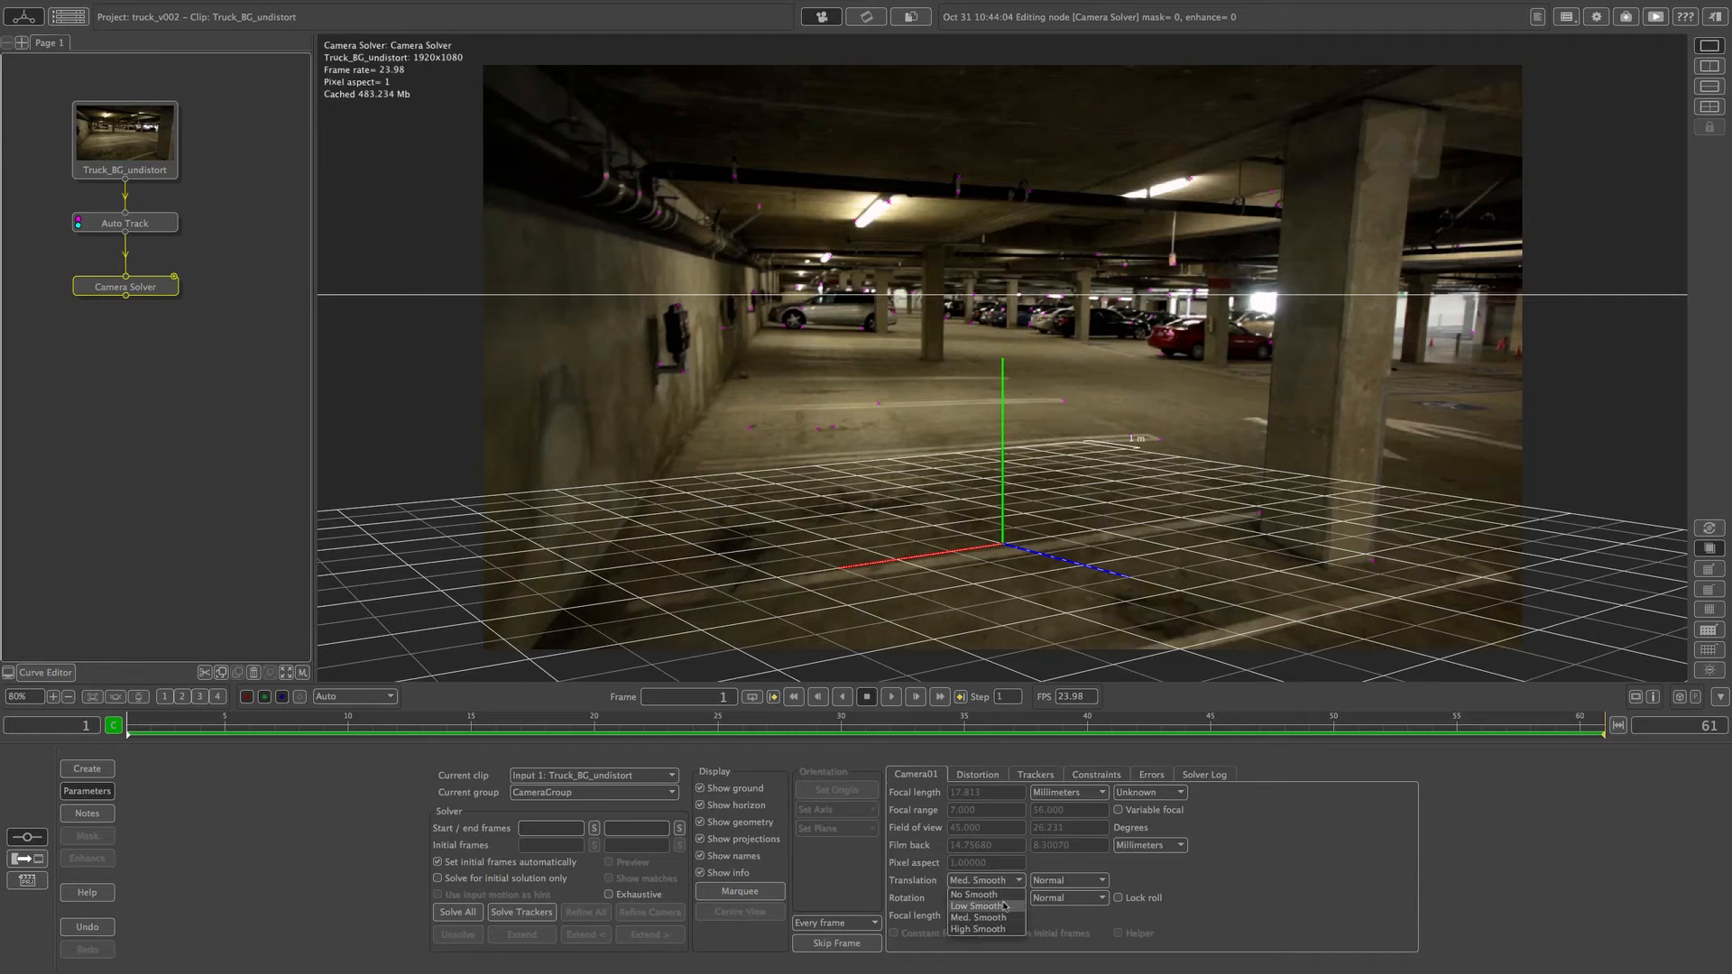
left_click(1222, 893)
left_click(990, 899)
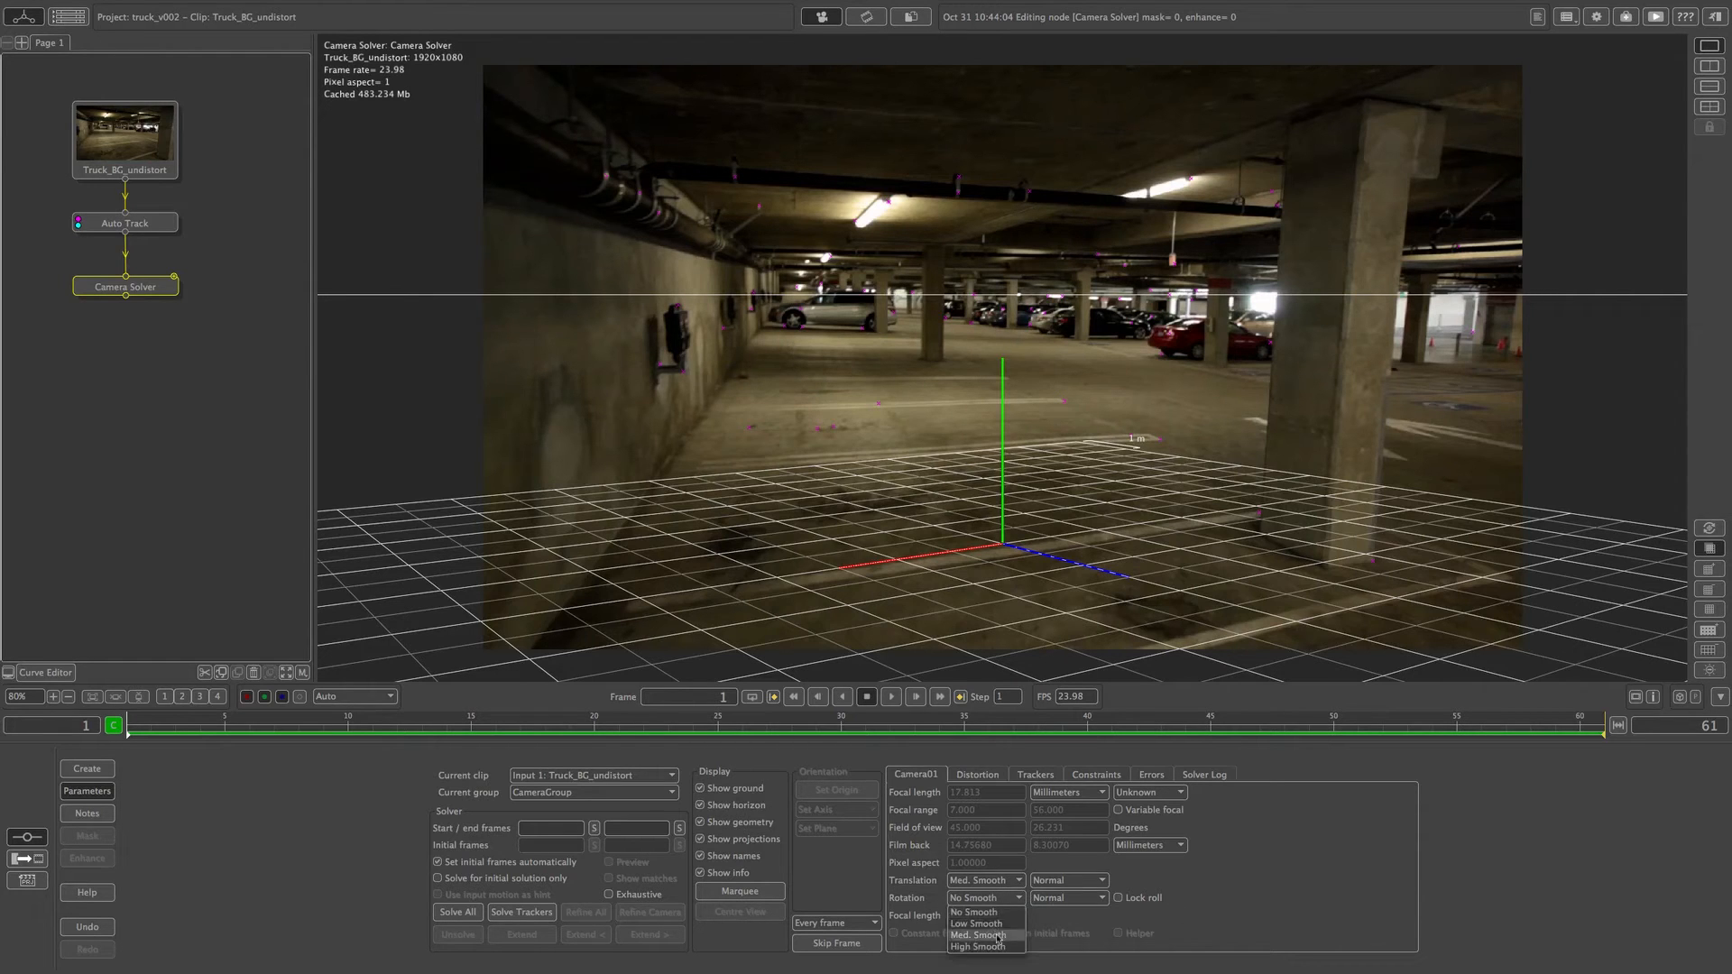
left_click(1272, 871)
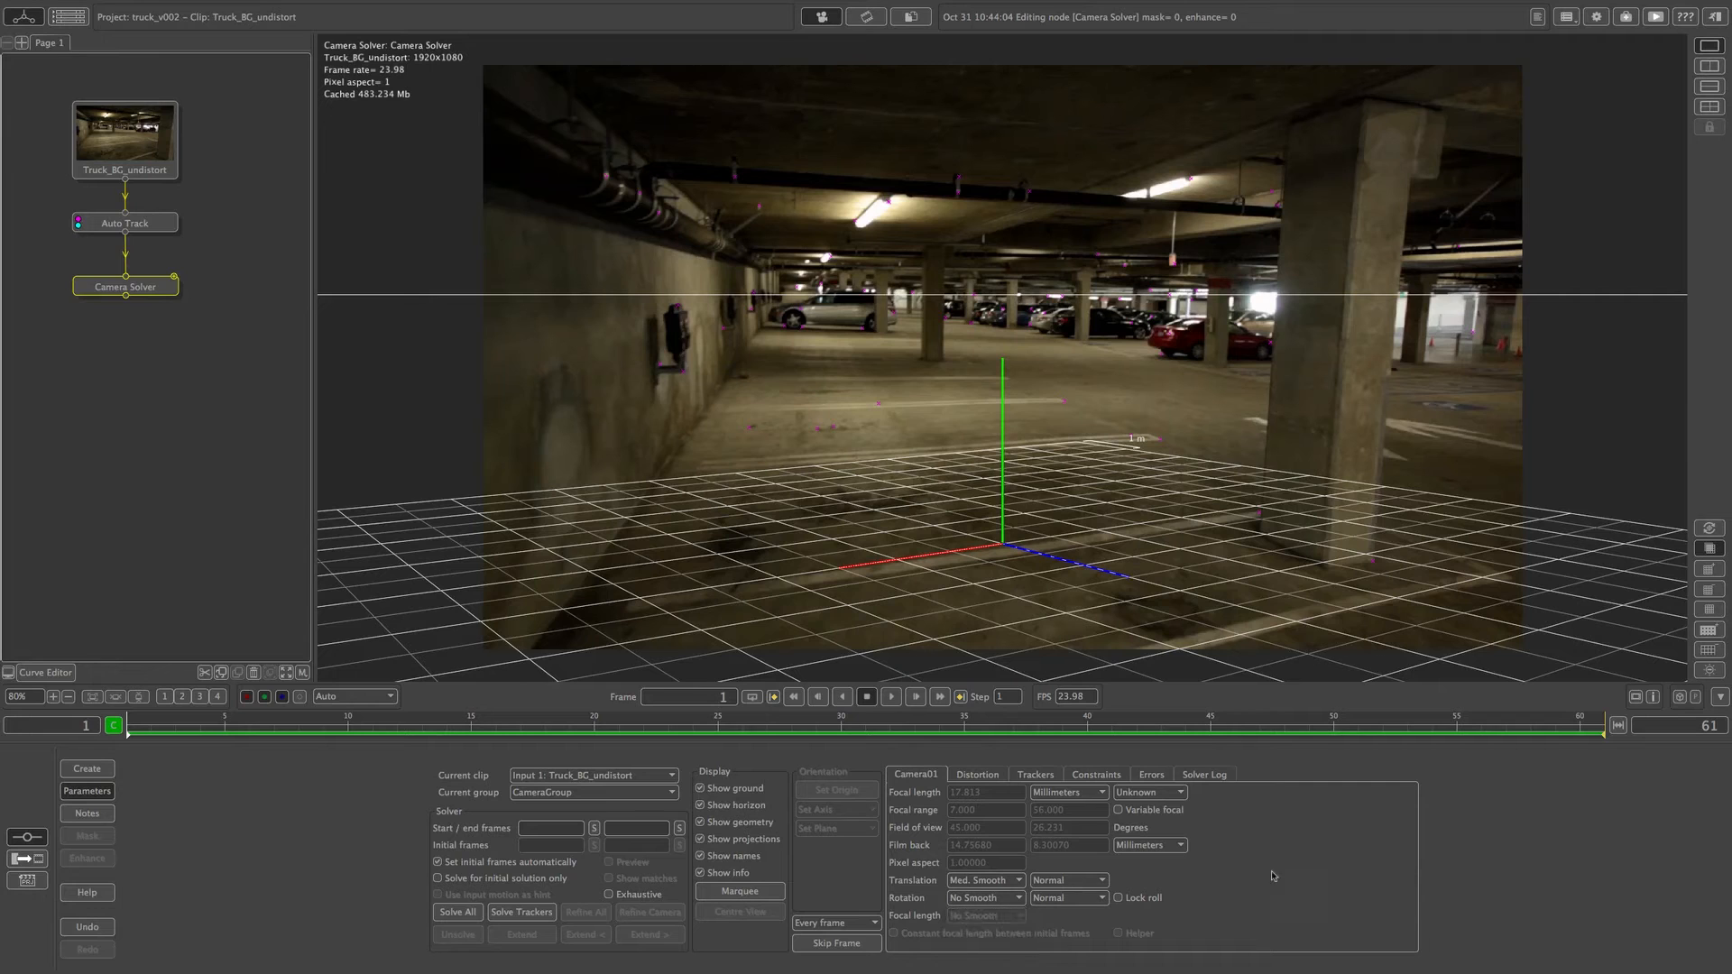
left_click(986, 883)
left_click(987, 898)
Run Solve All on the camera and trackers, and review the error graph and the per-frame errors in the solver log.
left_click(468, 914)
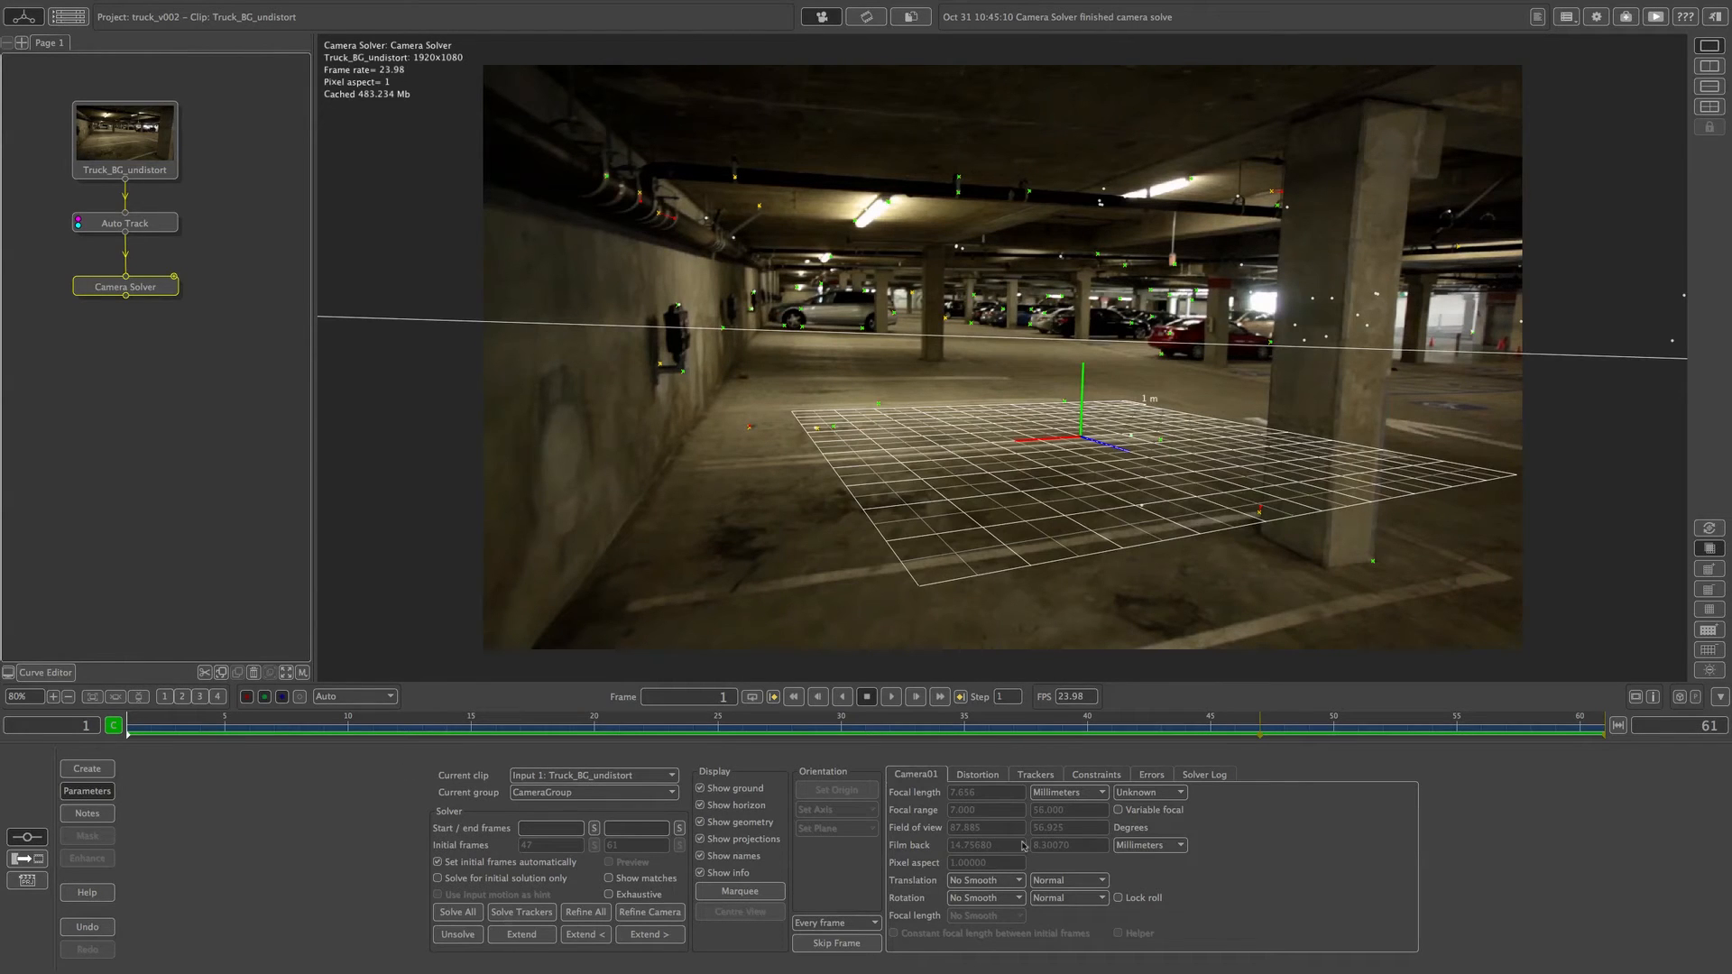
left_click(1164, 776)
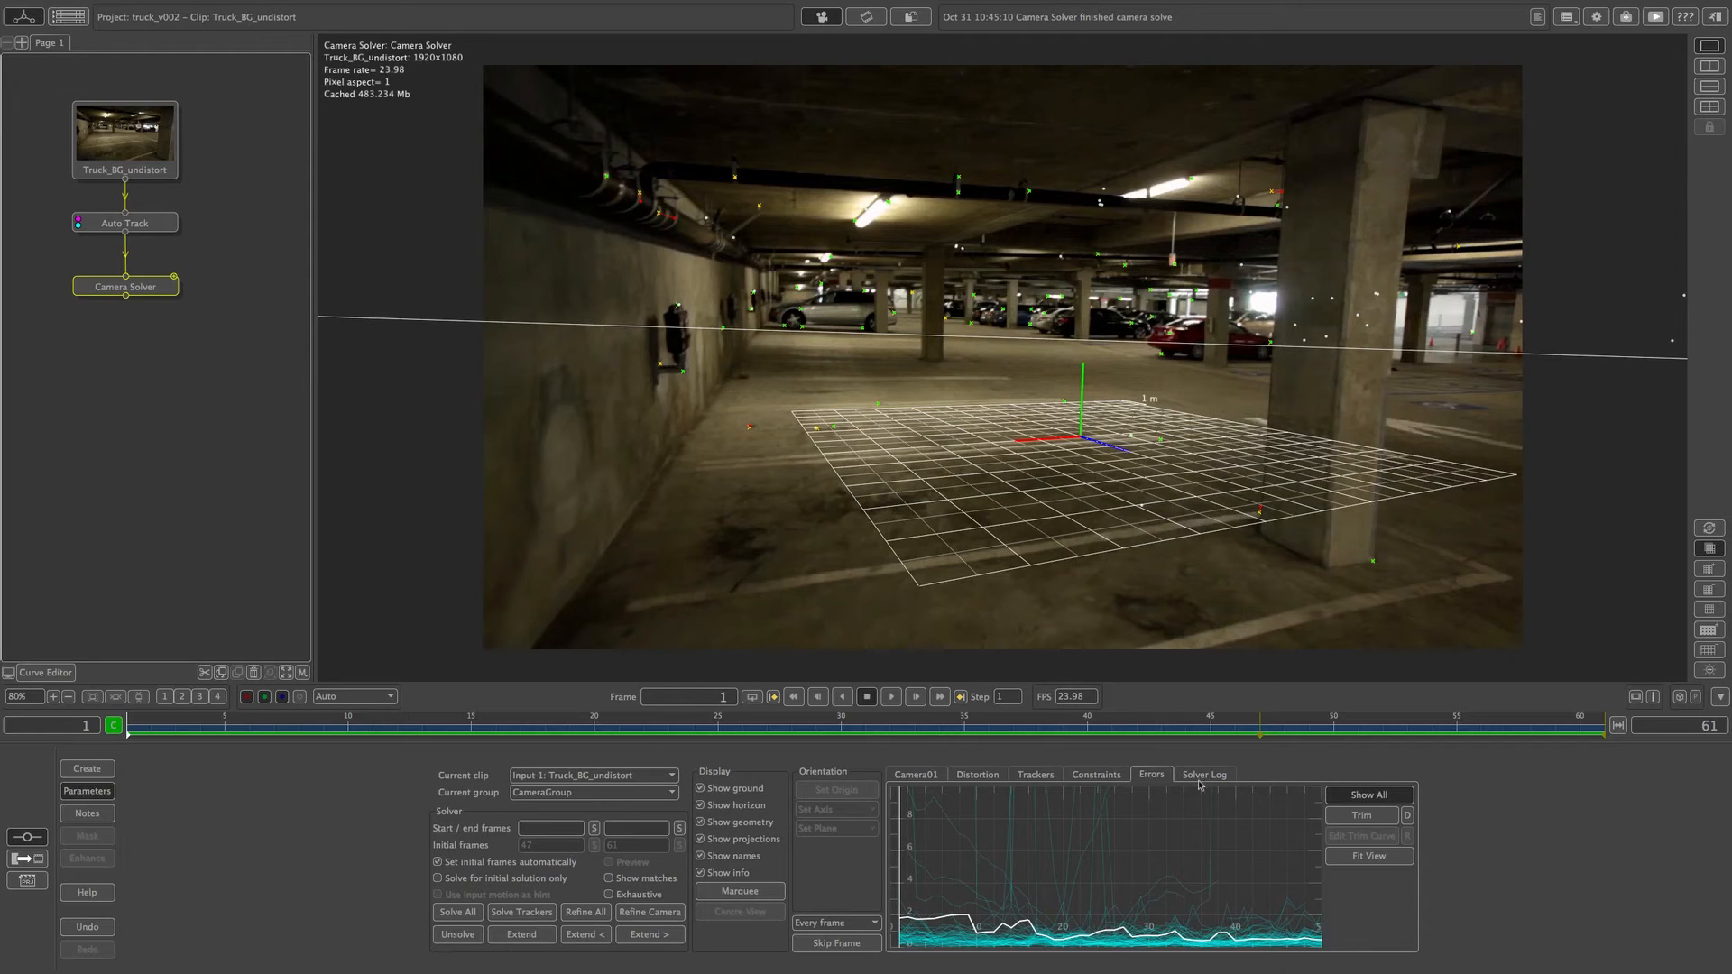
mouse_move(1207, 794)
left_click(1209, 778)
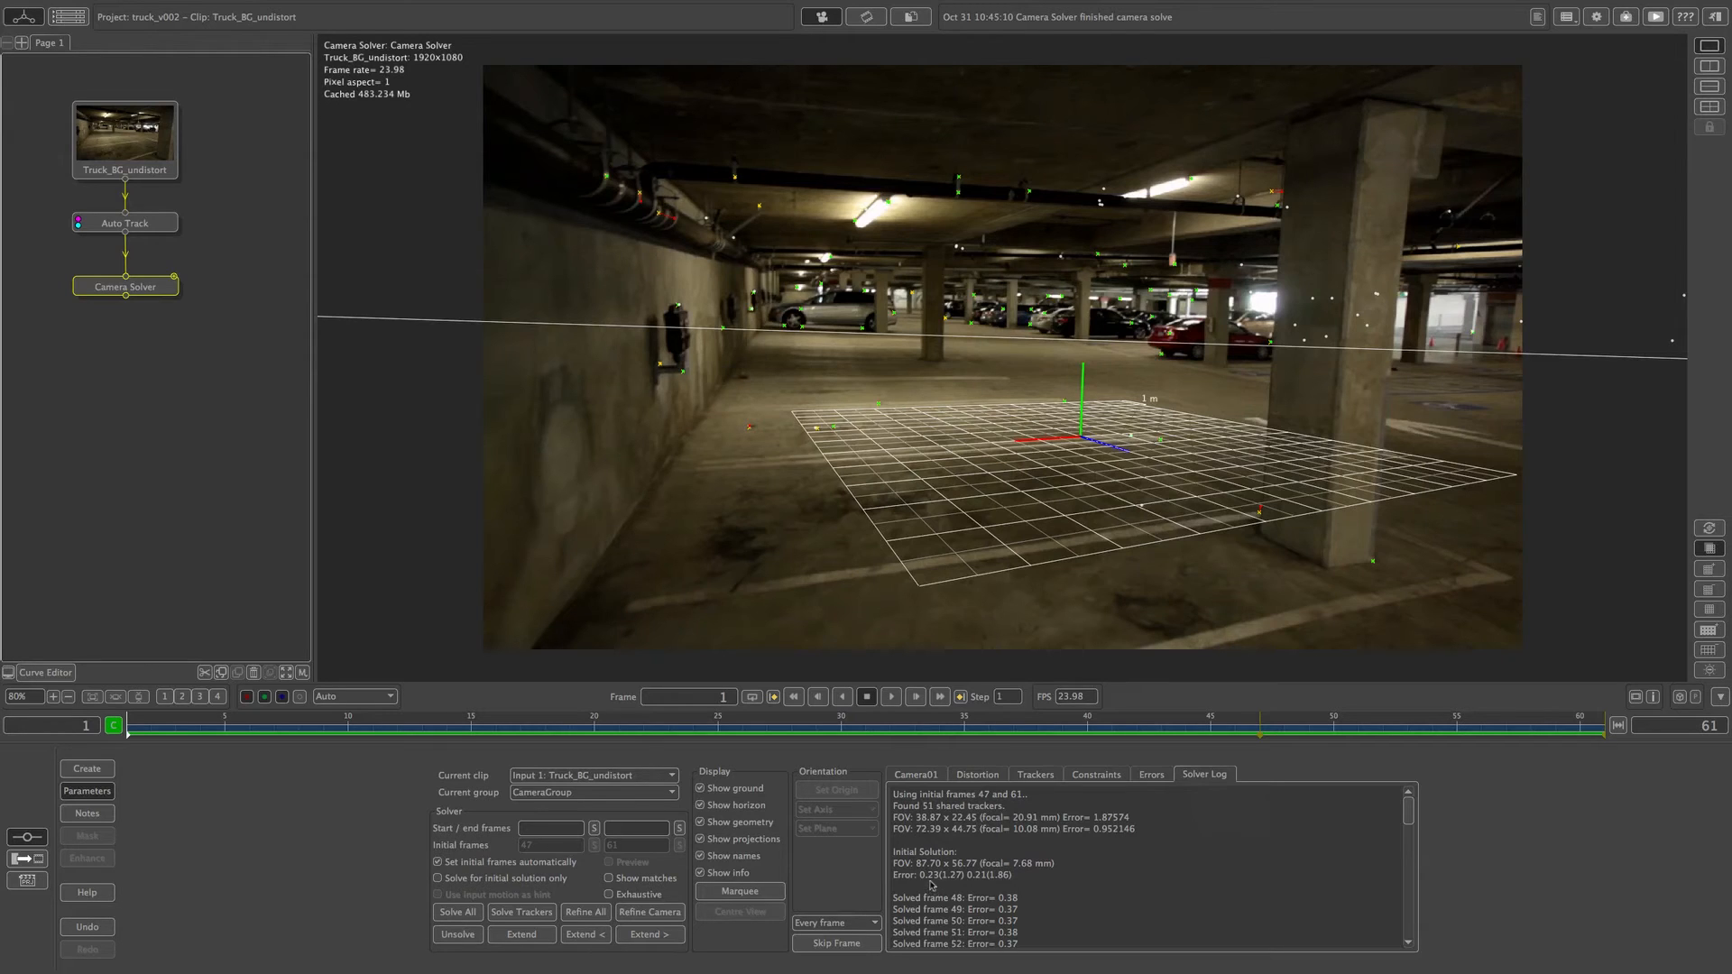
left_click_drag(1404, 819, 1416, 835)
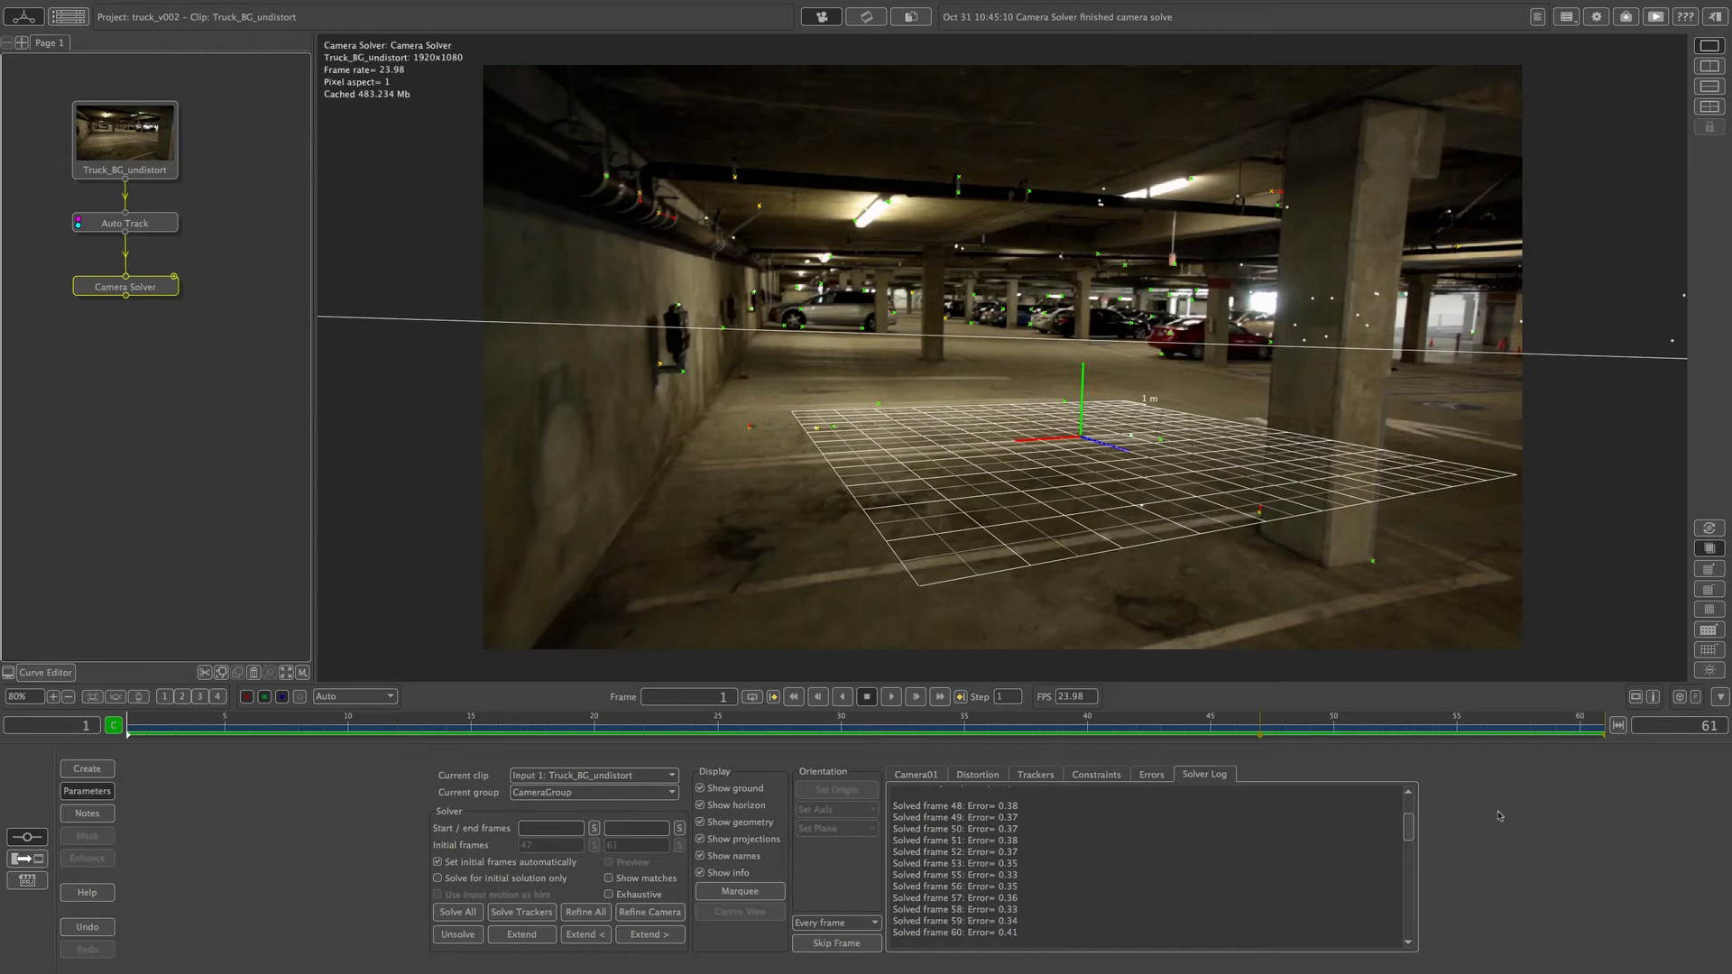
left_click_drag(1416, 836, 1424, 880)
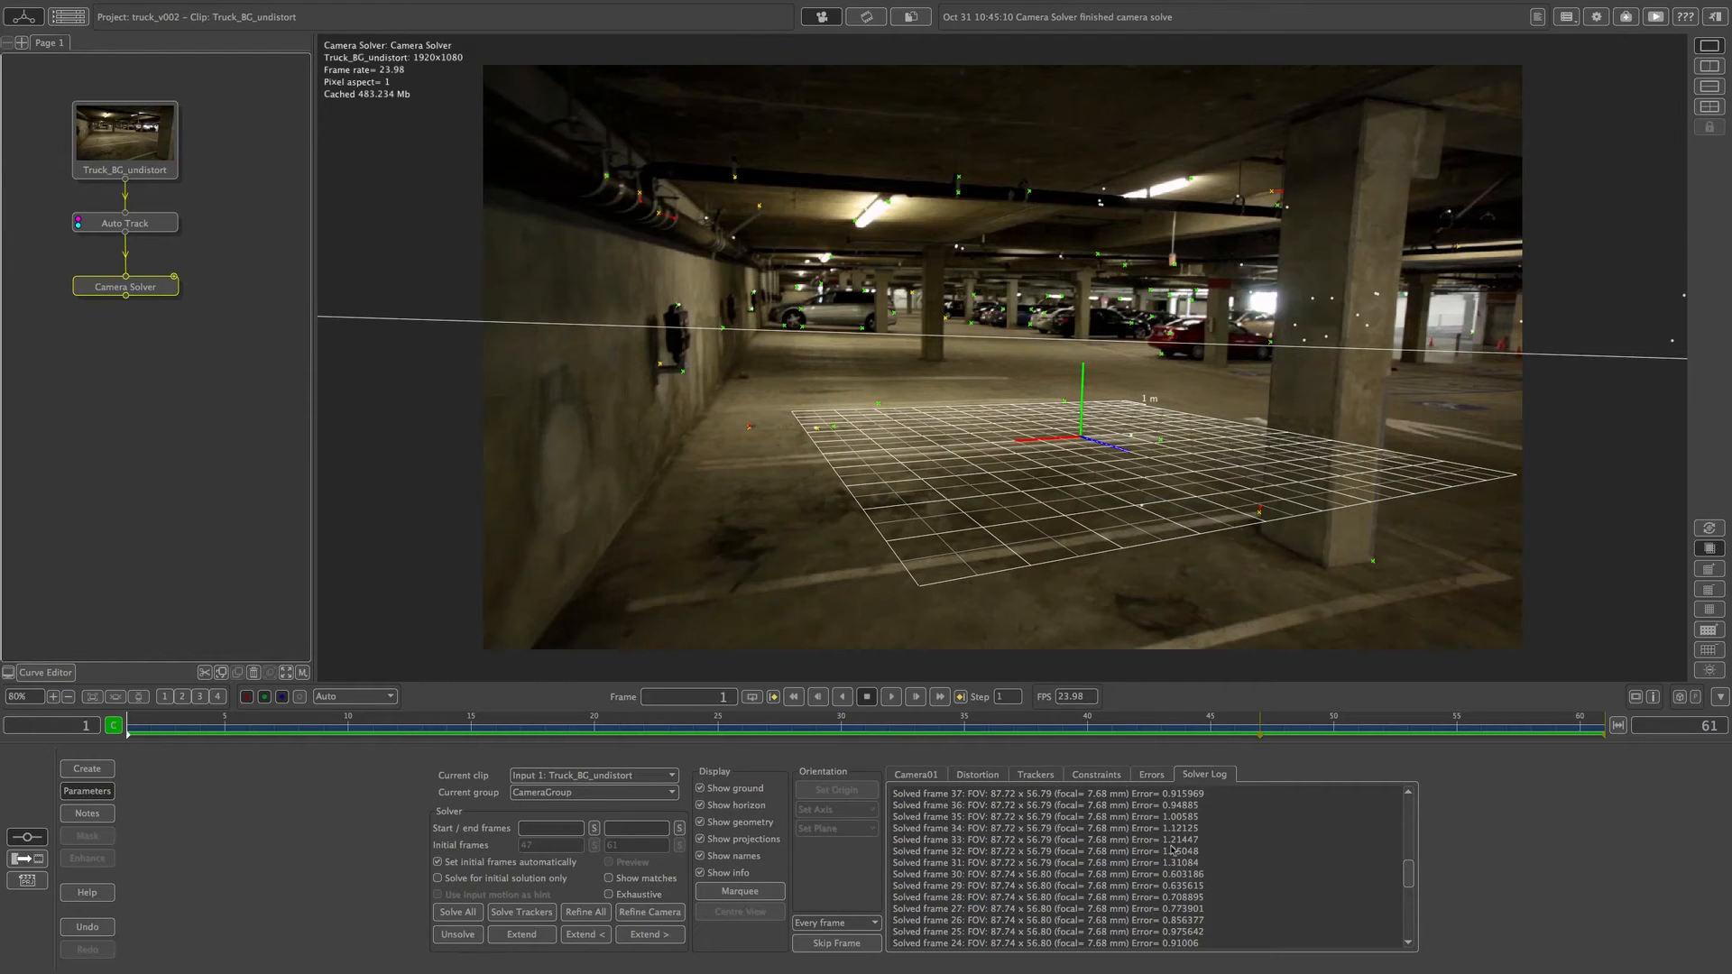
left_click_drag(1415, 888, 1408, 801)
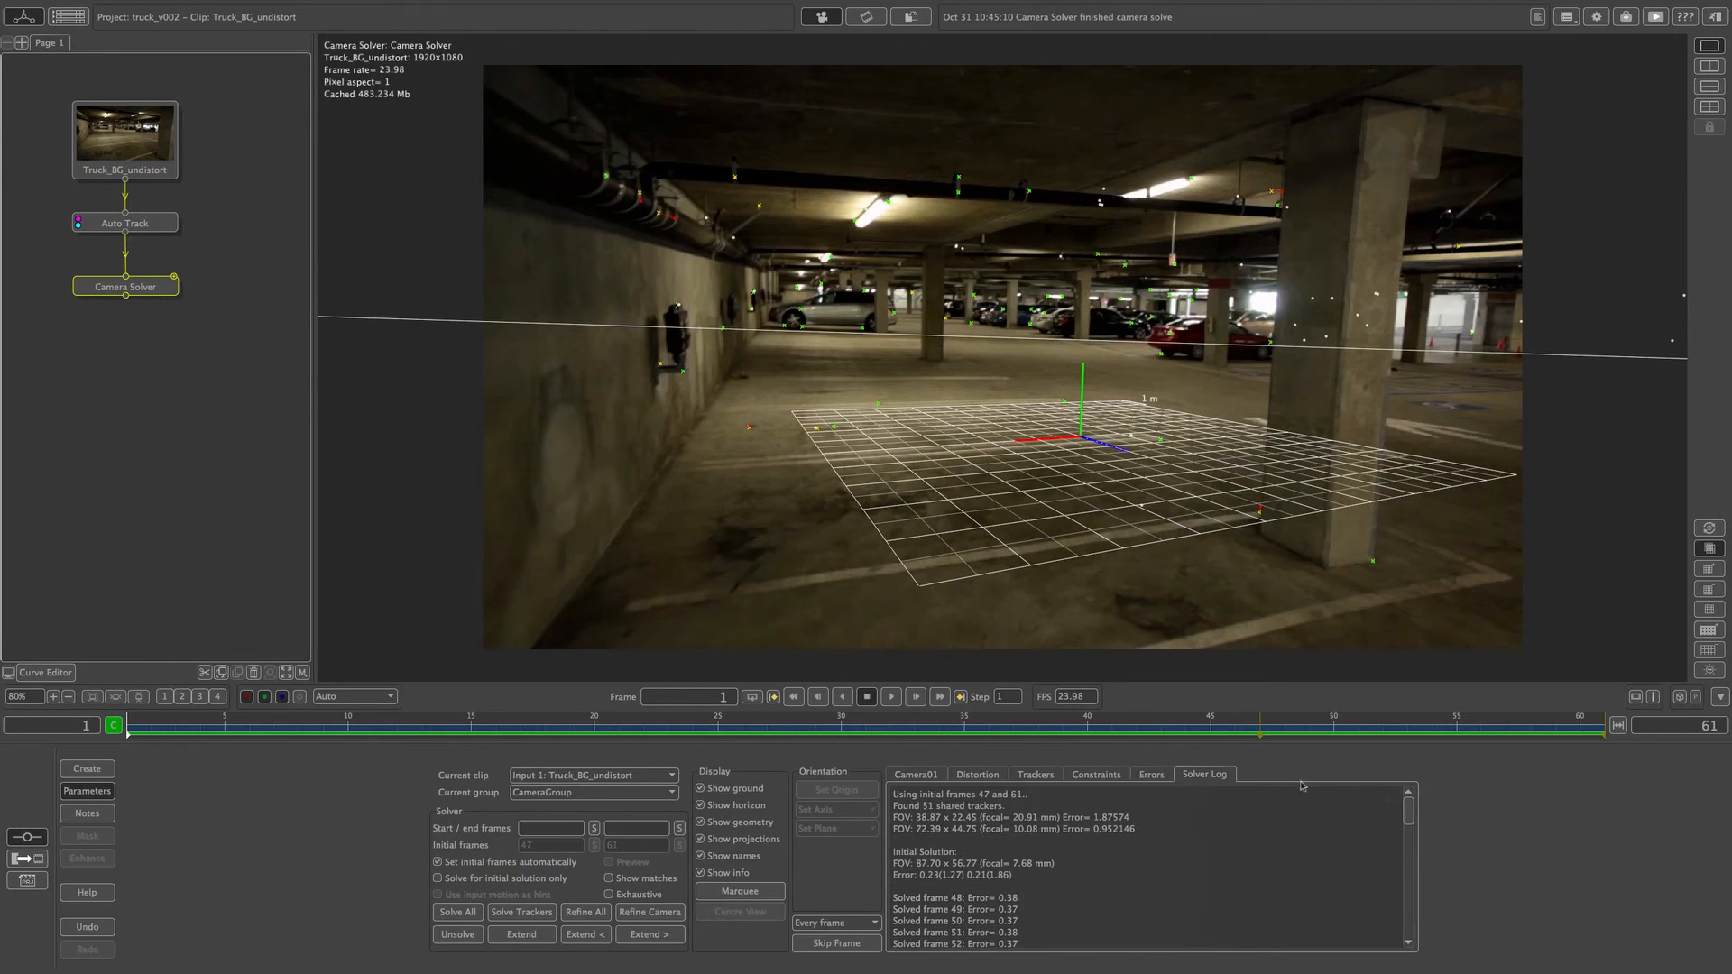
Select all trackers with strongly spiking curves in the solver's error graph and delete them in the Auto Track node.
left_click(1154, 777)
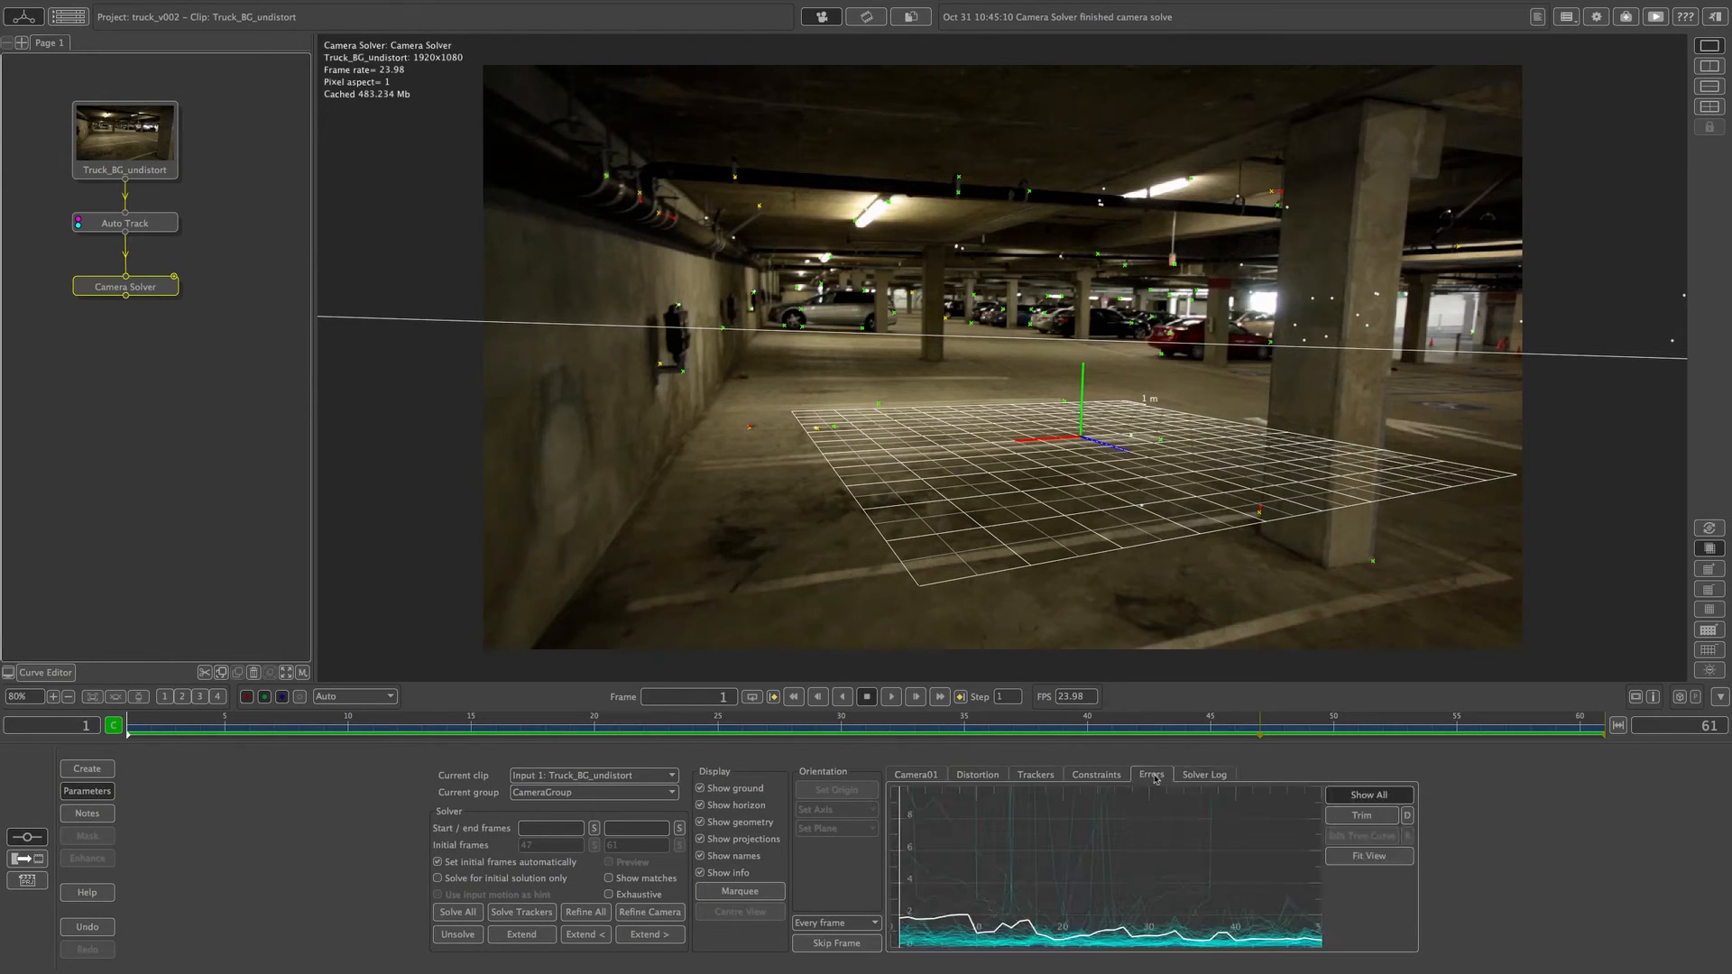
mouse_move(1214, 839)
left_click(1213, 819)
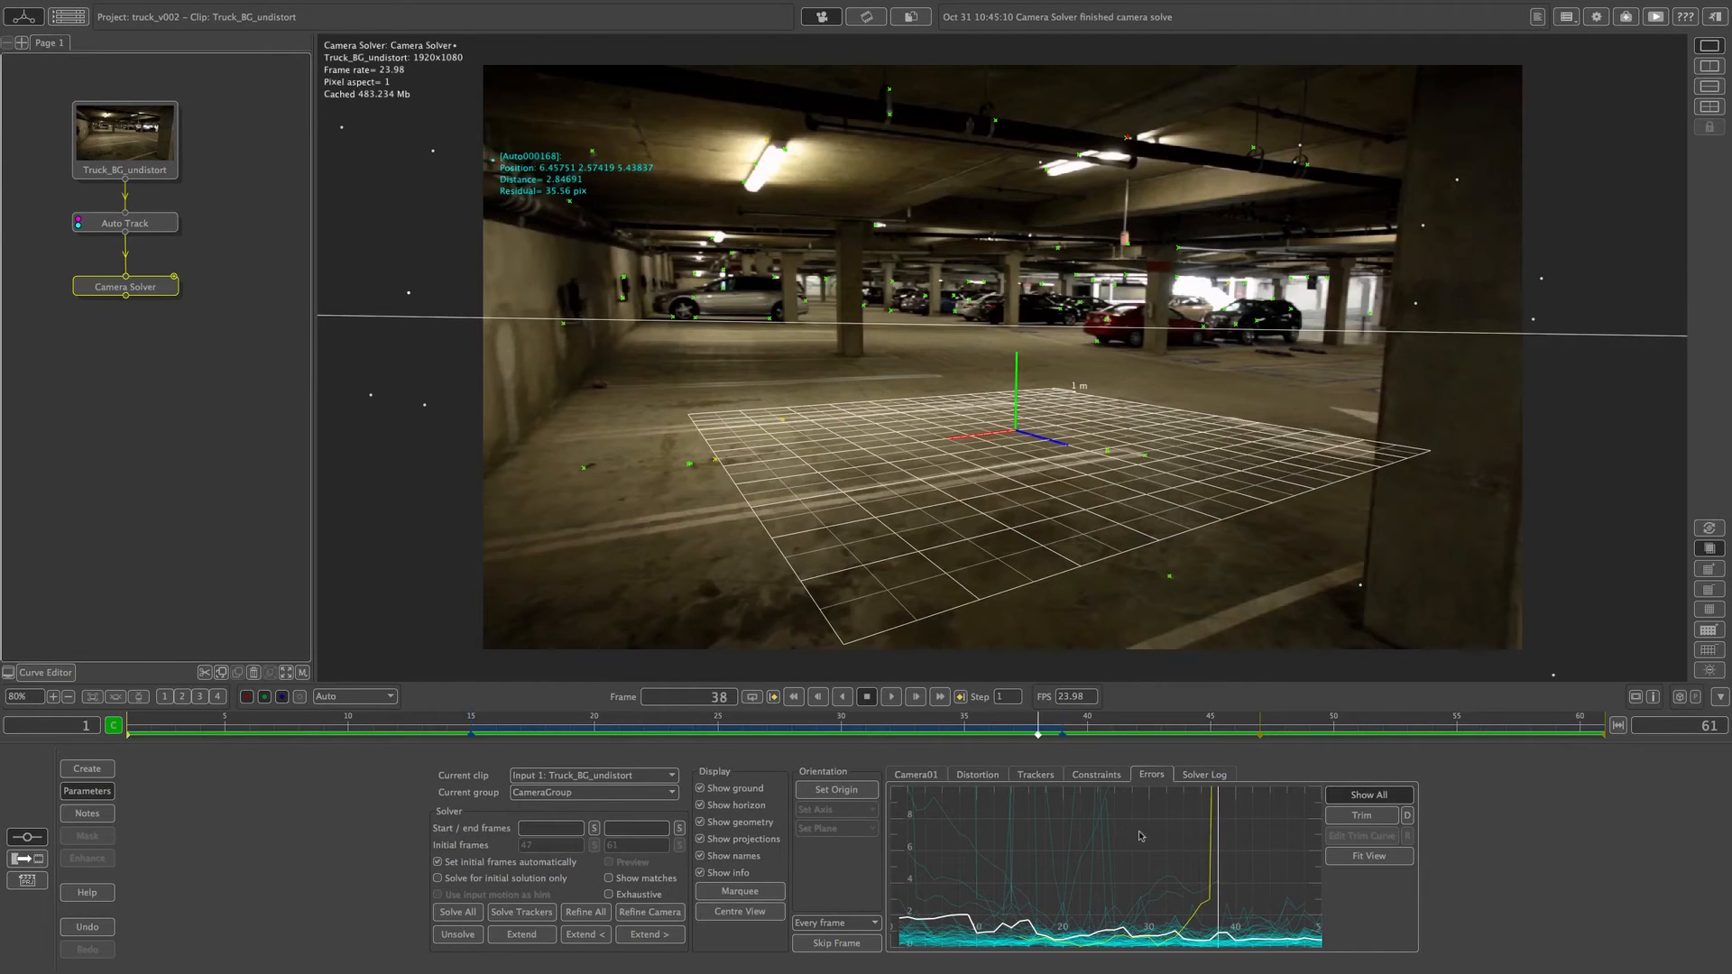
left_click(1101, 810, "shift")
left_click(1105, 807, "shift")
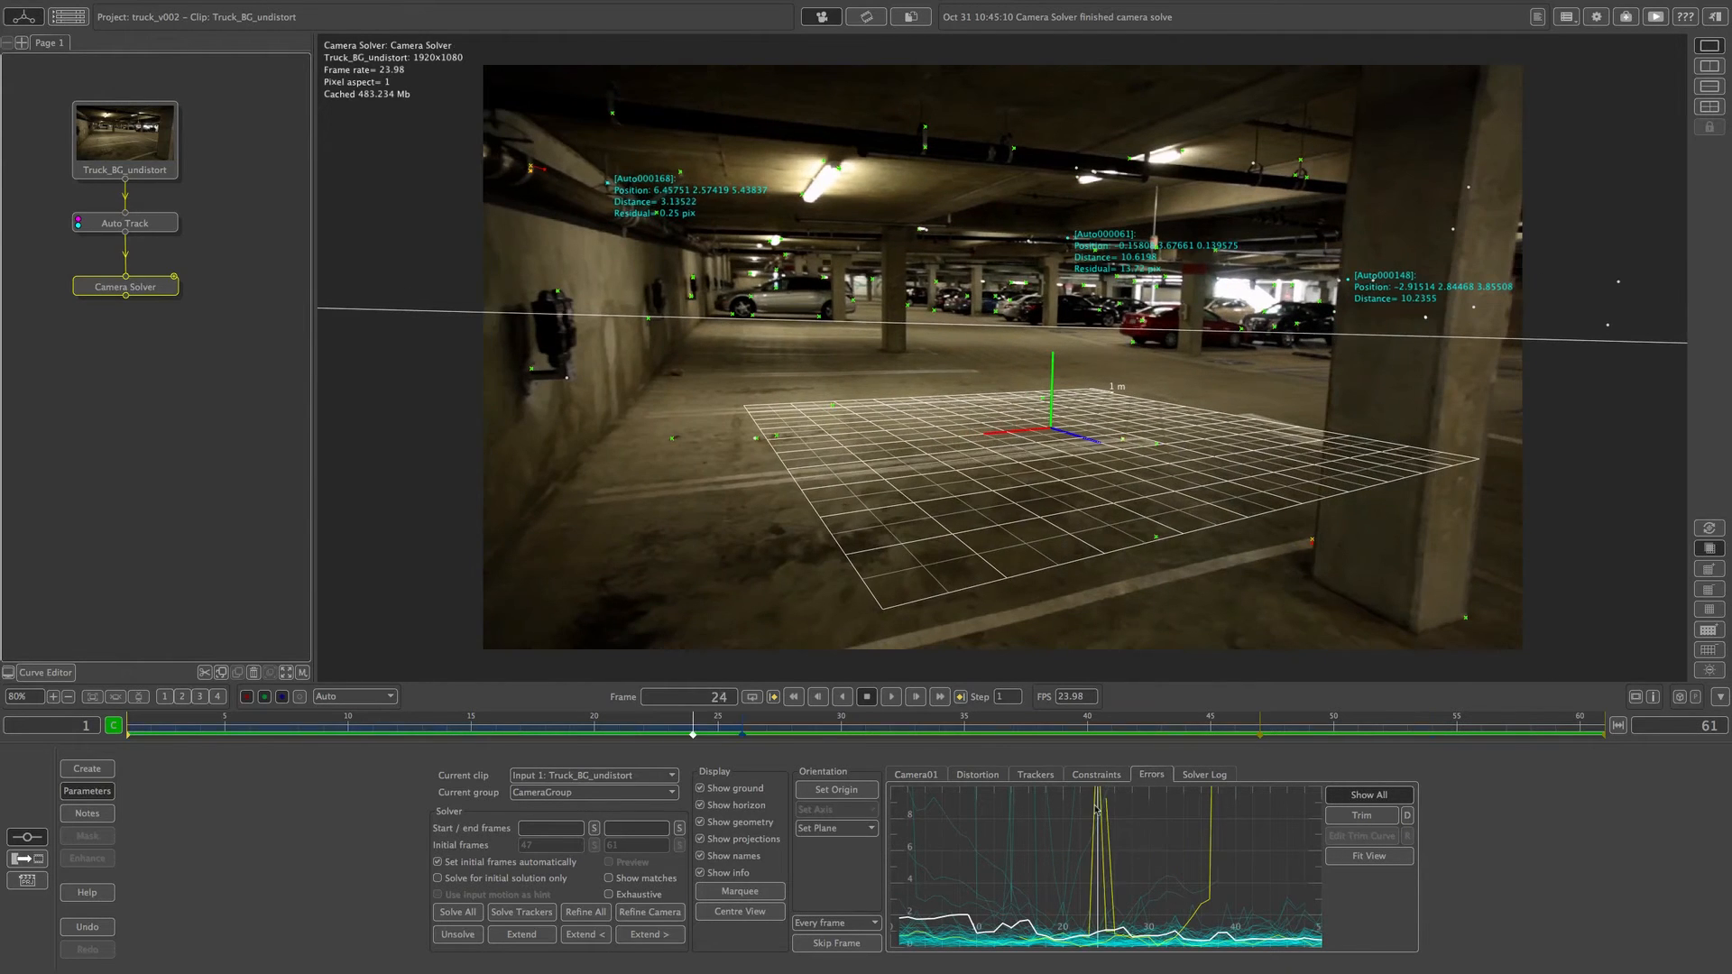
left_click(1069, 801, "shift")
left_click(1069, 802, "shift")
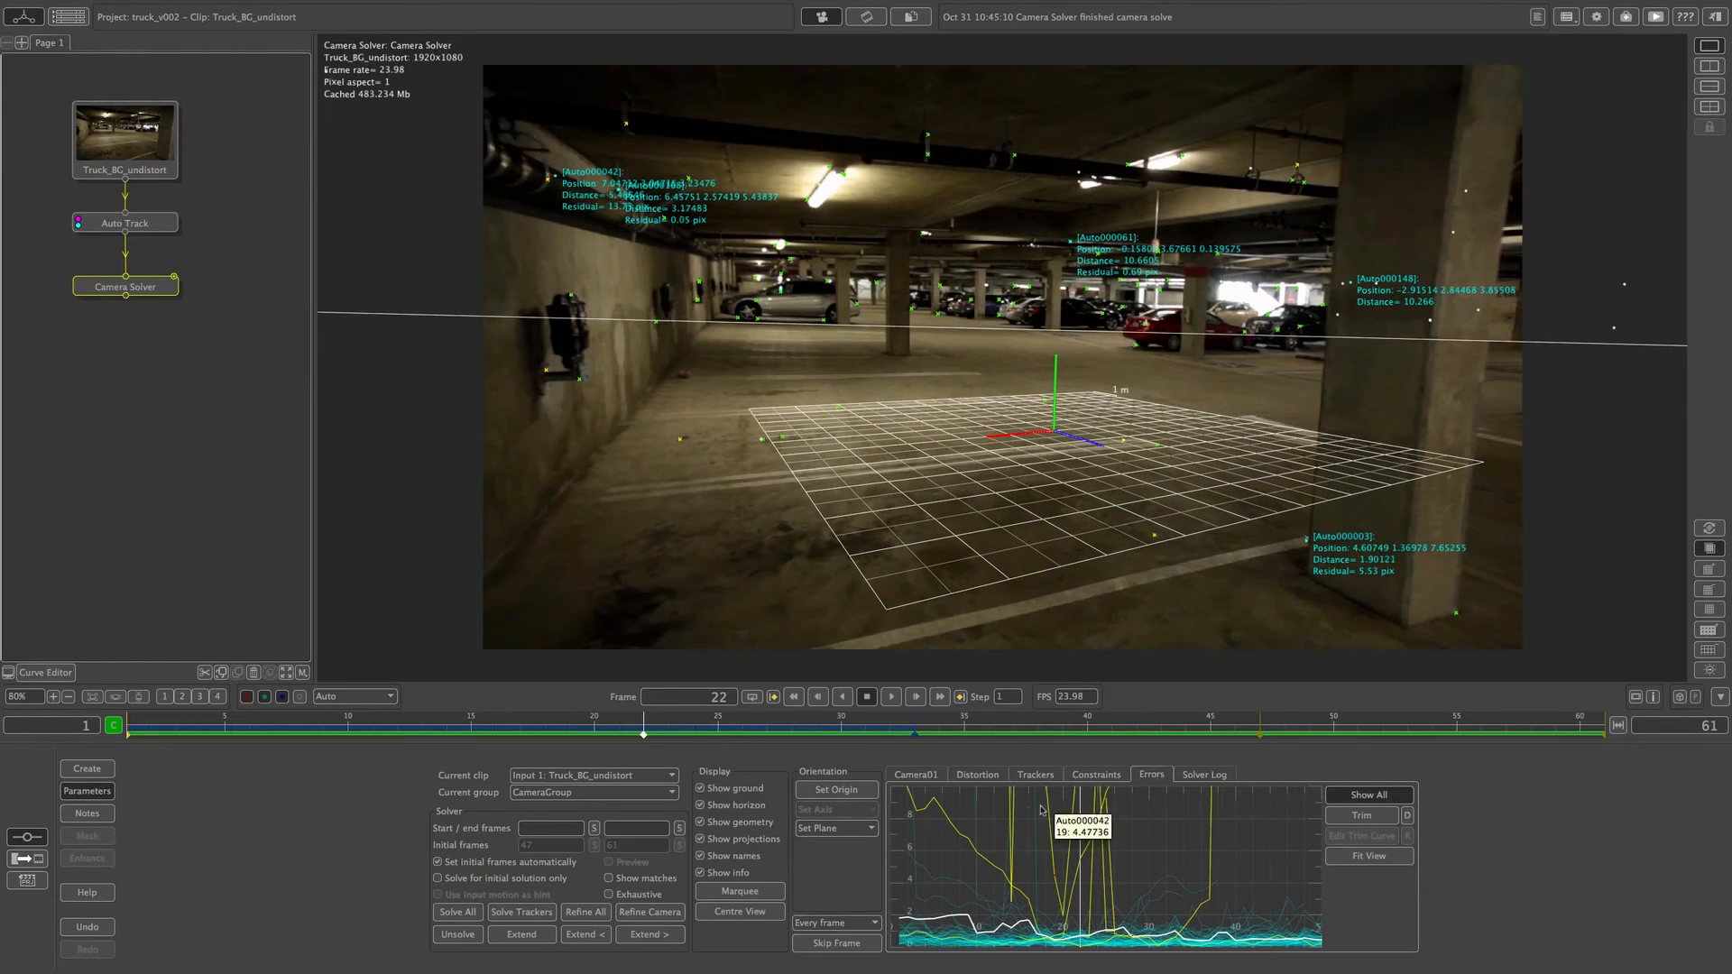
left_click(1032, 806, "shift")
left_click(976, 815, "shift")
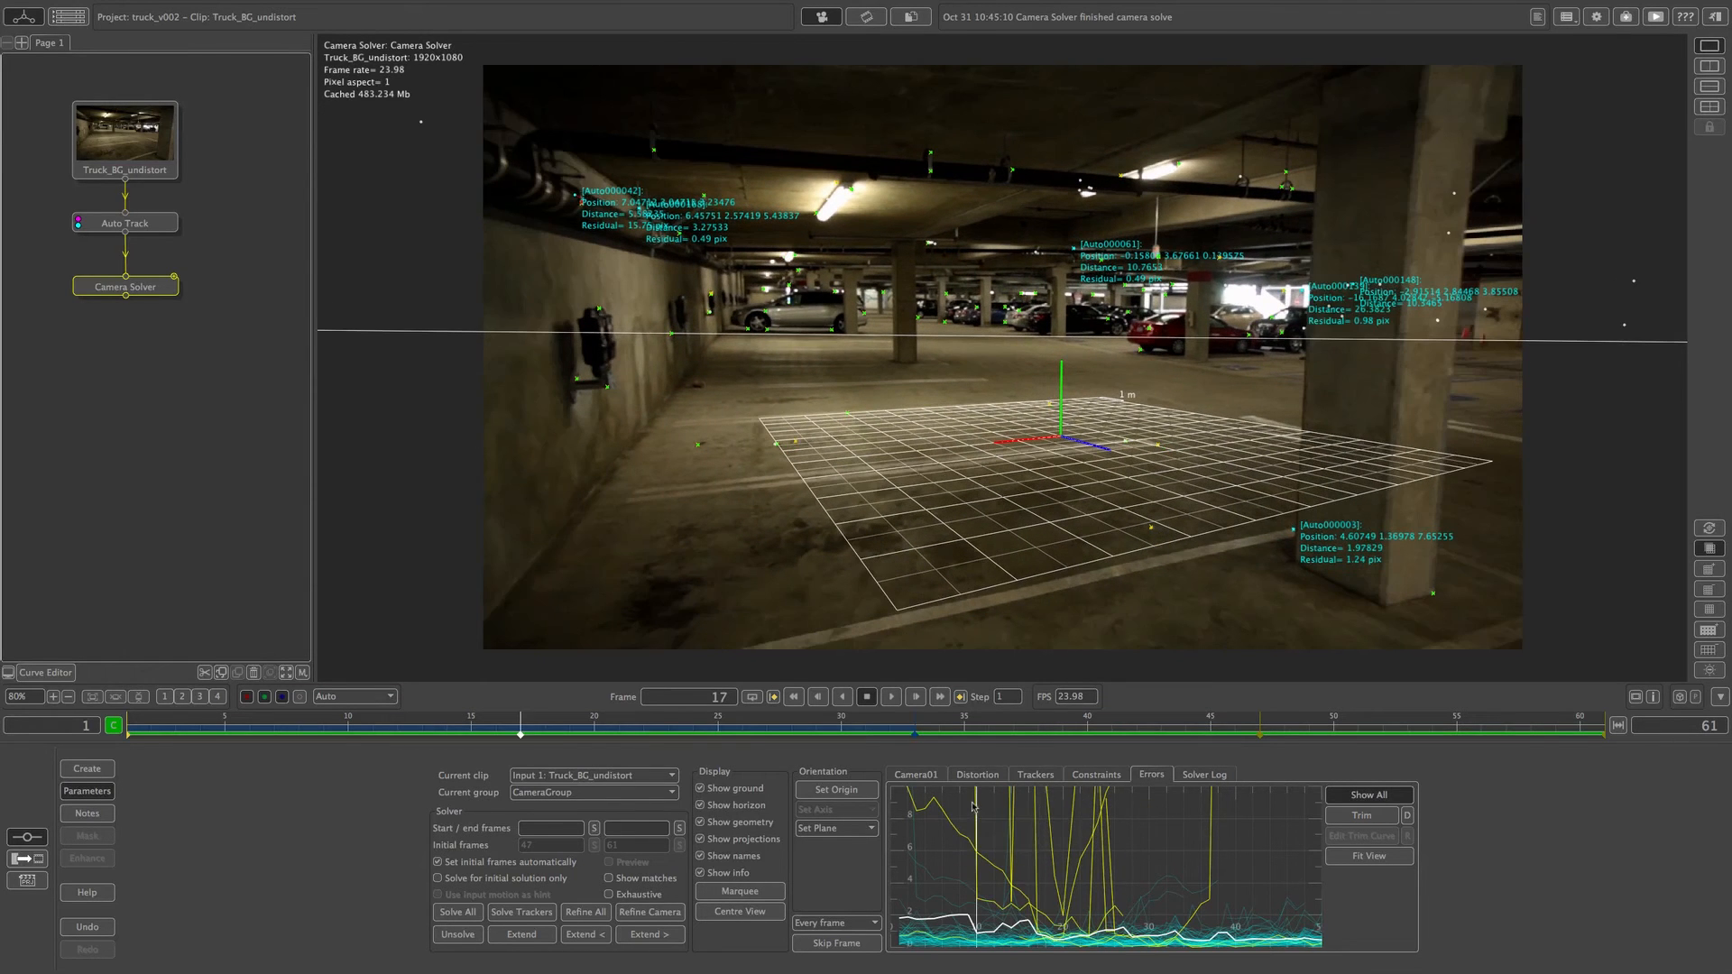
left_click(916, 821, "shift")
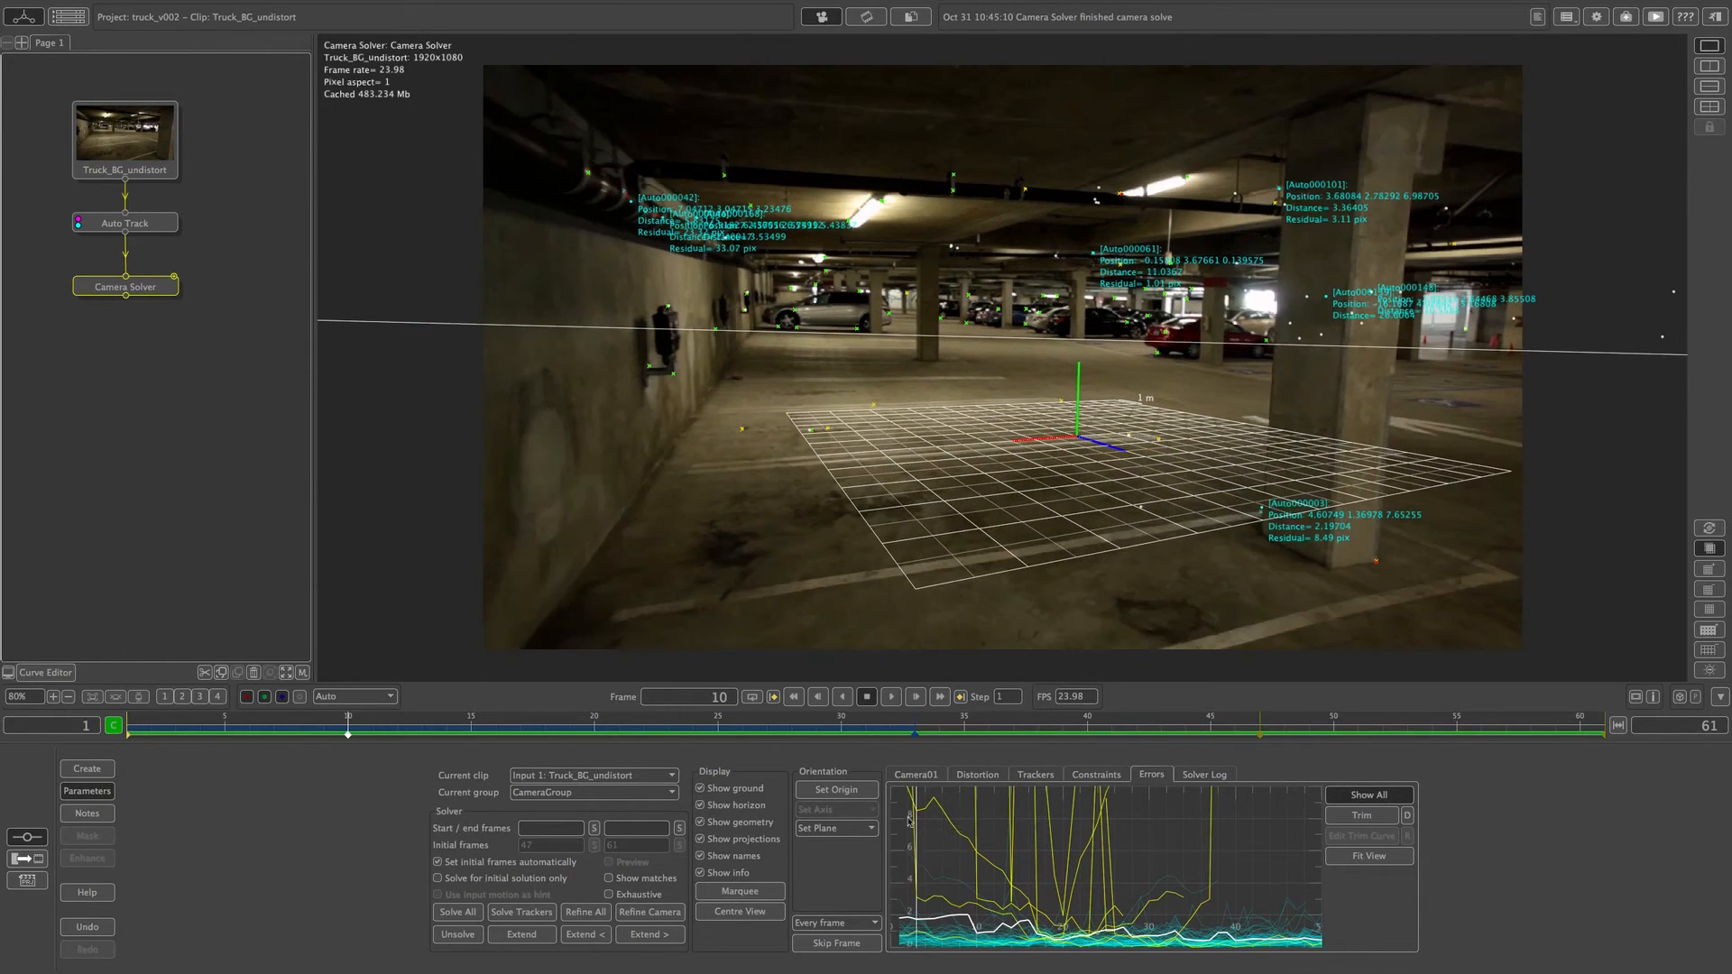
left_click(942, 870, "shift")
left_click(1038, 861, "shift")
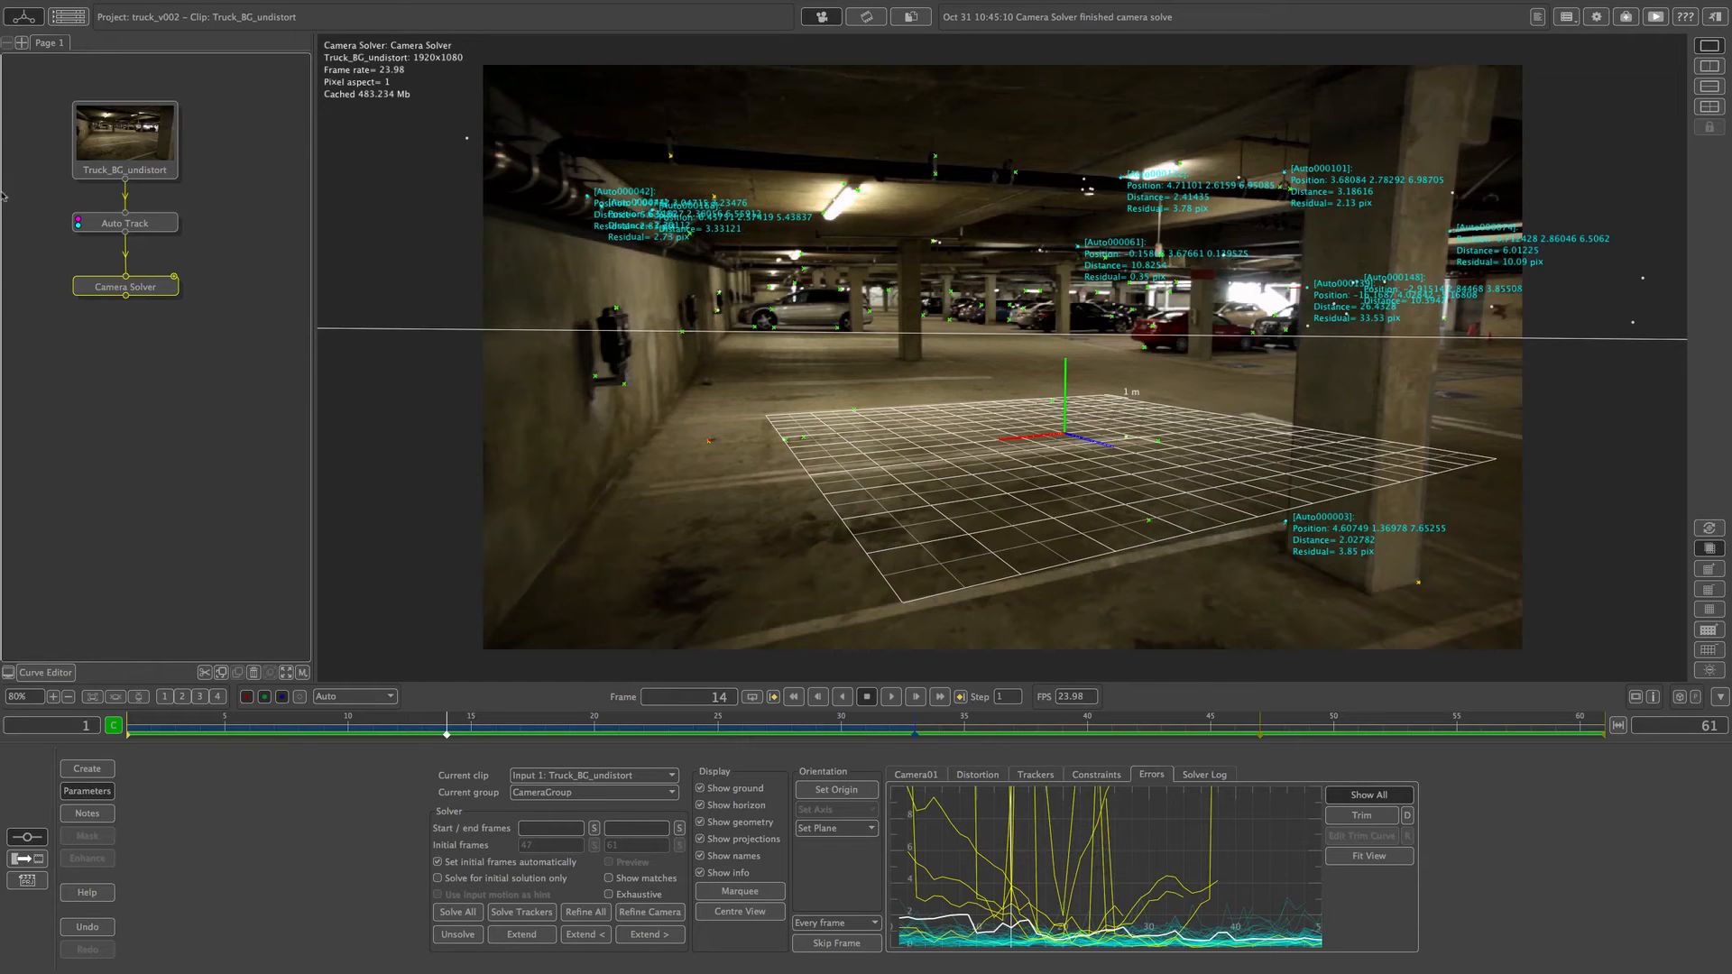
double_click(150, 224)
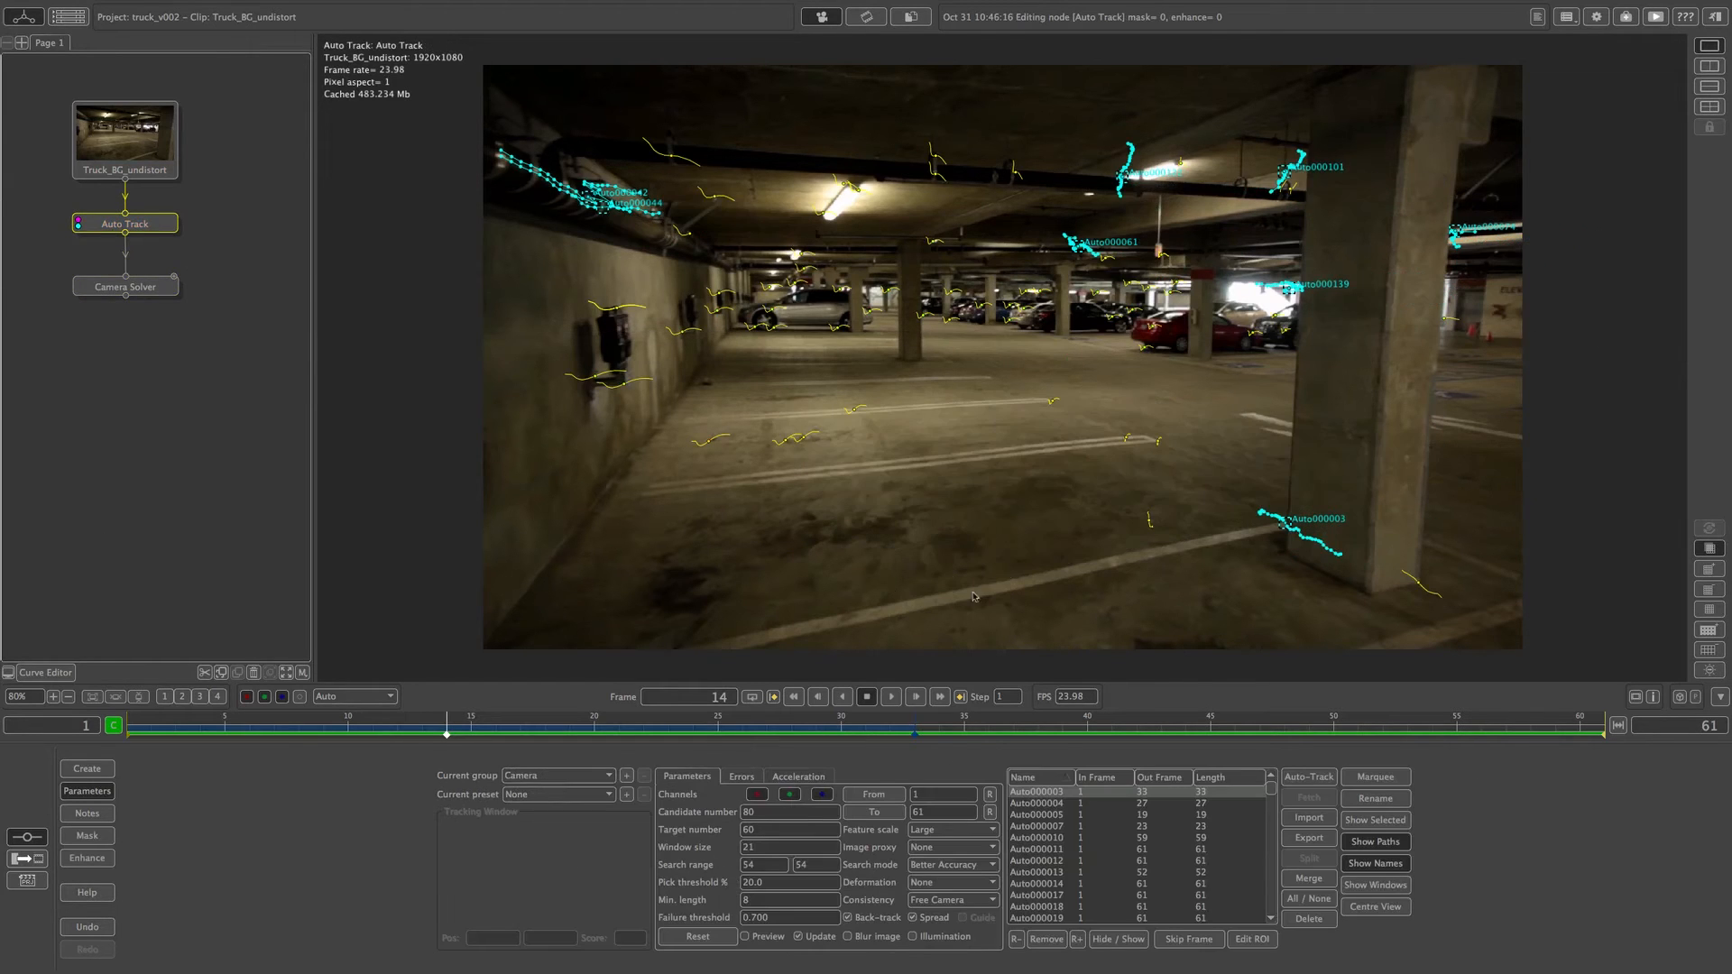
left_click(1308, 923)
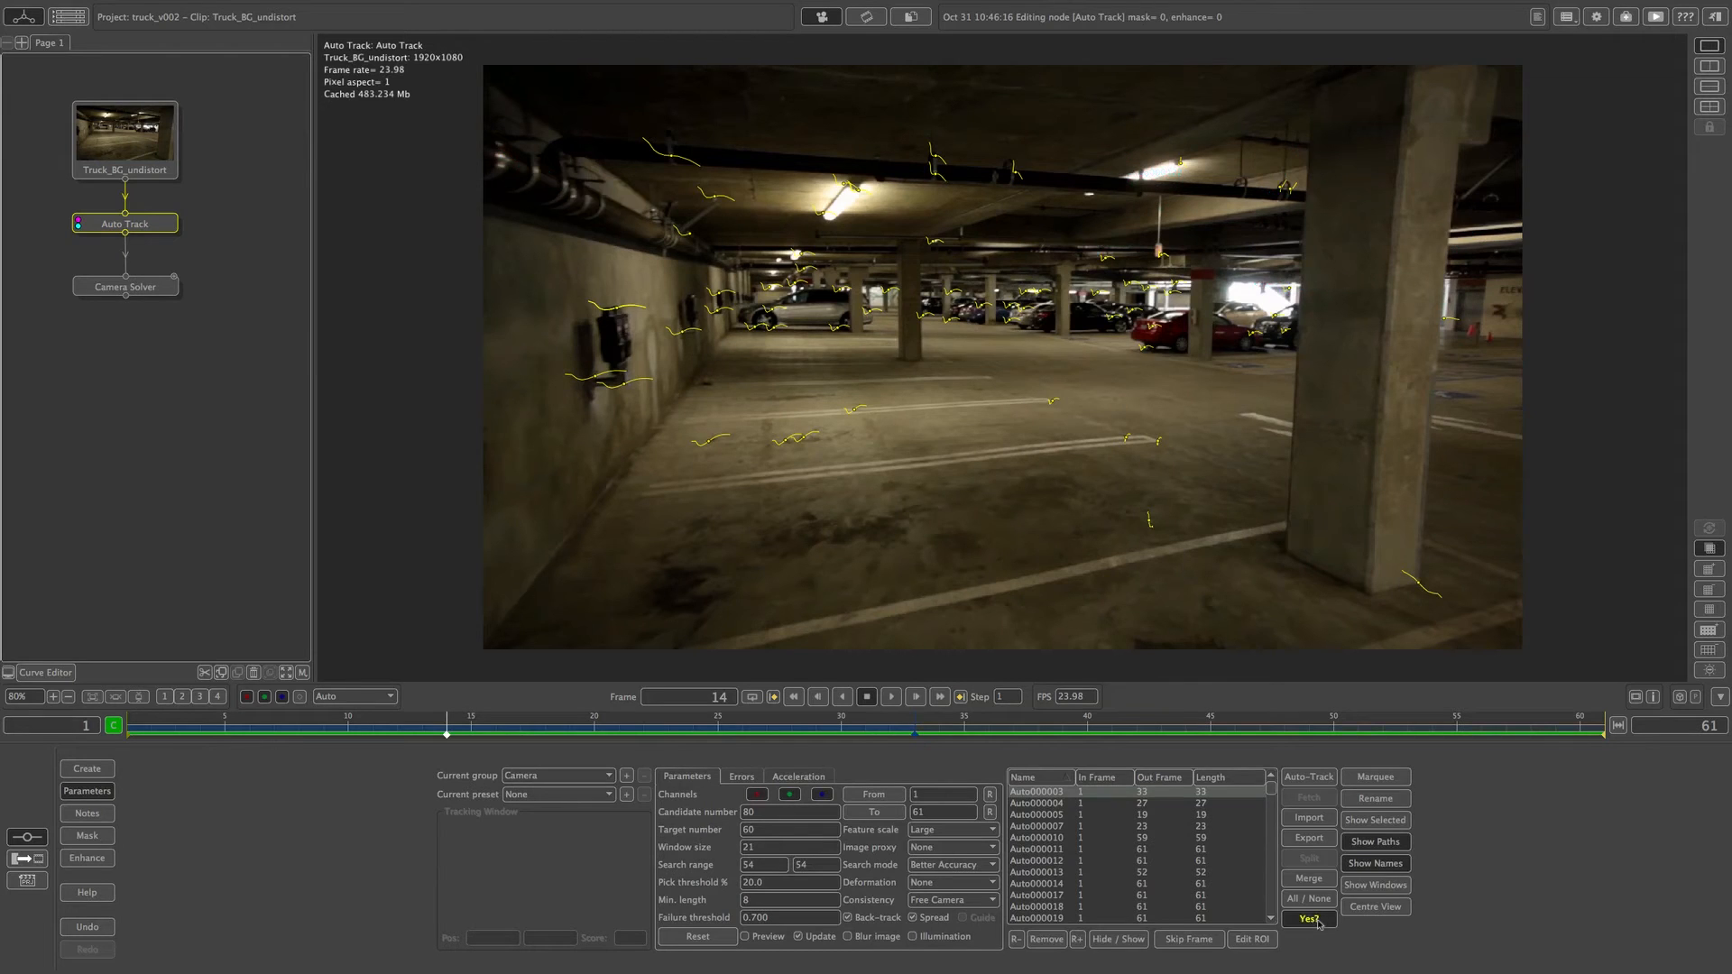
Select the trackers with the remaining small error peaks across the Camera Solver graph and delete them in the Auto Track node.
double_click(143, 290)
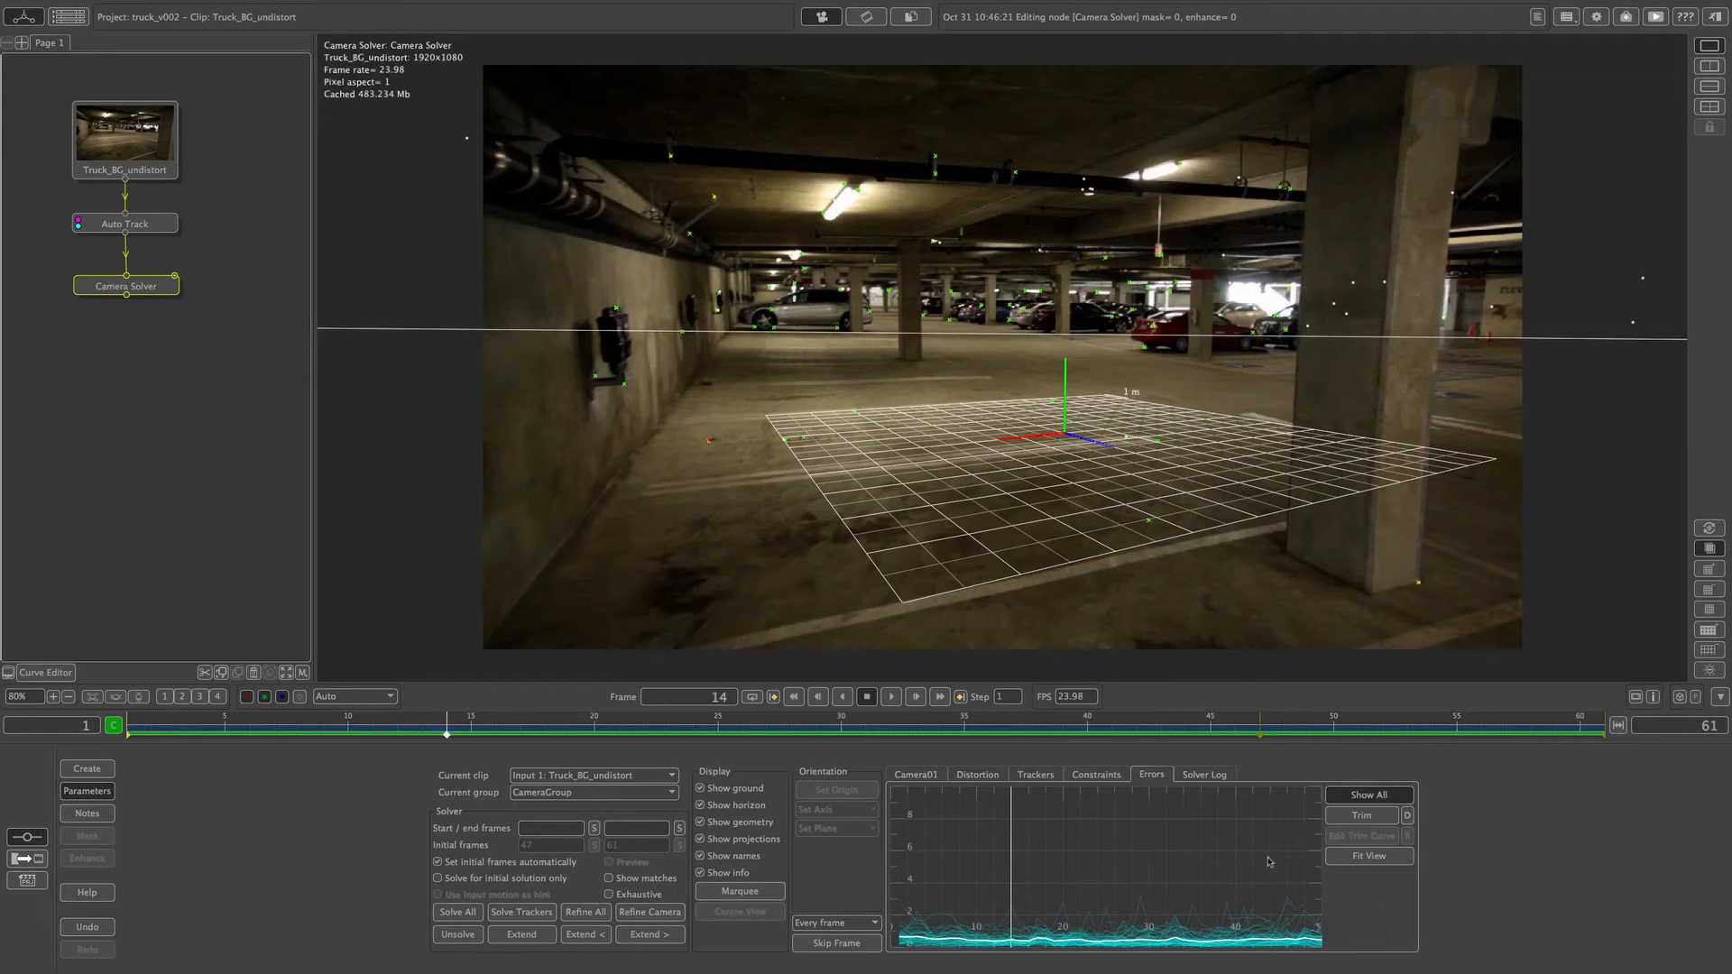
left_click(1142, 899)
left_click(1142, 900)
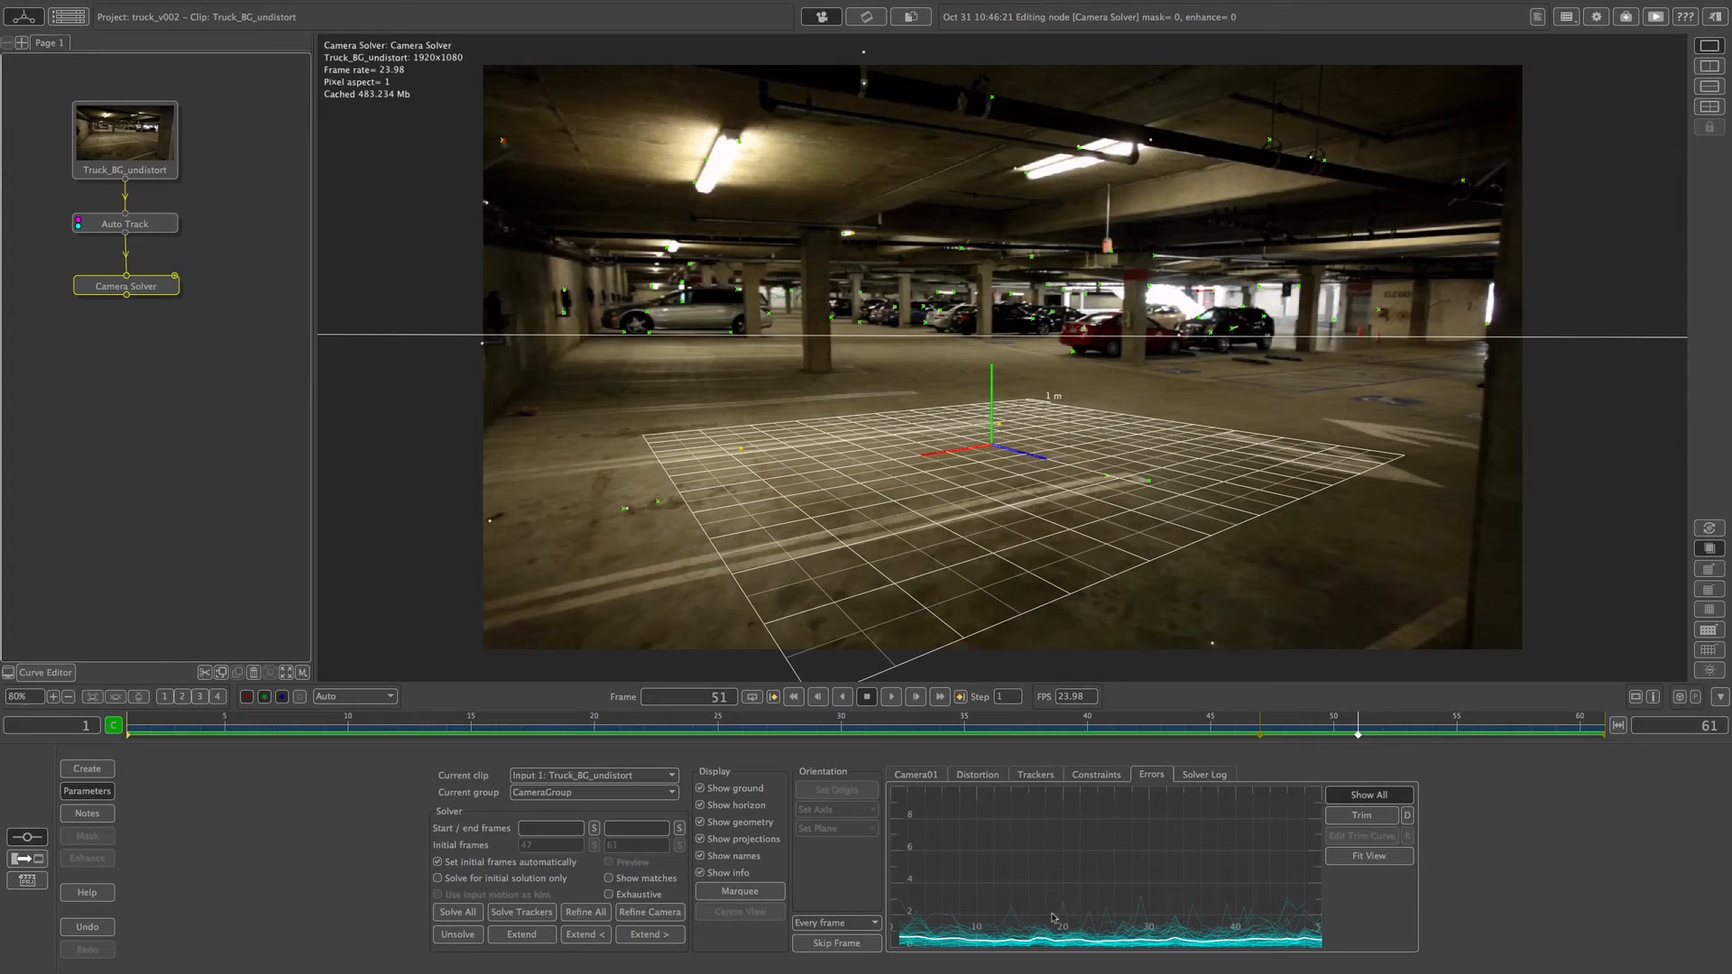
left_click(901, 907)
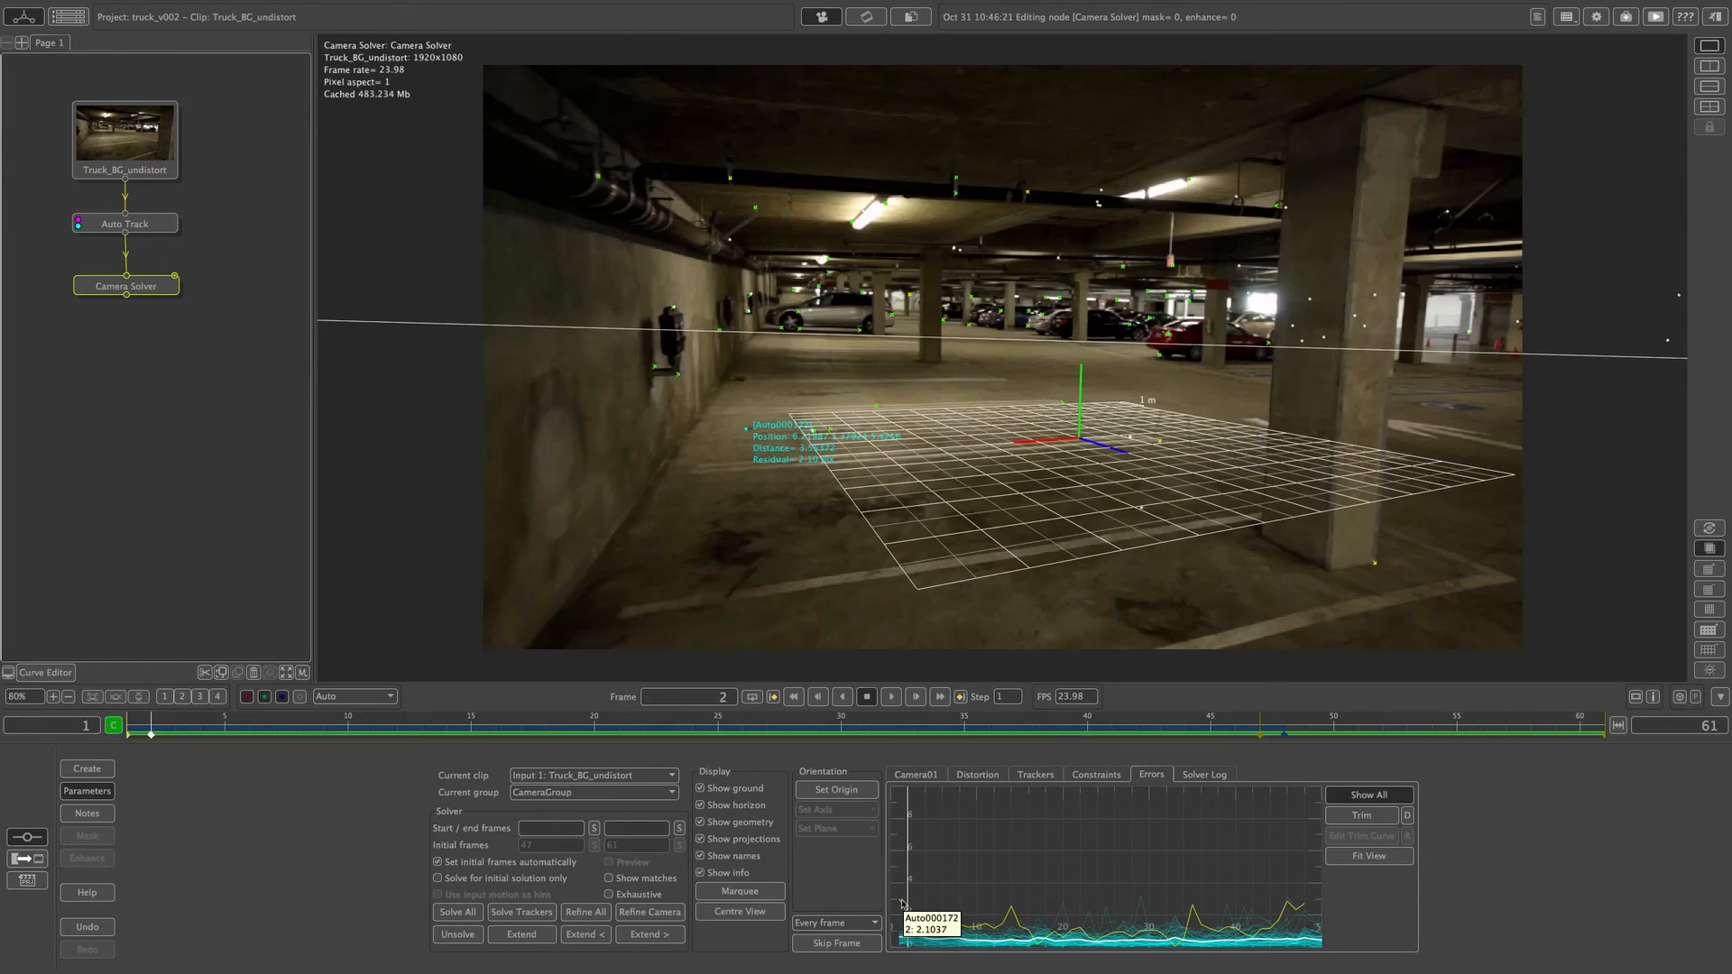
left_click(1063, 904, "shift")
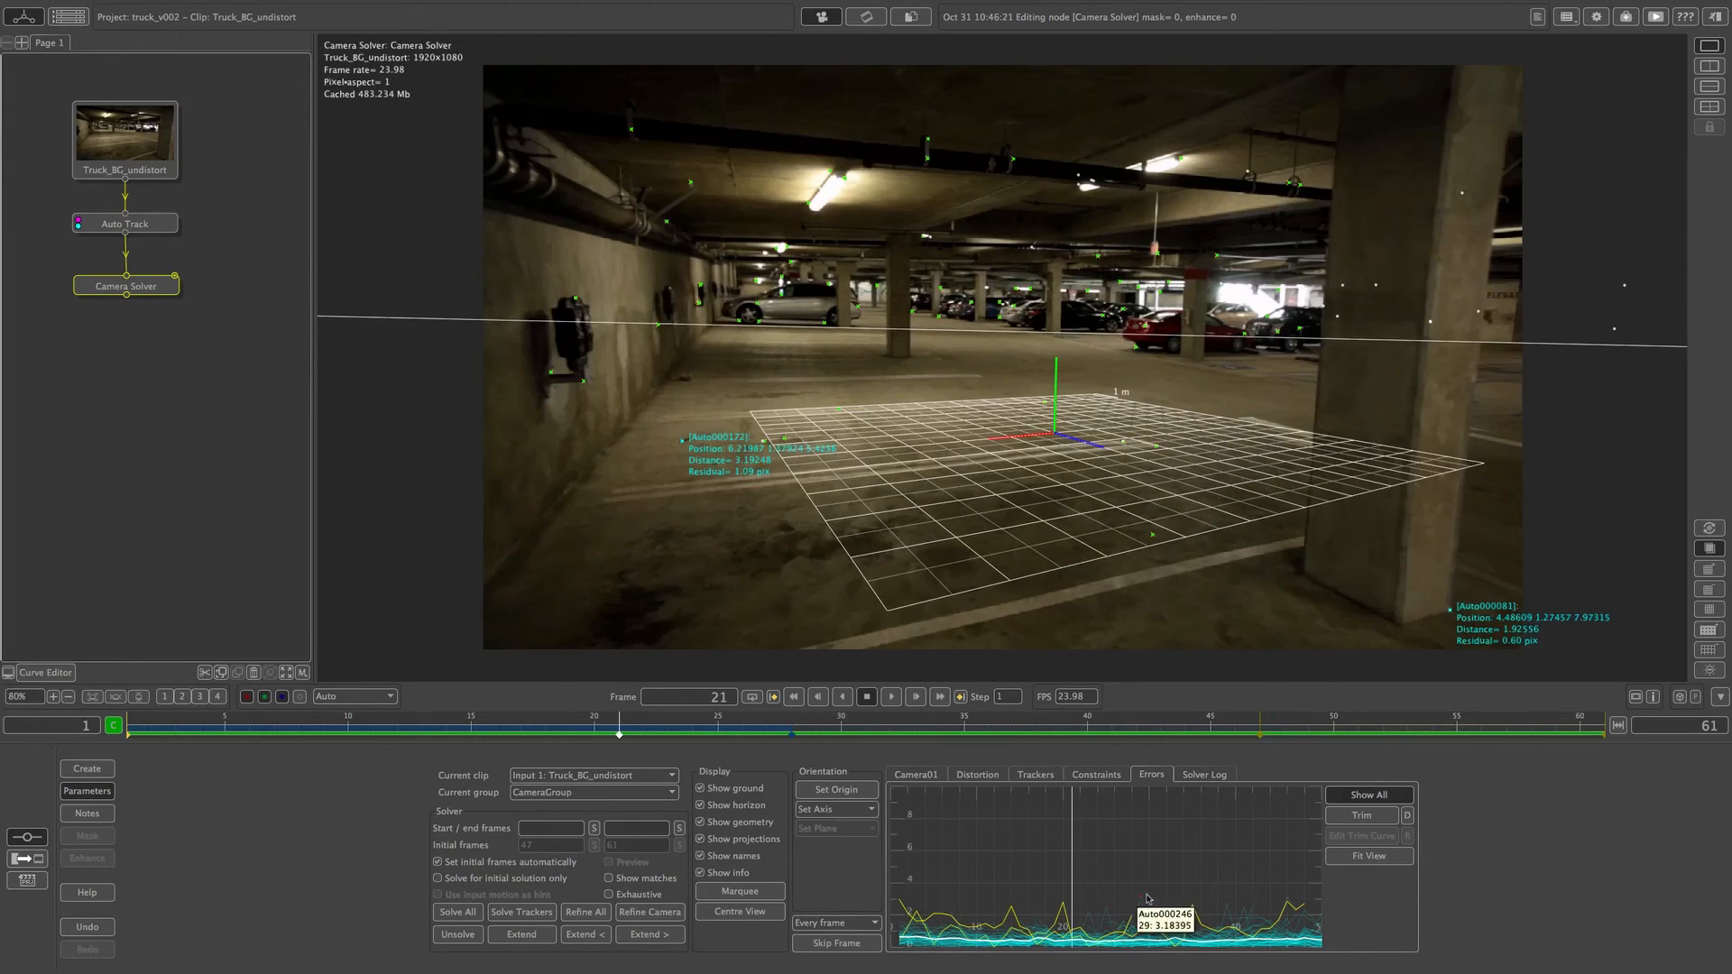
left_click(1140, 899, "shift")
left_click(1227, 902, "shift")
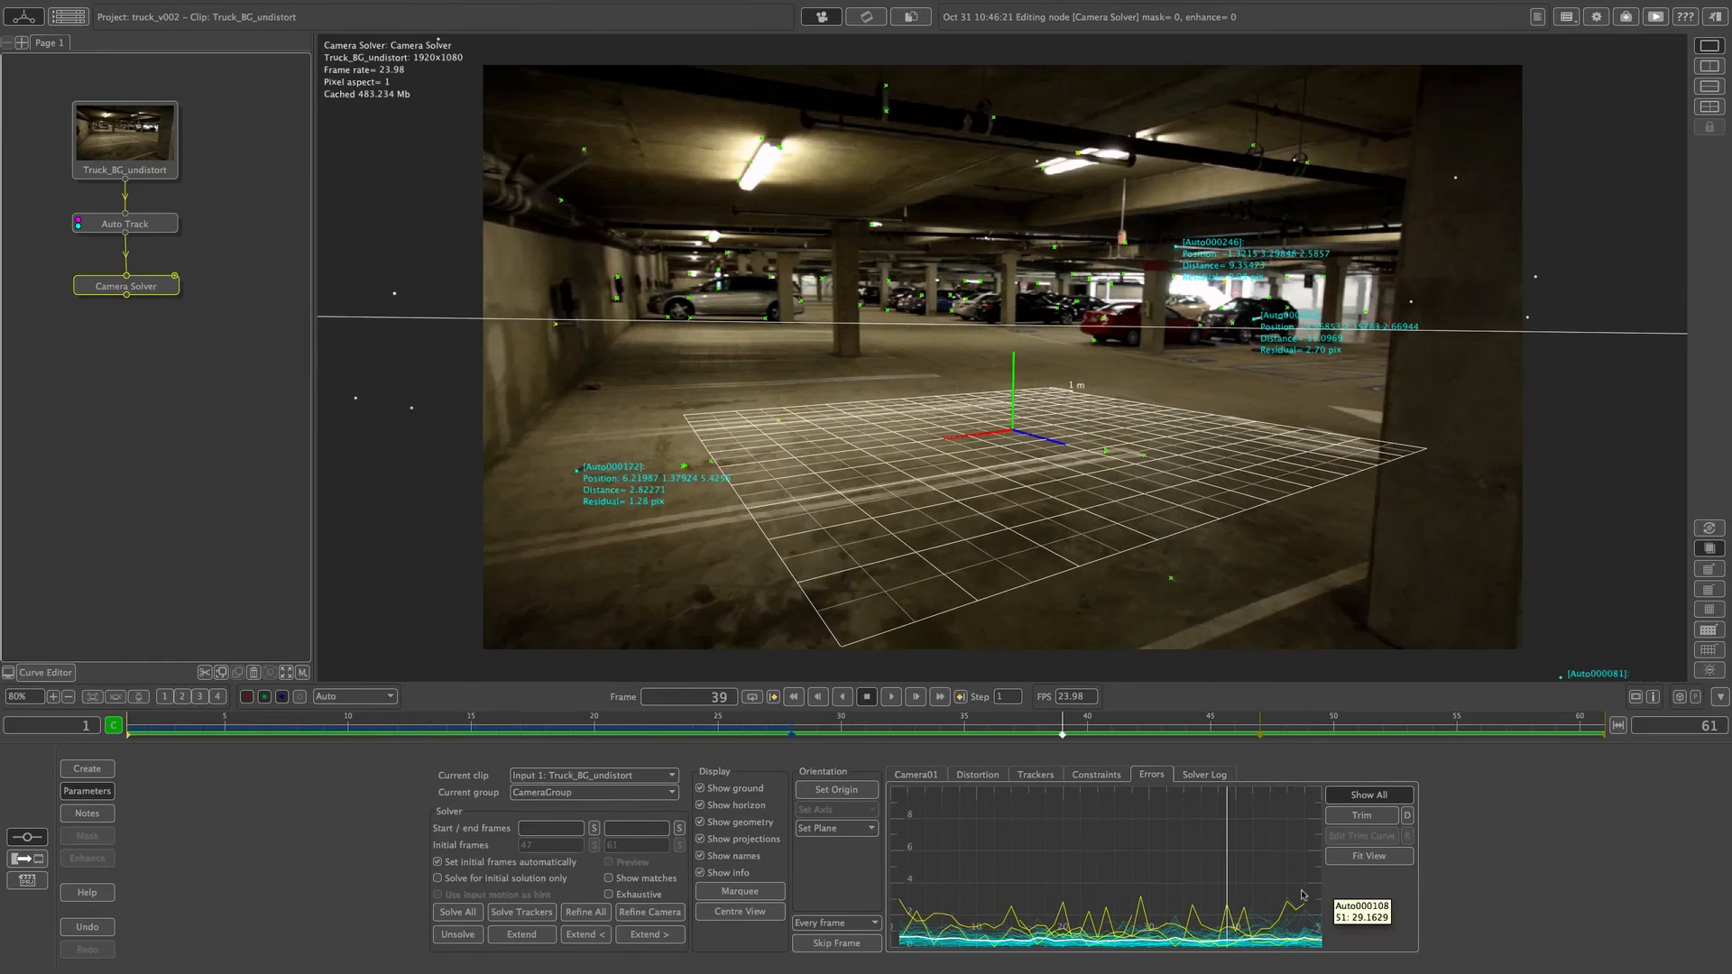
left_click(1295, 892, "shift")
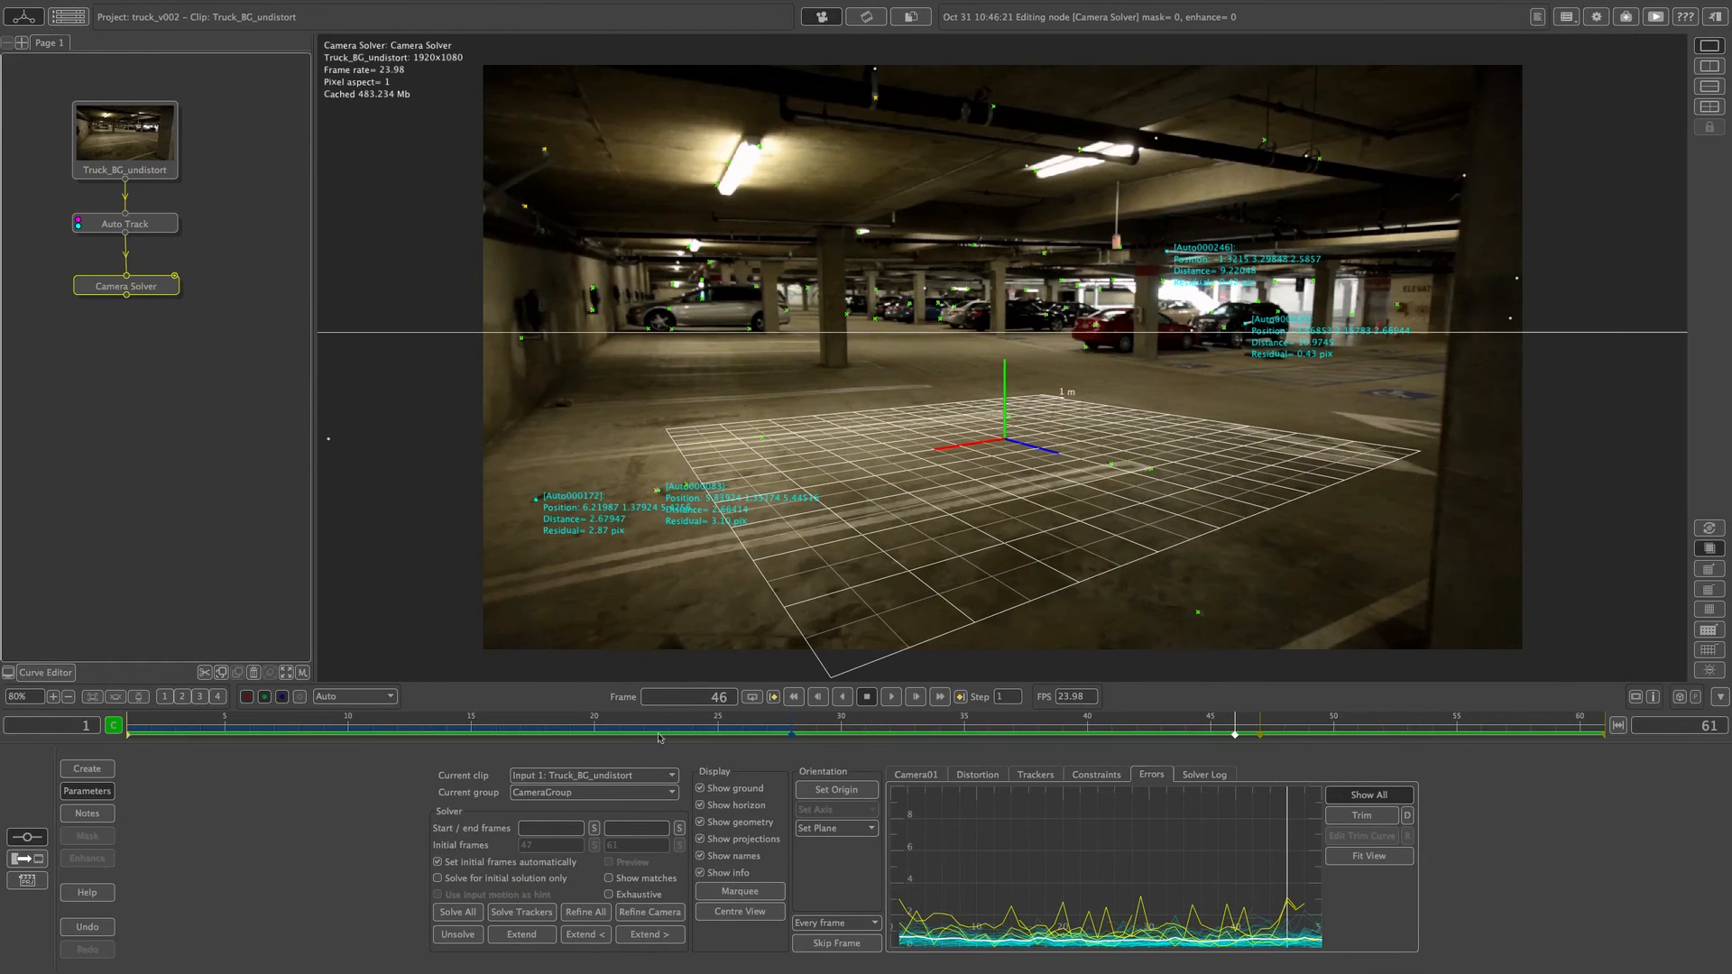
left_click_drag(153, 229, 158, 233)
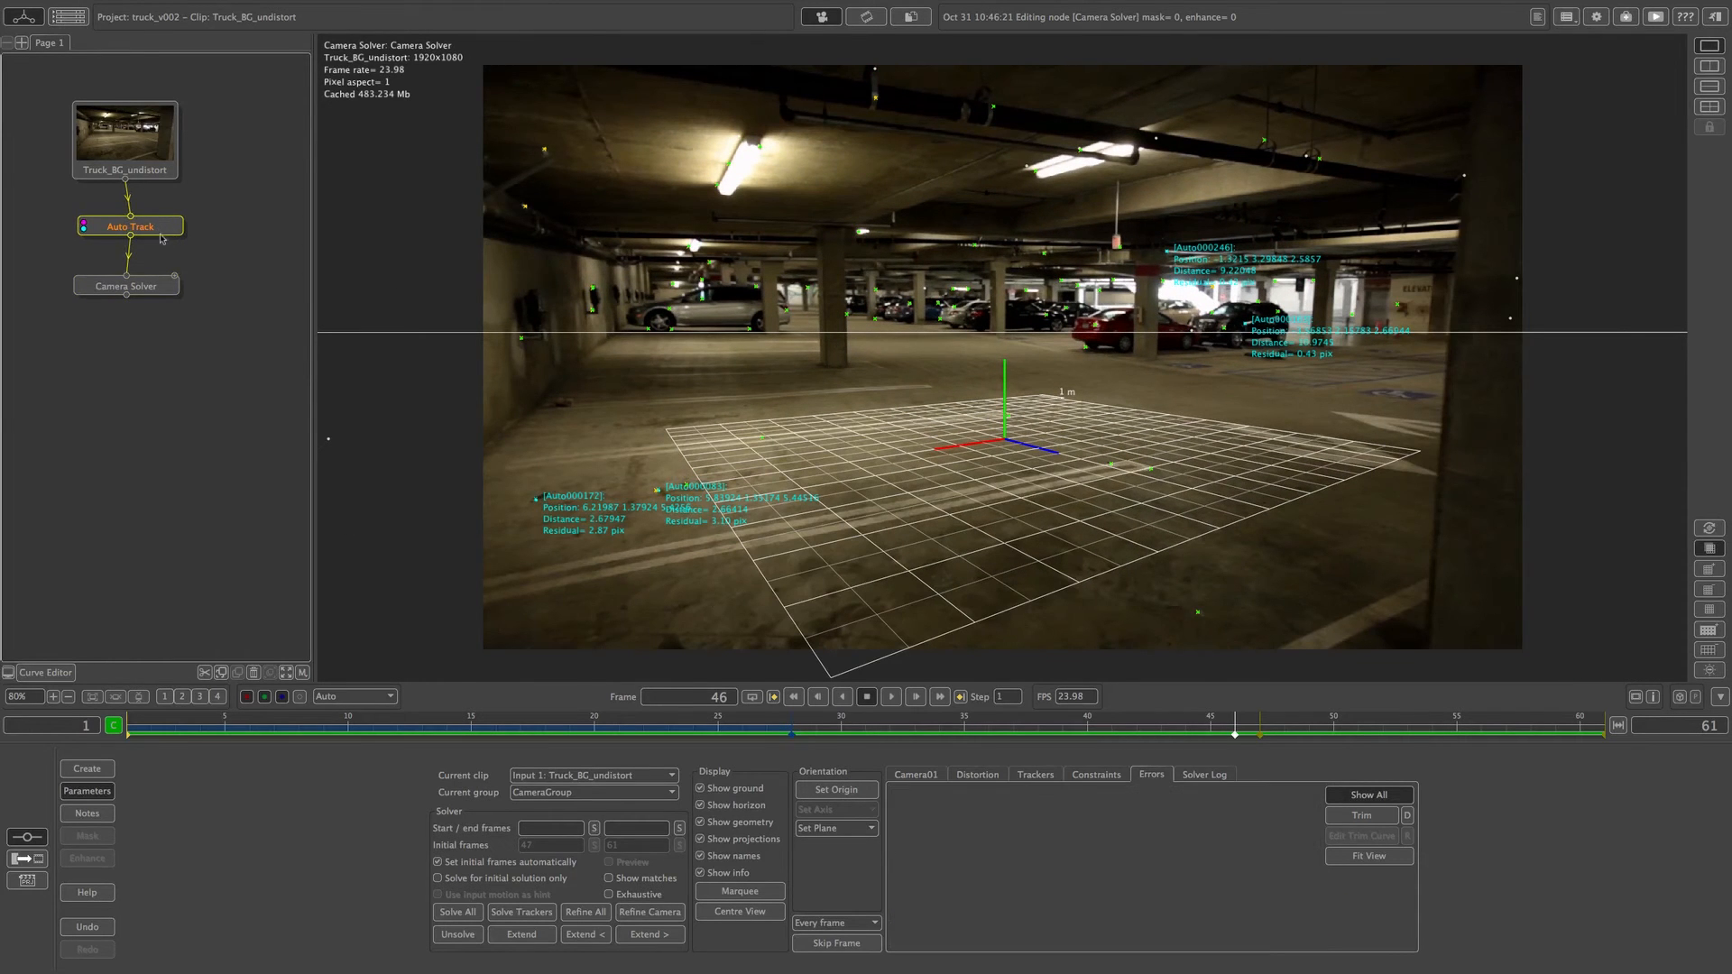
left_click(1313, 918)
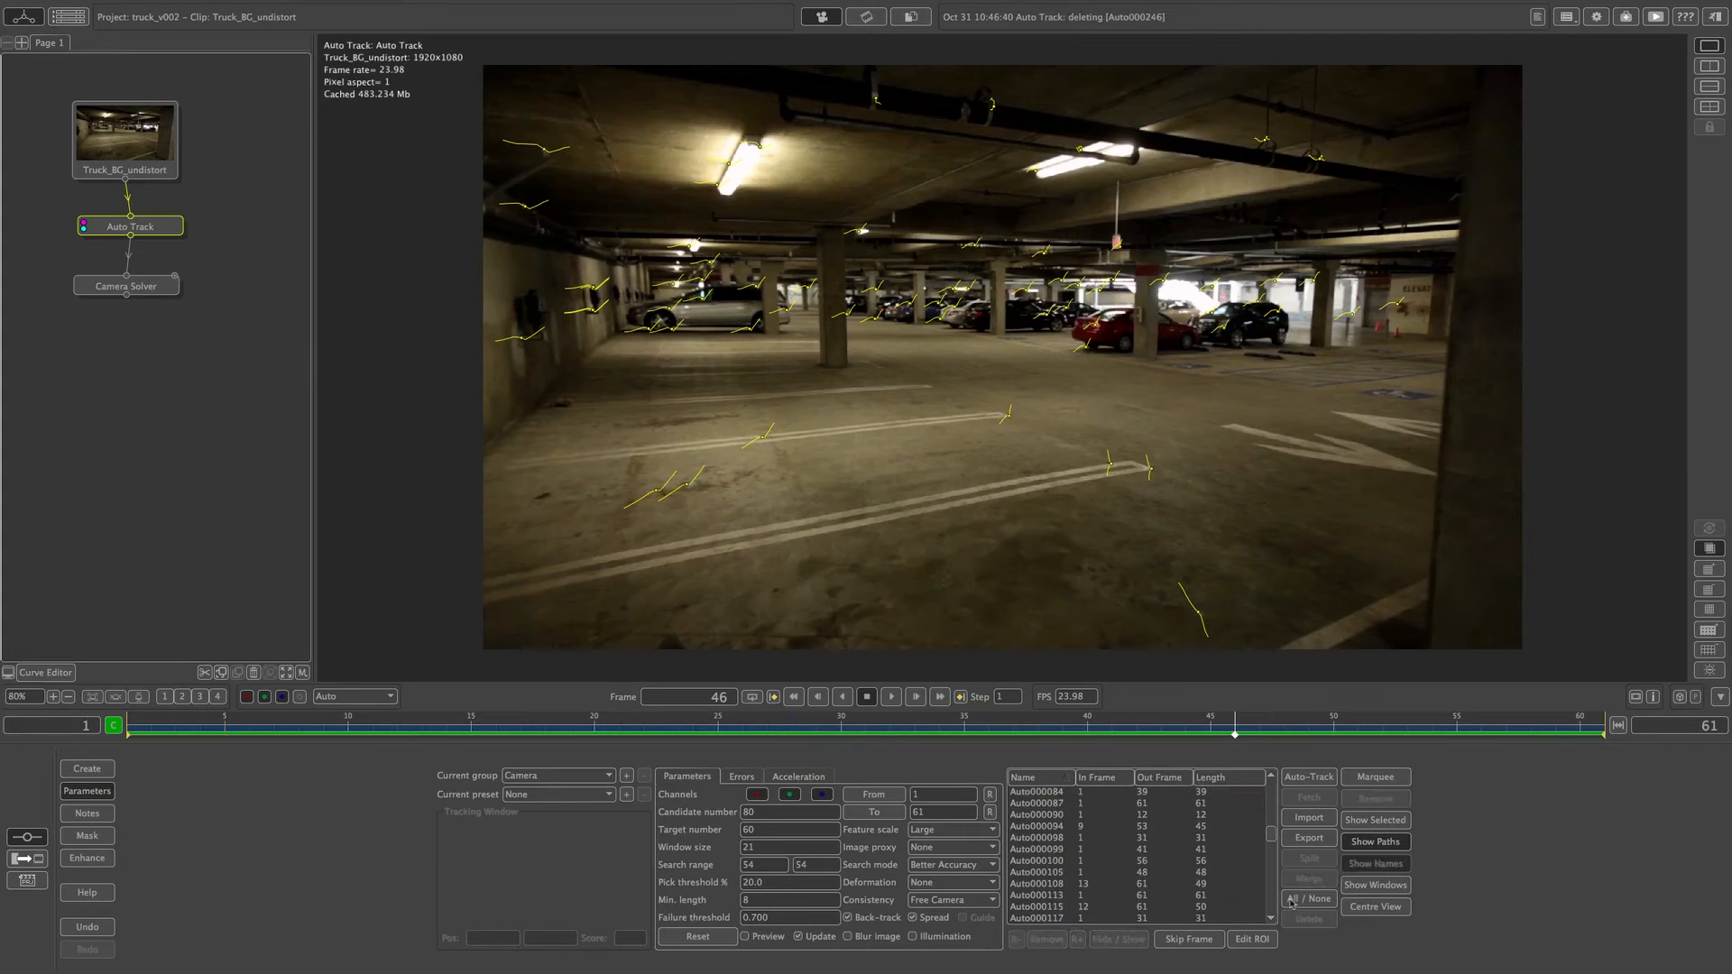
Reopen the Camera Solver node and refine the whole solve with the cleaned-up trackers.
left_click(153, 294)
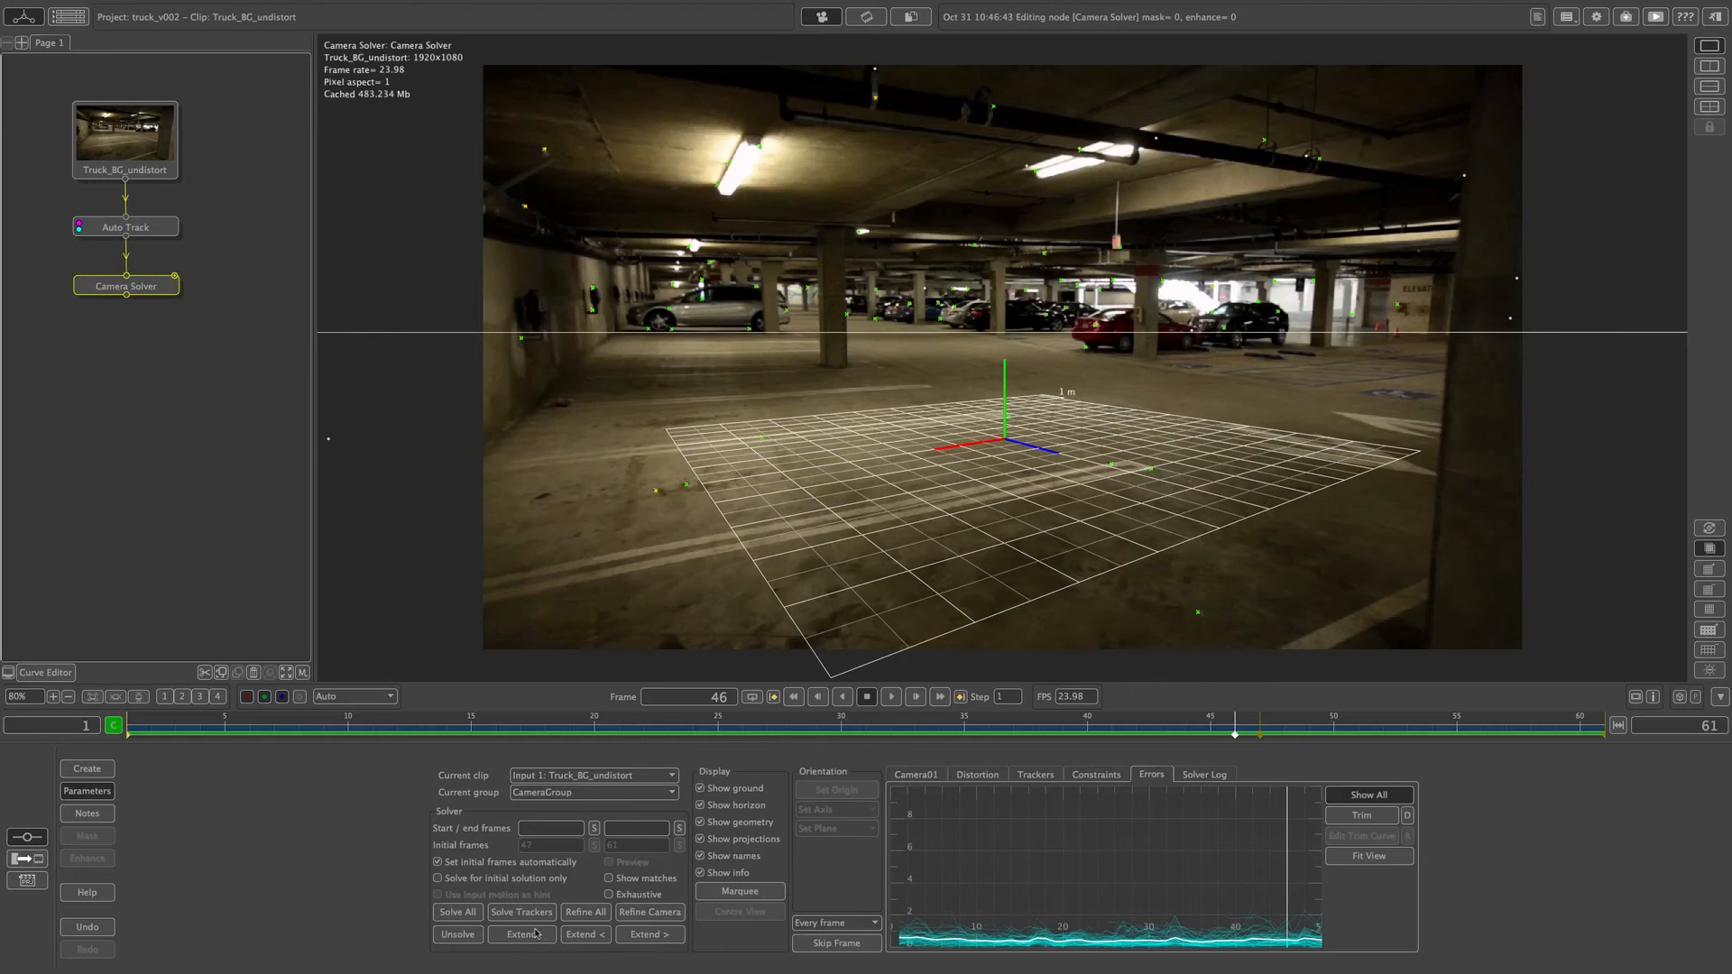
left_click(585, 912)
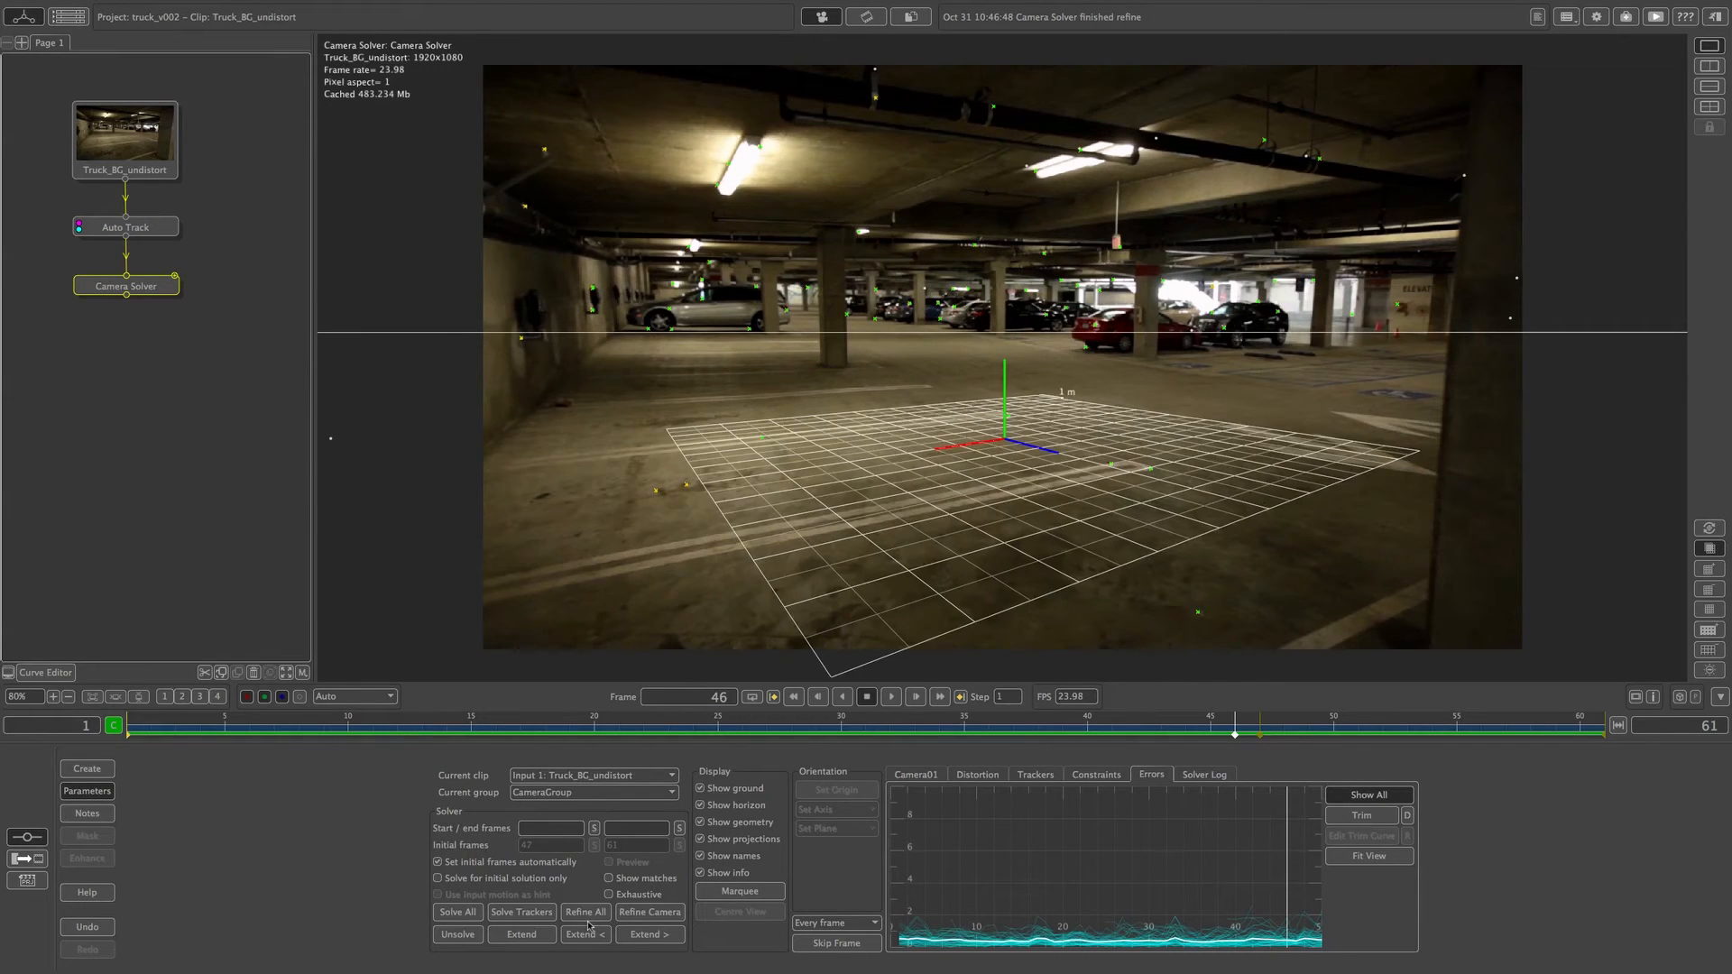
Play back the refined solve from the first frame and scrub to the end to check how the ground grid sticks to the floor.
left_click(816, 698)
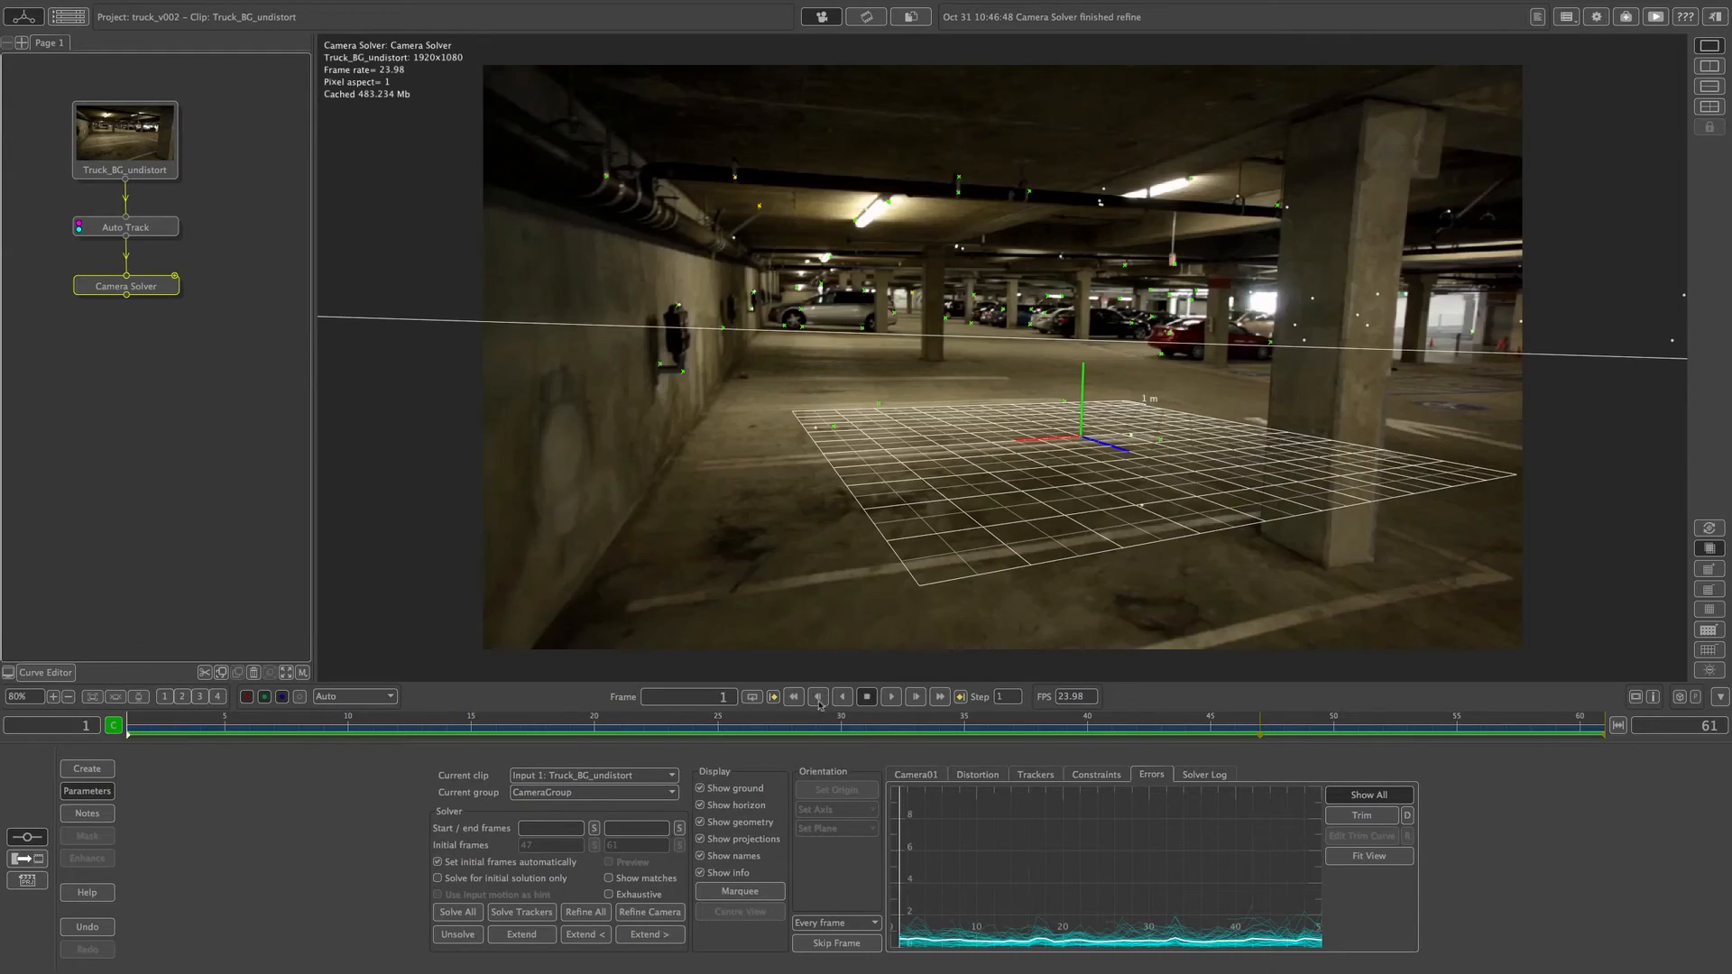
left_click(893, 700)
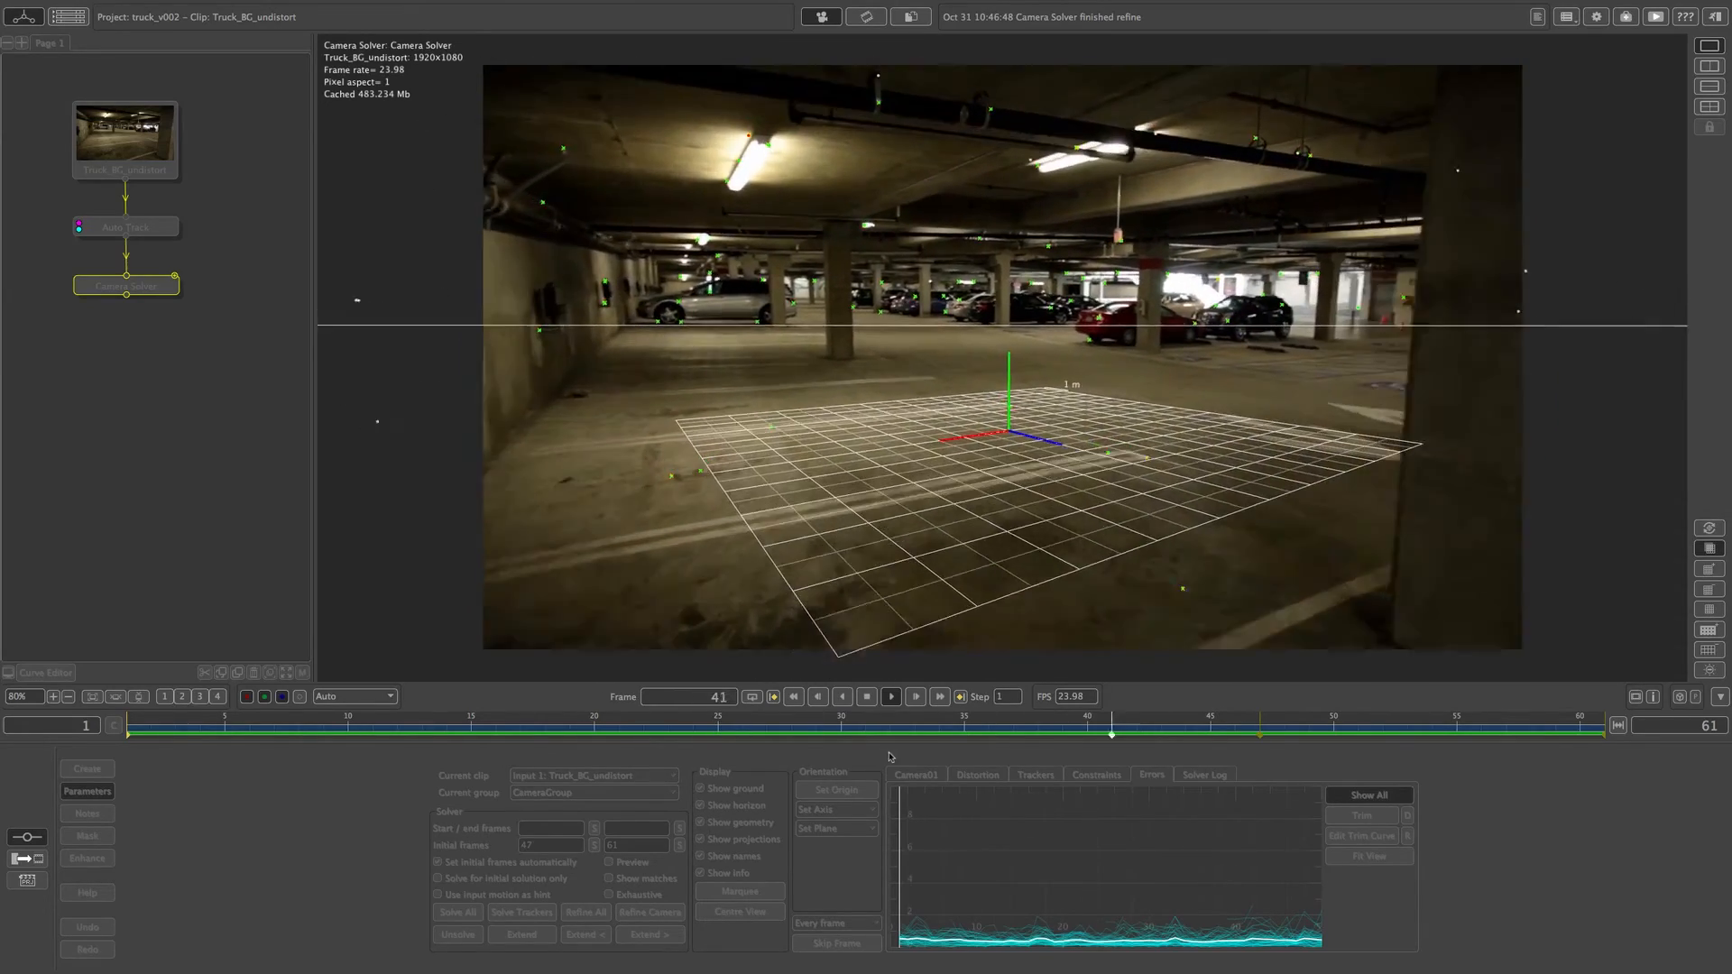
left_click(862, 697)
left_click_drag(717, 730, 1611, 721)
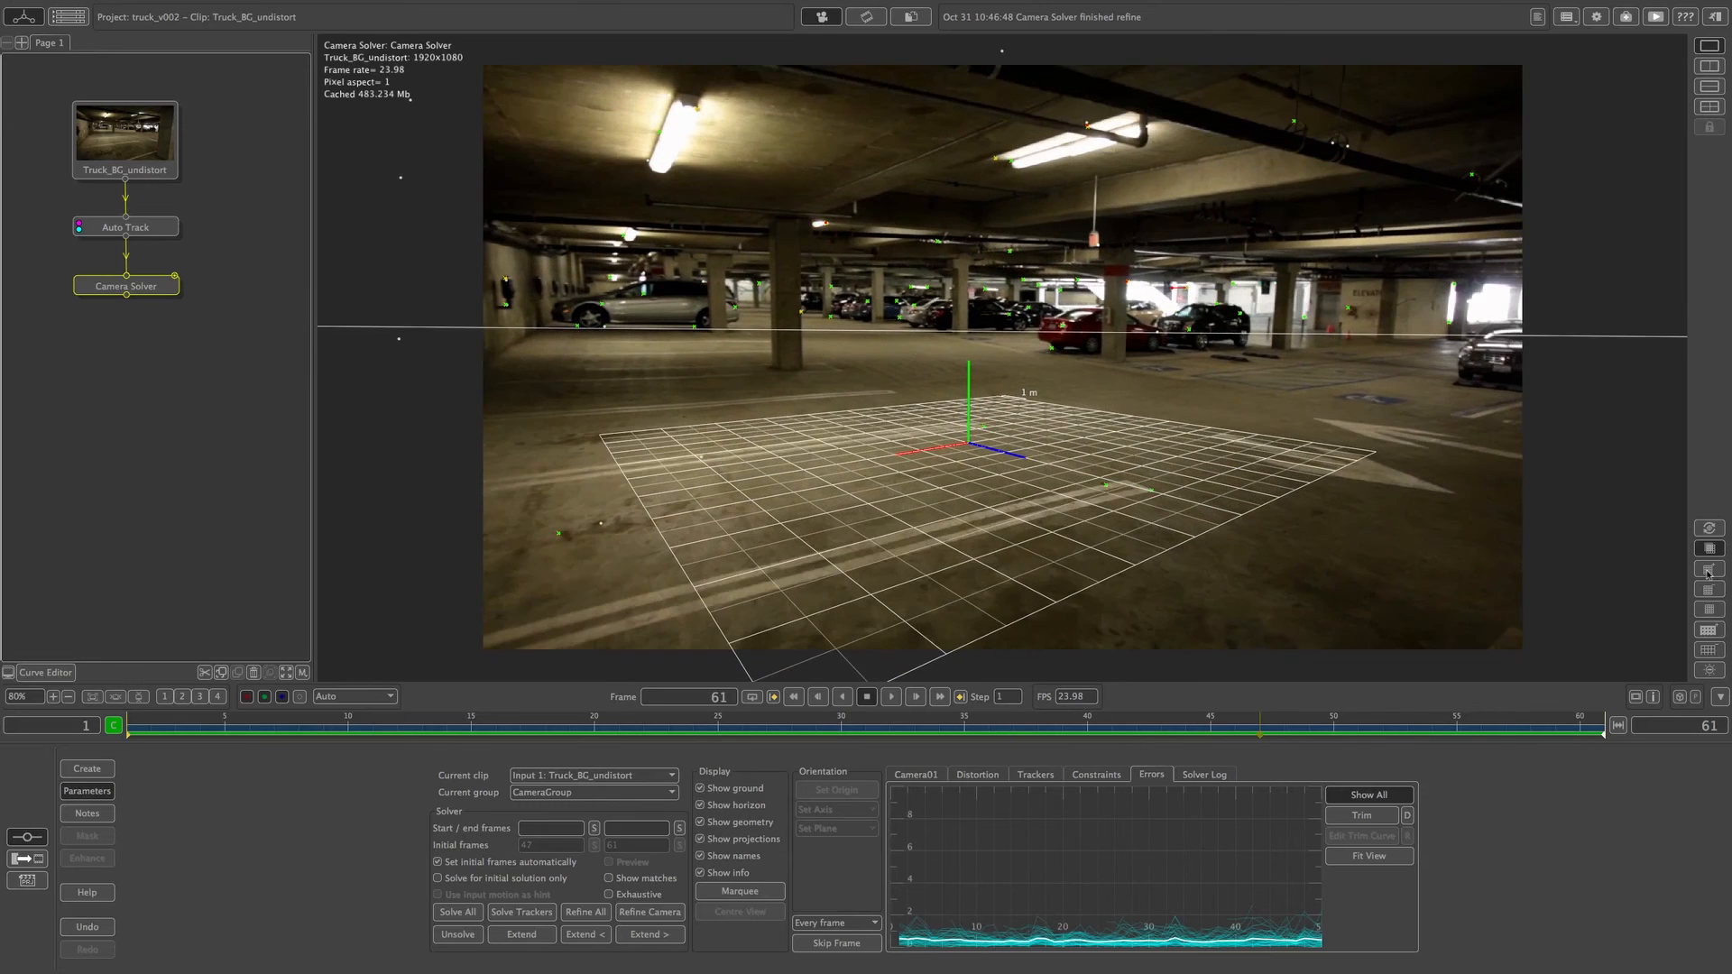
left_click_drag(1431, 623, 1398, 627)
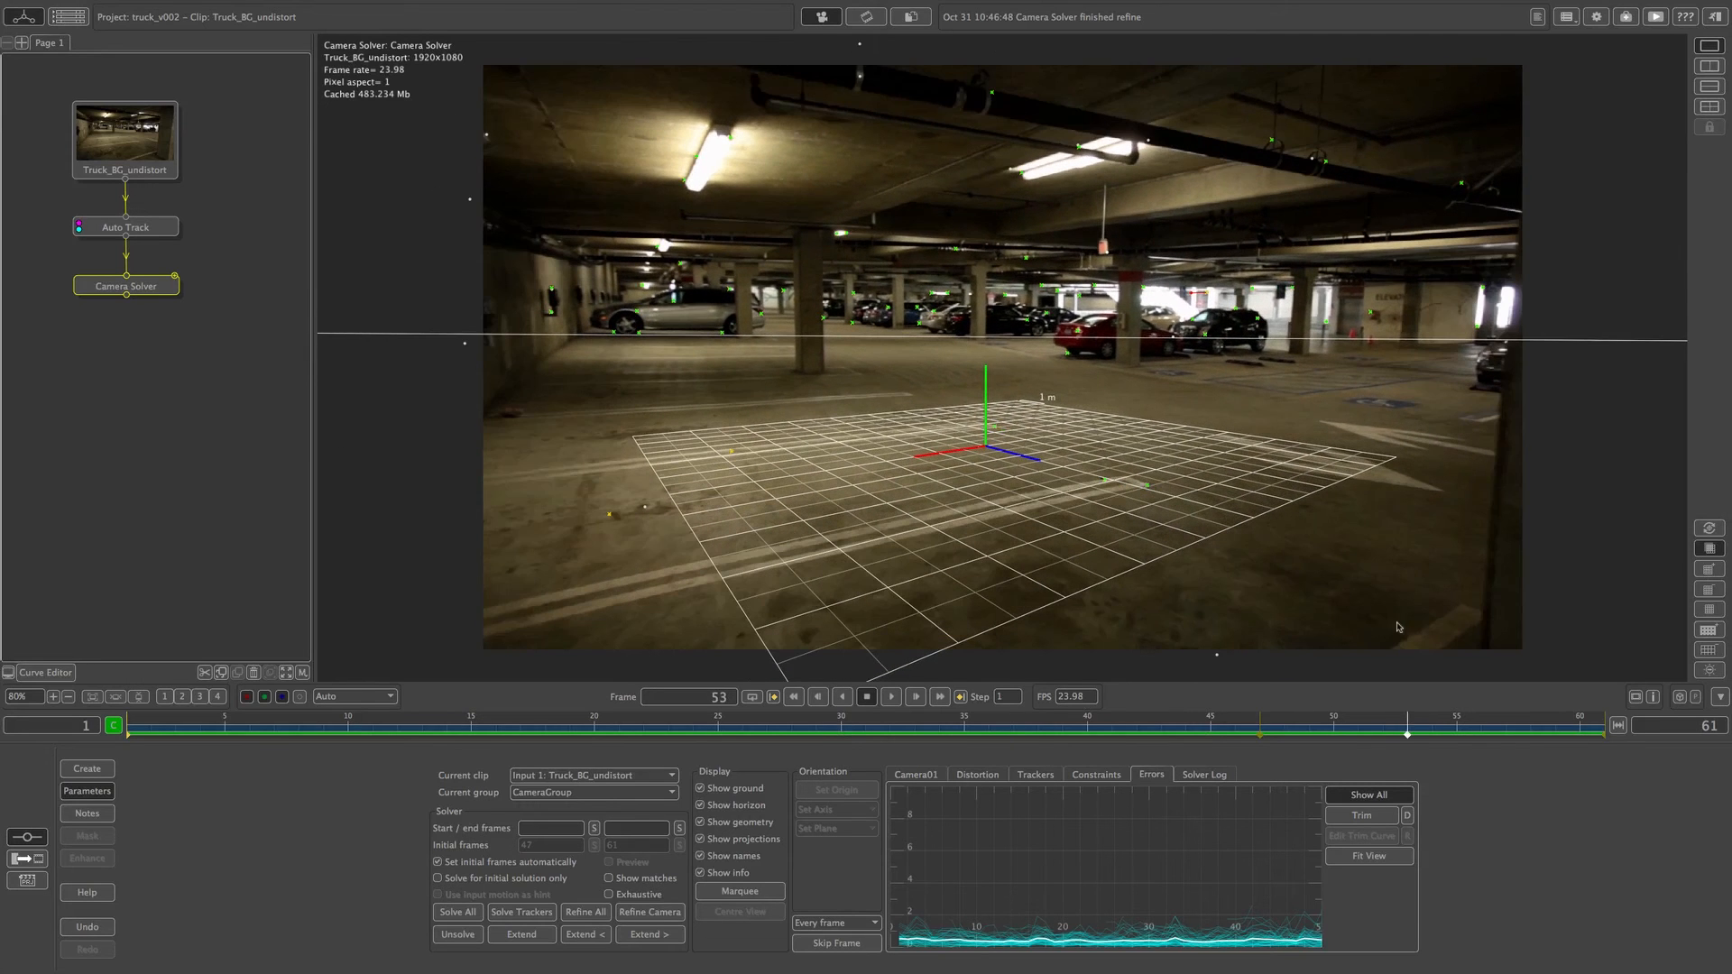
Select the stray tracker above the dark SUV at frame 53 and delete it in the Auto Track node, keeping the node itself.
left_click(1195, 297)
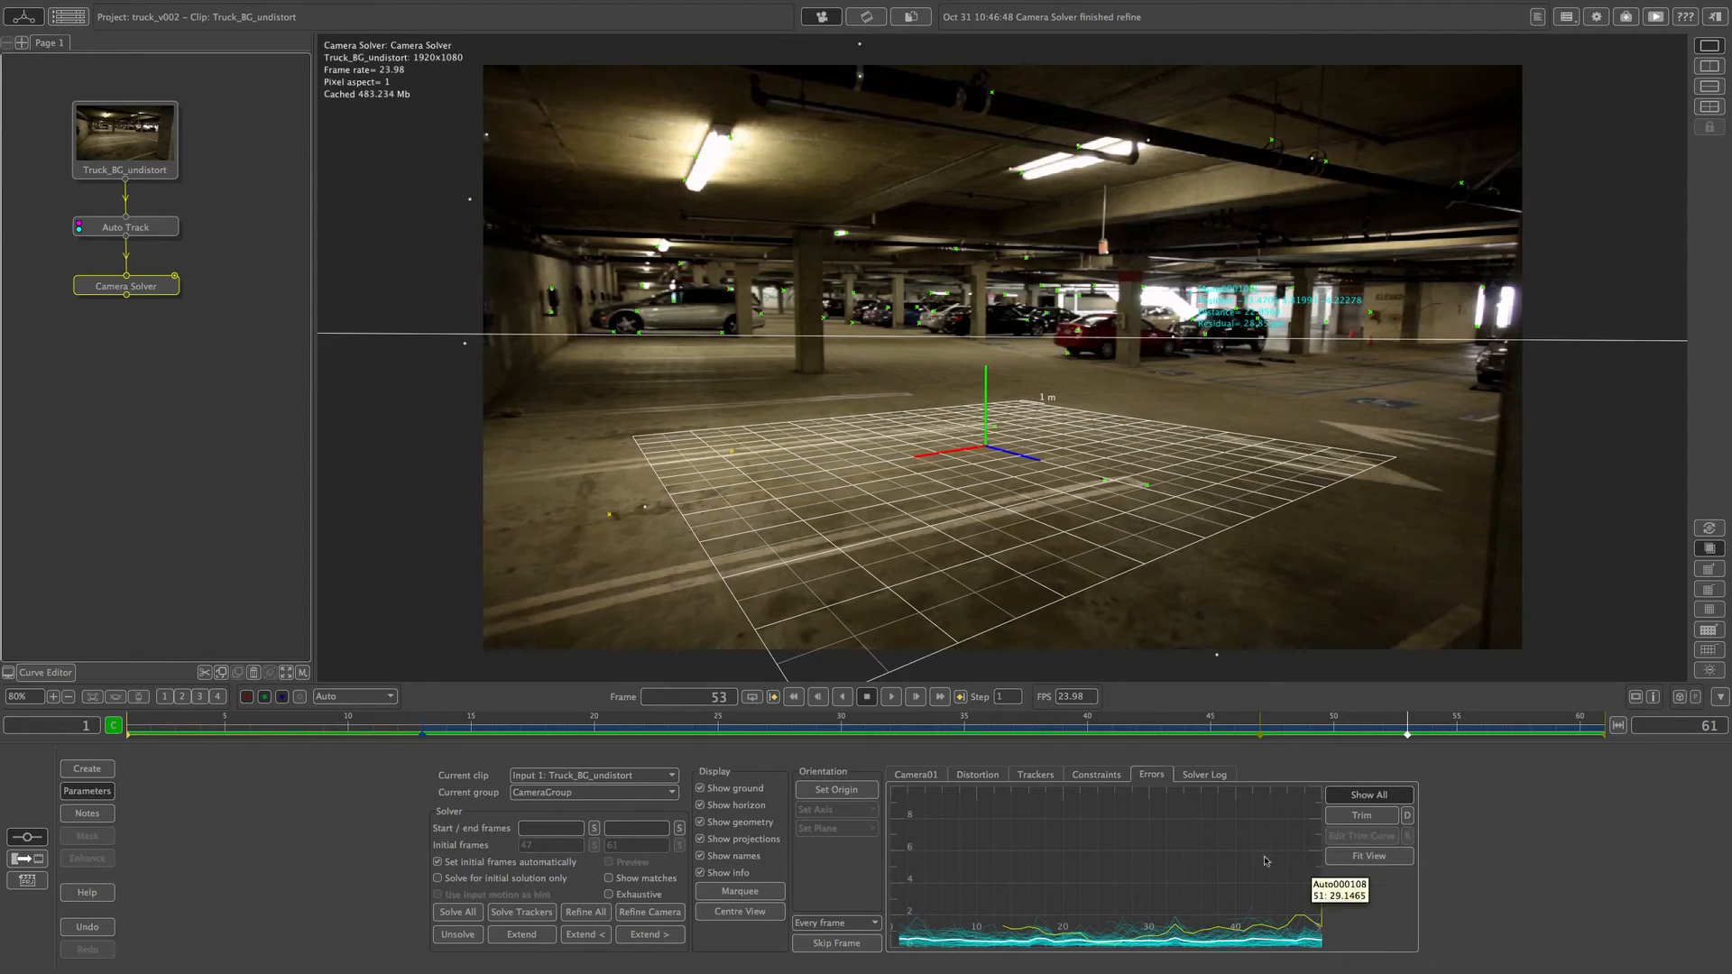
left_click_drag(152, 231, 156, 228)
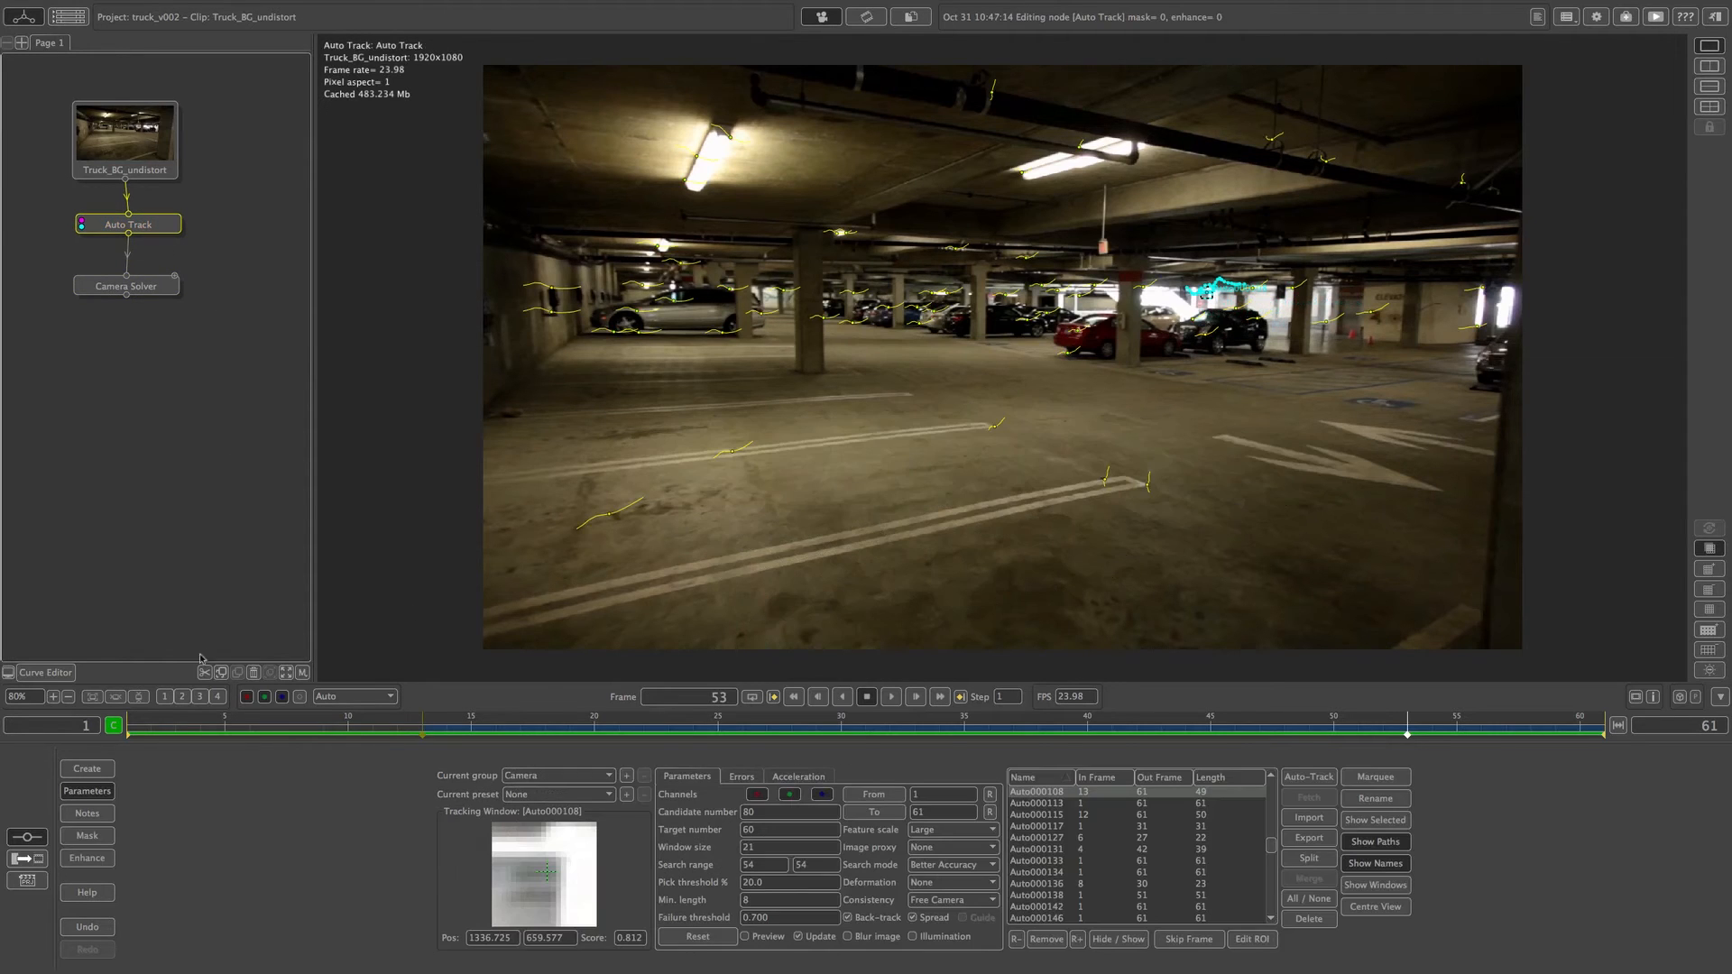
left_click(253, 673)
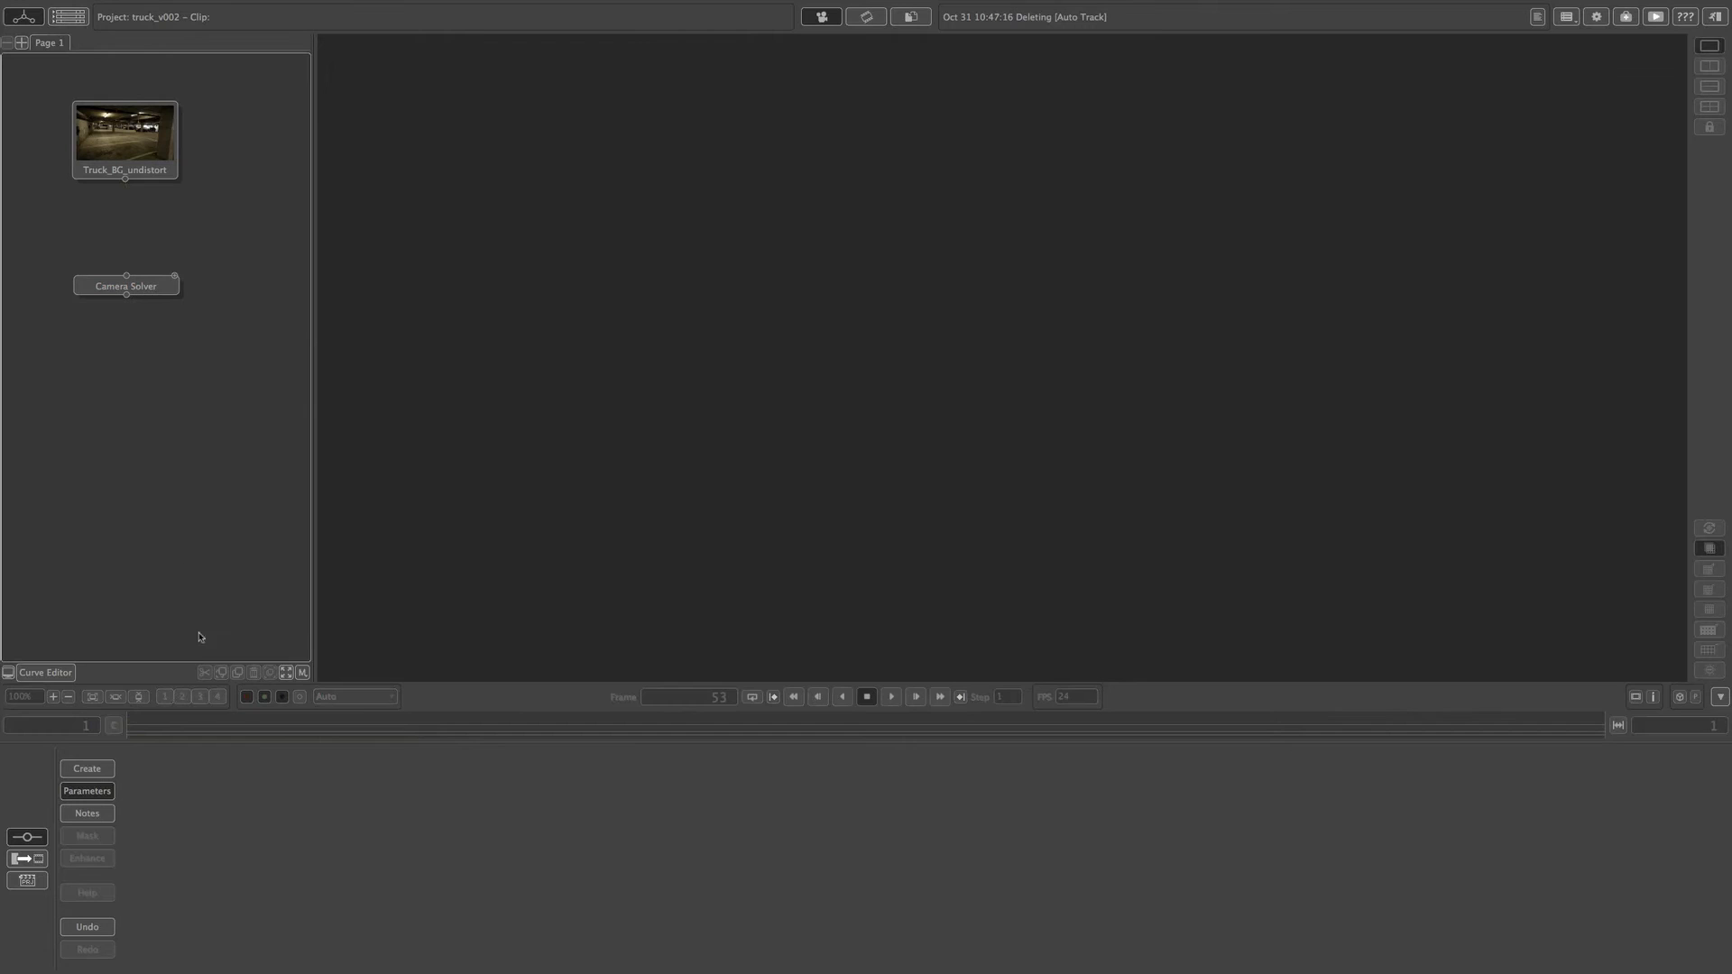
left_click(87, 926)
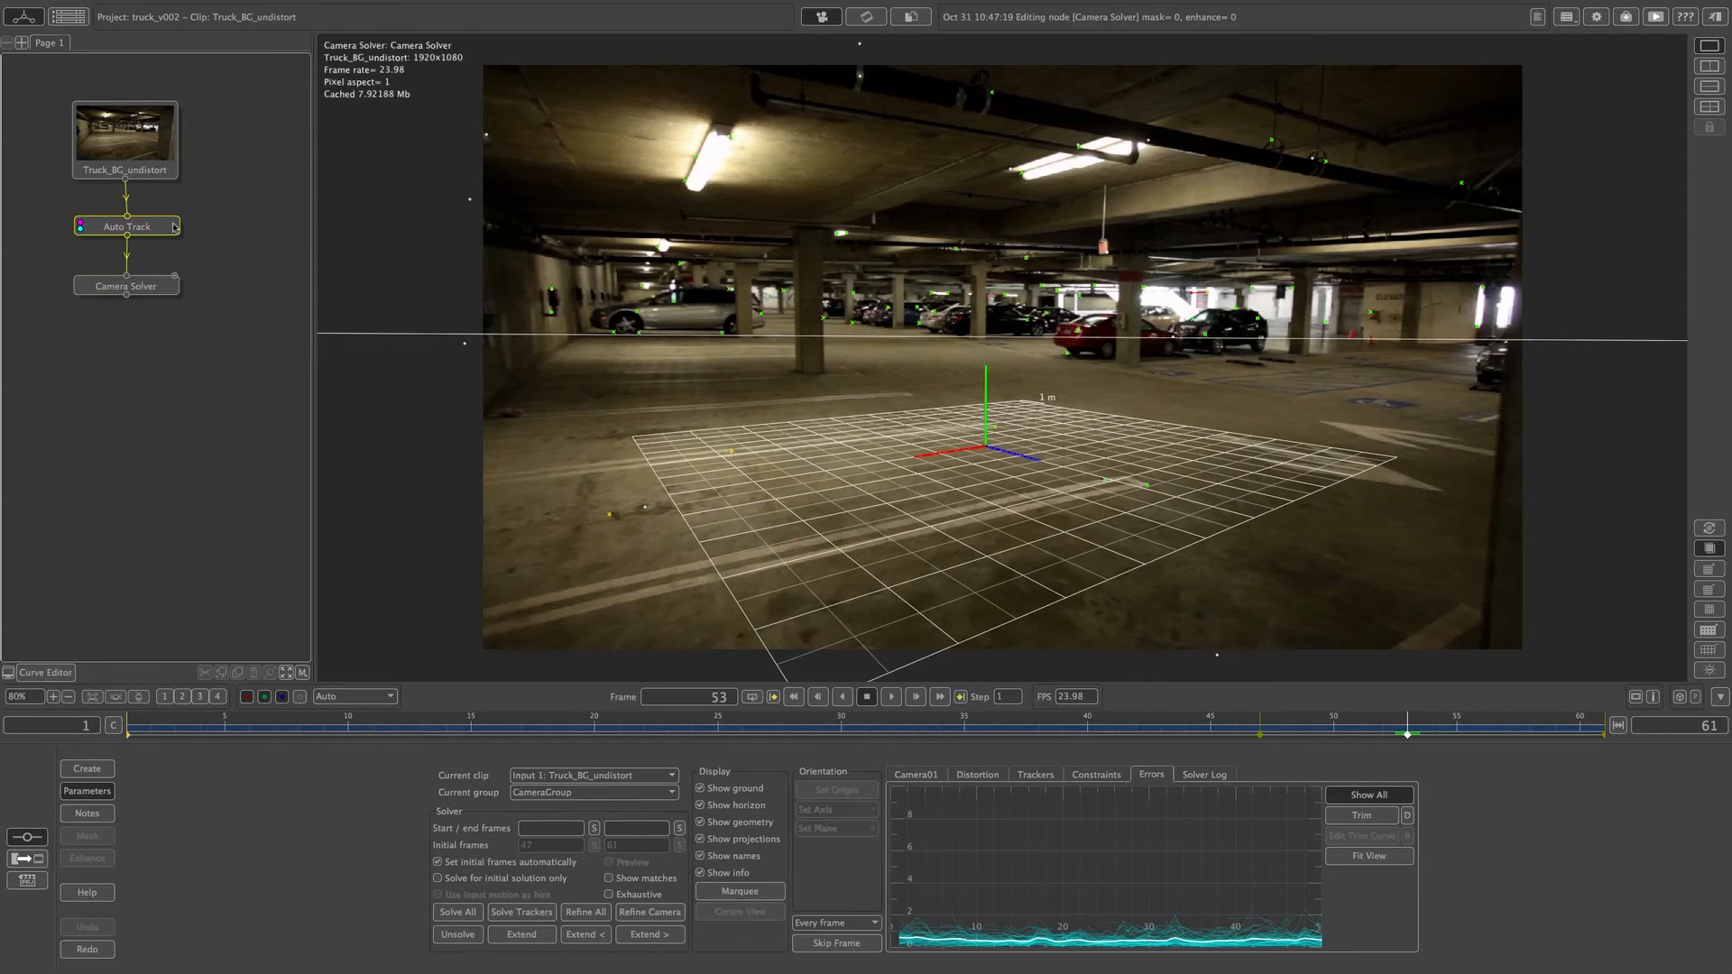
double_click(170, 230)
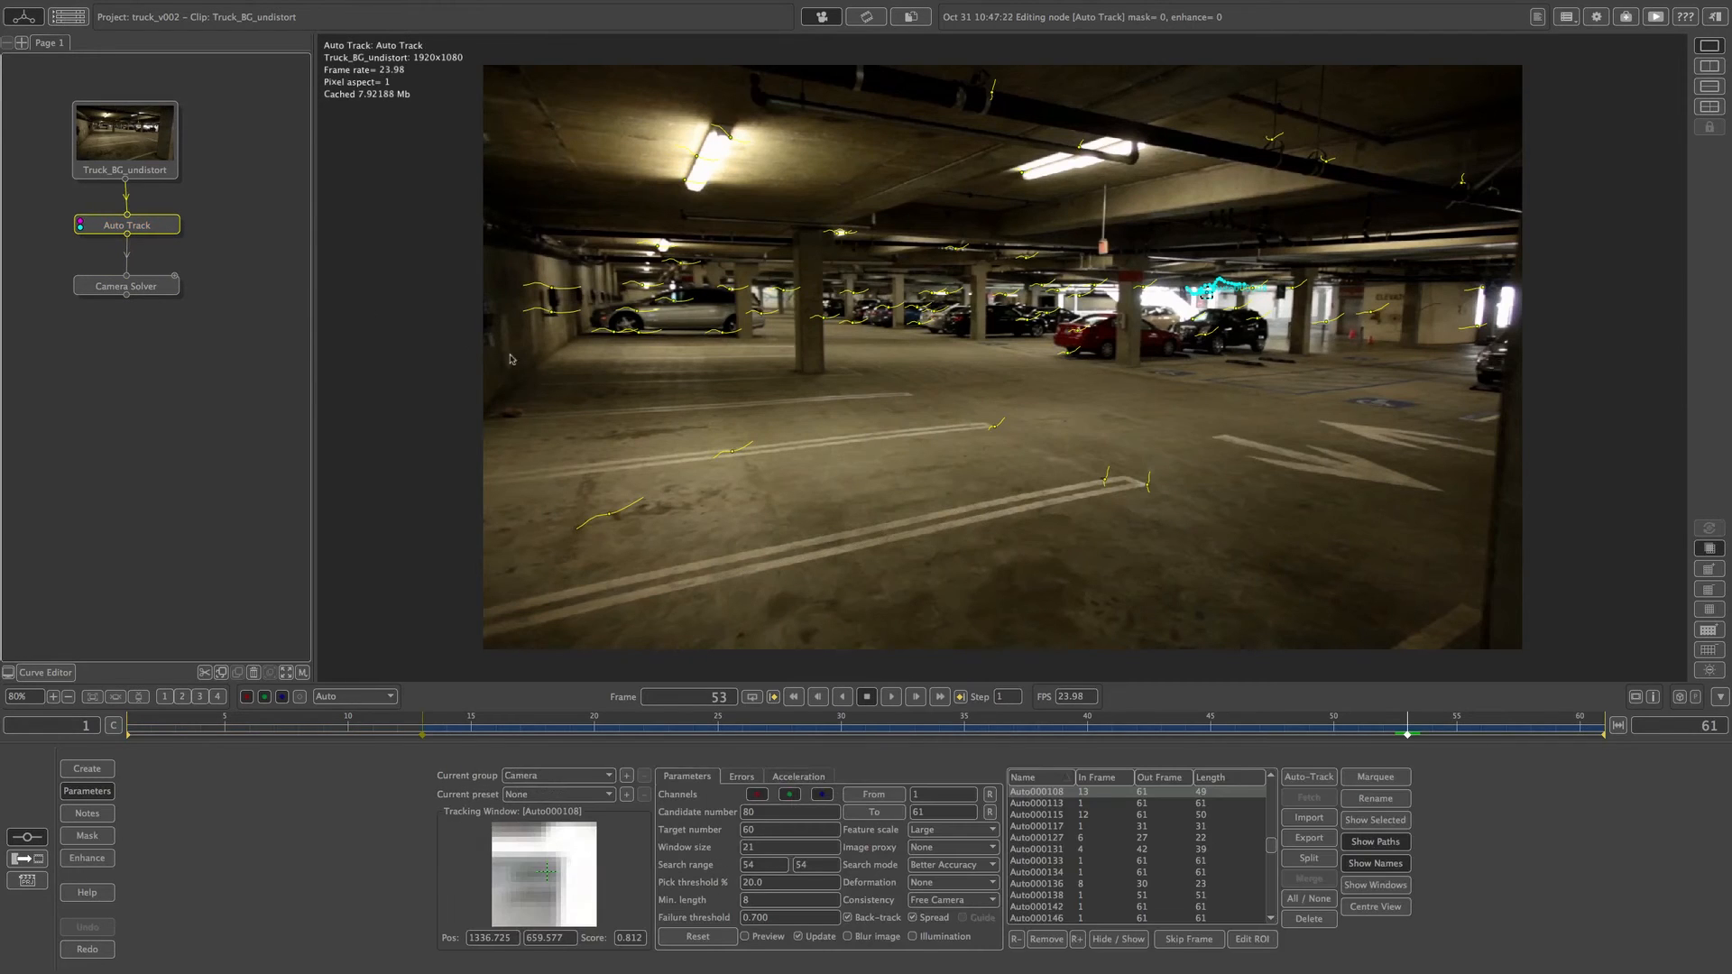
left_click(1325, 922)
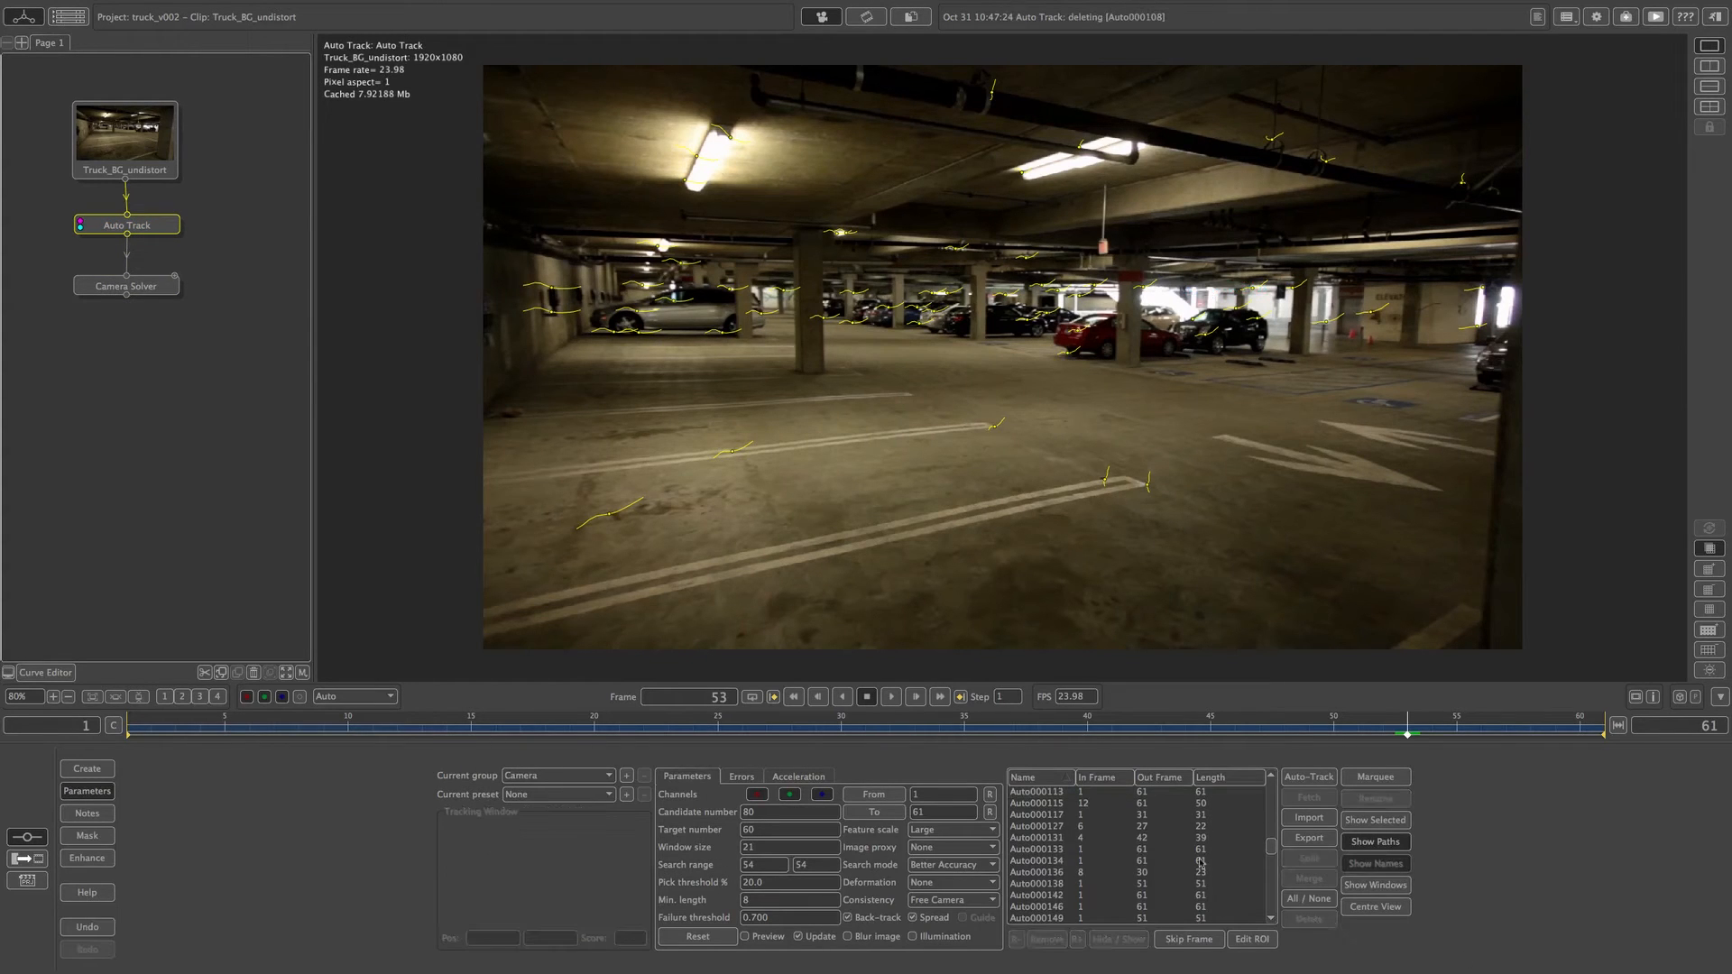
Reopen the Camera Solver node and set the scene origin at the floor tracker on the end of the middle parking line.
left_click(148, 292)
double_click(148, 293)
left_click(167, 230)
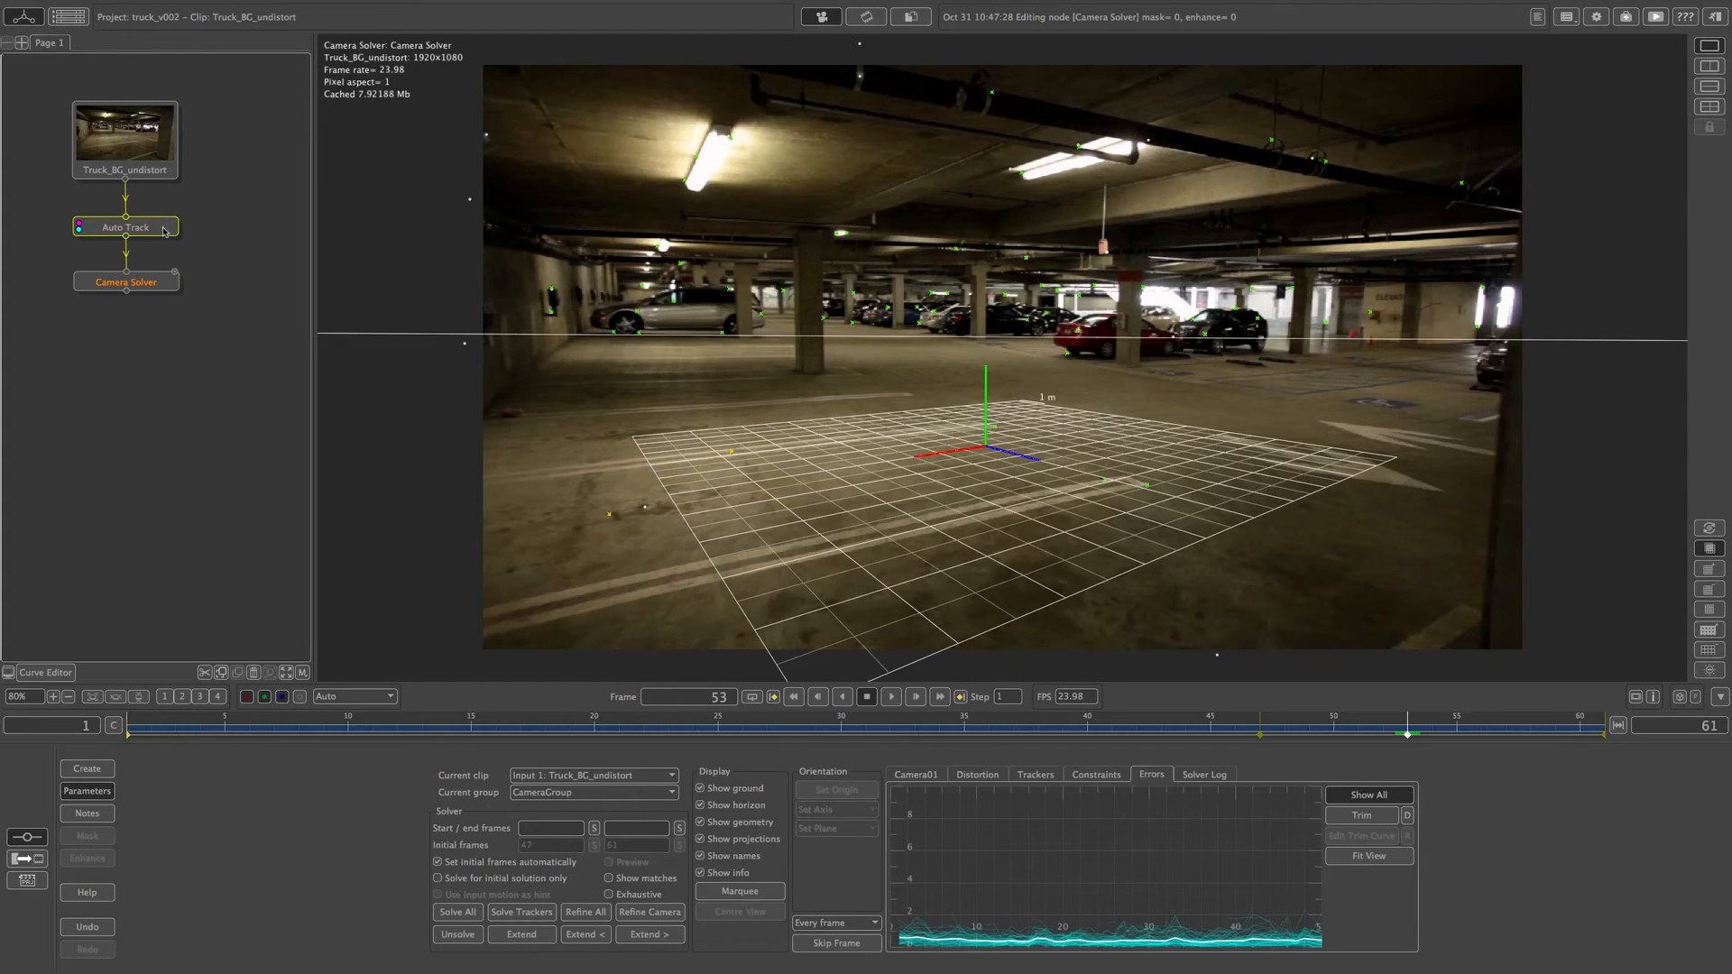
left_click(995, 429)
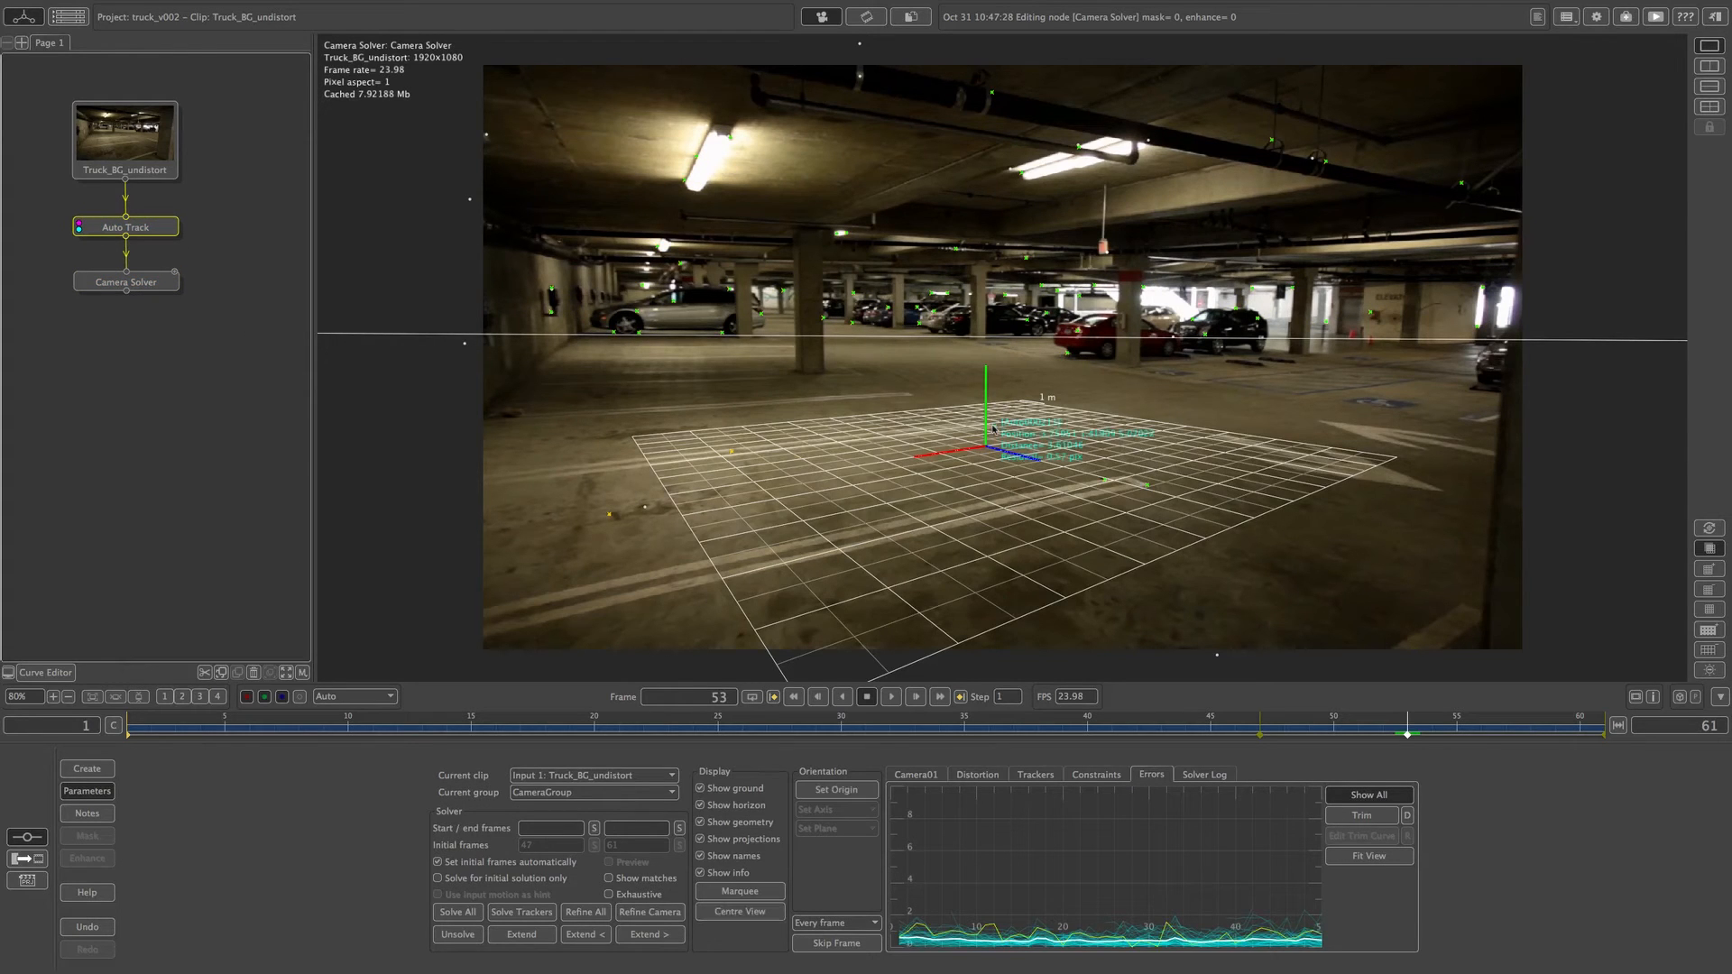
left_click(831, 792)
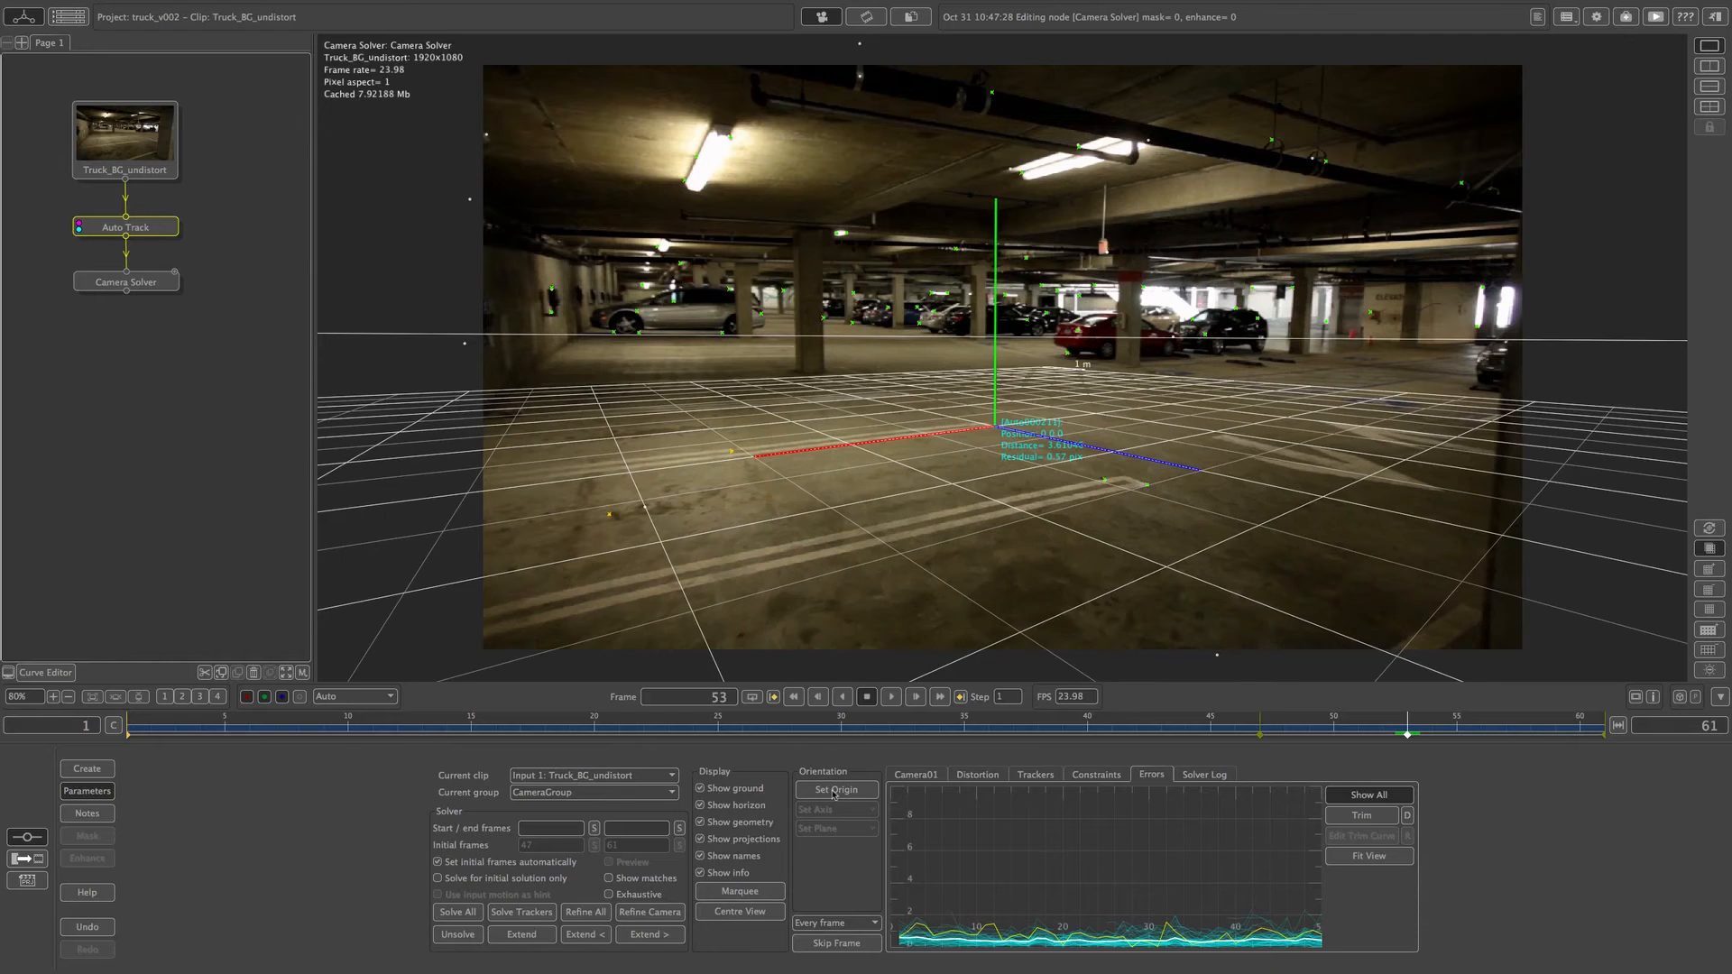
Play the shot from the first frame to check how the ground plane holds at the new origin, and return to frame 1.
left_click(793, 697)
left_click(892, 698)
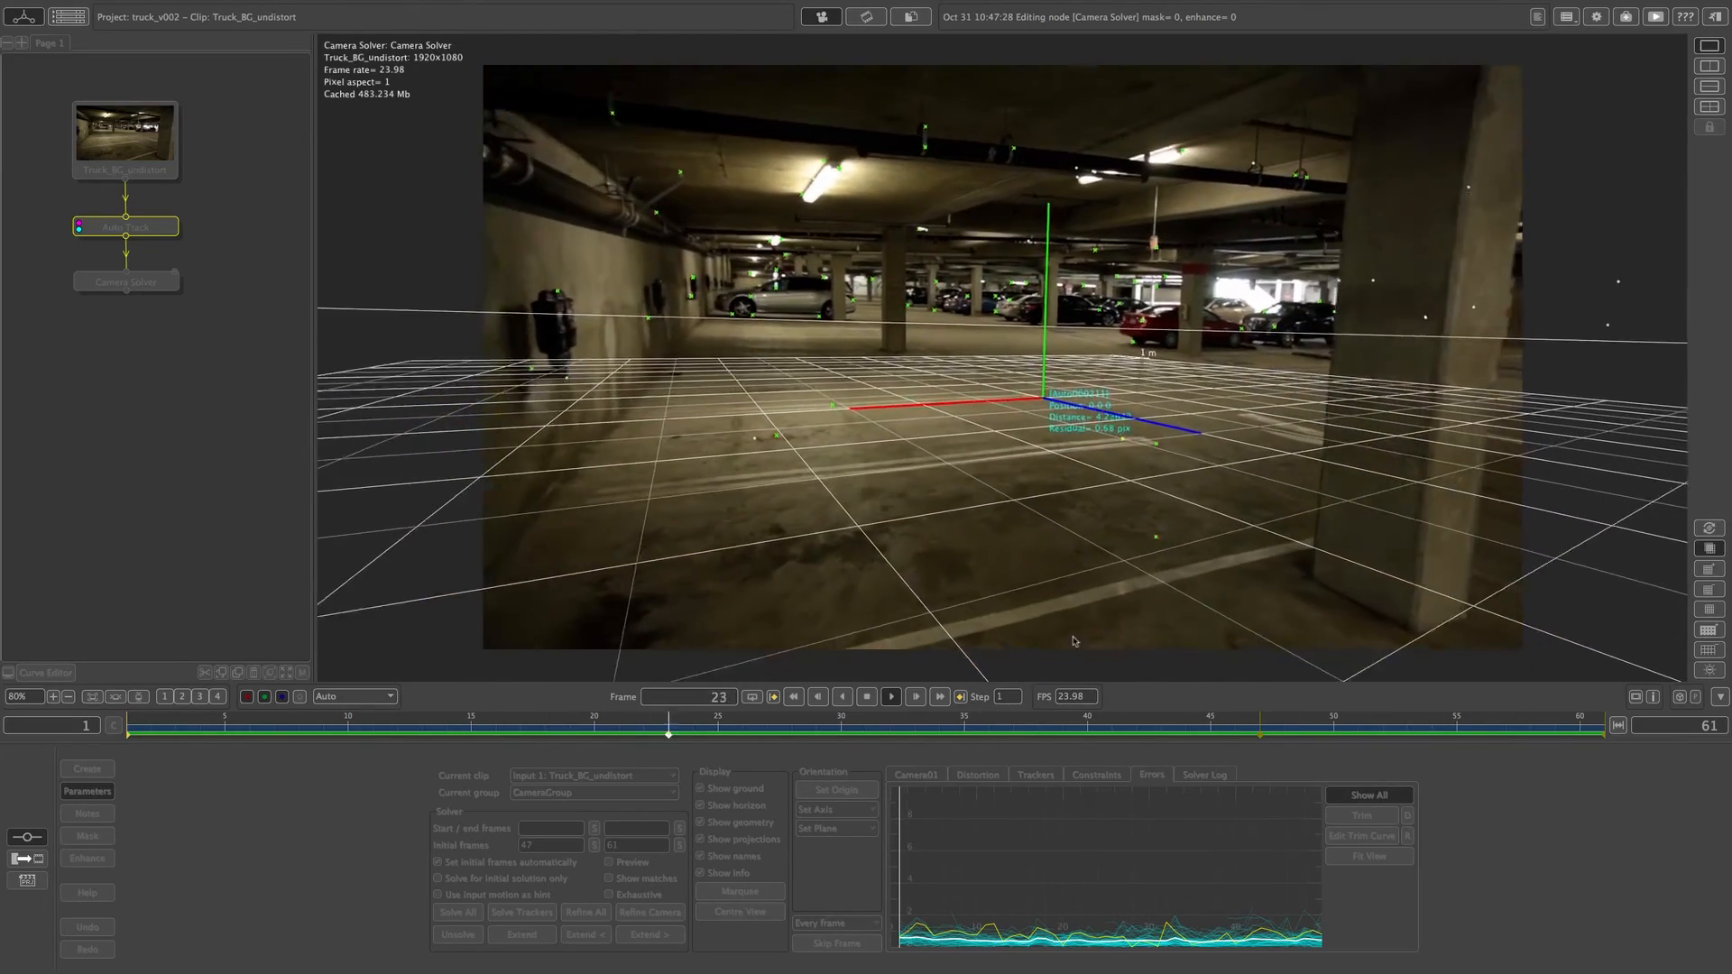
left_click(793, 697)
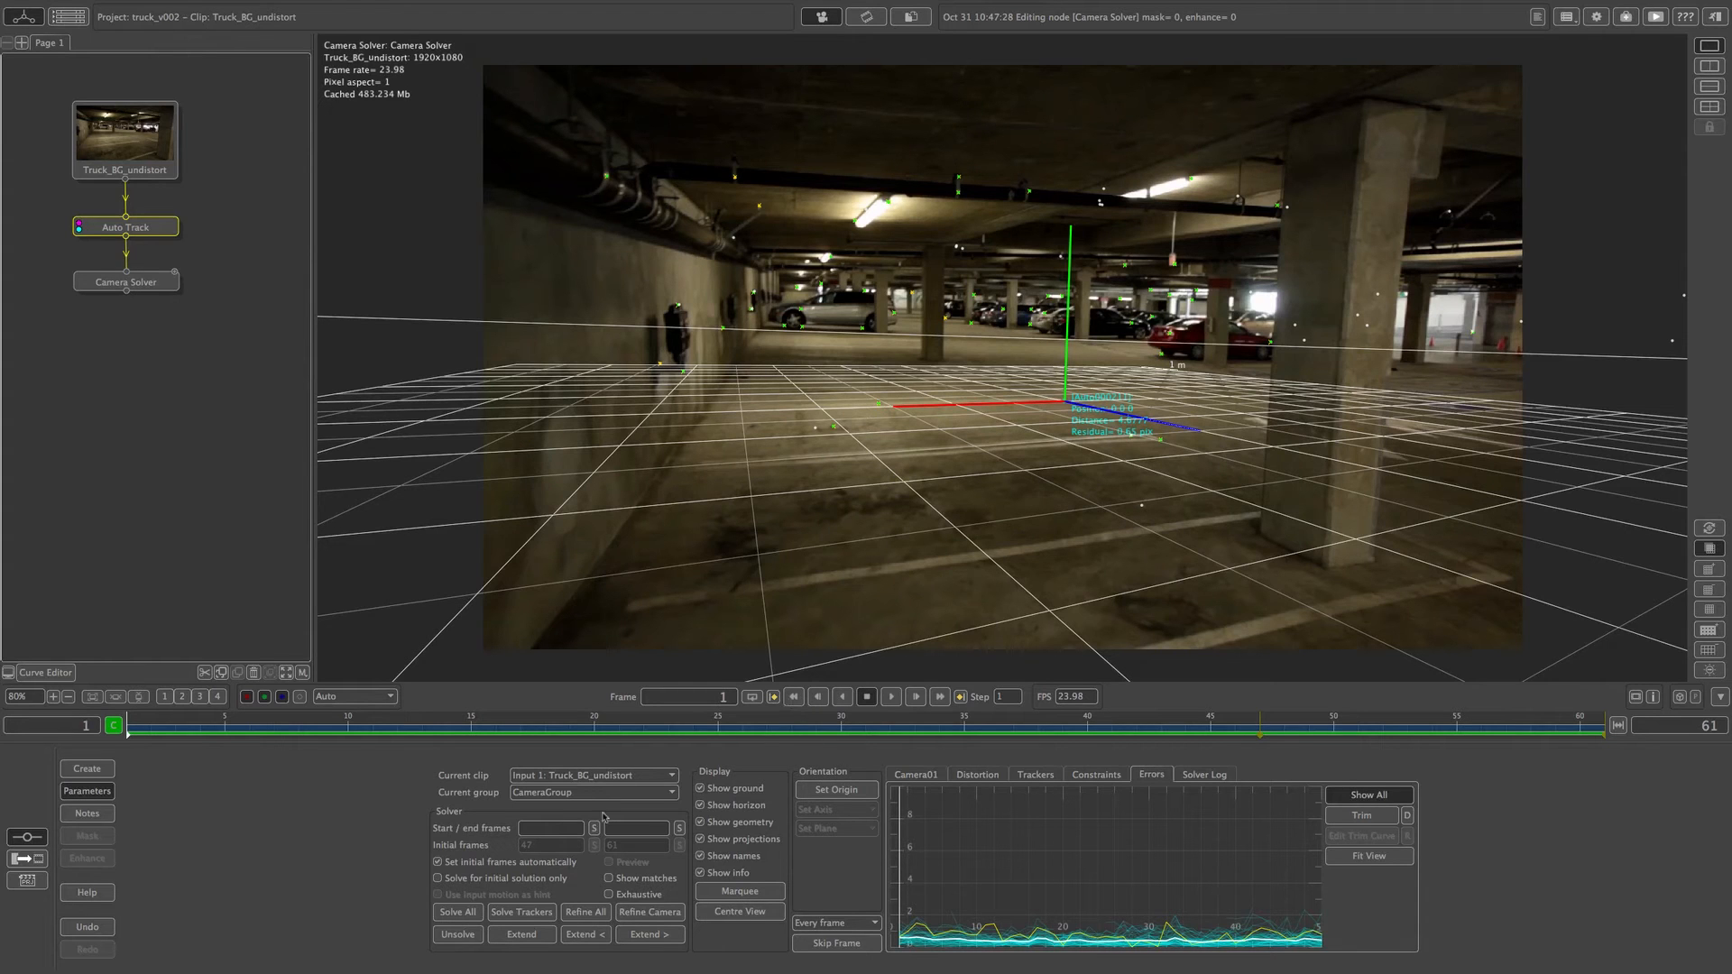
Create an Orient Scene node, link it to the Camera Solver output and arrange it beneath that node.
right_click(148, 287)
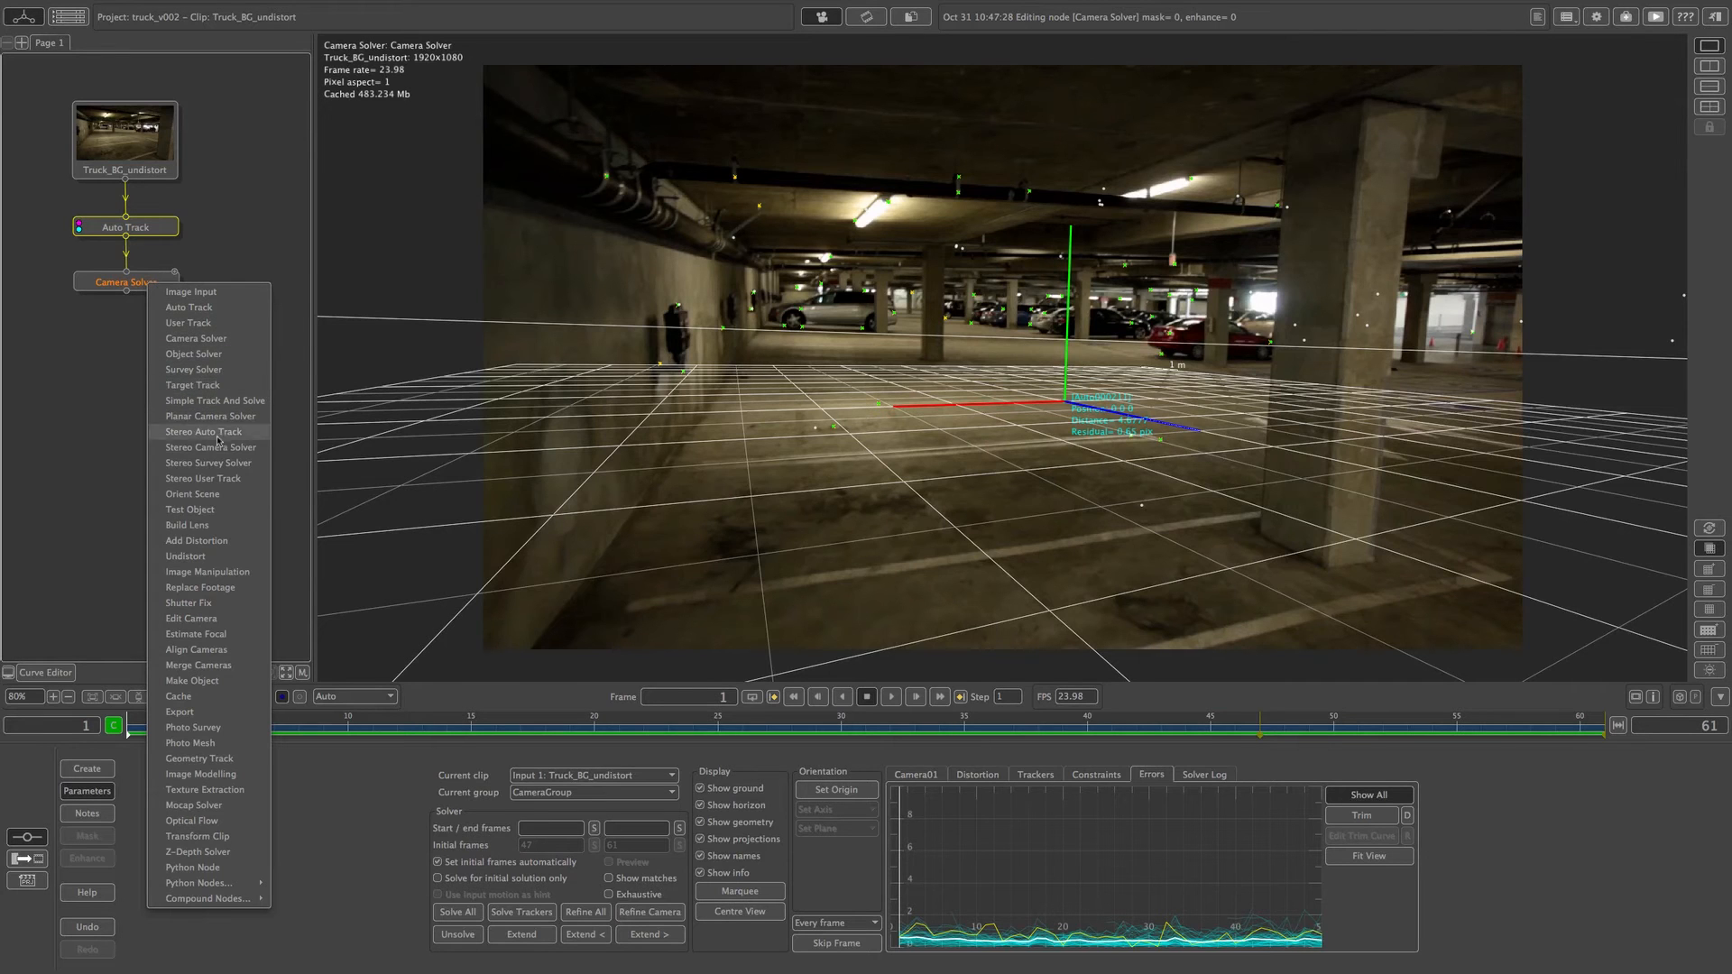
left_click(214, 495)
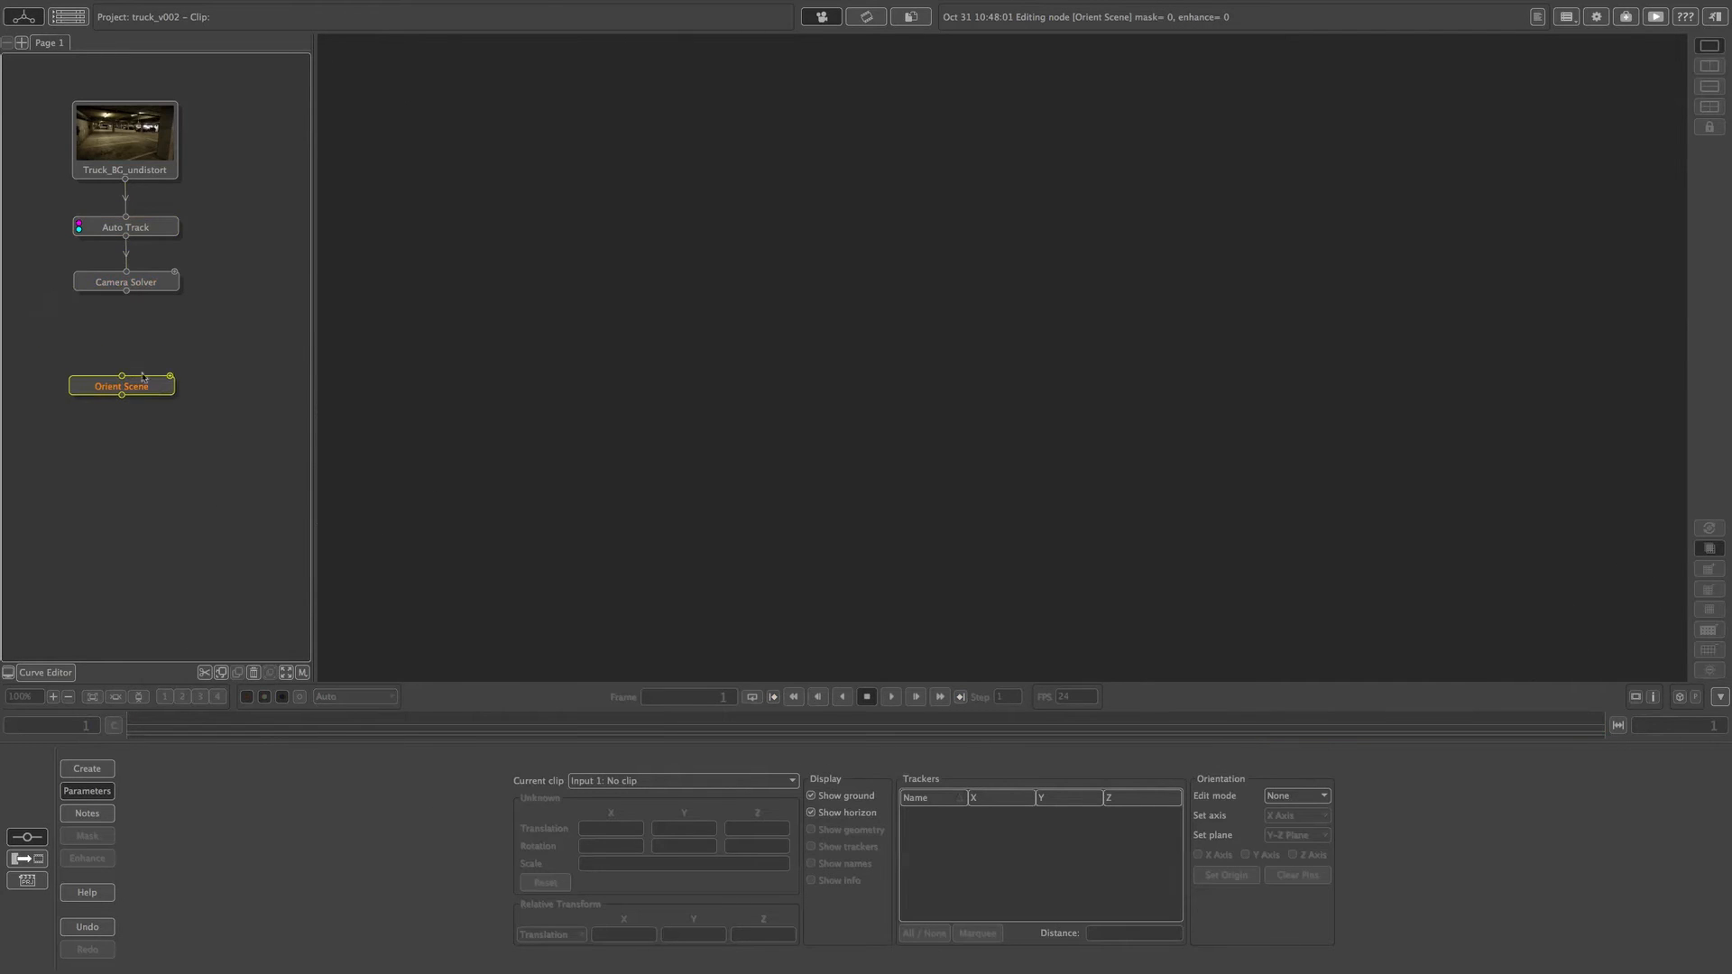
left_click_drag(124, 376, 126, 290)
left_click_drag(151, 389, 154, 350)
left_click(165, 287)
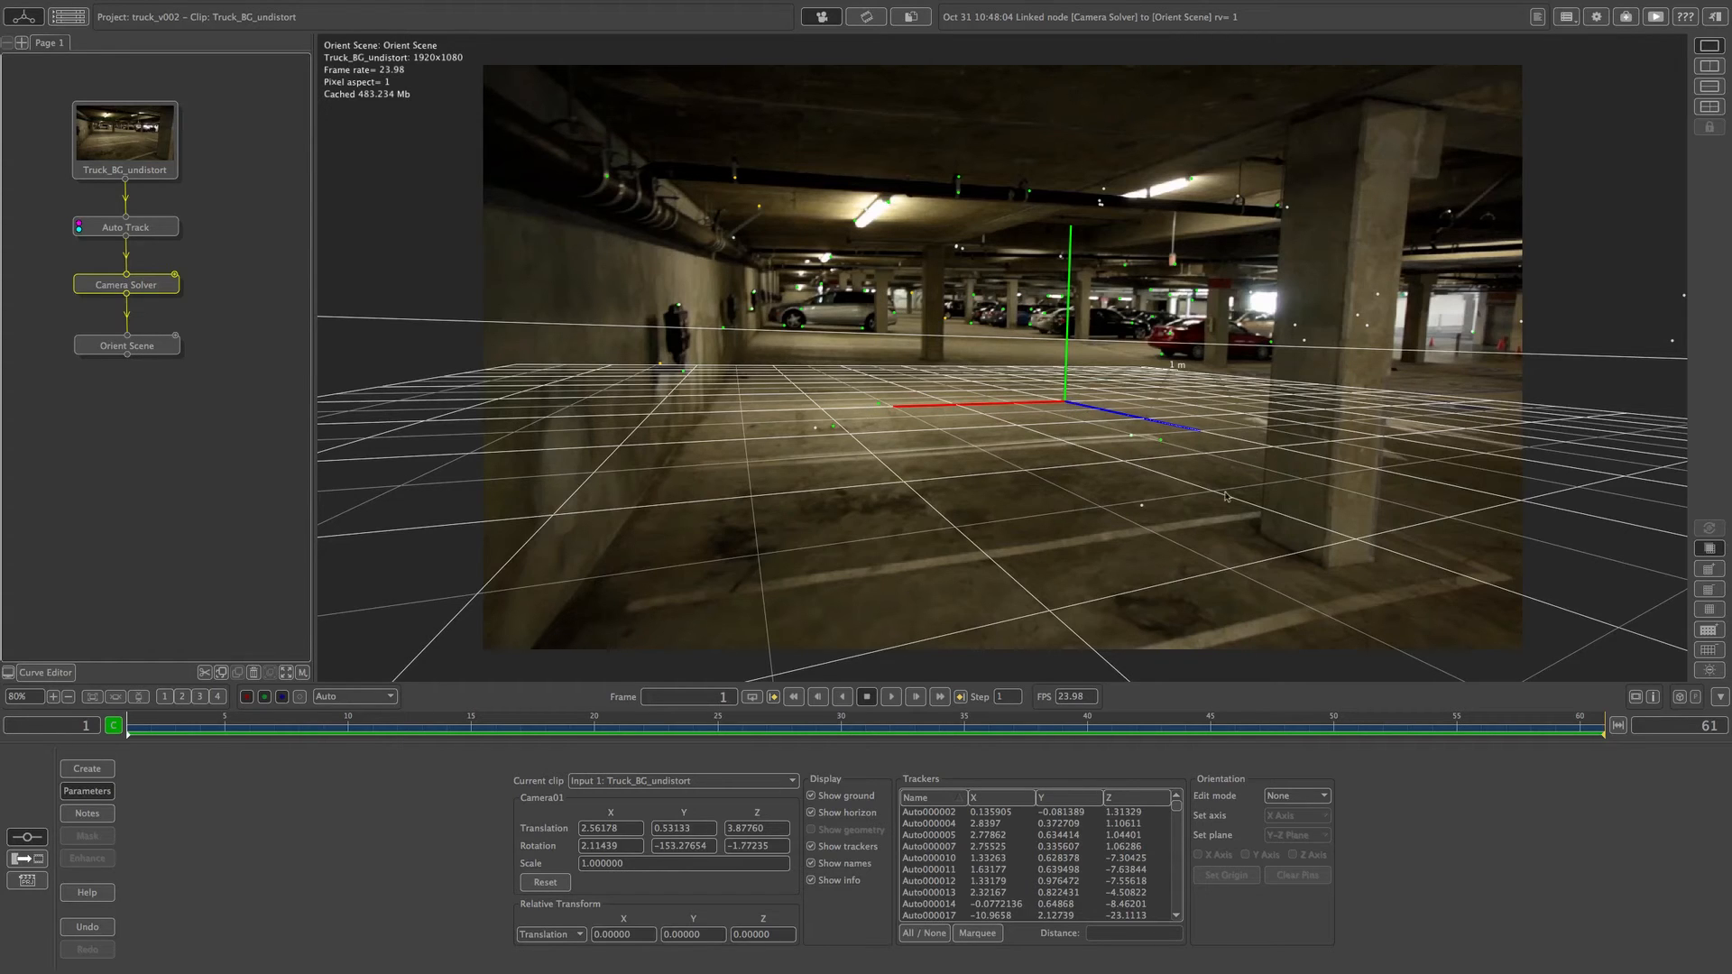
Rotate the scene in Orient Scene so the ground grid lines up with the parking lines, and set the edit mode back to None.
left_click(1307, 797)
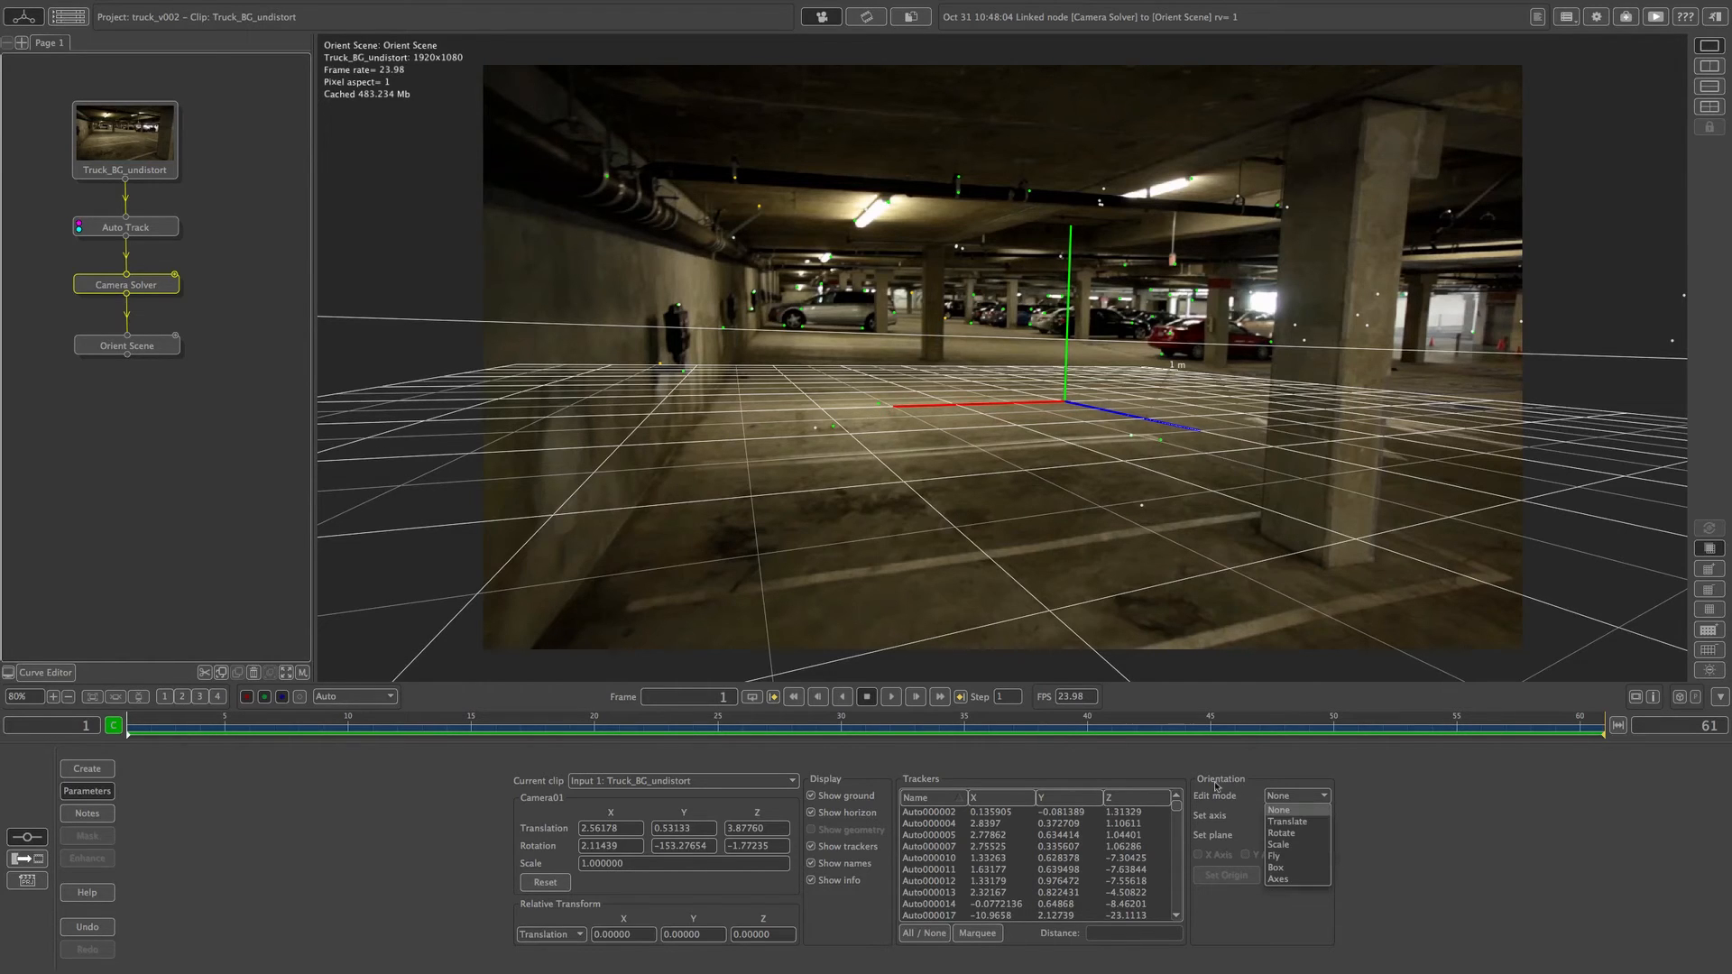
left_click(1316, 837)
left_click_drag(1089, 395, 1316, 395)
mouse_move(1063, 415)
left_mouse_down()
mouse_move(1079, 417)
mouse_move(1023, 376)
mouse_move(1063, 417)
mouse_move(1086, 410)
mouse_move(1061, 421)
left_mouse_up()
left_click(1313, 797)
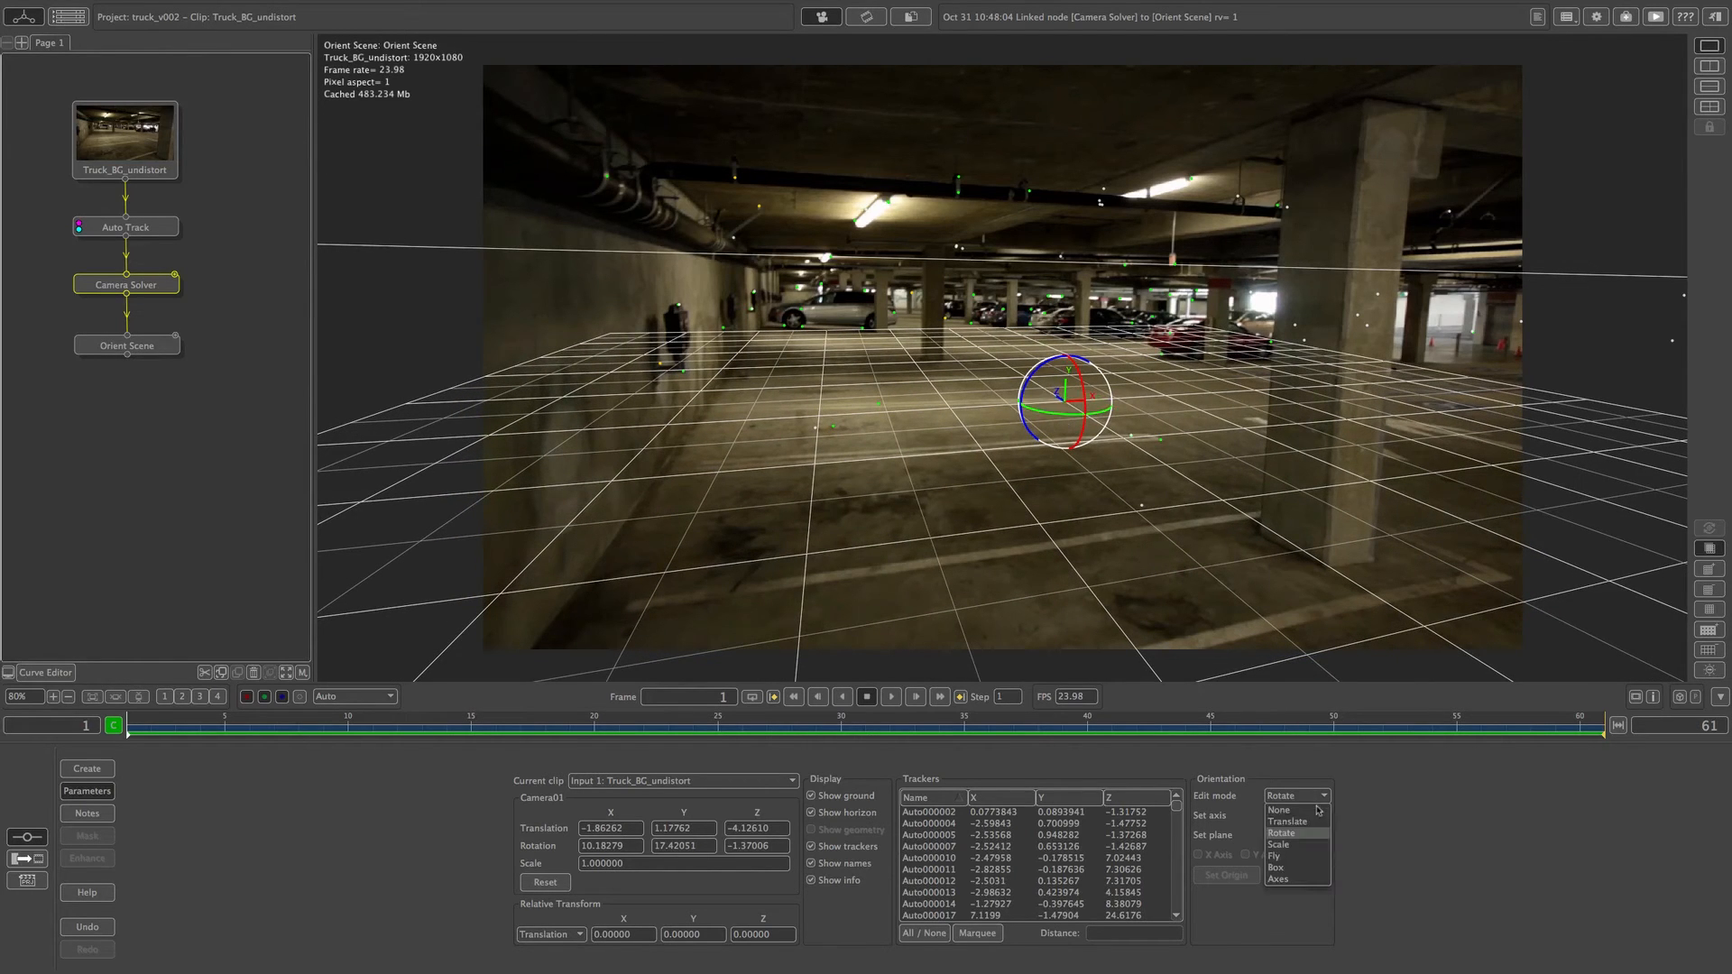
left_click(1280, 810)
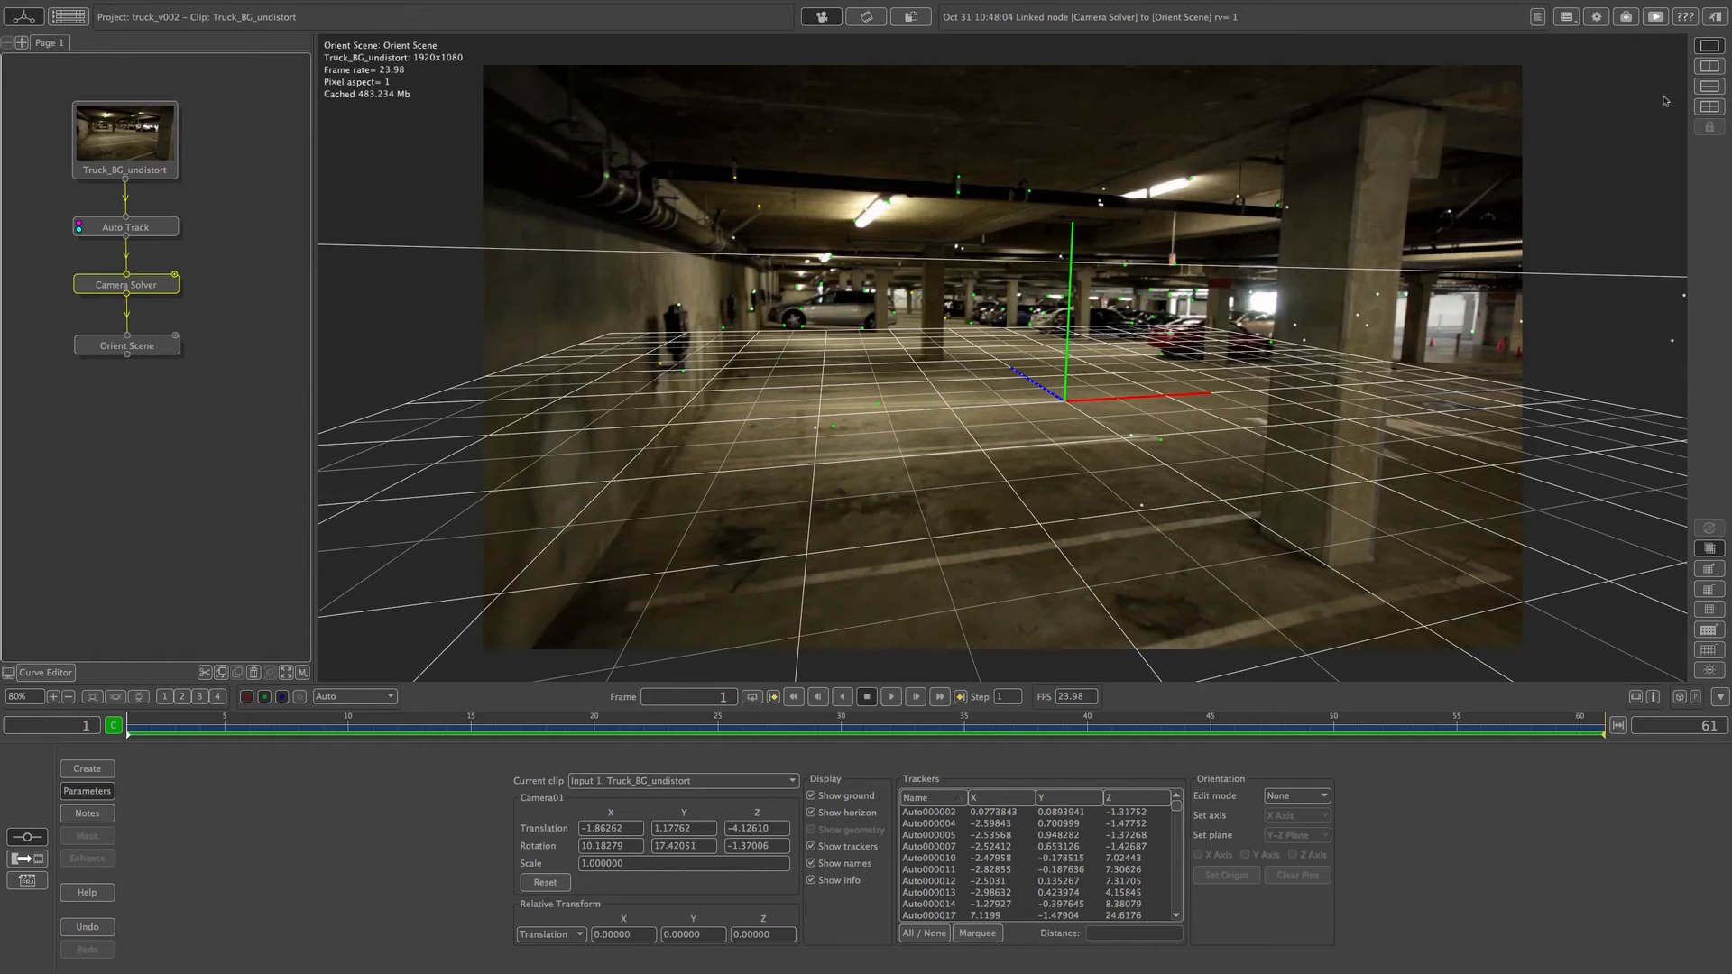
Inspect the camera and tracker points from other angles in a split 3D perspective view, and return to the single camera view.
left_click(1707, 72)
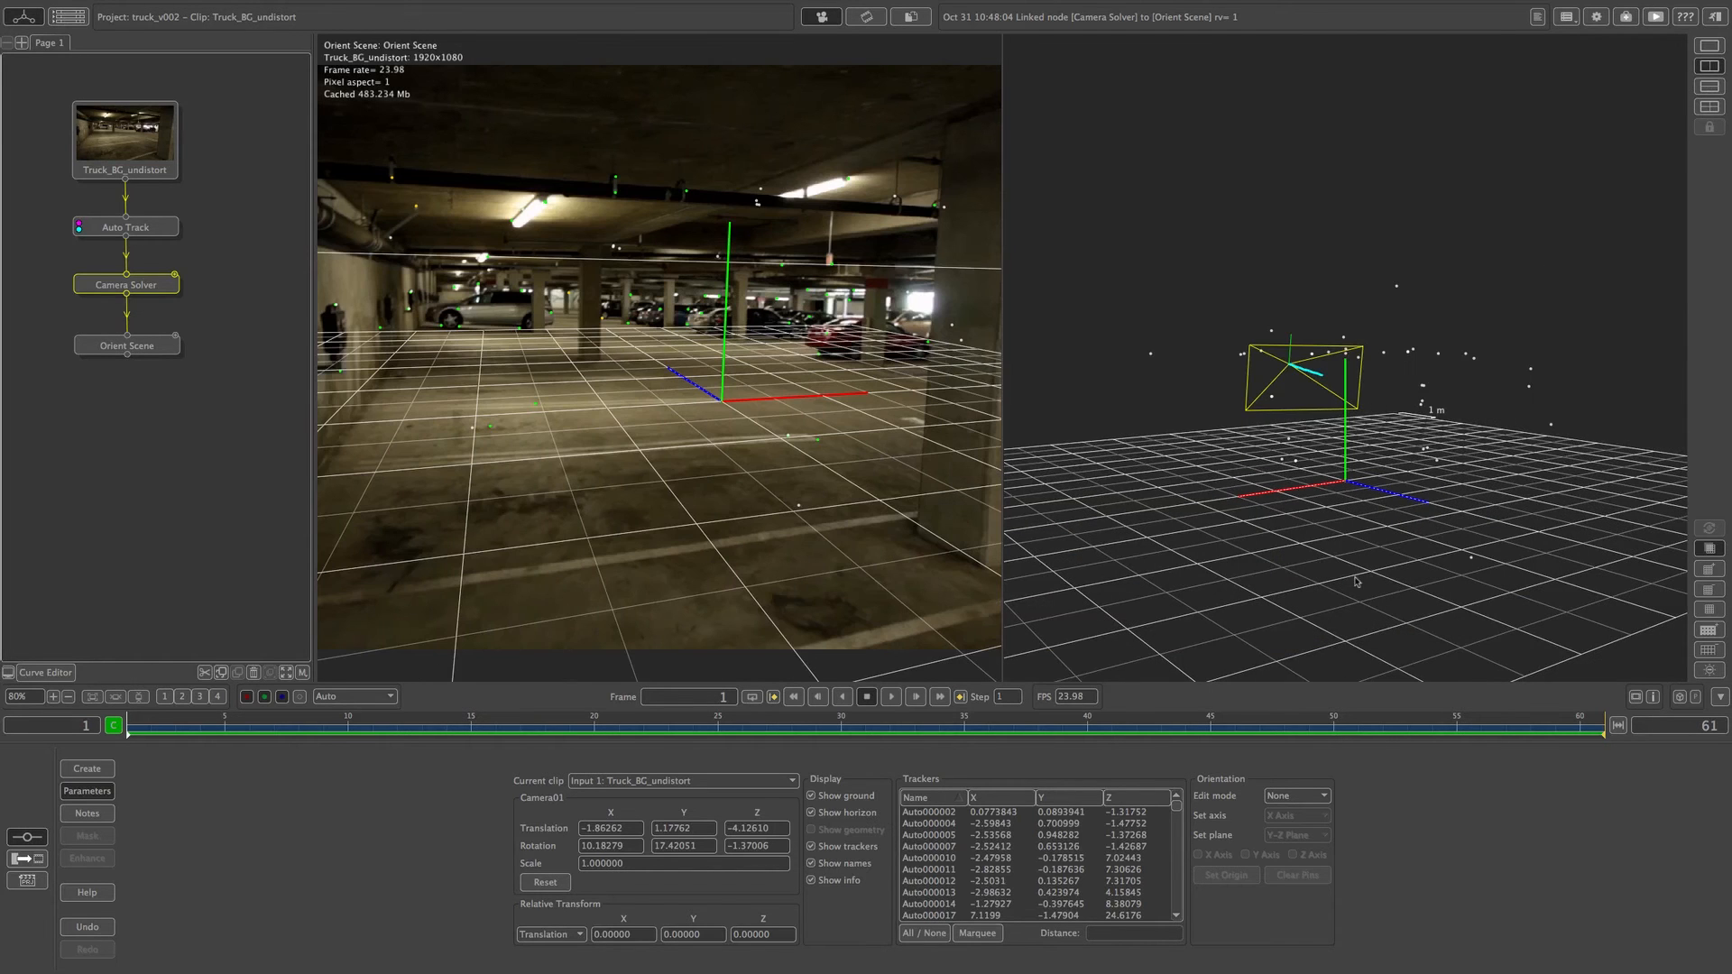
left_click_drag(1364, 599, 1515, 395)
mouse_move(1192, 521)
left_mouse_down()
mouse_move(1267, 455)
mouse_move(1254, 550)
mouse_move(1157, 509)
mouse_move(1172, 505)
mouse_move(1128, 515)
mouse_move(1118, 560)
mouse_move(1181, 539)
left_mouse_up()
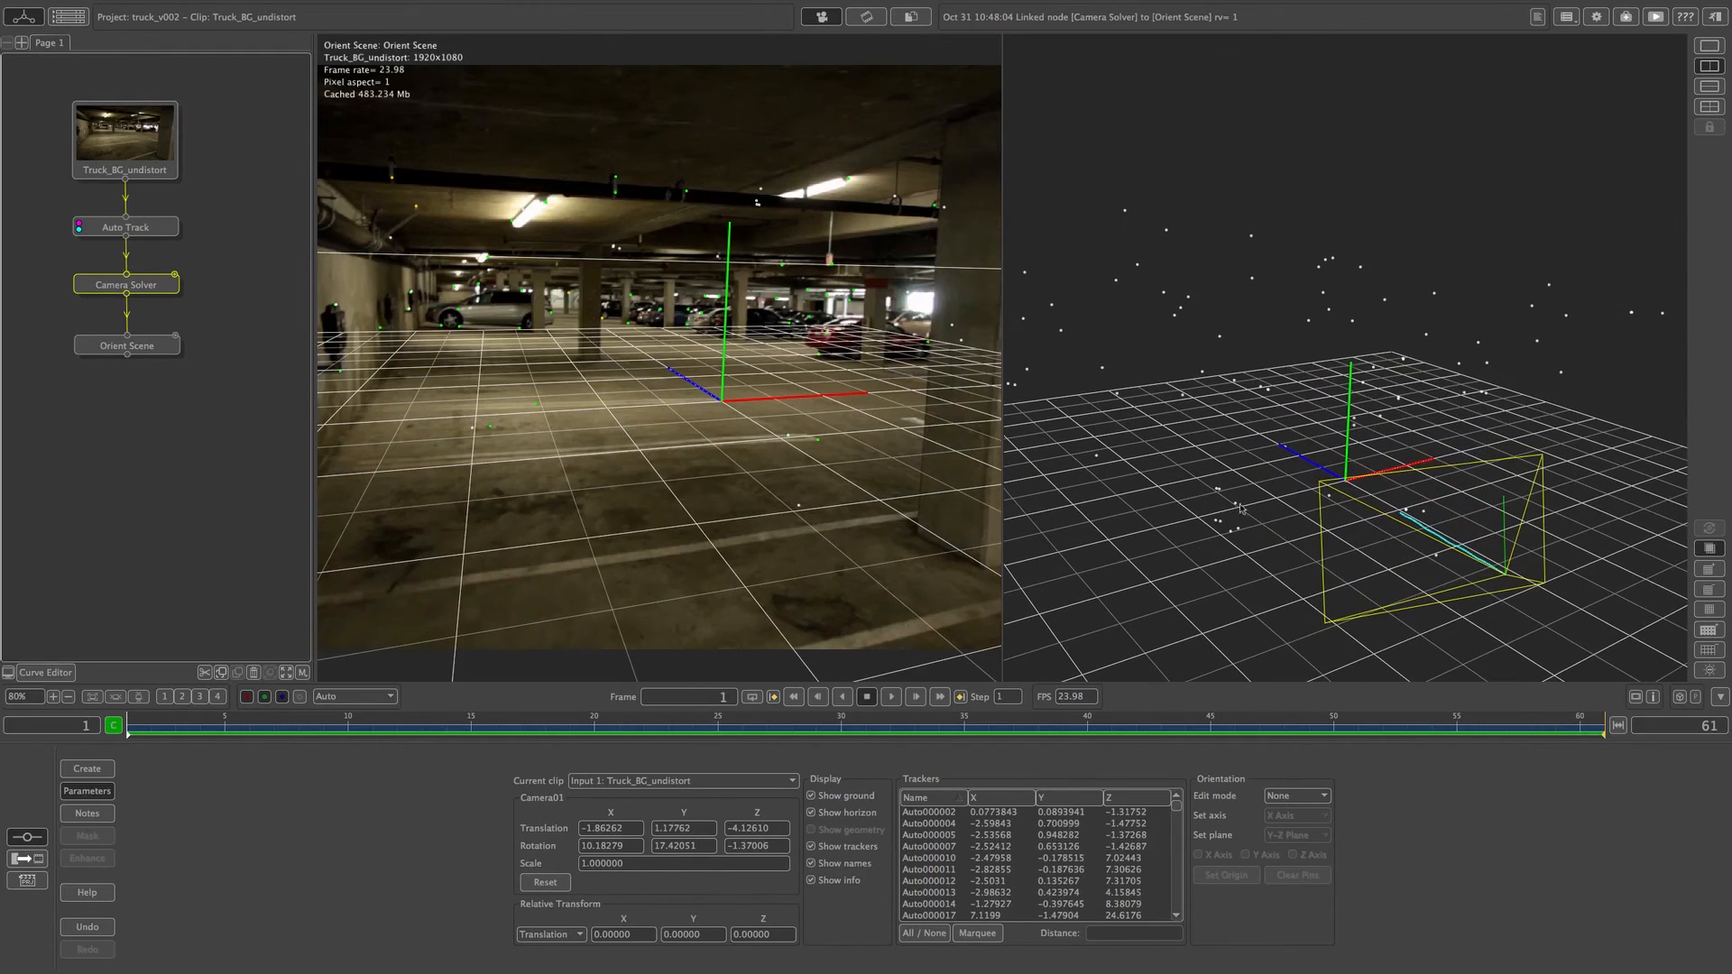
left_click(1710, 47)
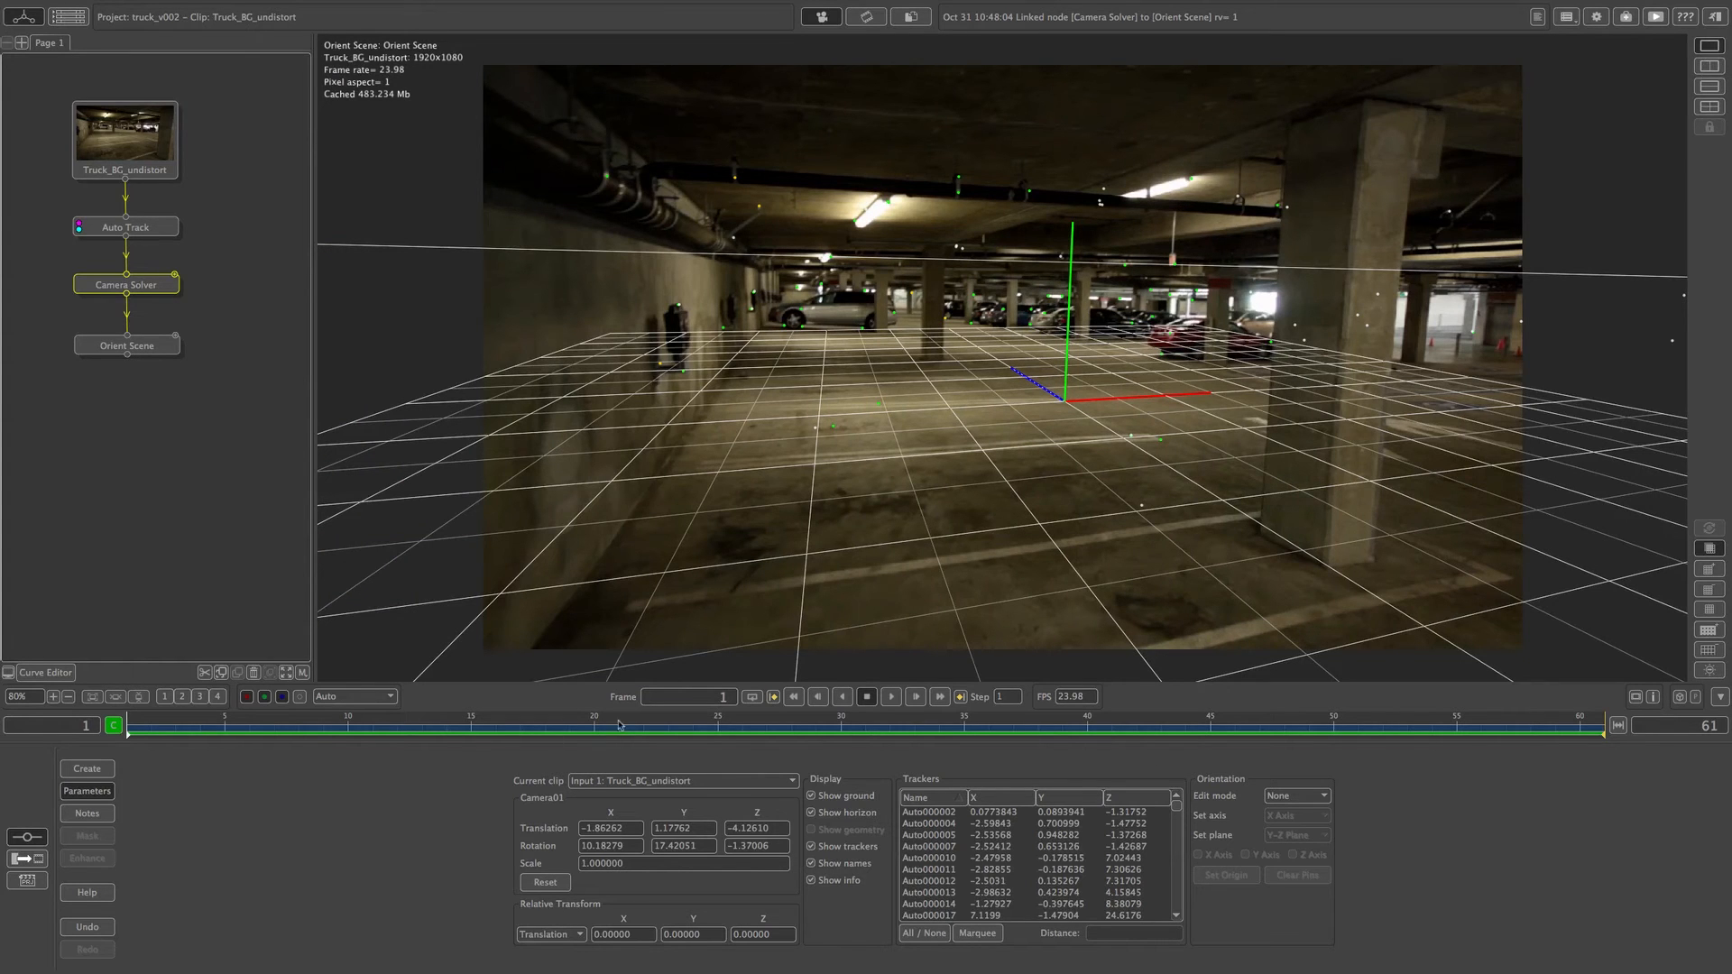
Play back the oriented scene to check the grid alignment through the shot, and return to the first frame.
left_click(891, 697)
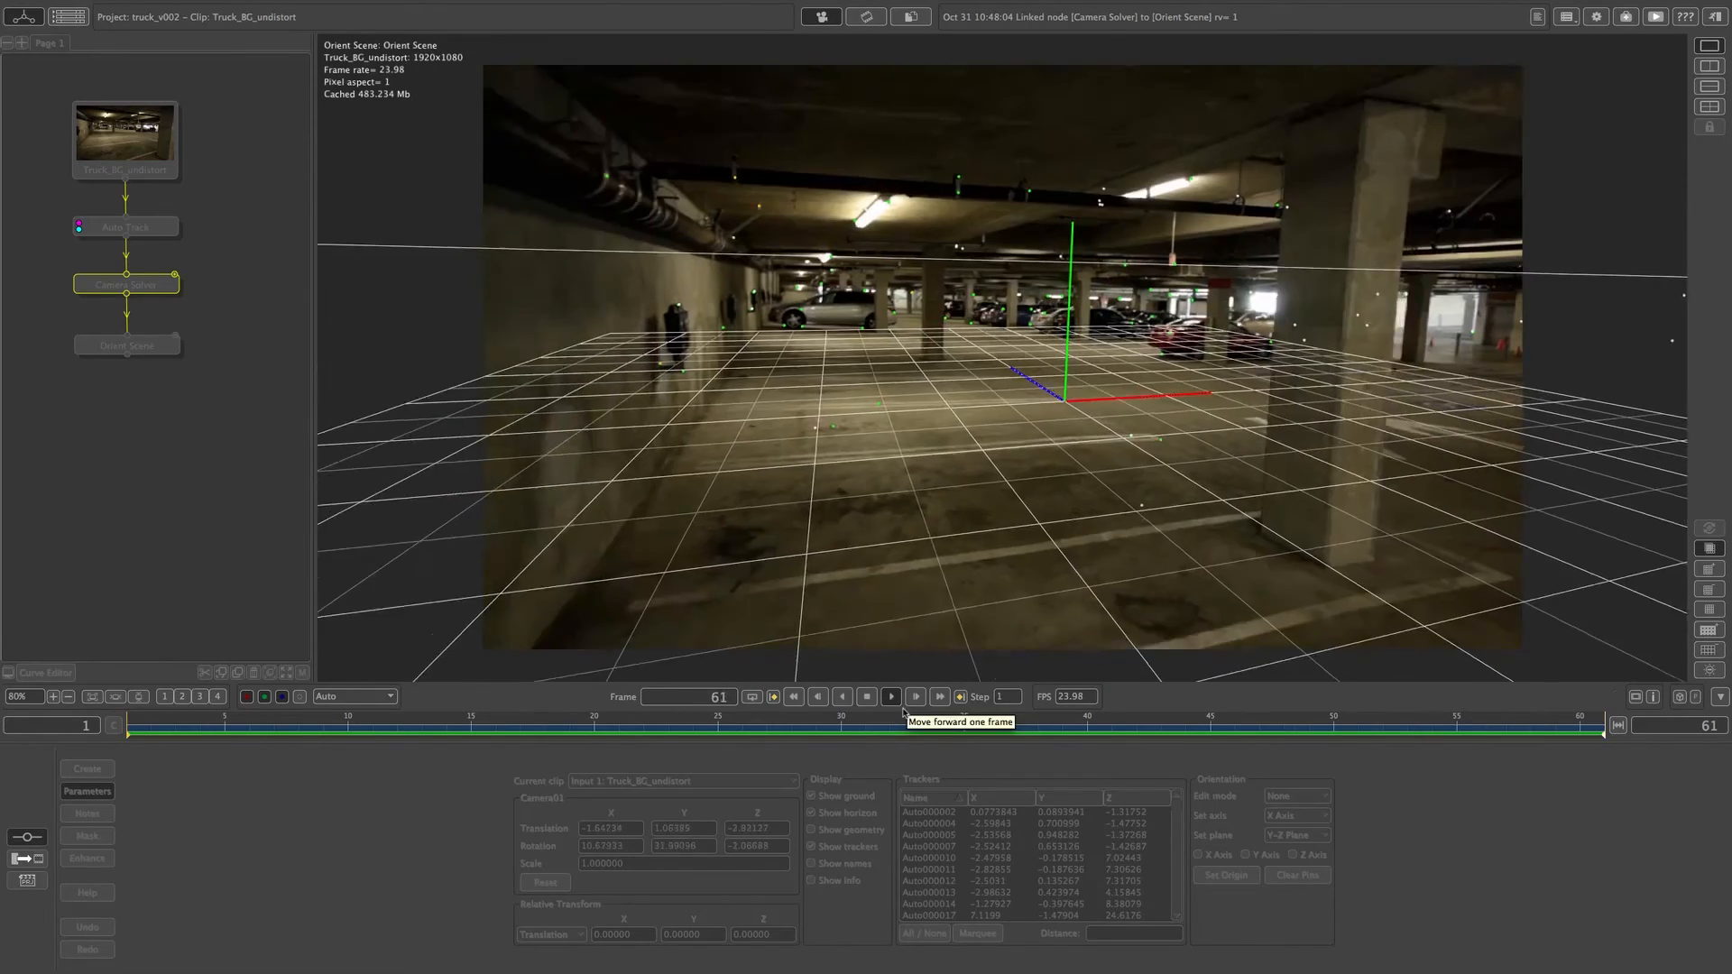
left_click(867, 698)
left_click(794, 698)
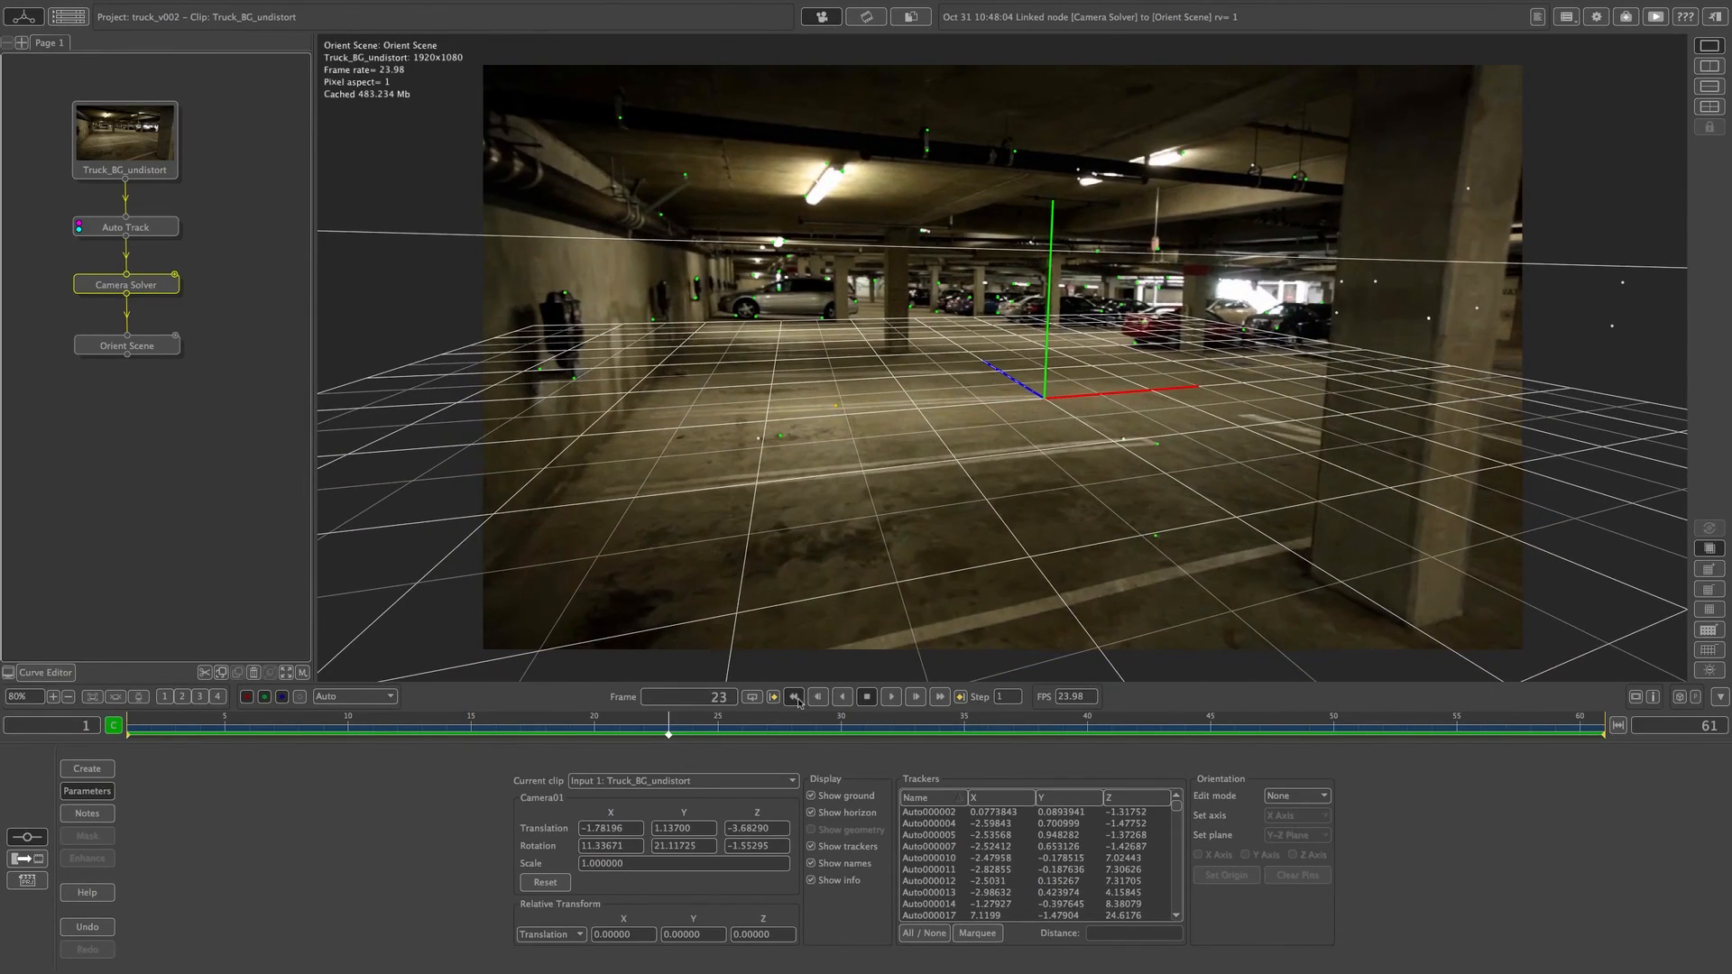
Attach a Test Object node to Orient Scene and add the Mushroom object to the scene.
left_click(161, 352)
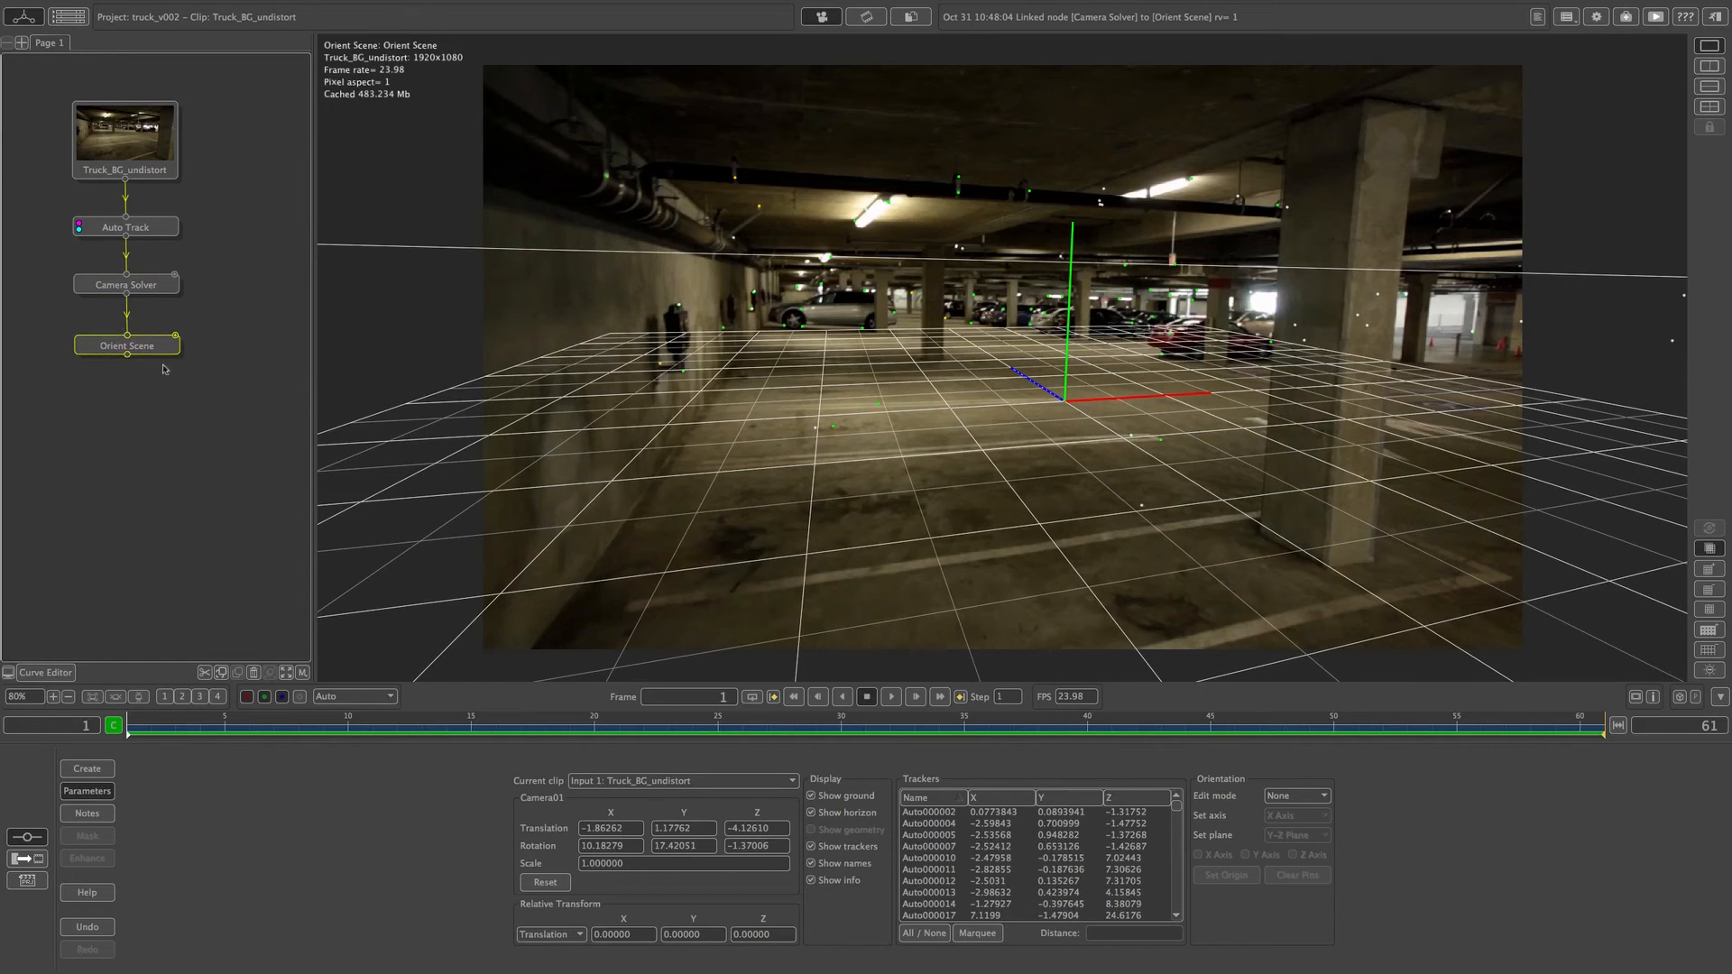
right_click(148, 365)
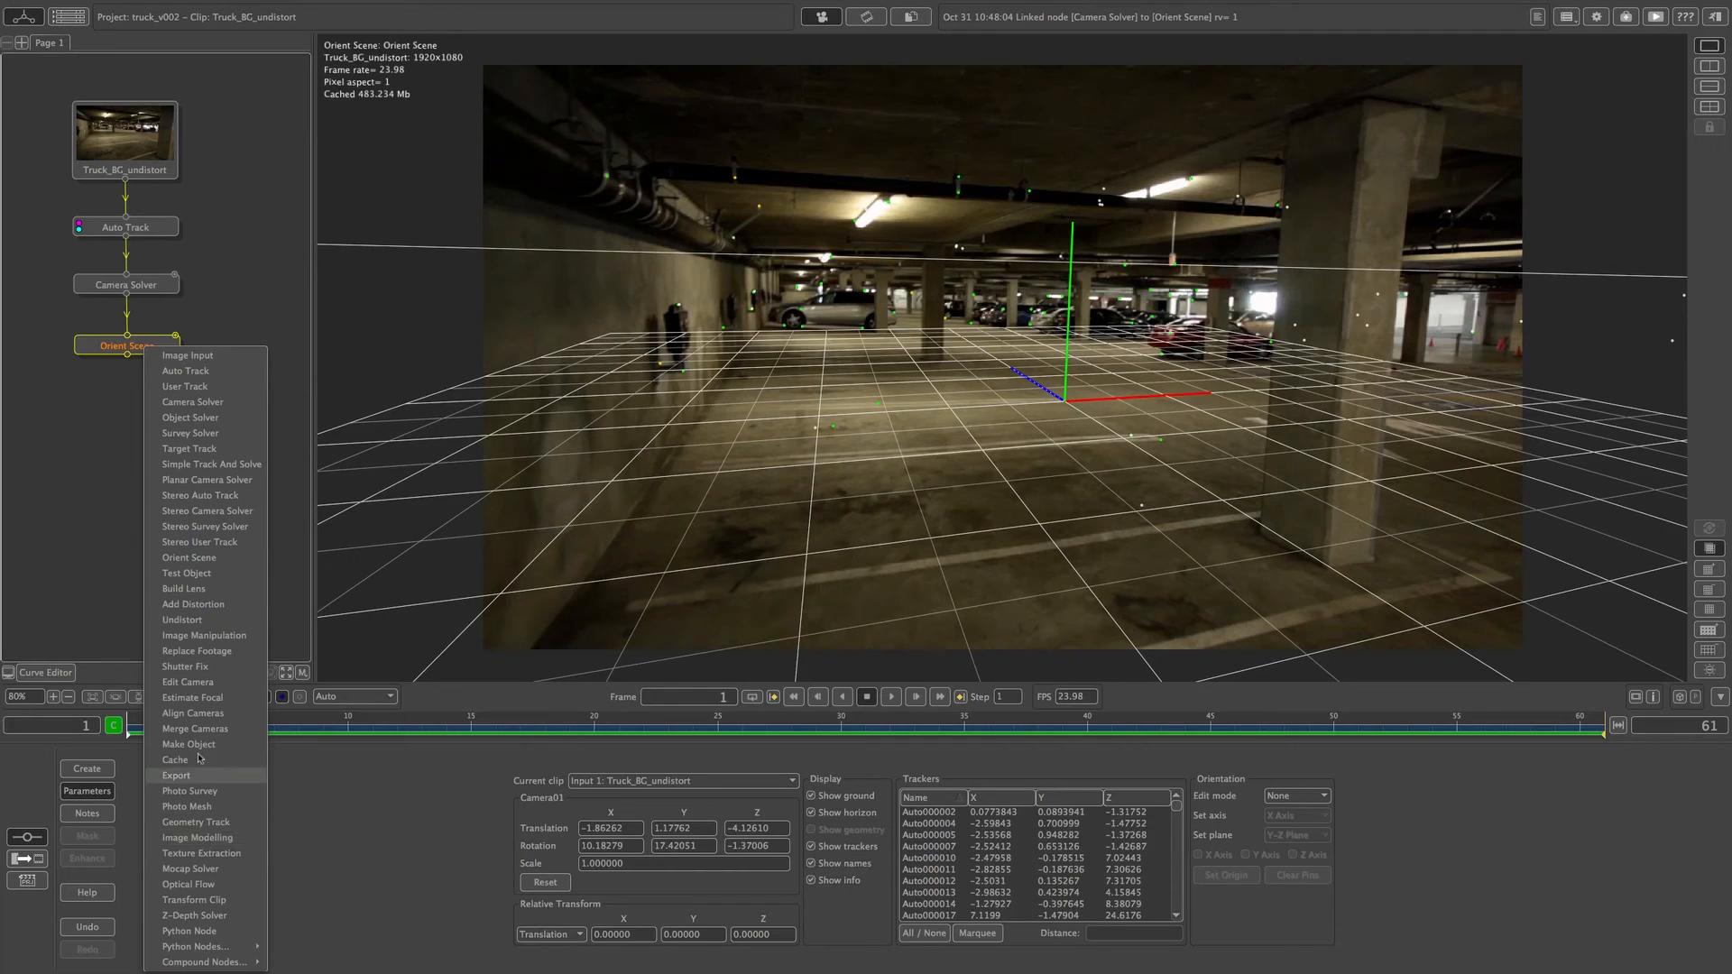
left_click(189, 573)
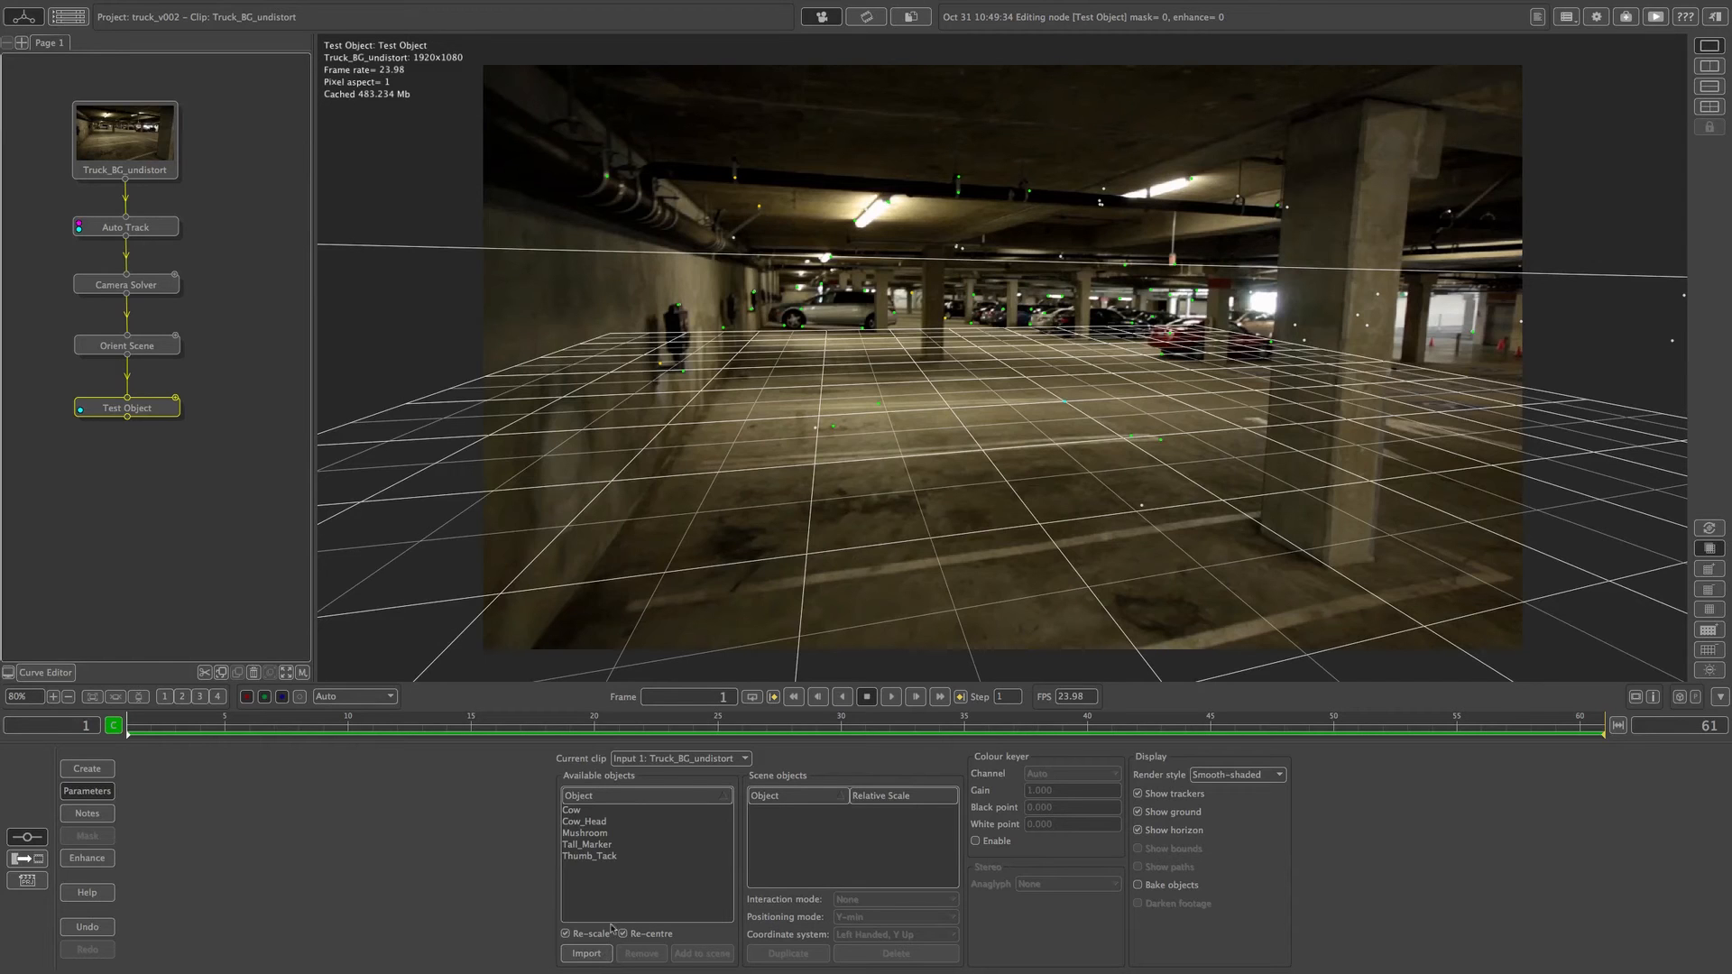
left_click(613, 834)
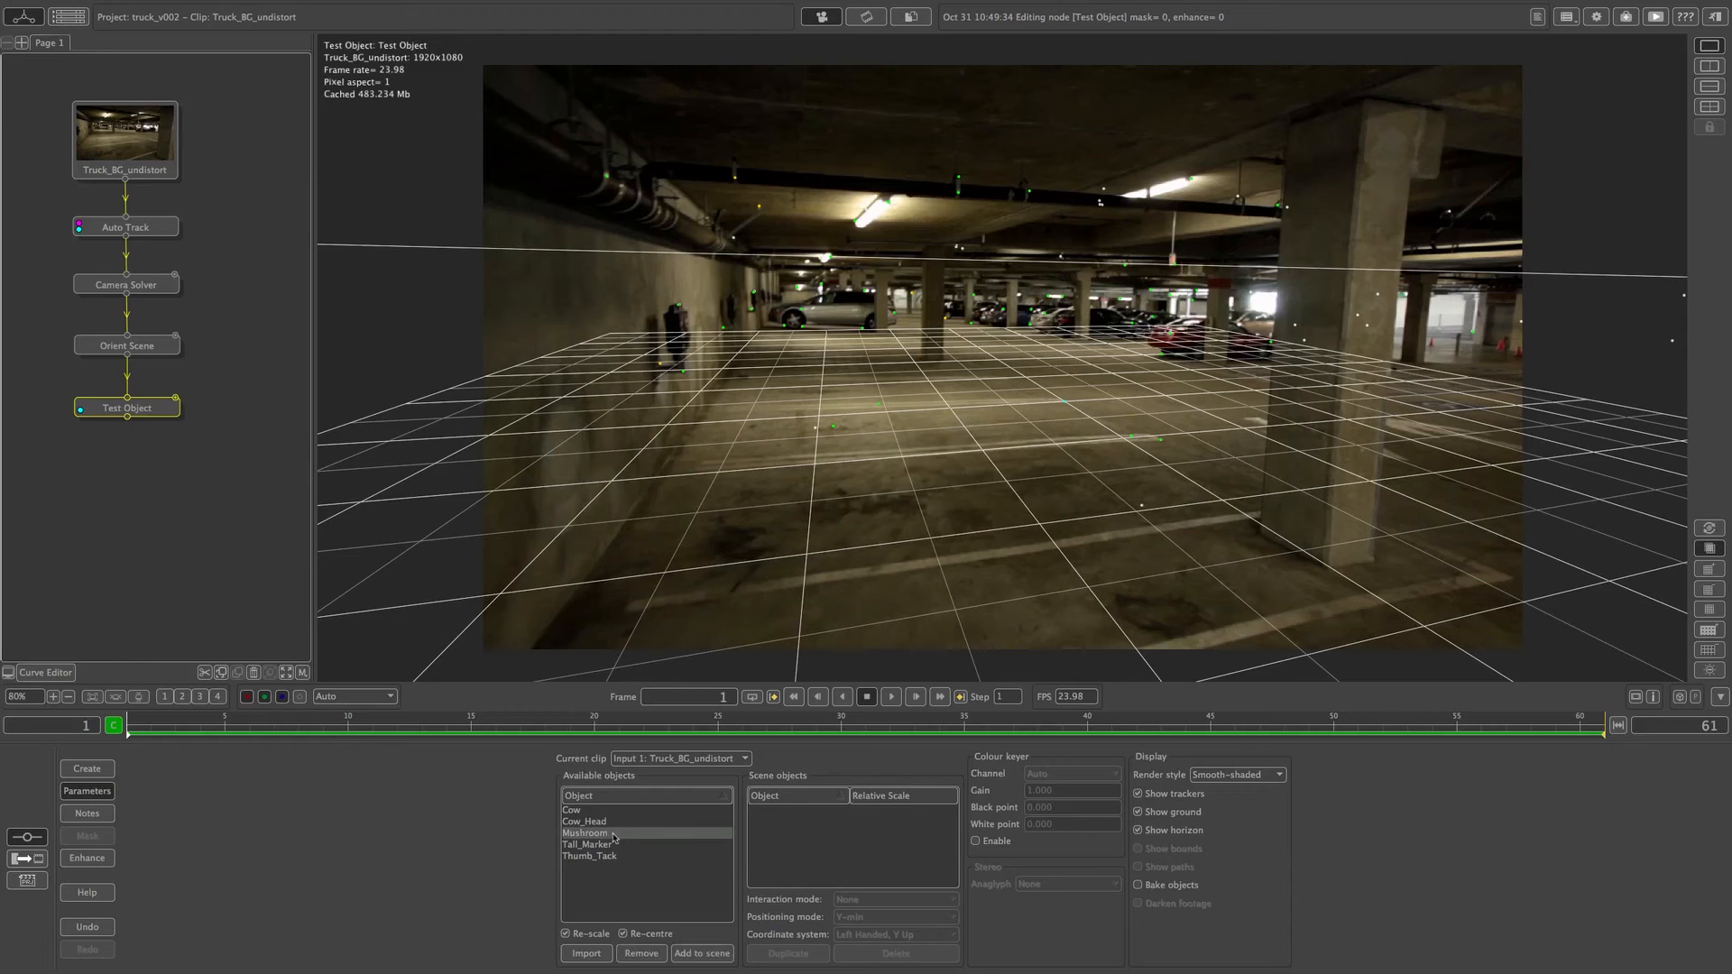
left_click(709, 954)
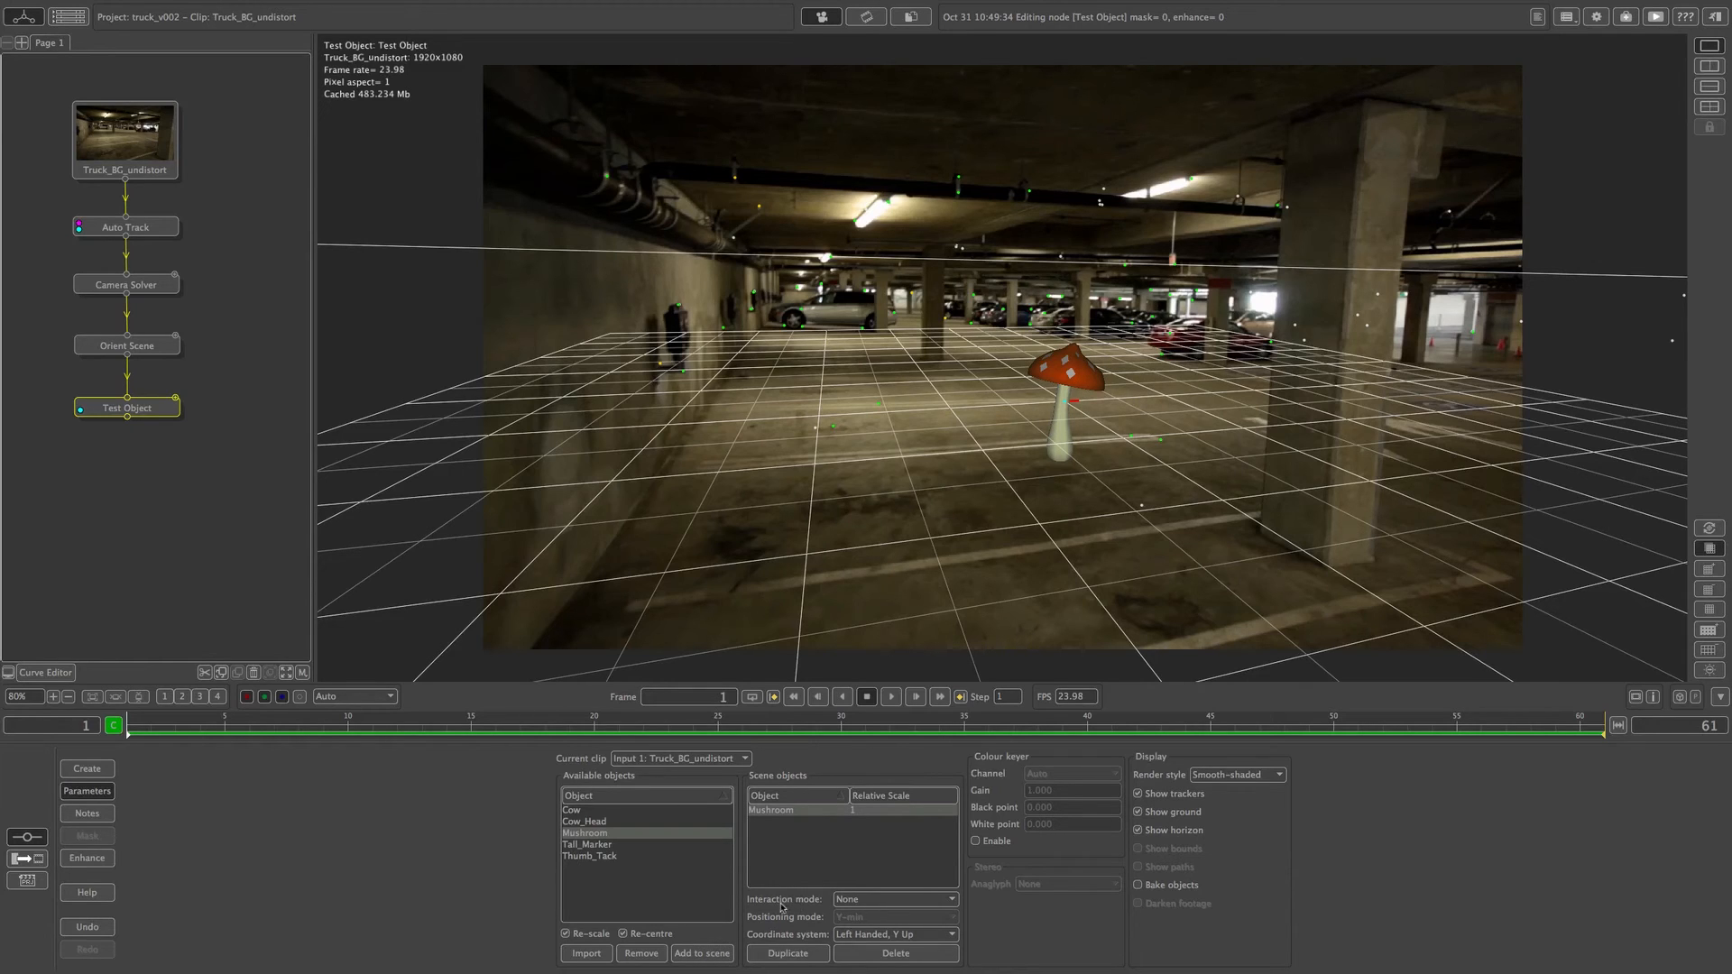
Place the mushroom on the floor tracker at the origin using Place at selected feature, and hide the trackers, ground and horizon.
left_click(867, 906)
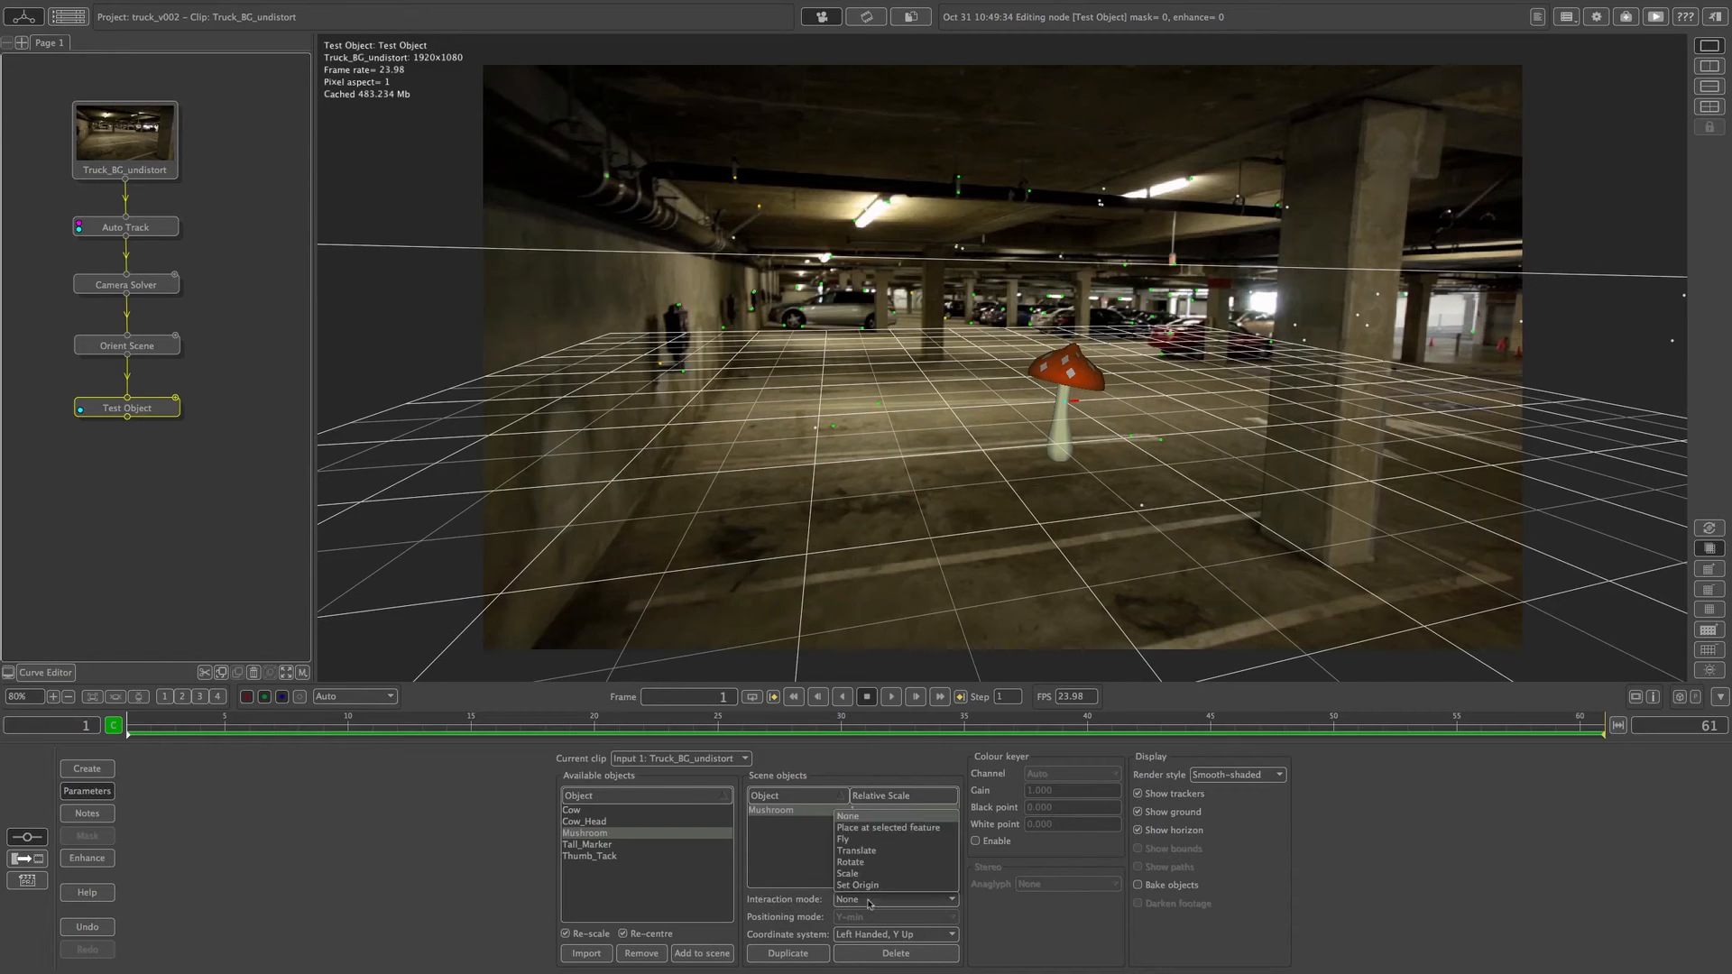
left_click(884, 833)
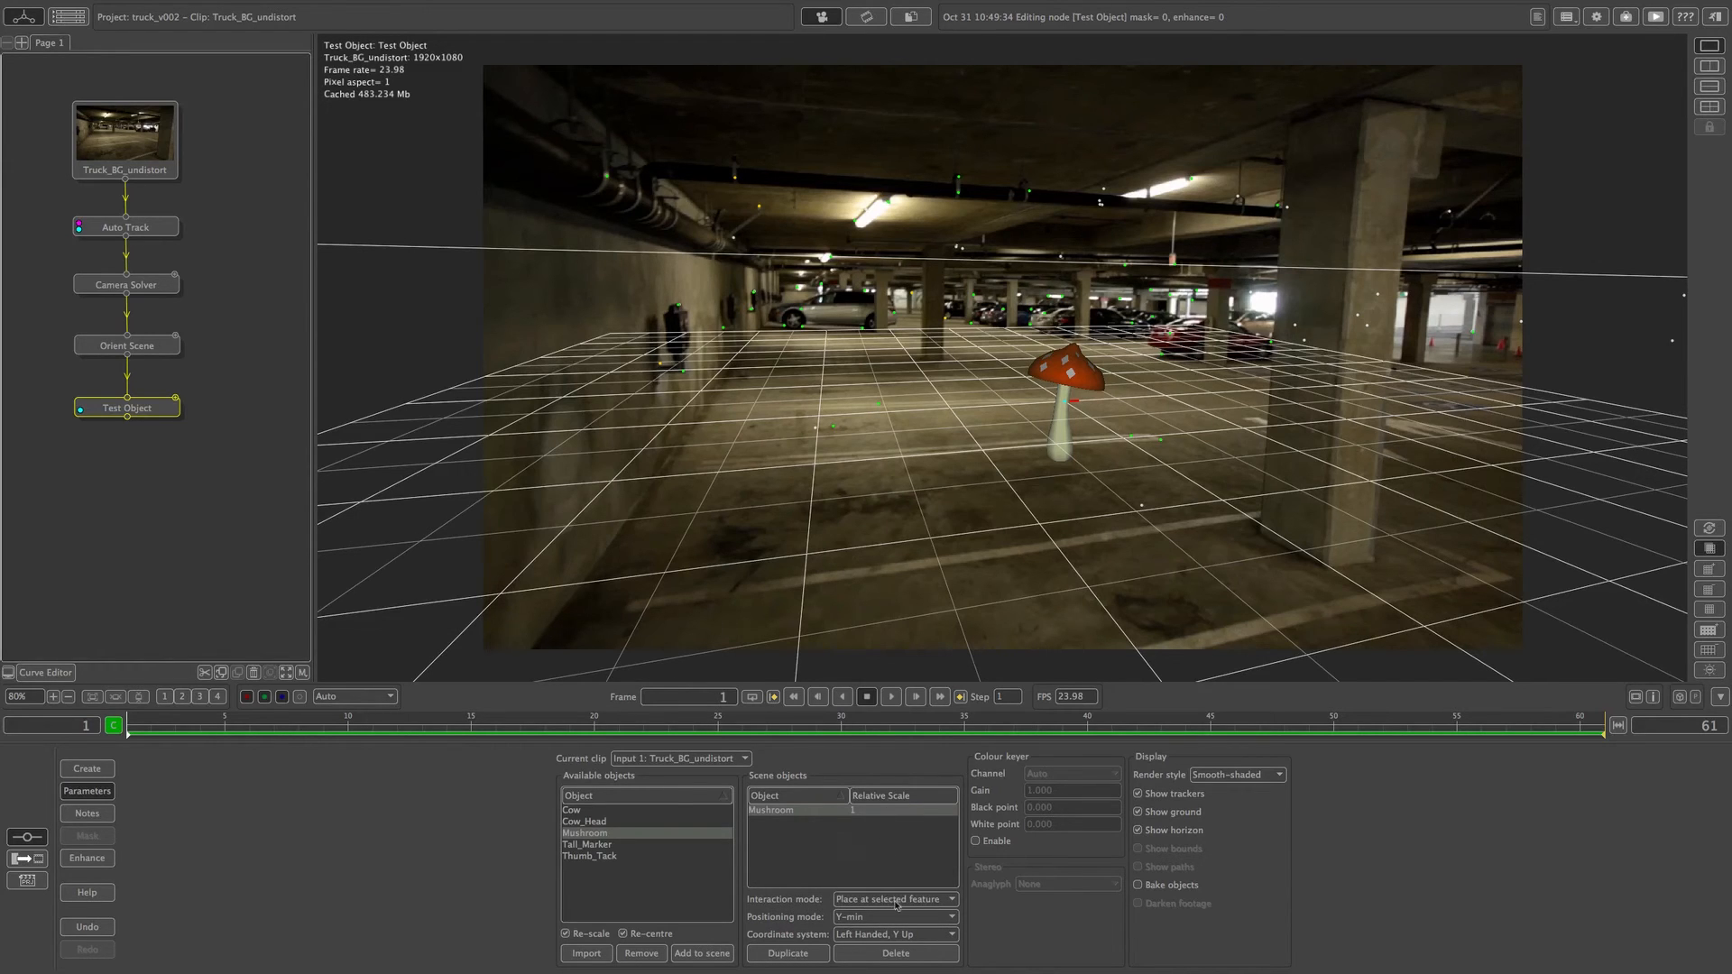
left_click(1063, 403)
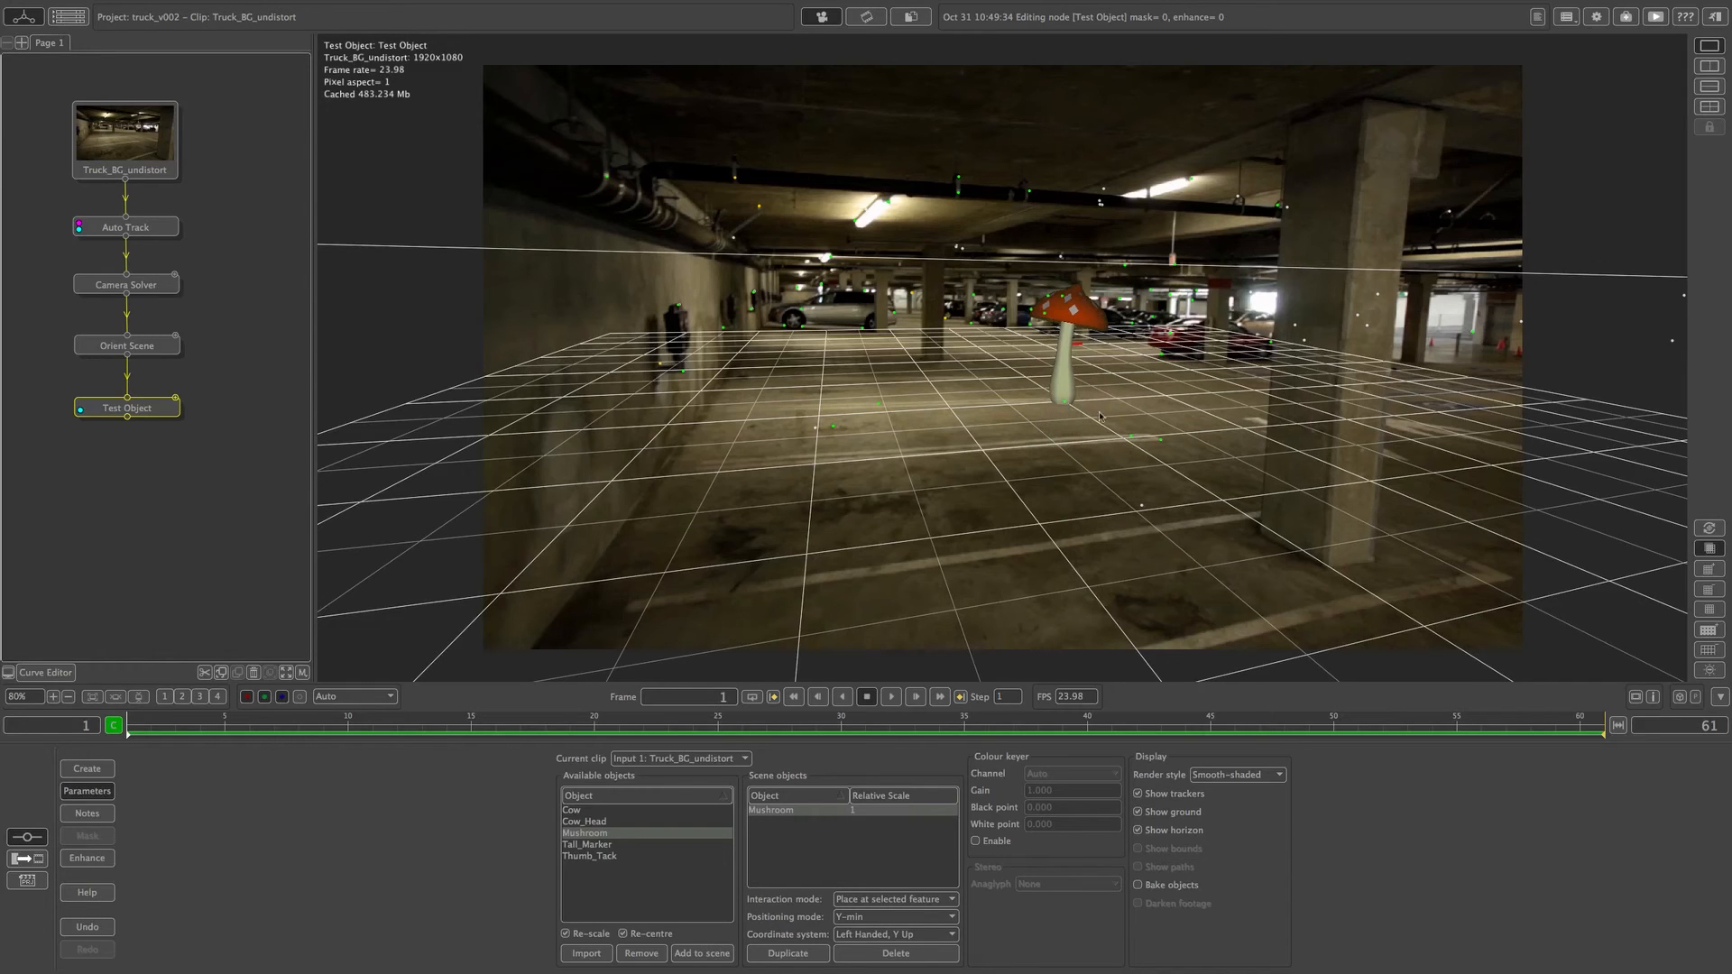
left_click(1186, 813)
left_click(1192, 830)
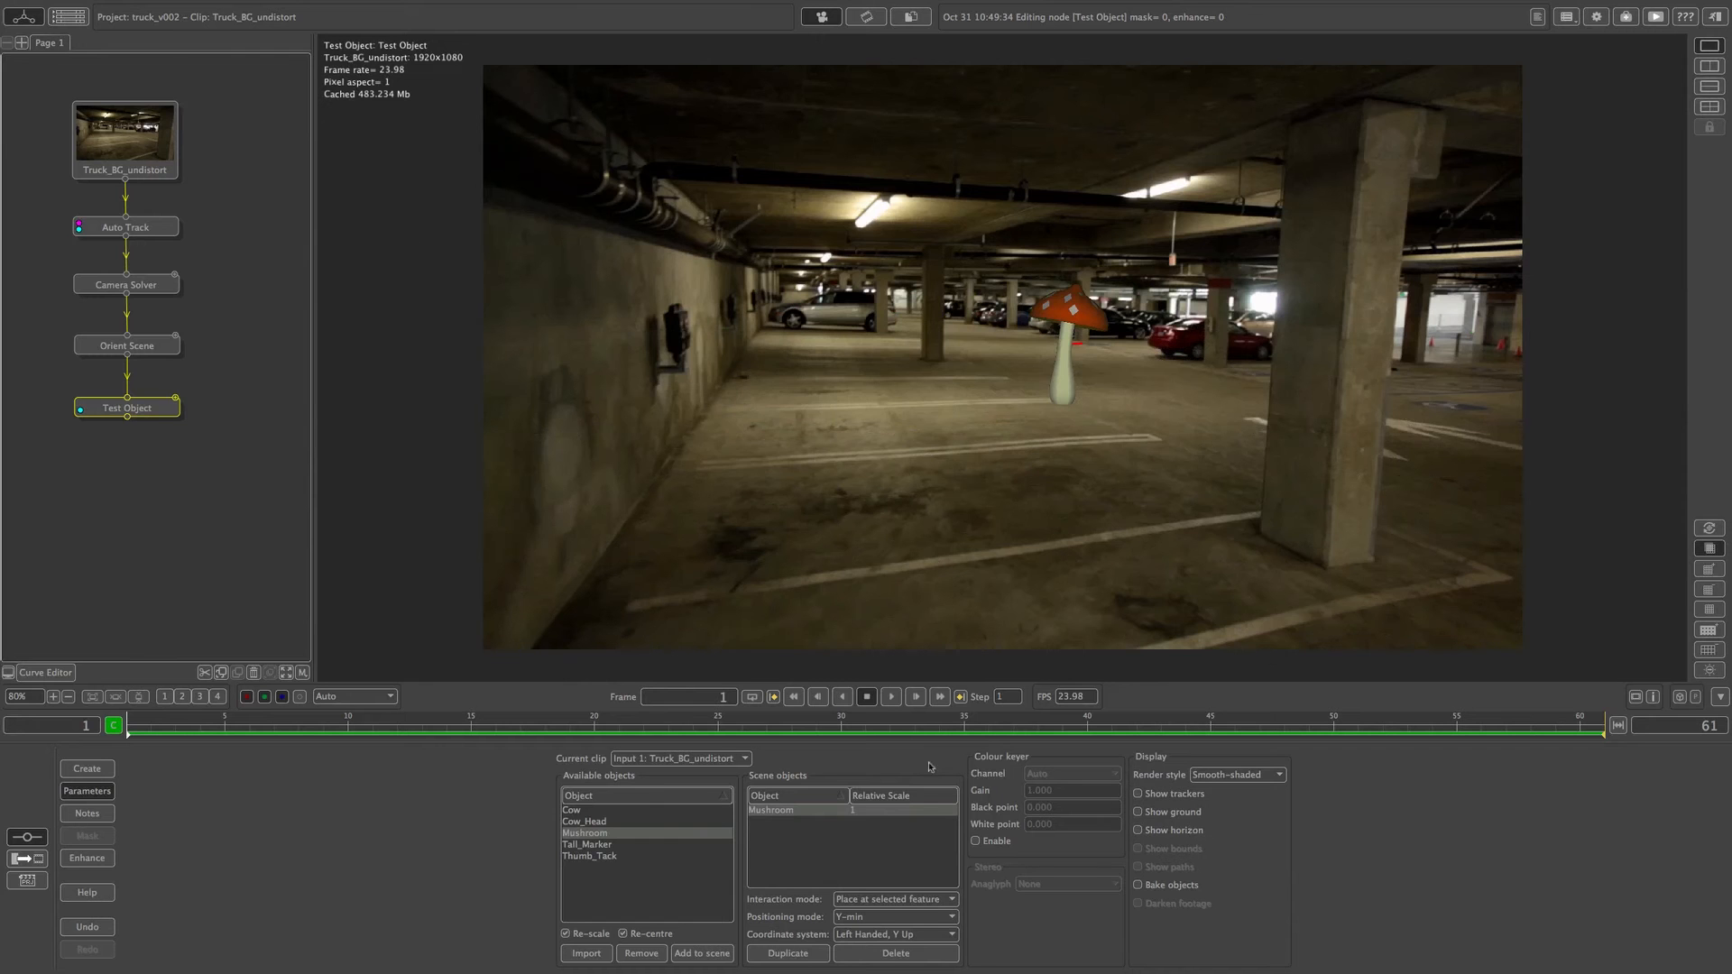
Play back the shot to check how the mushroom holds to the floor, and return to the first frame.
left_click(893, 698)
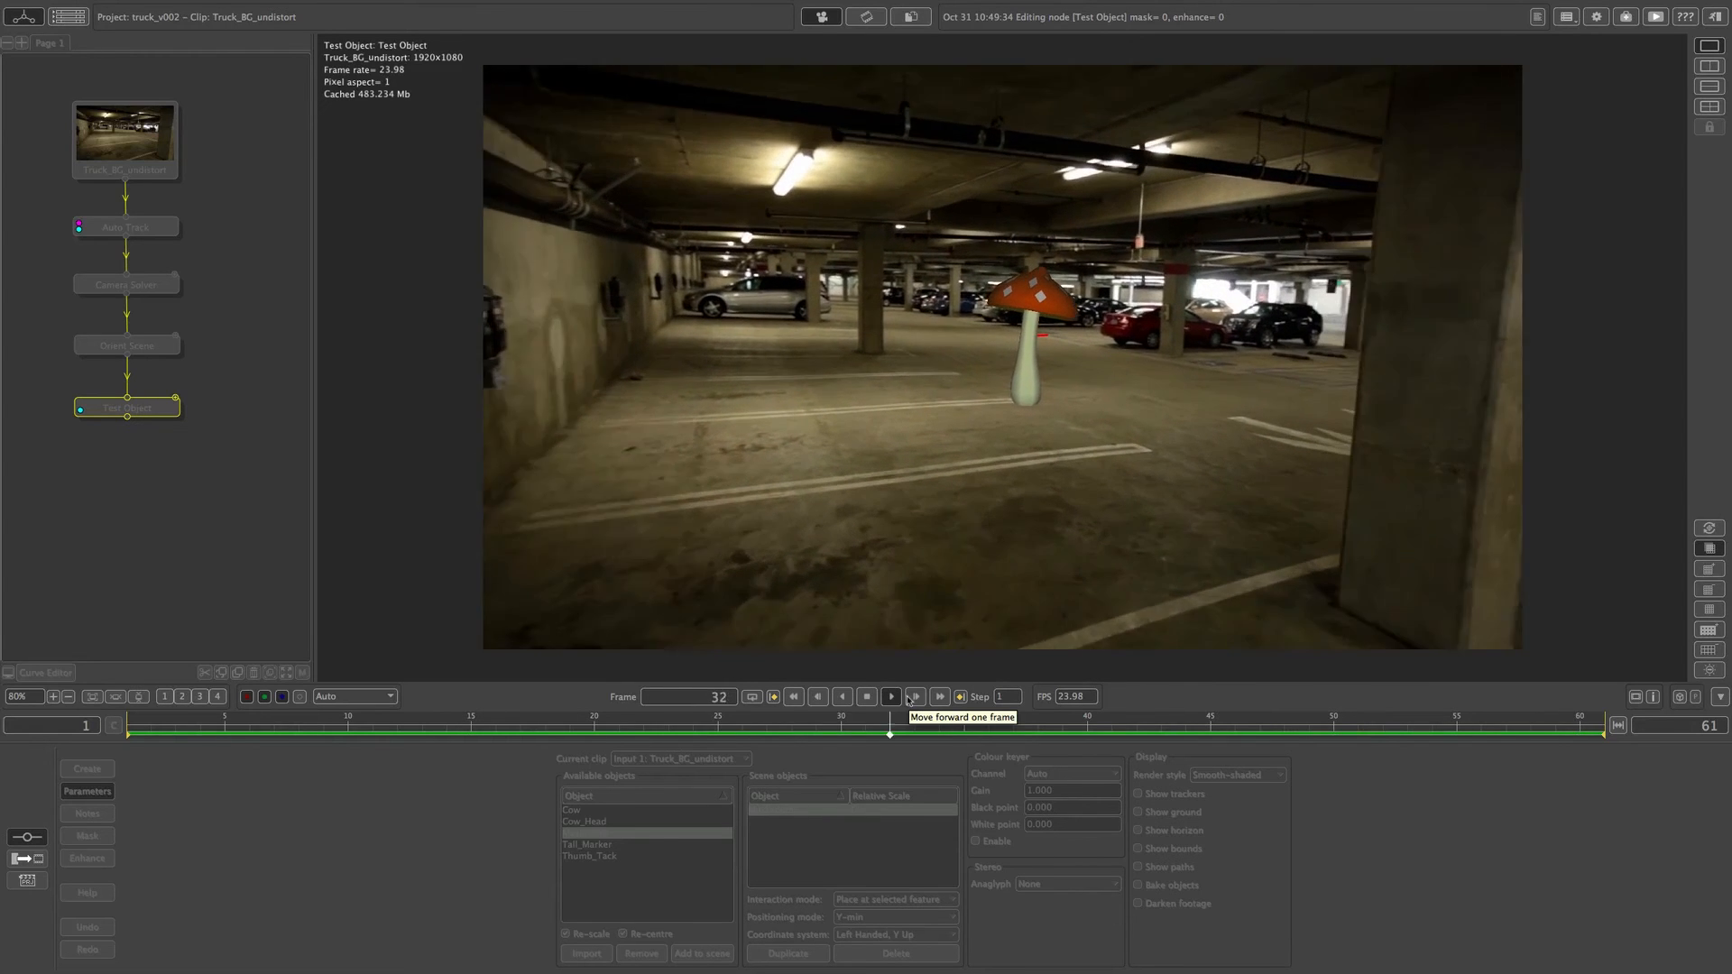
left_click(869, 697)
left_click(794, 697)
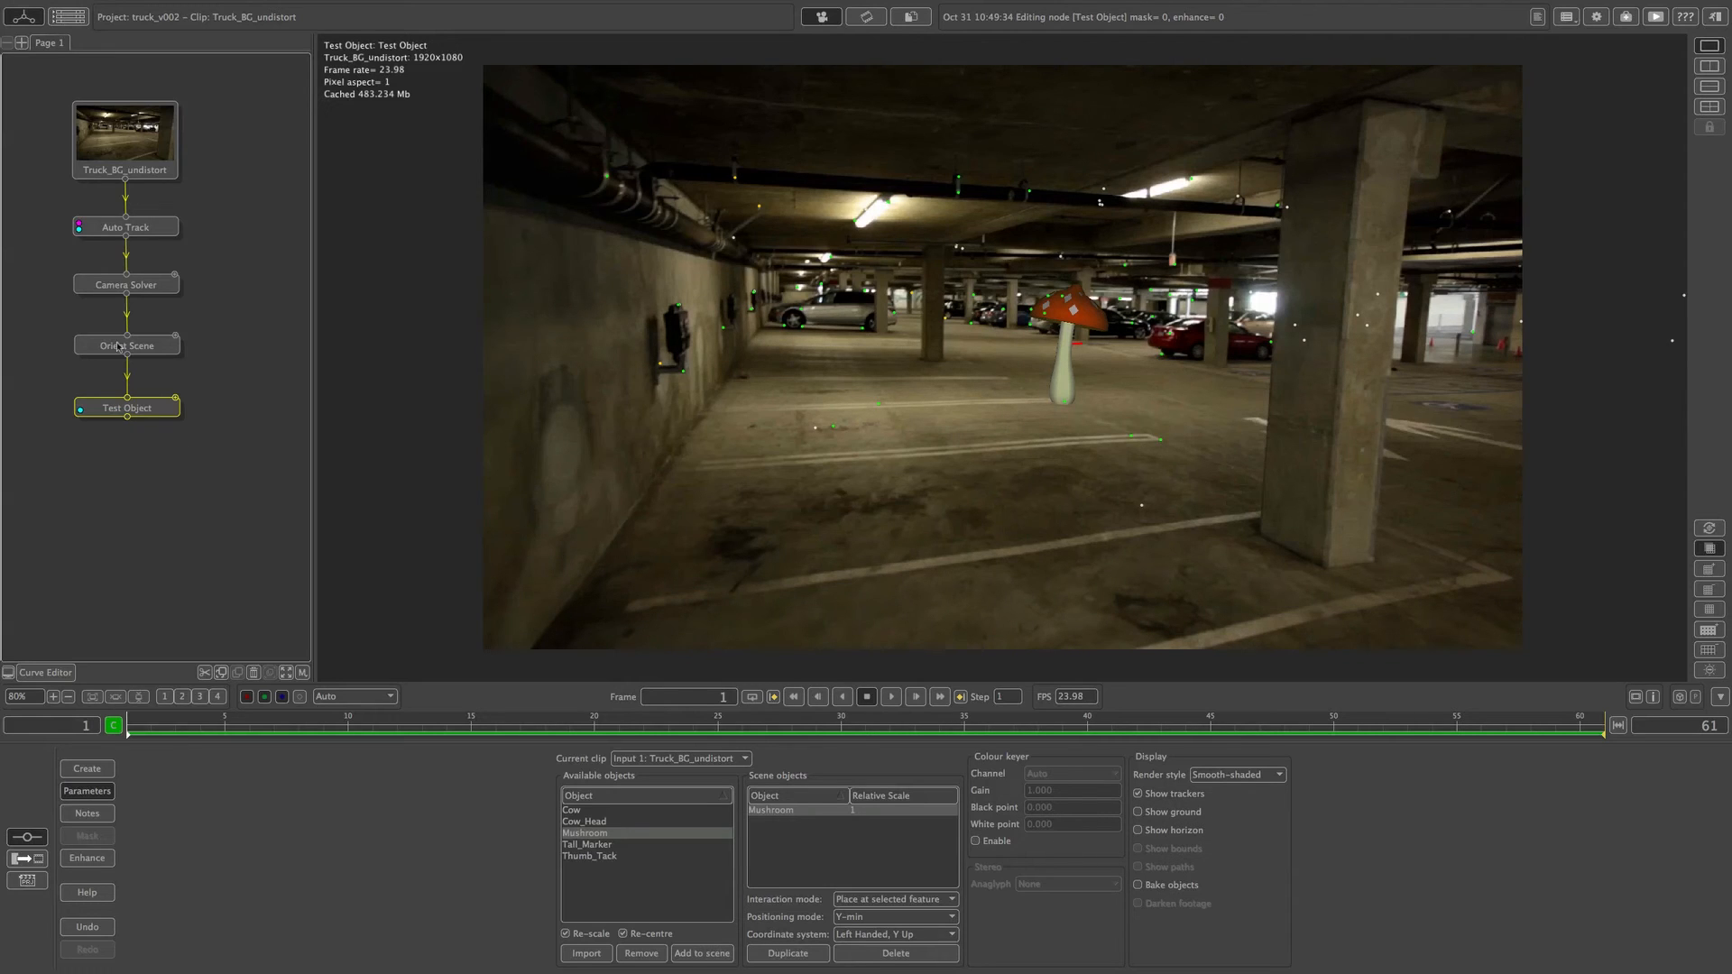
Add the Thumb_Tack object to the scene and place it on a floor tracker between the mushroom and the left wall.
left_click(625, 857)
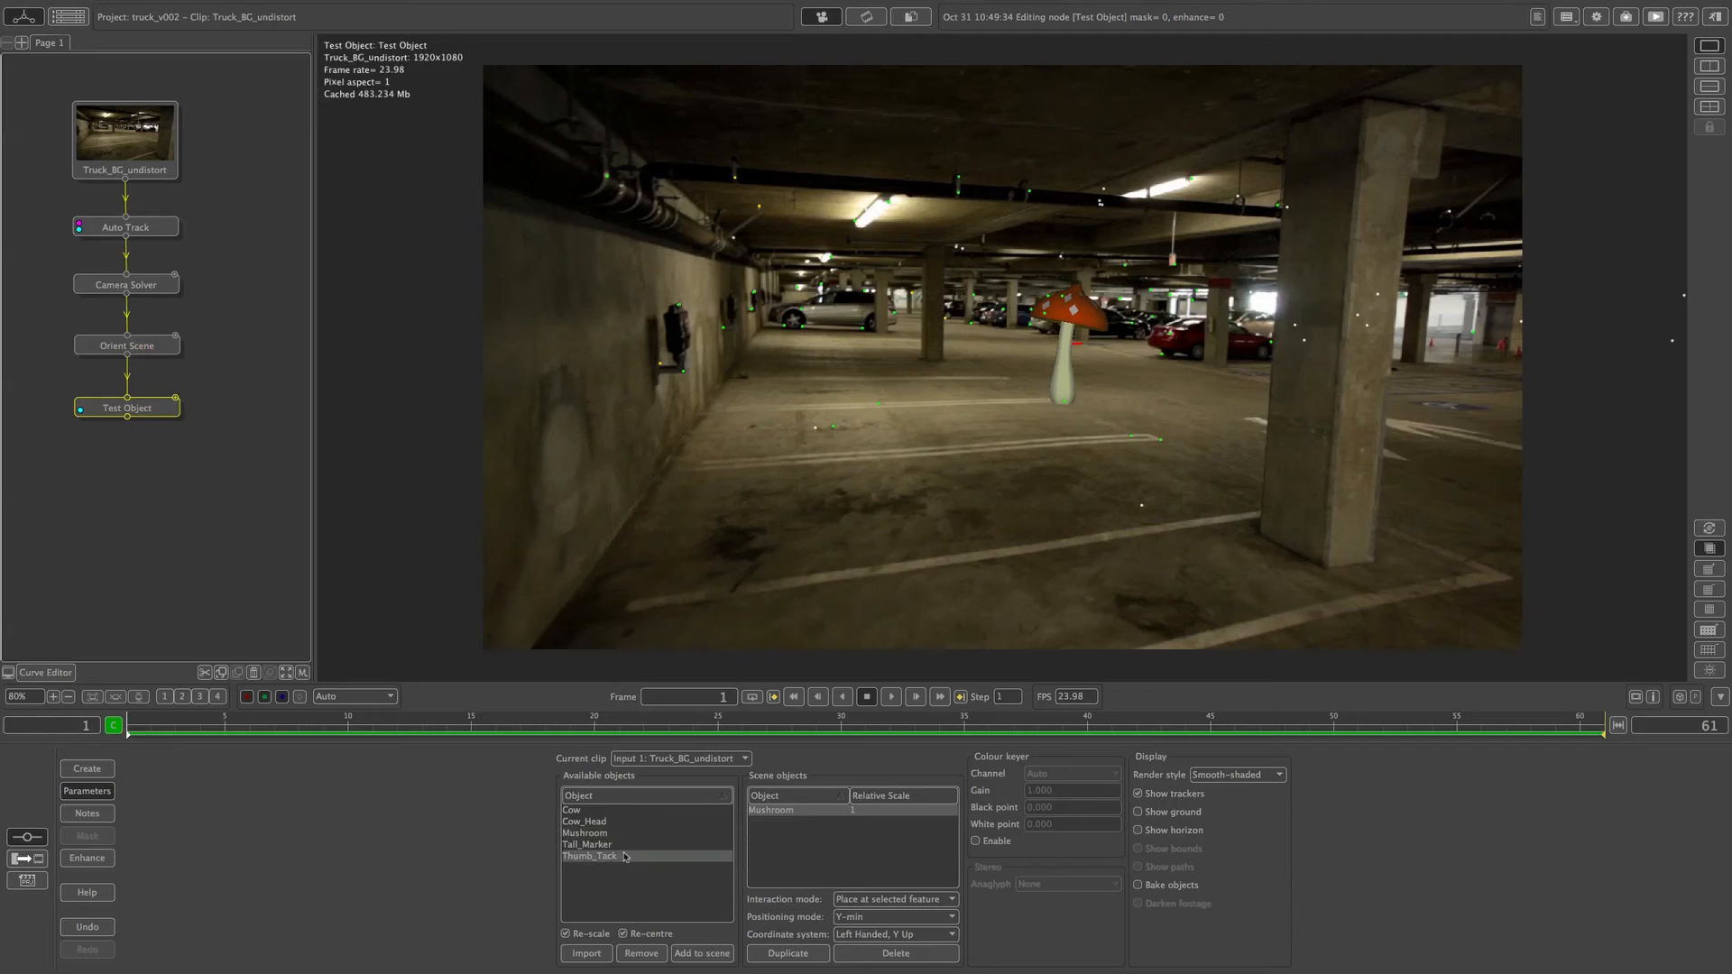
left_click(710, 954)
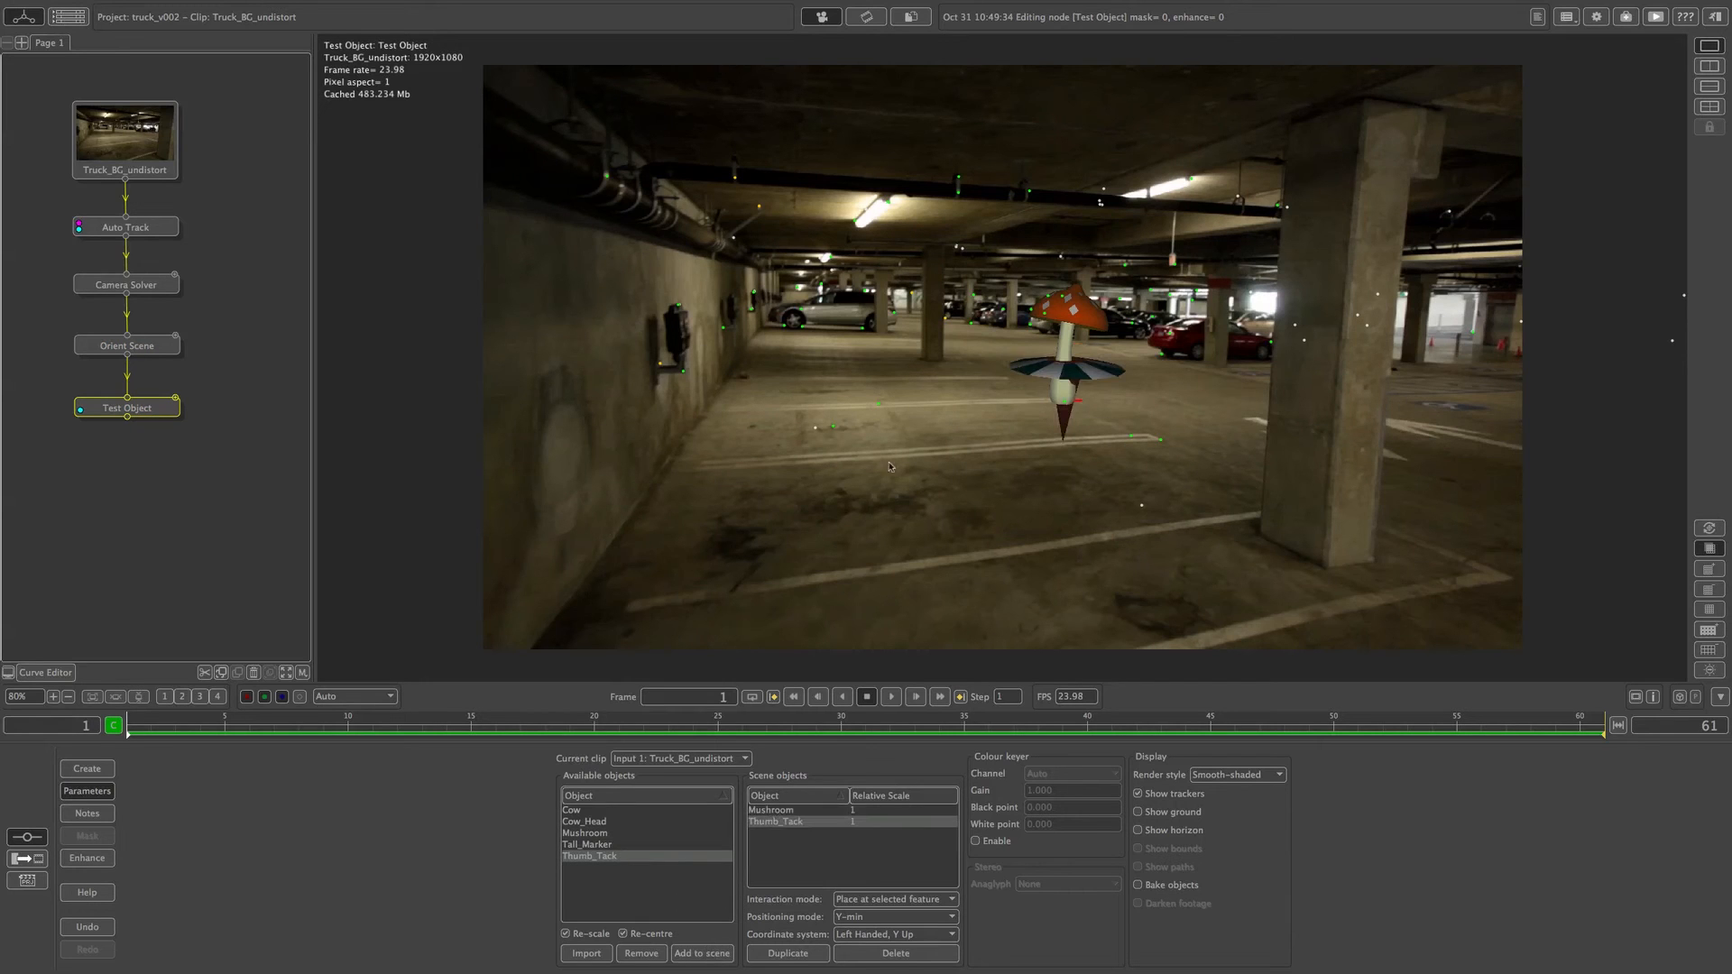
left_click(835, 427)
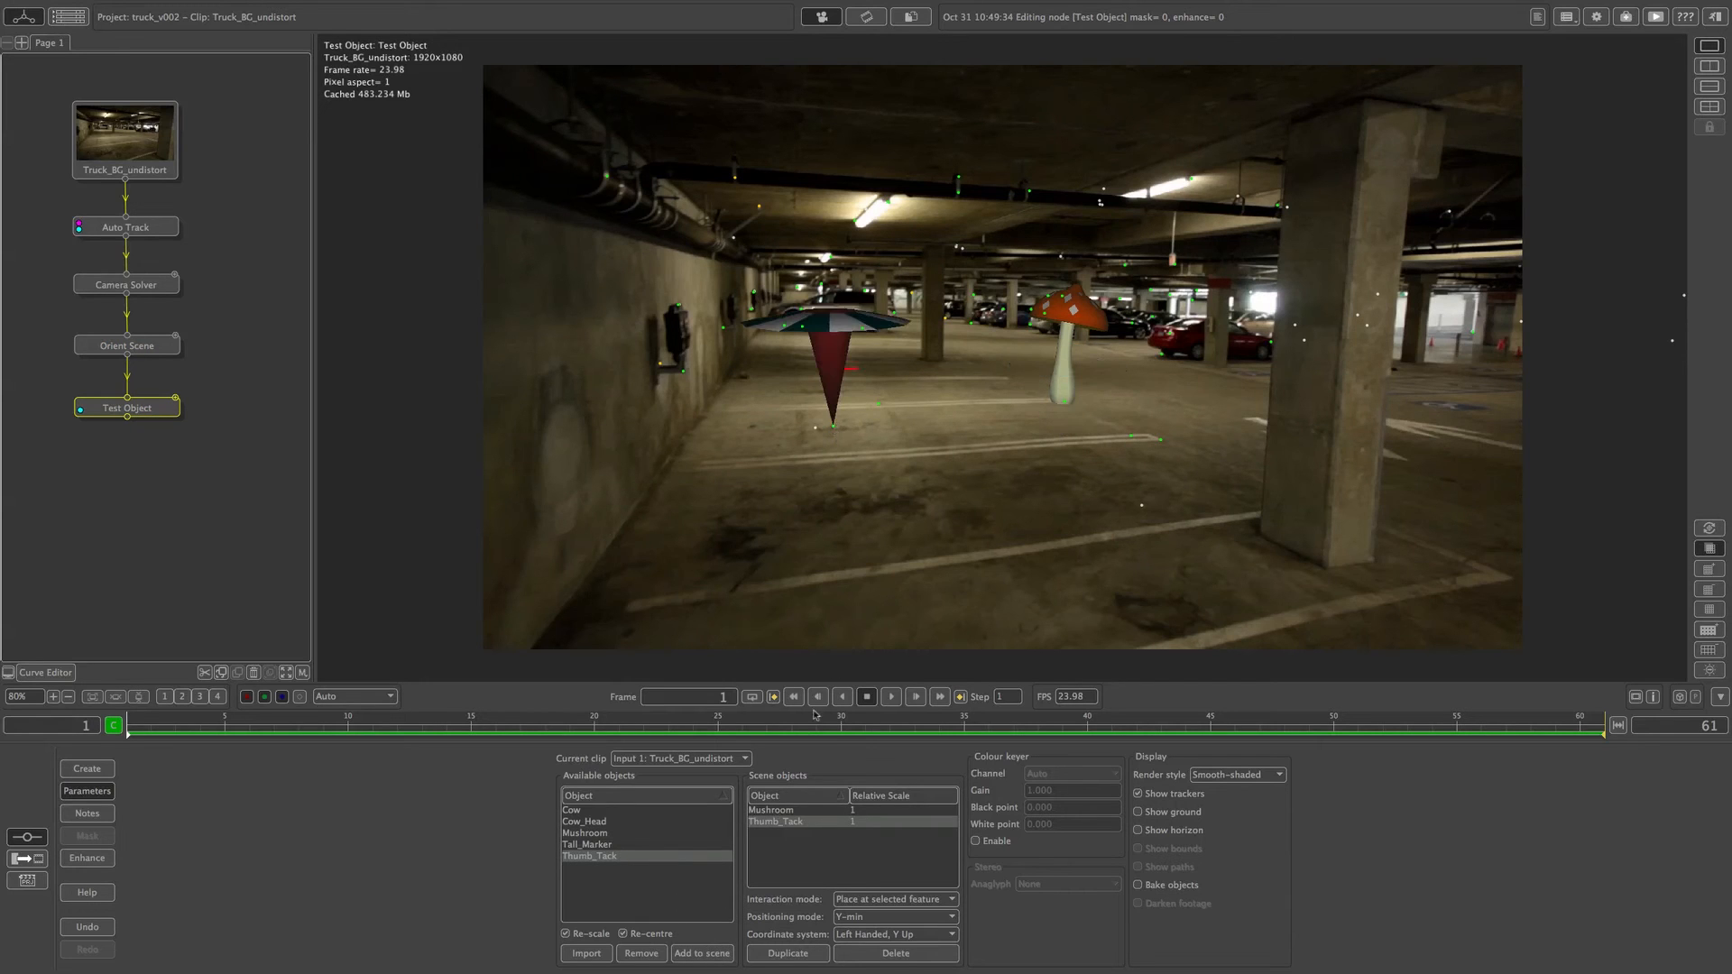
Add the Tall_Marker object to the scene and place it on the tracker at the right end of the double parking line.
left_click(606, 846)
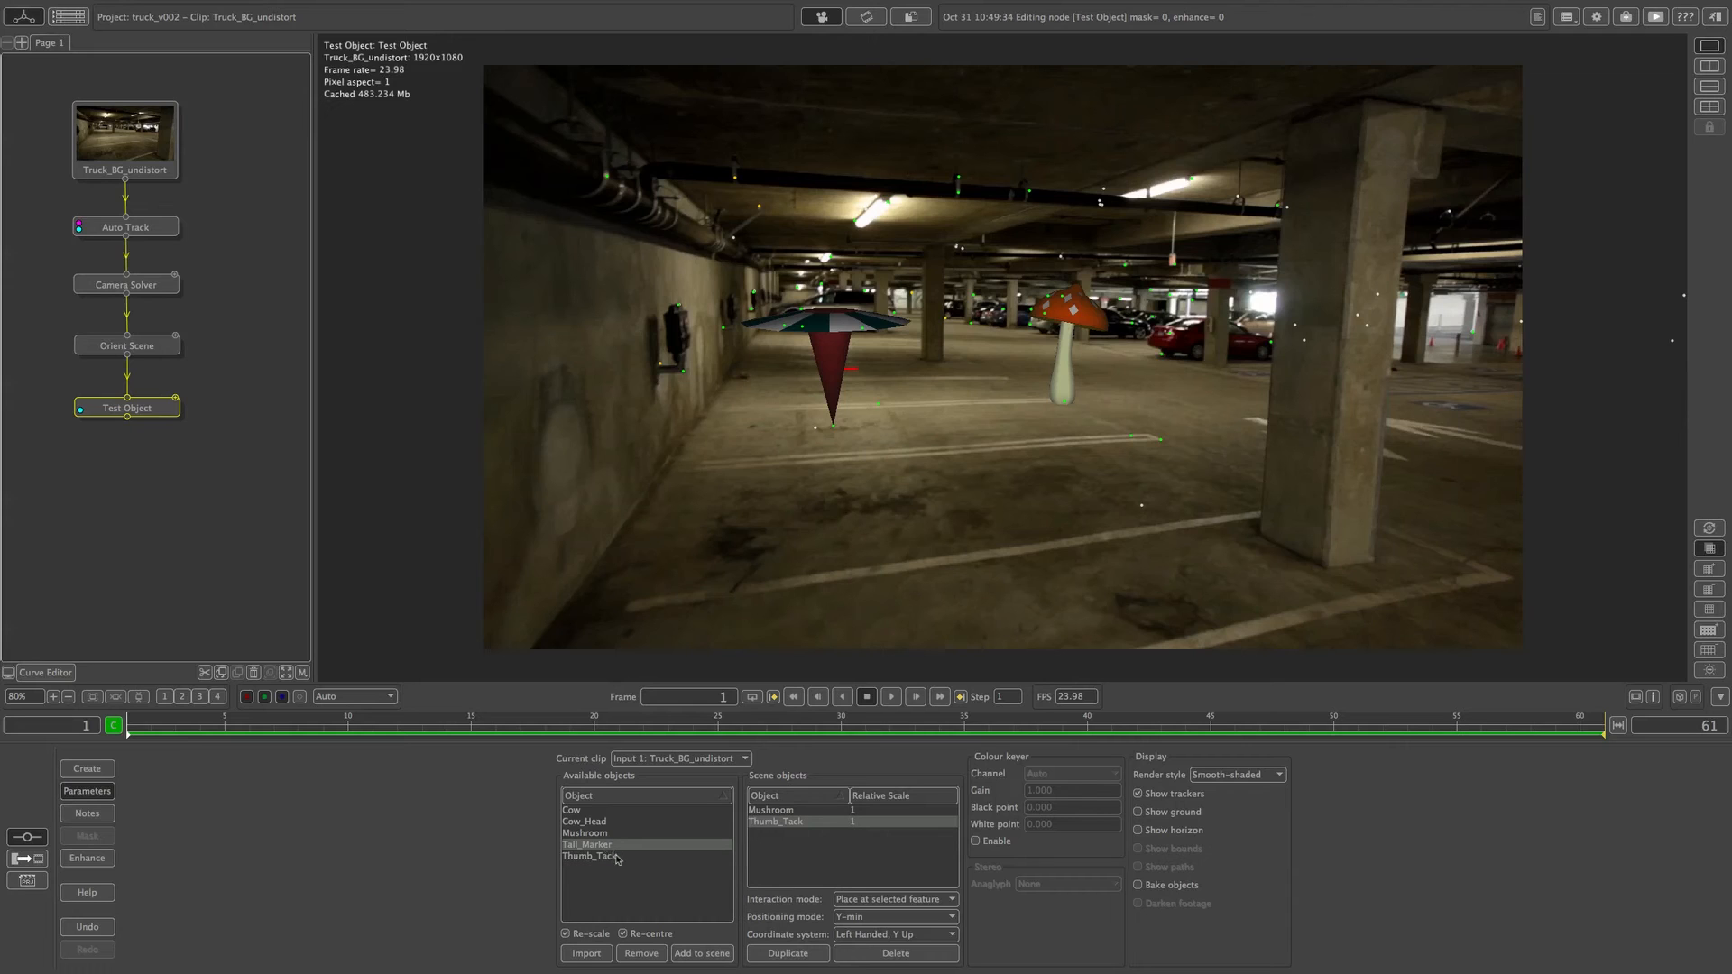
left_click(729, 952)
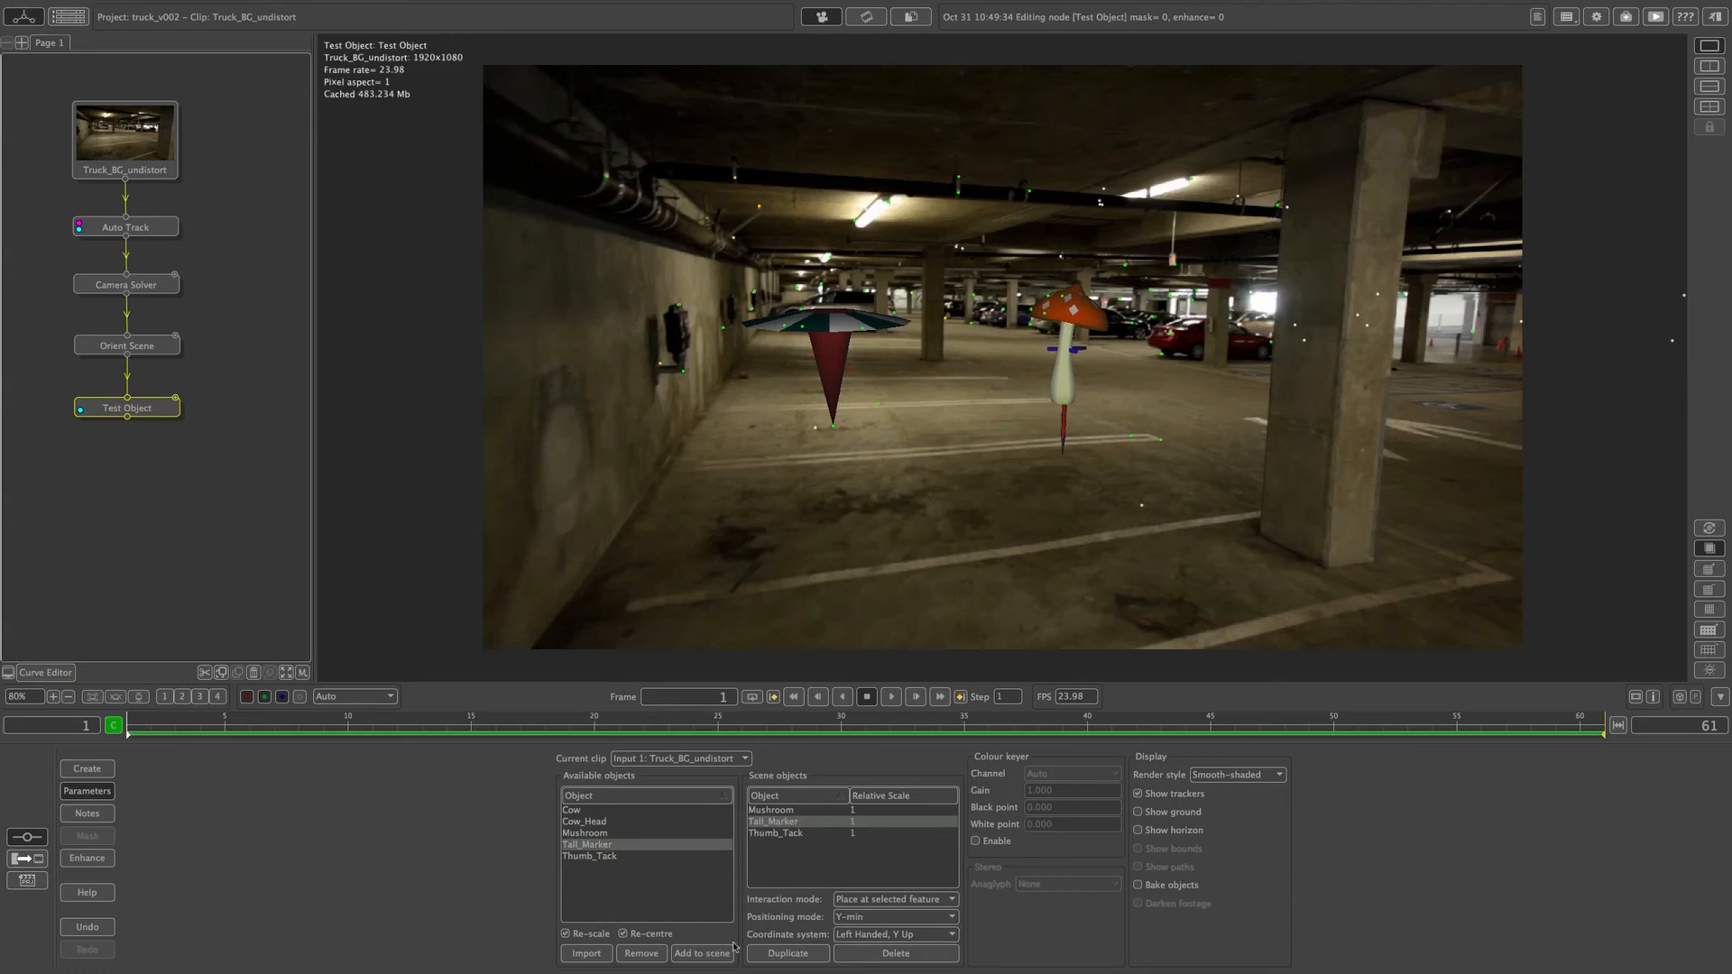
left_click(1162, 442)
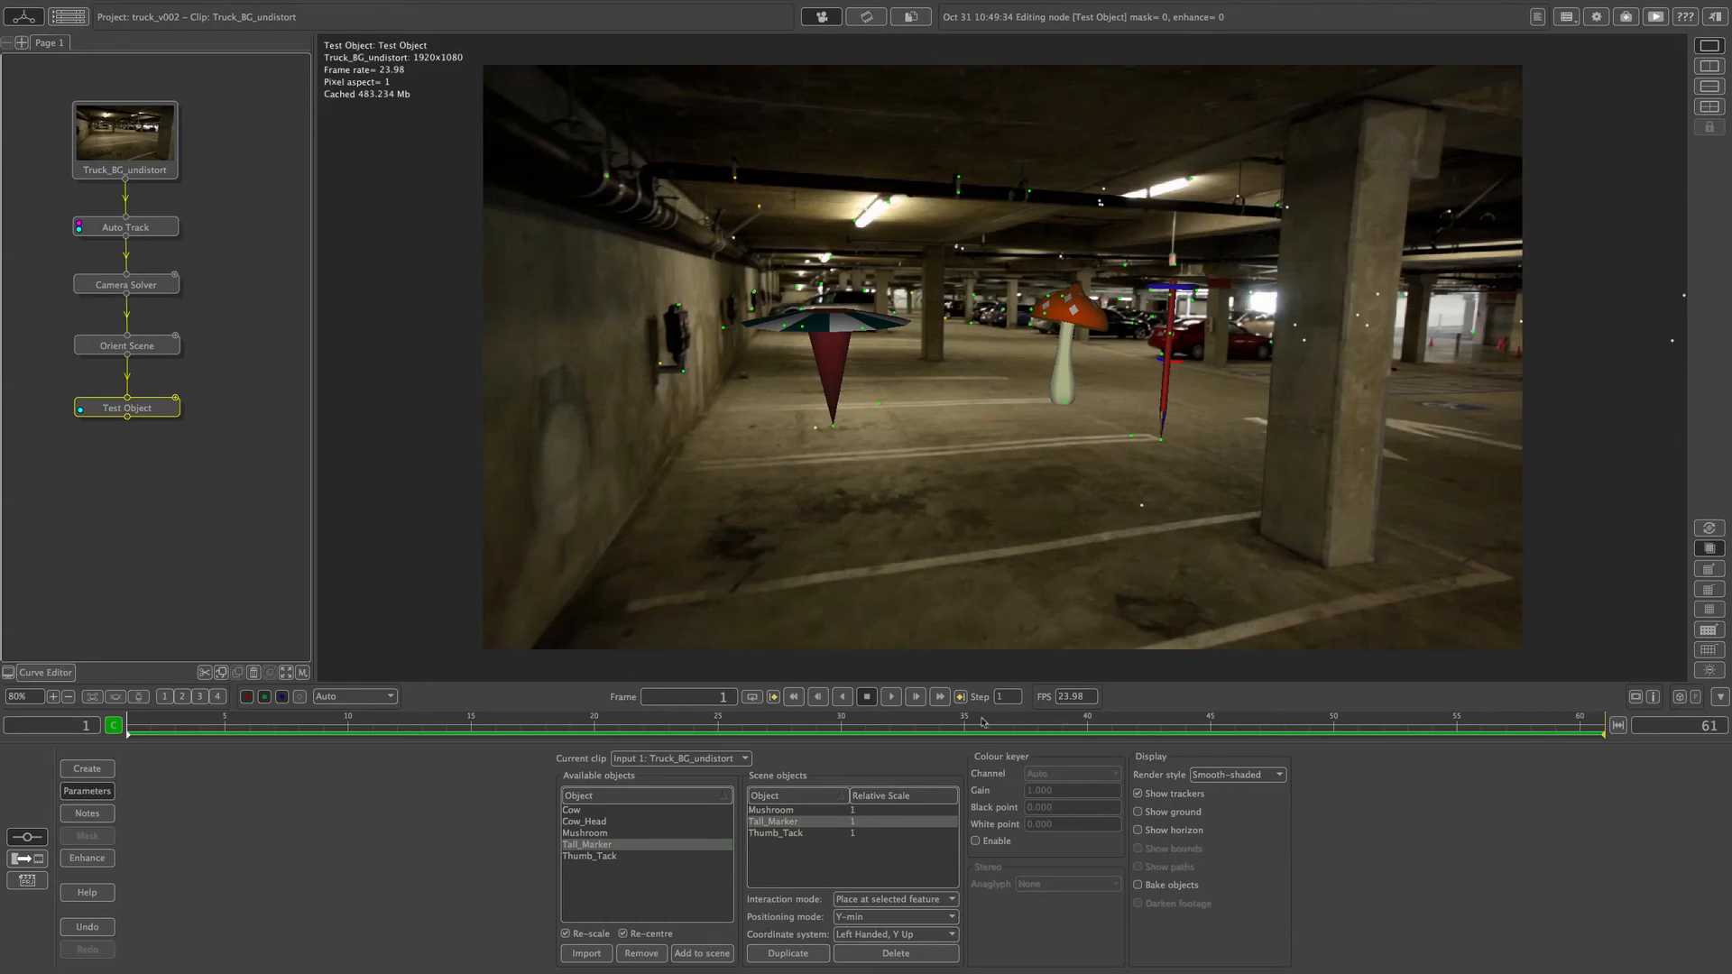
Scrub to the last frame, place the Tall_Marker on a tracker by the distant black car, and scrub back to frame 4.
left_click_drag(1079, 731, 1624, 713)
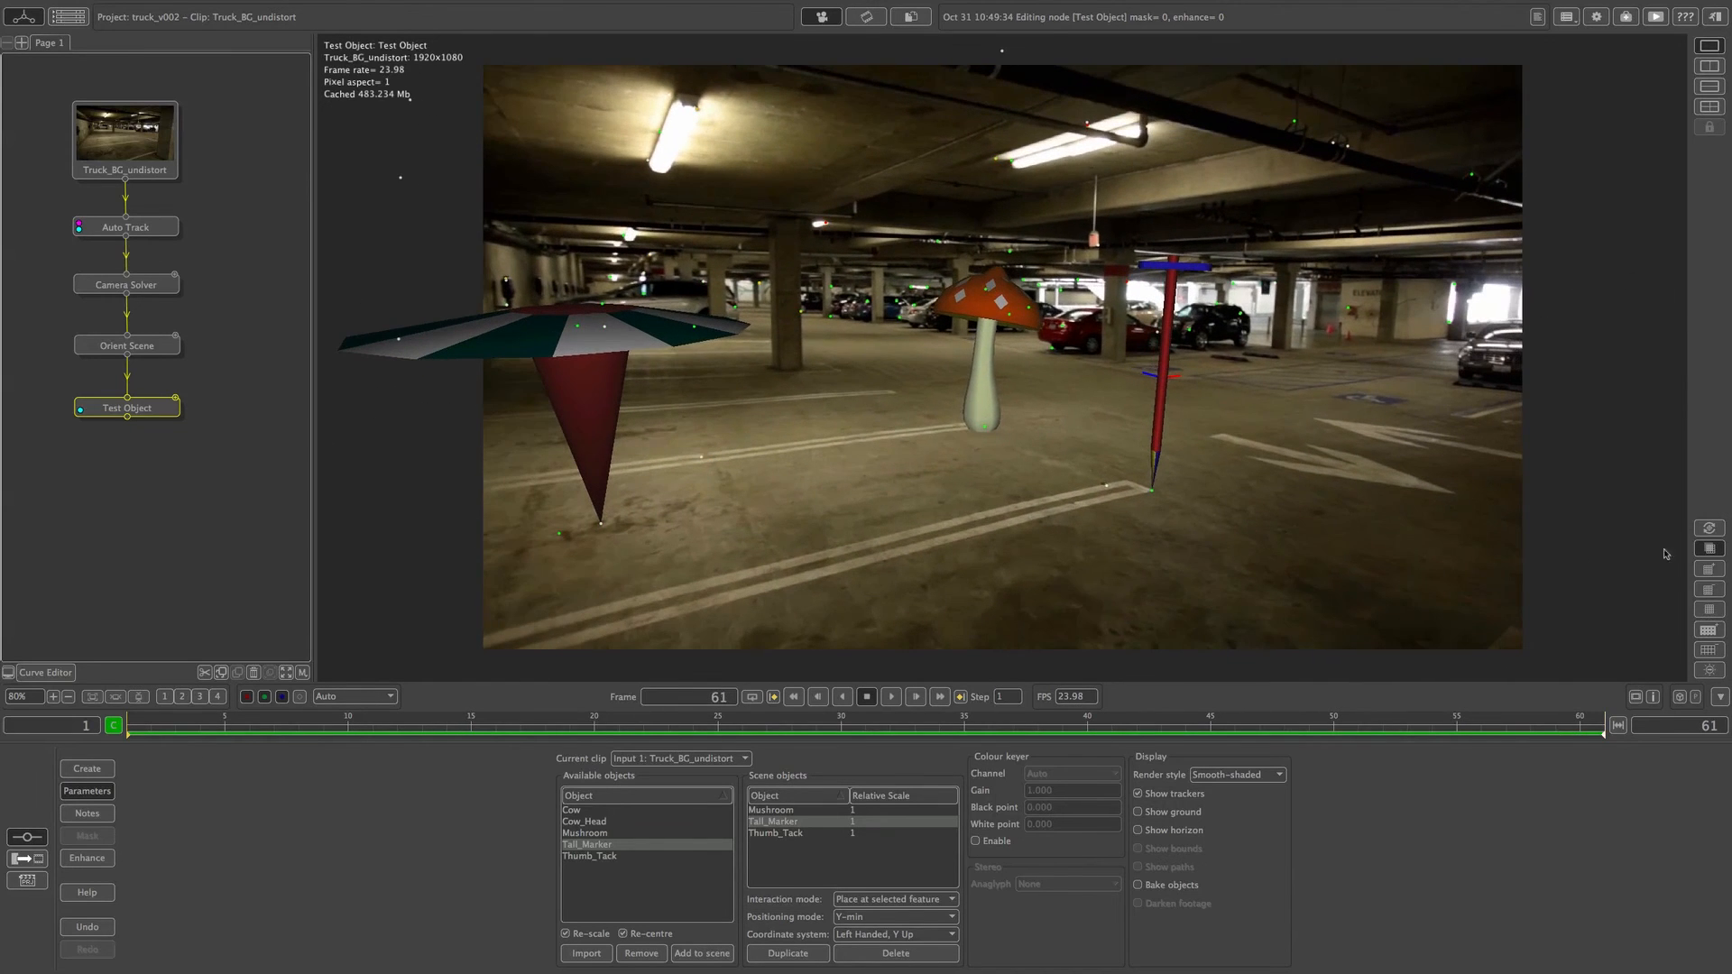
left_click(1194, 331)
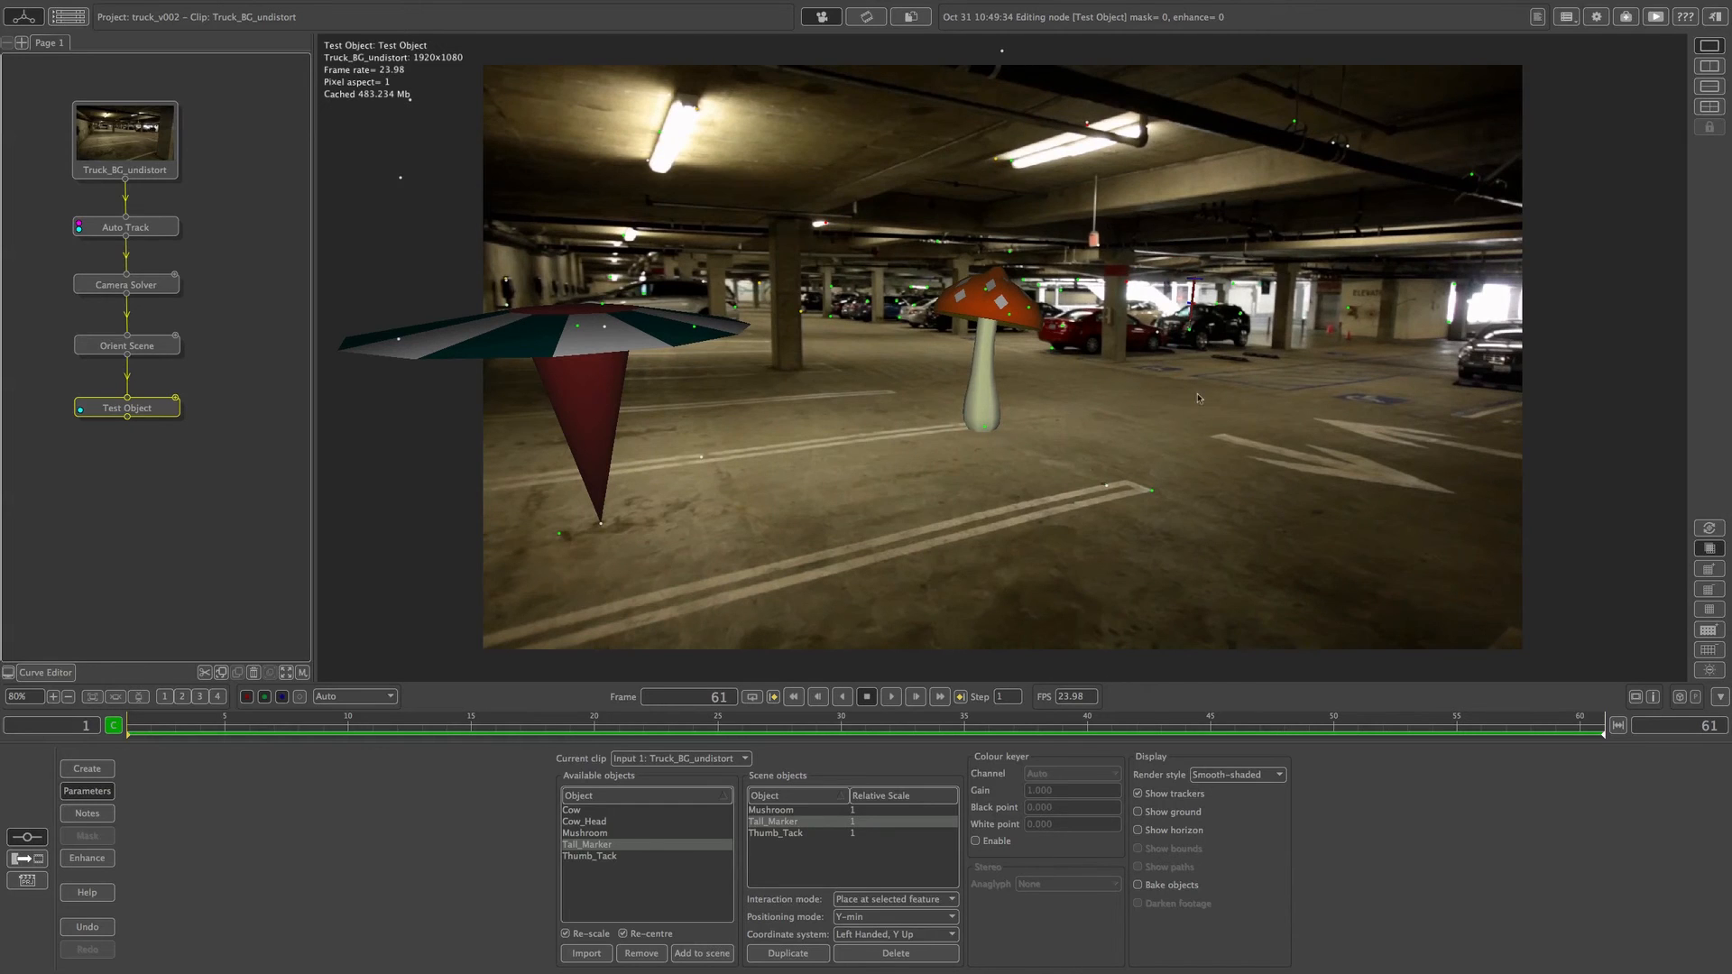
left_click_drag(1151, 735, 206, 768)
Add the Cow_Head object to the scene and place it on a tracker on the ceiling pipe.
left_click(613, 823)
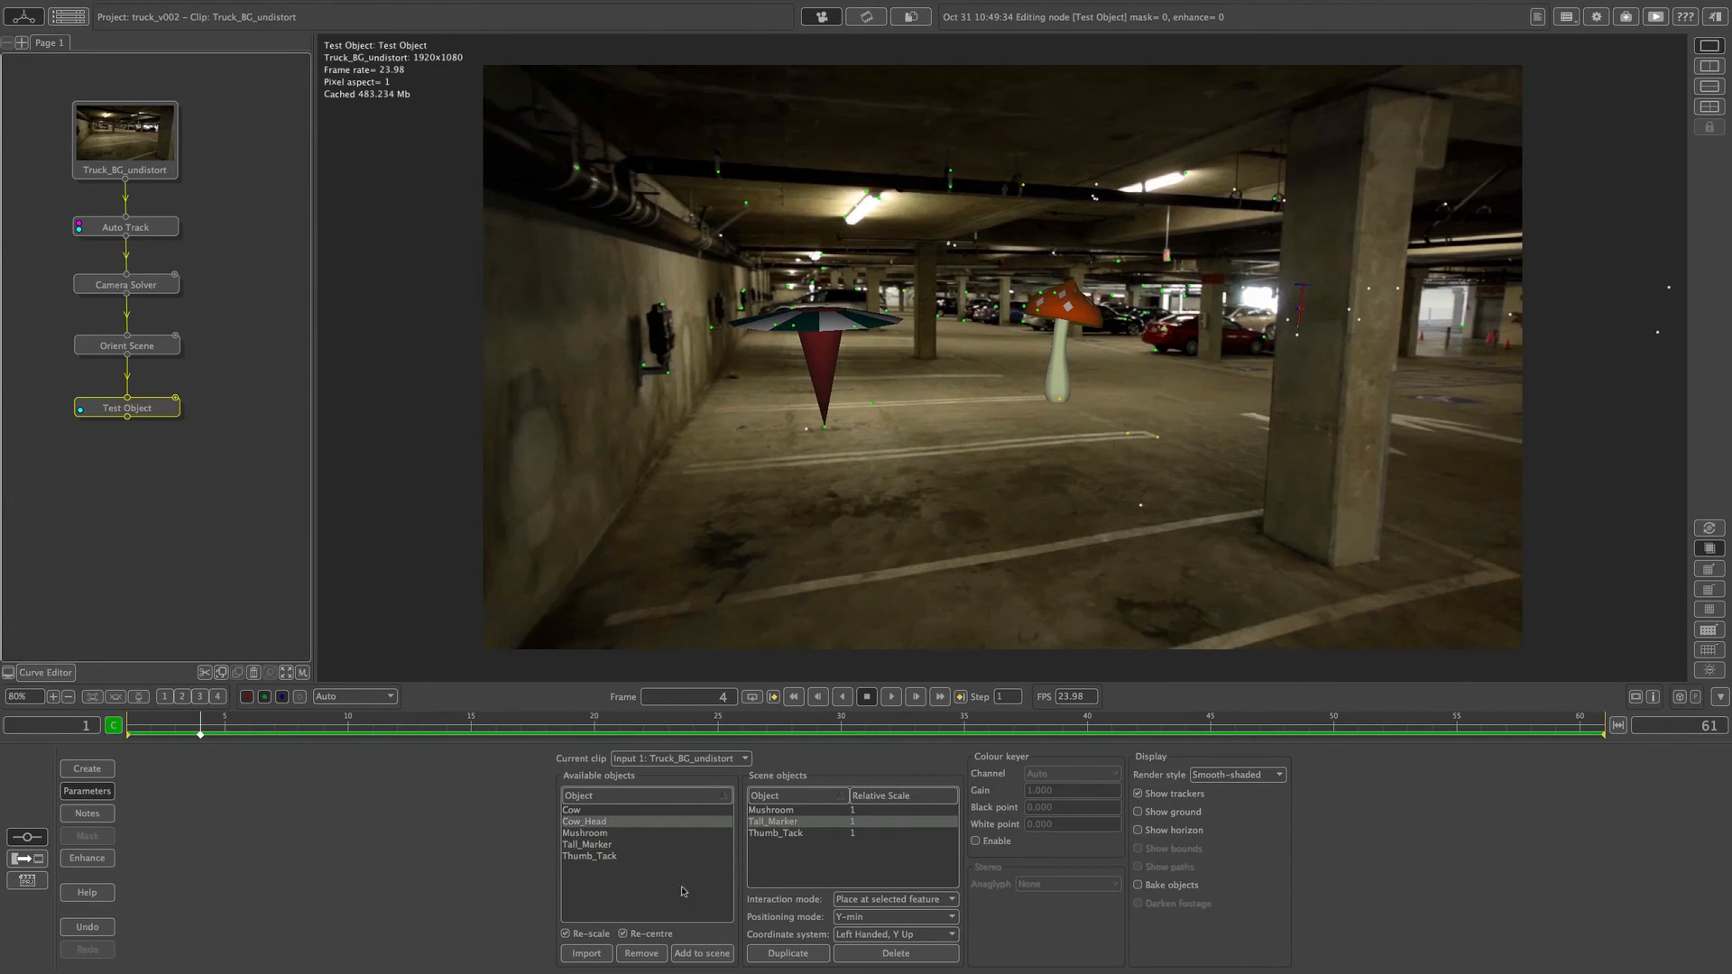
left_click(706, 952)
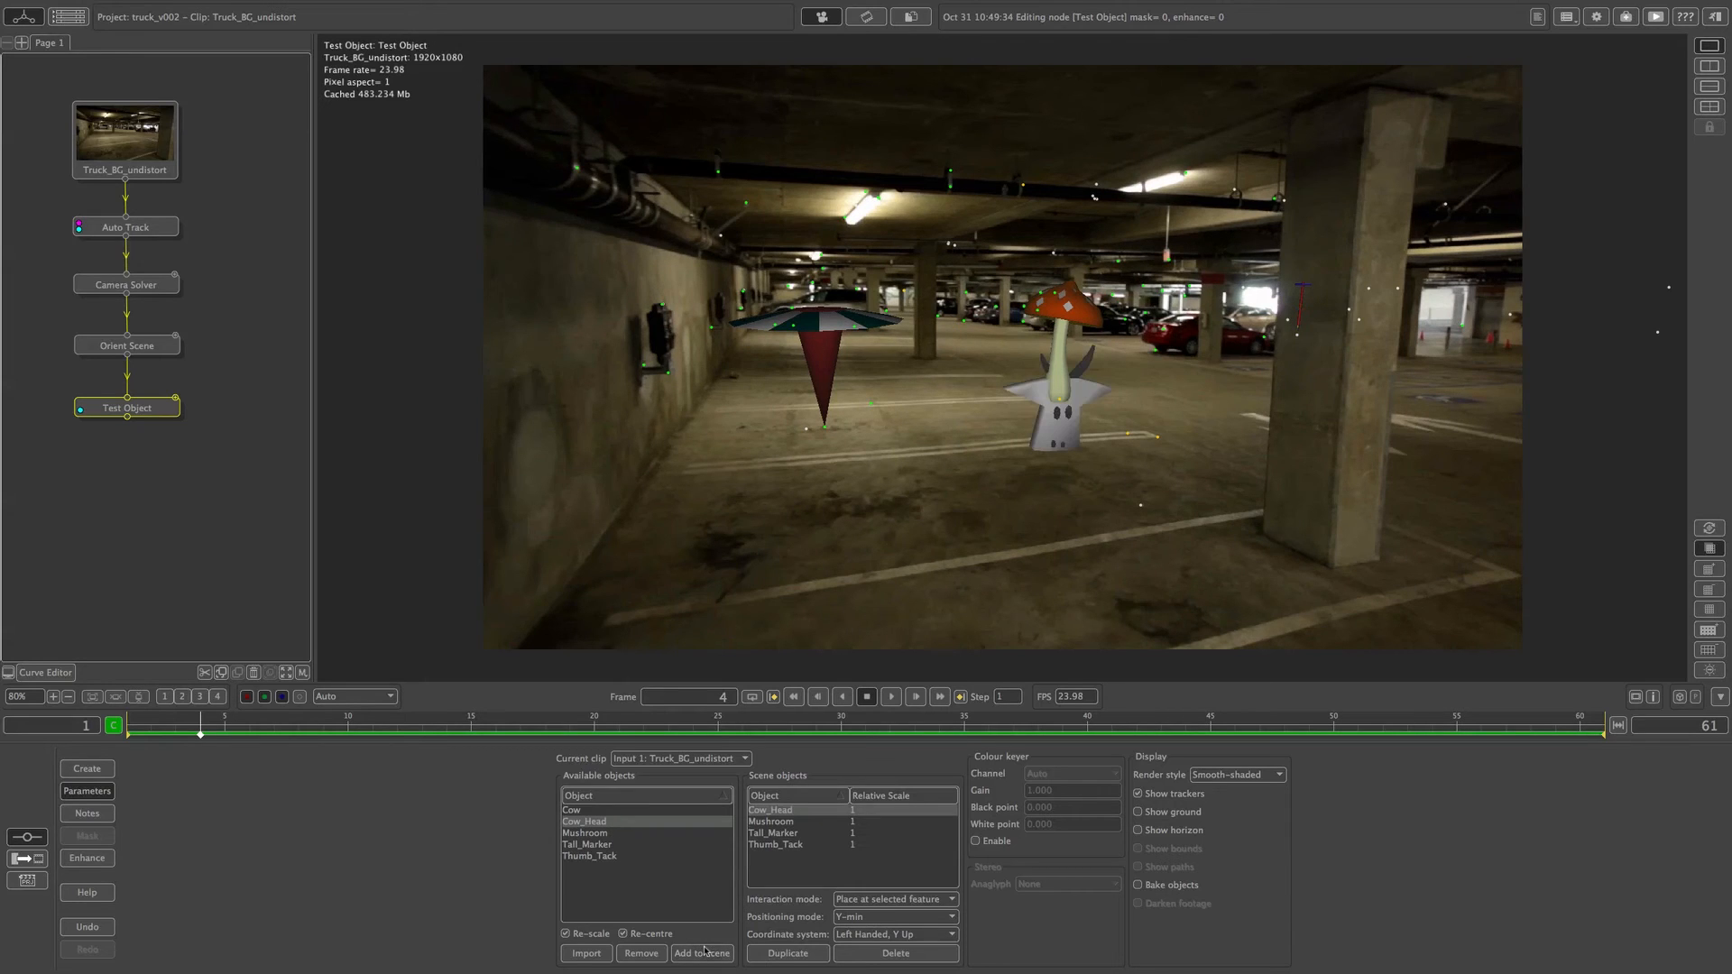
left_click(948, 190)
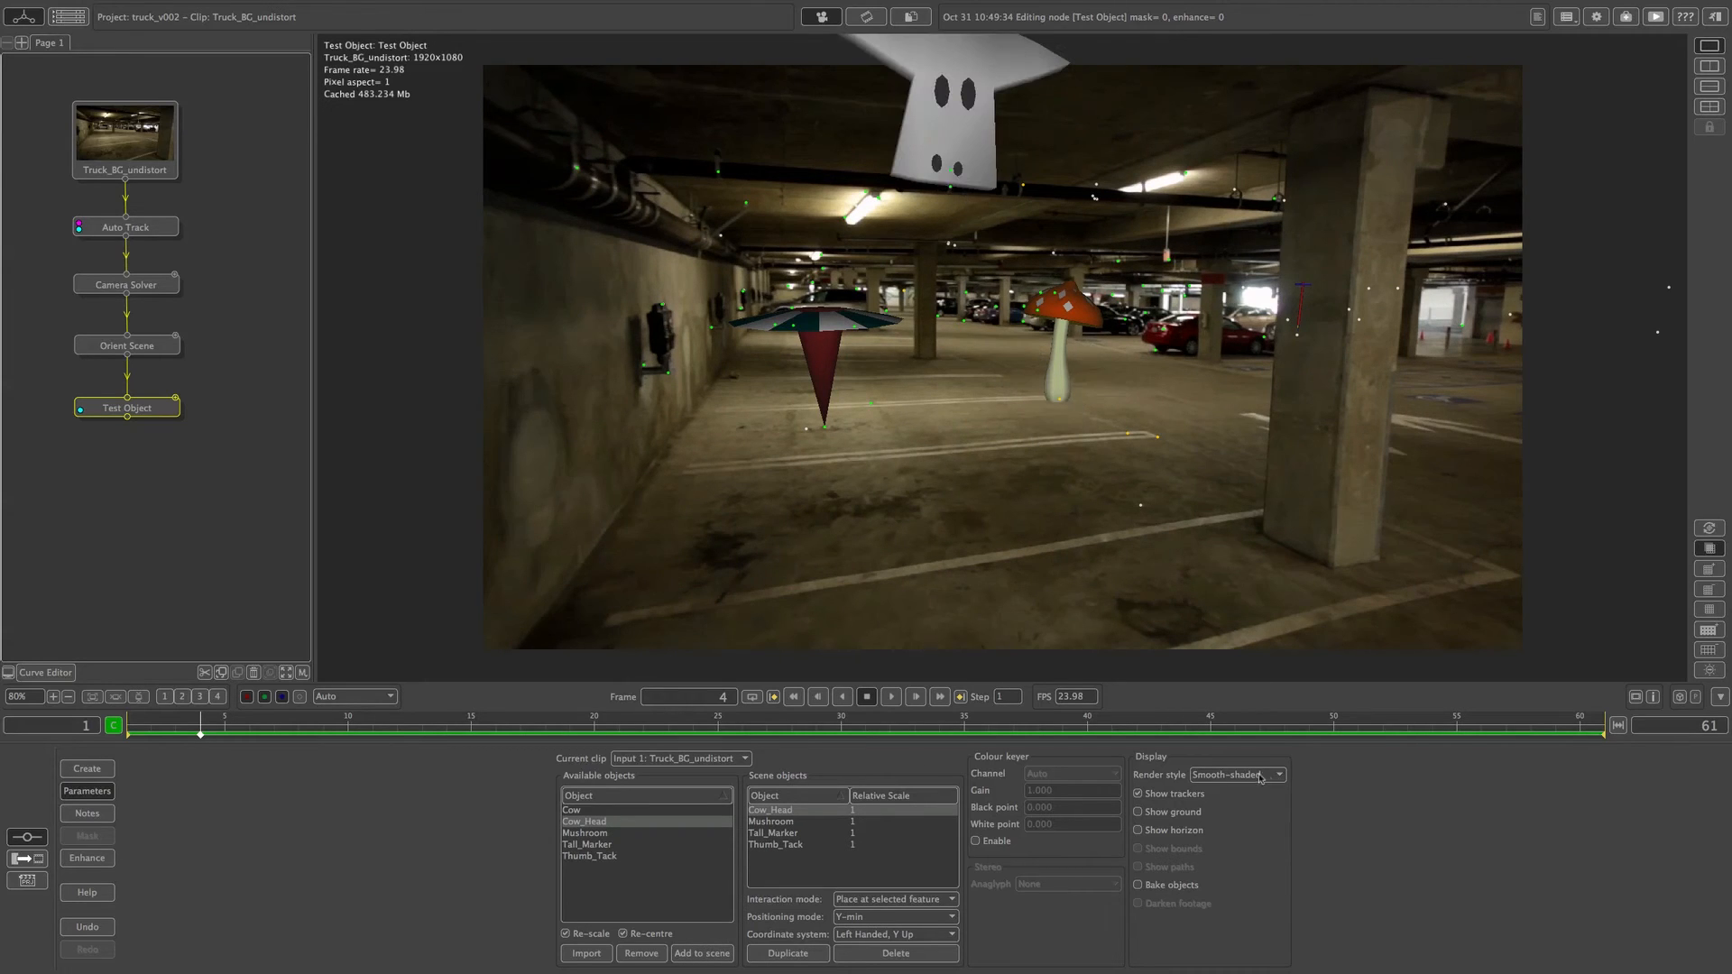
Scale the Cow_Head down to about 0.34 and place it on the ceiling pipe tracker again using Place at selected feature.
left_click(884, 899)
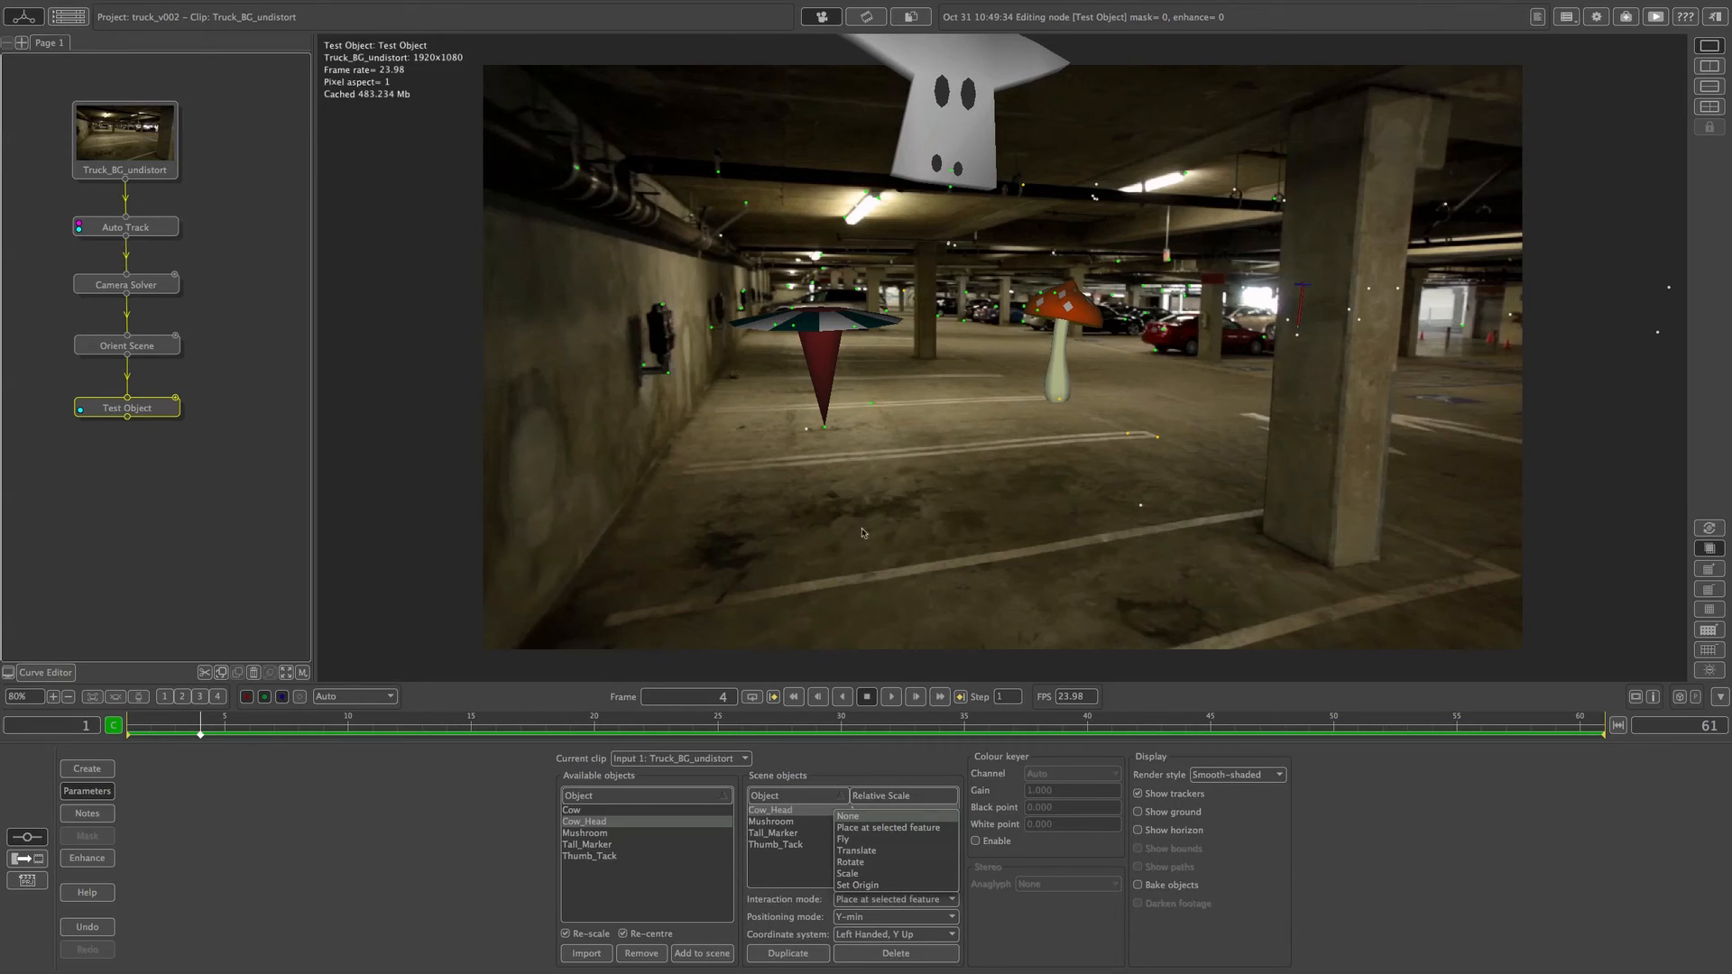
left_click(891, 873)
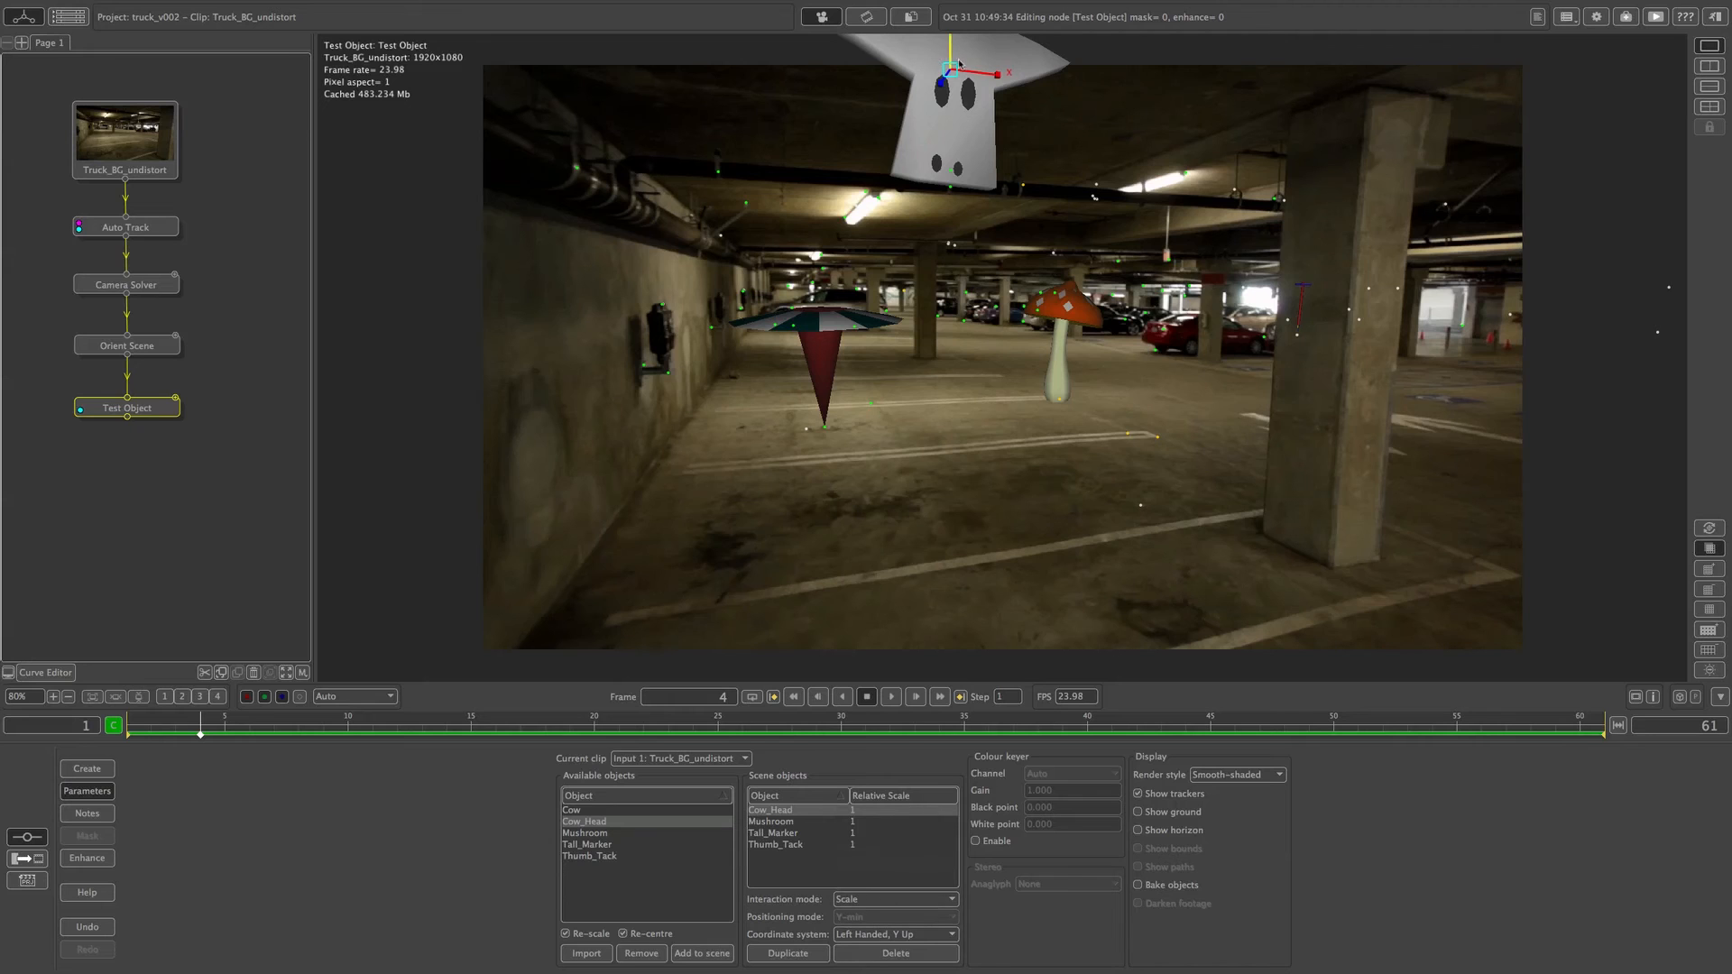
left_click_drag(946, 75, 962, 125)
left_click(892, 899)
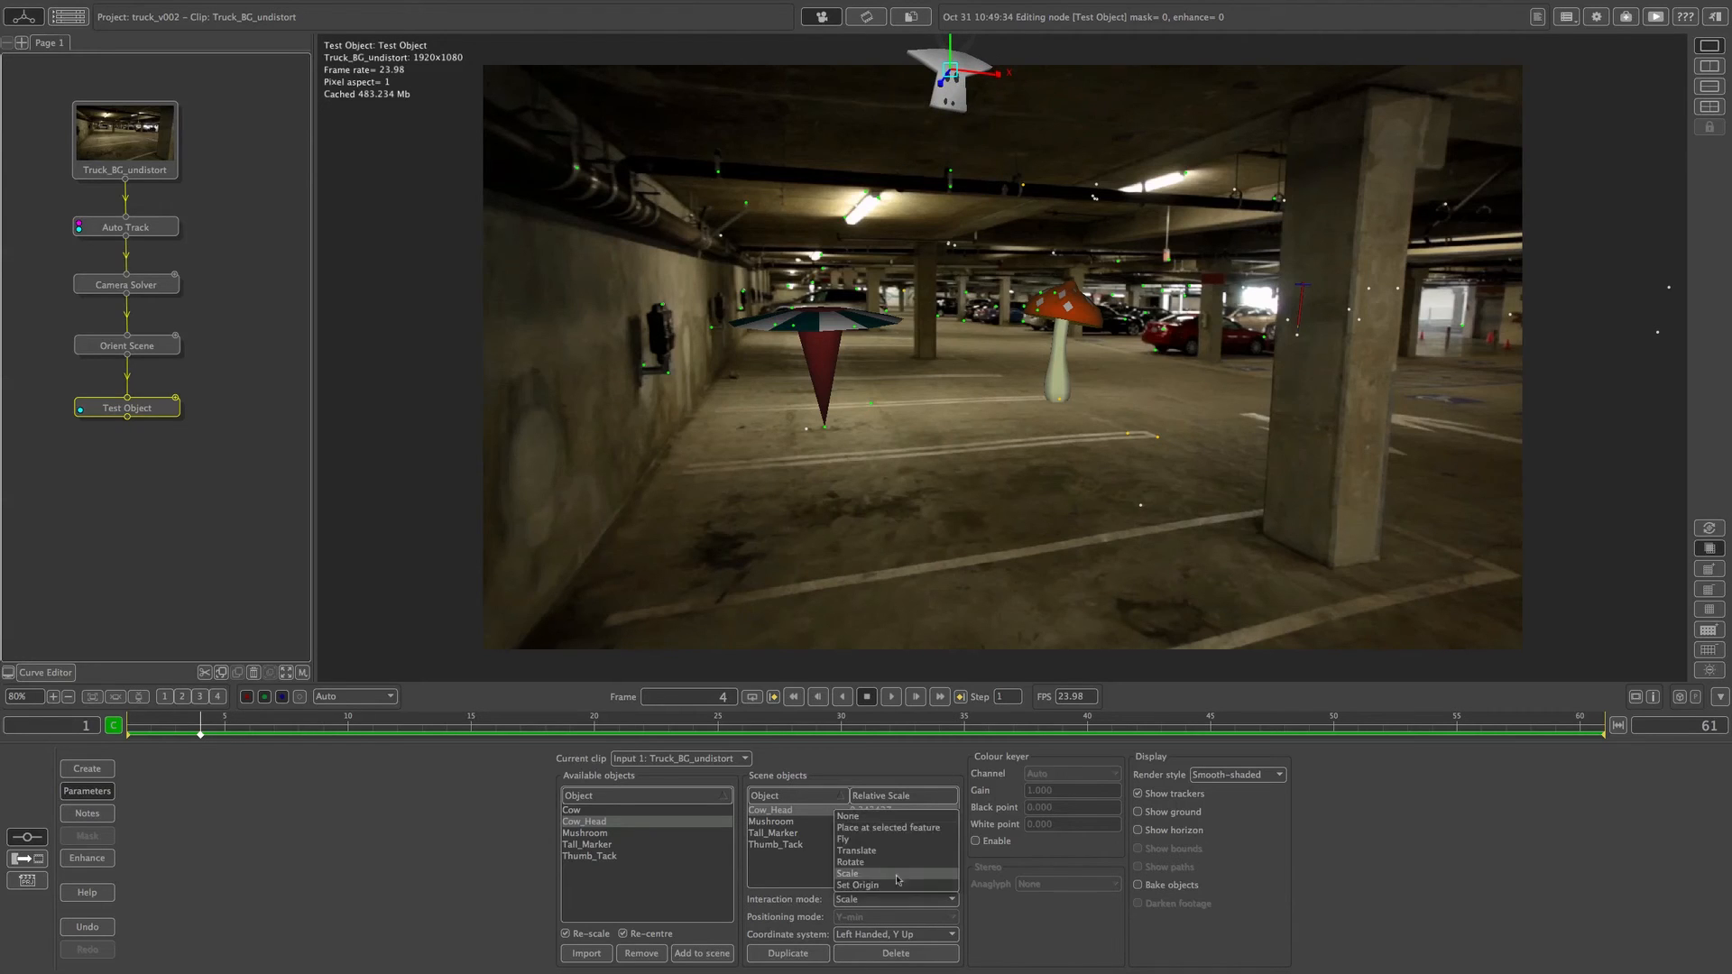
left_click(898, 828)
left_click(951, 186)
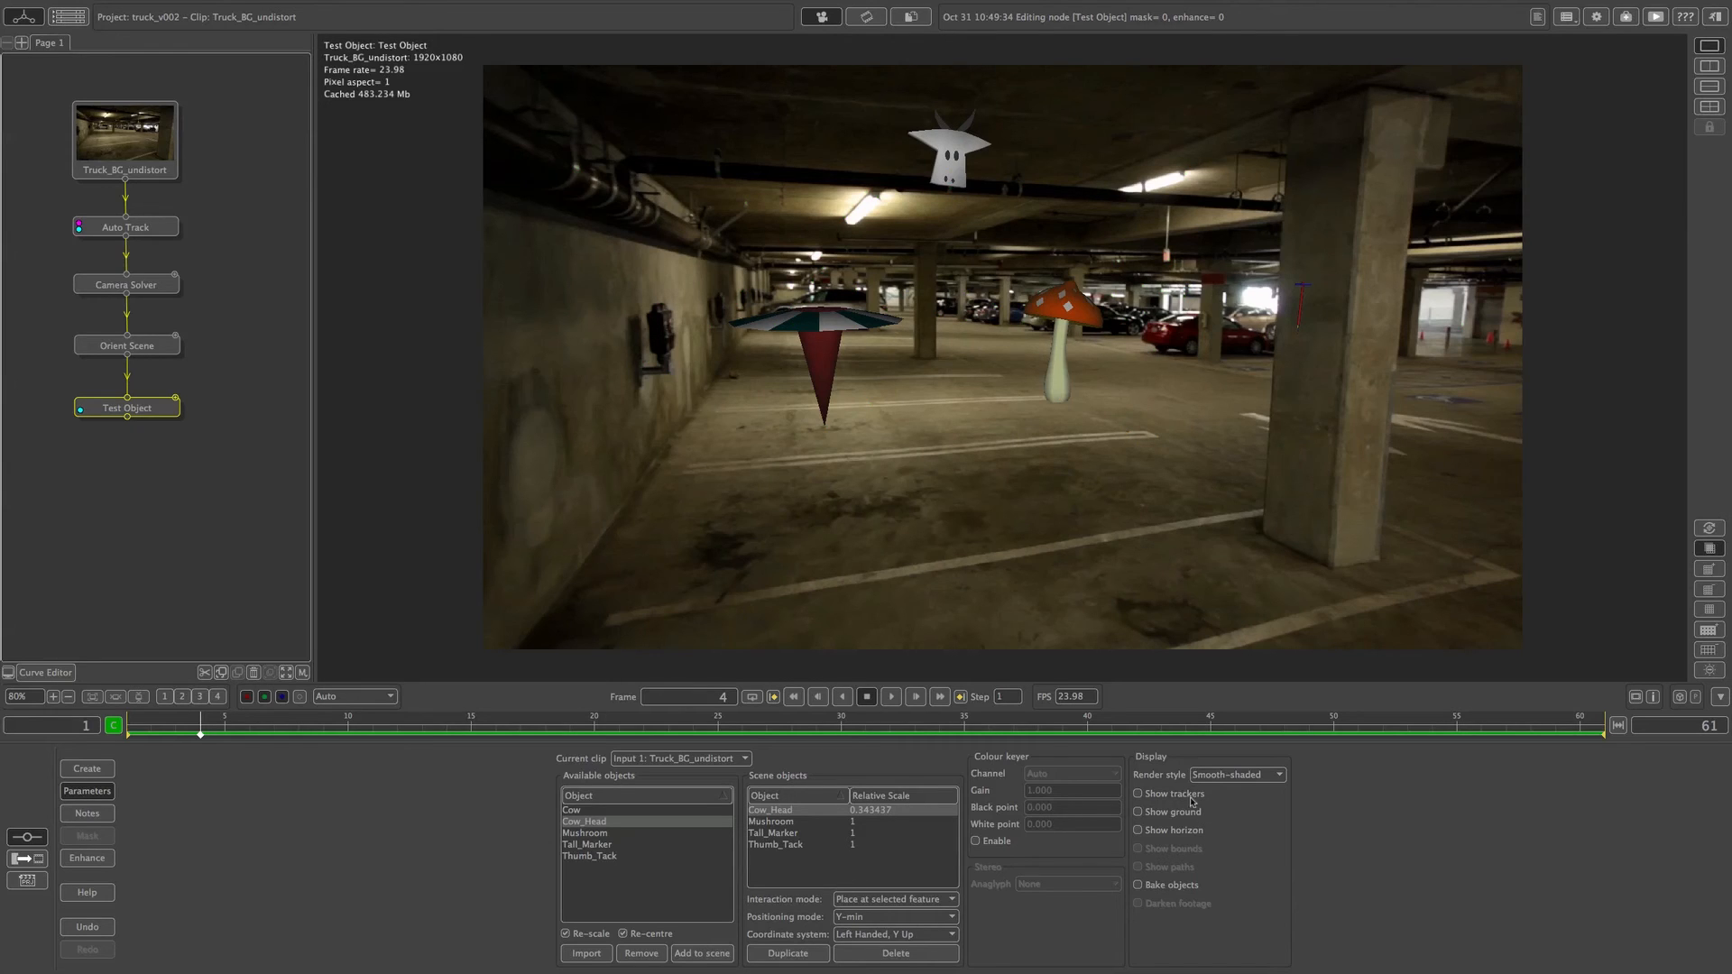
Bake the test objects into the footage and play back the shot to check the track.
left_click(1185, 887)
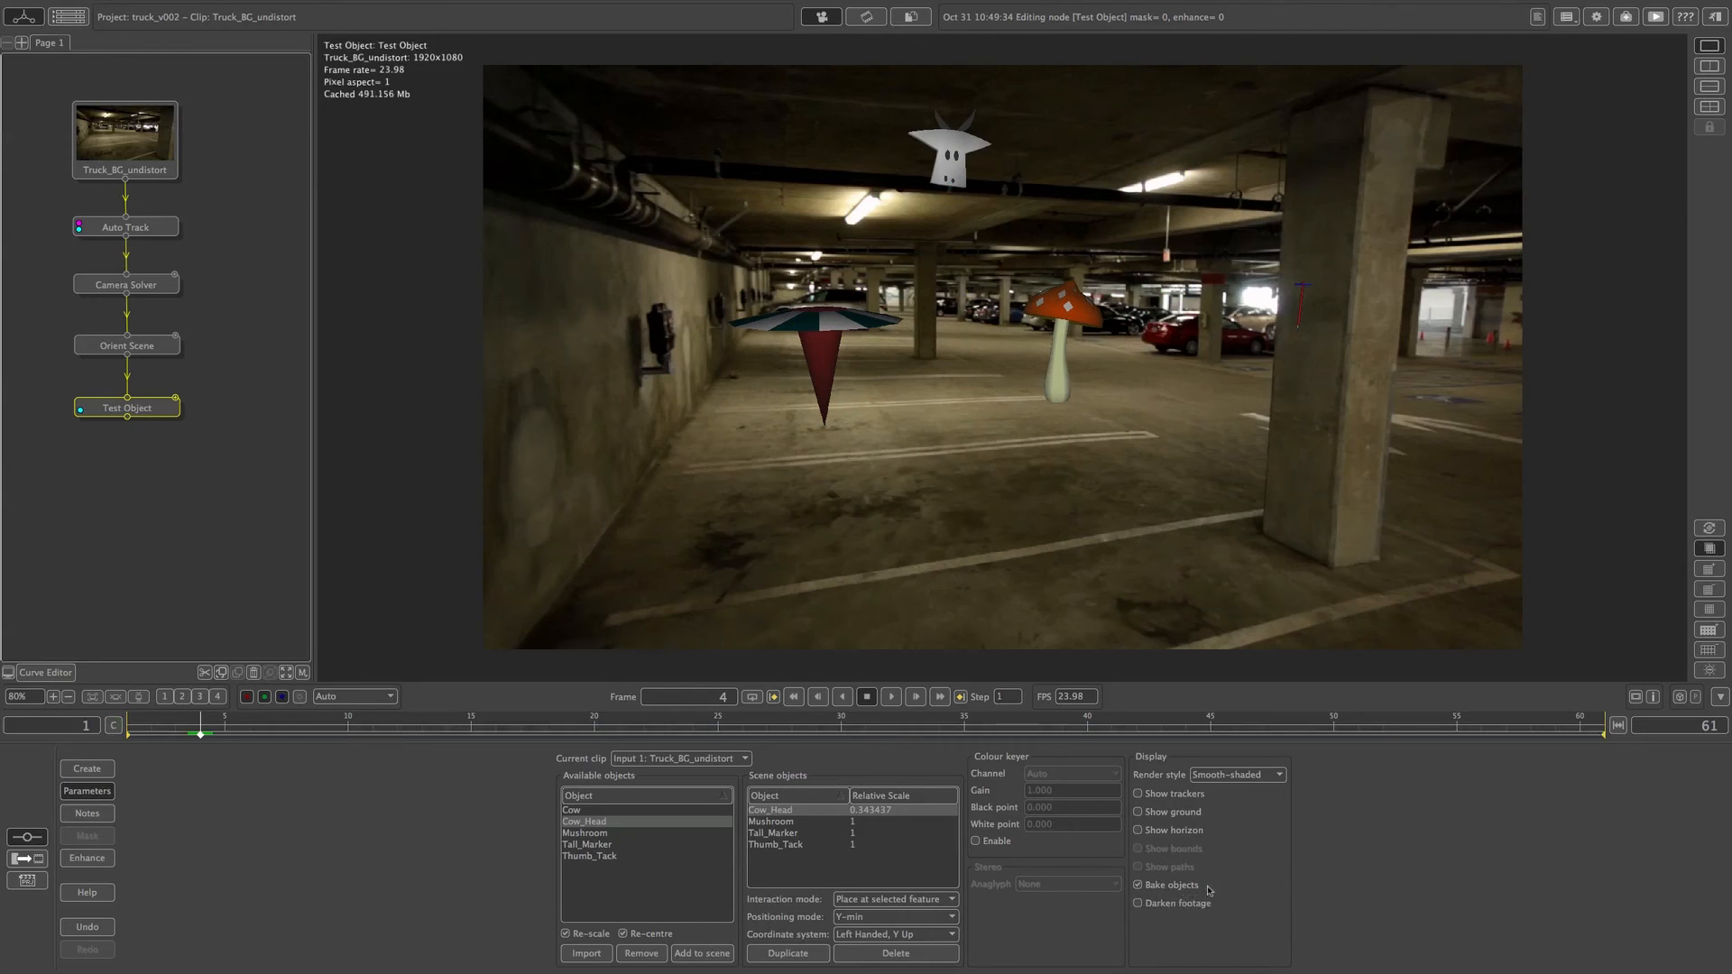
left_click(892, 696)
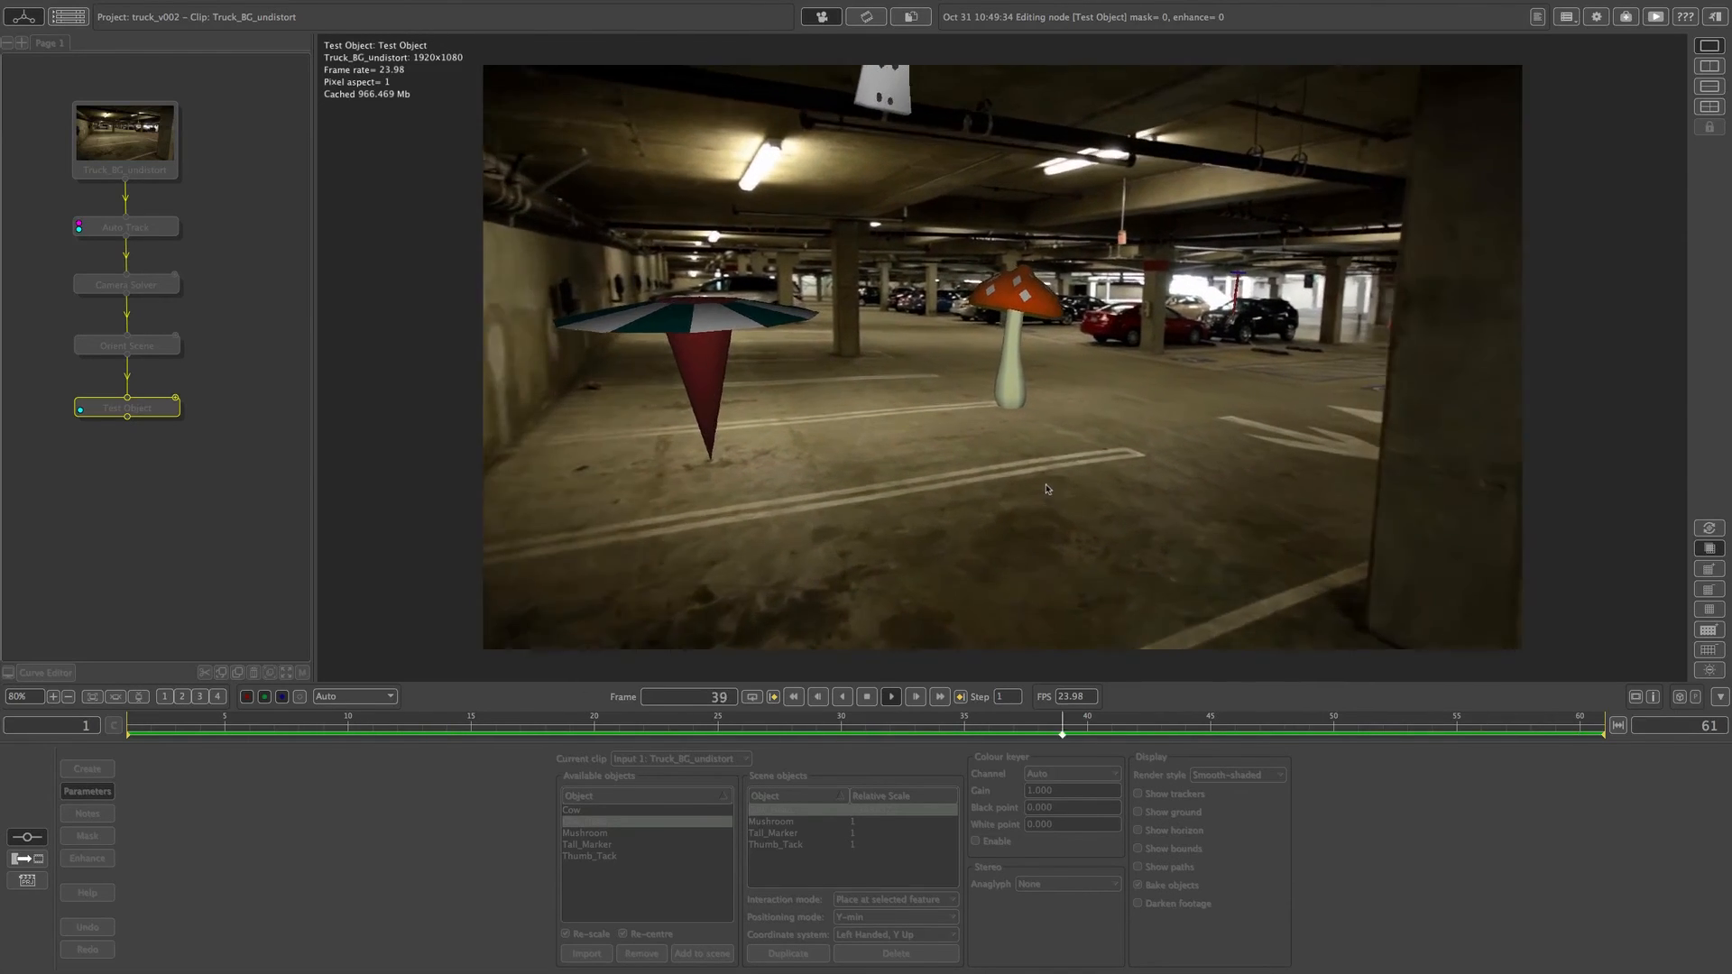
left_click(864, 697)
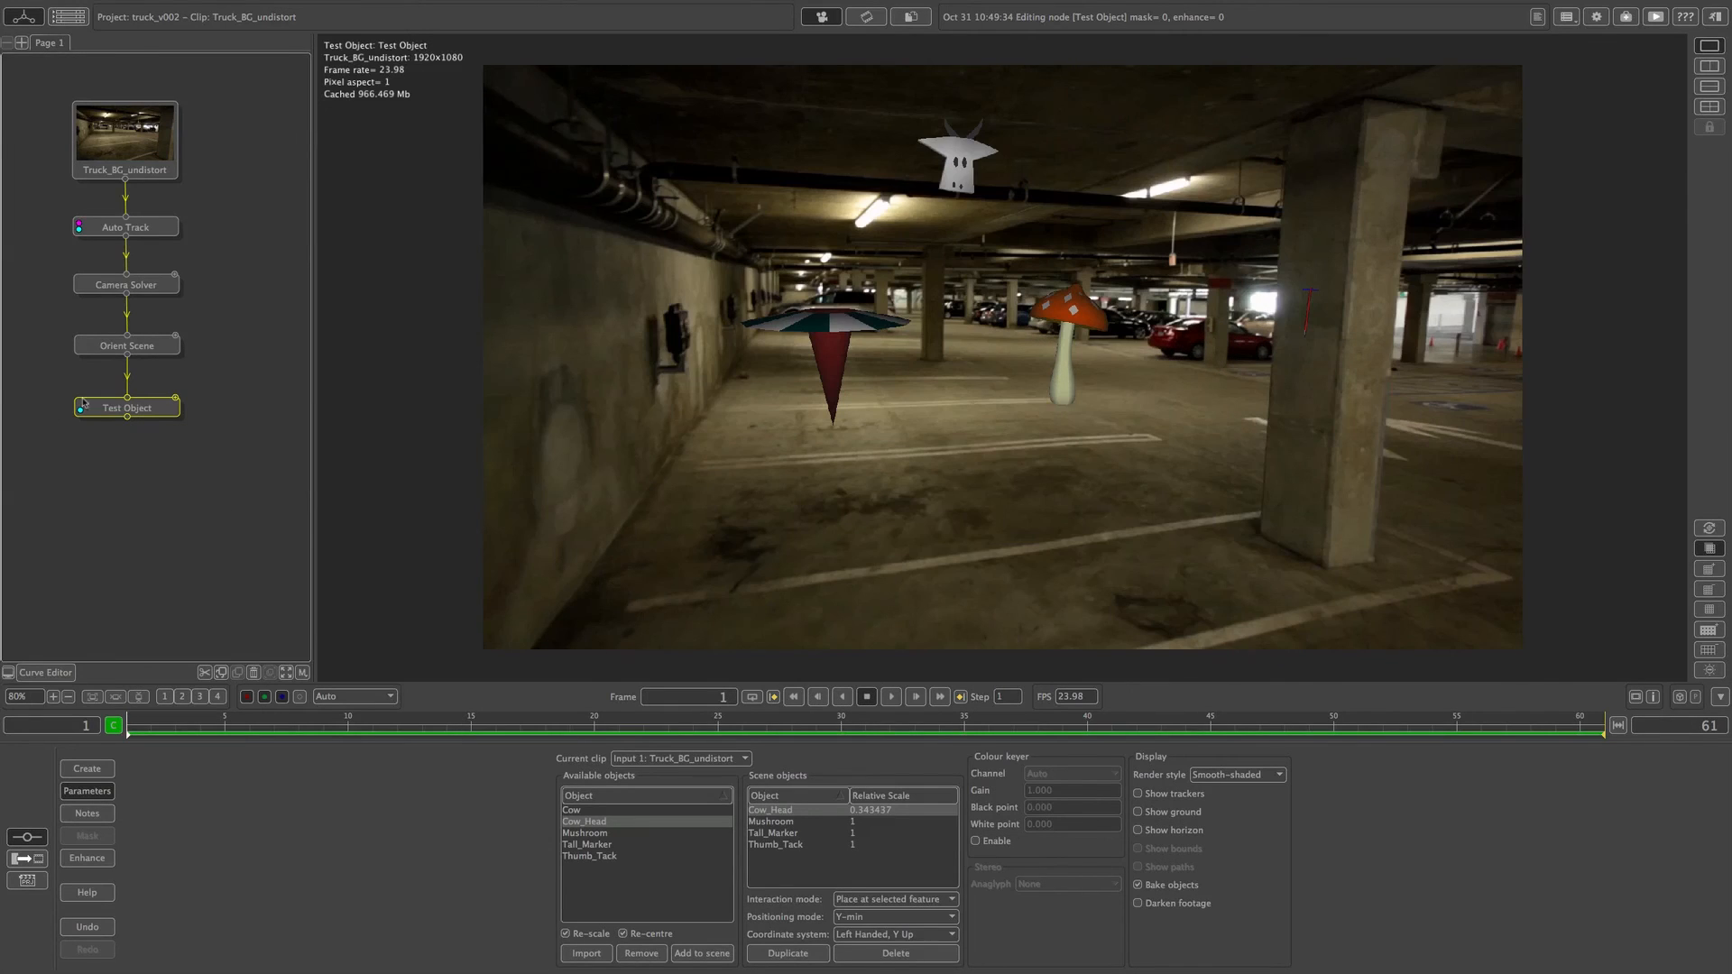
Attach an Export node to Test Object and choose Nuke Python Script as the scene export format.
right_click(151, 410)
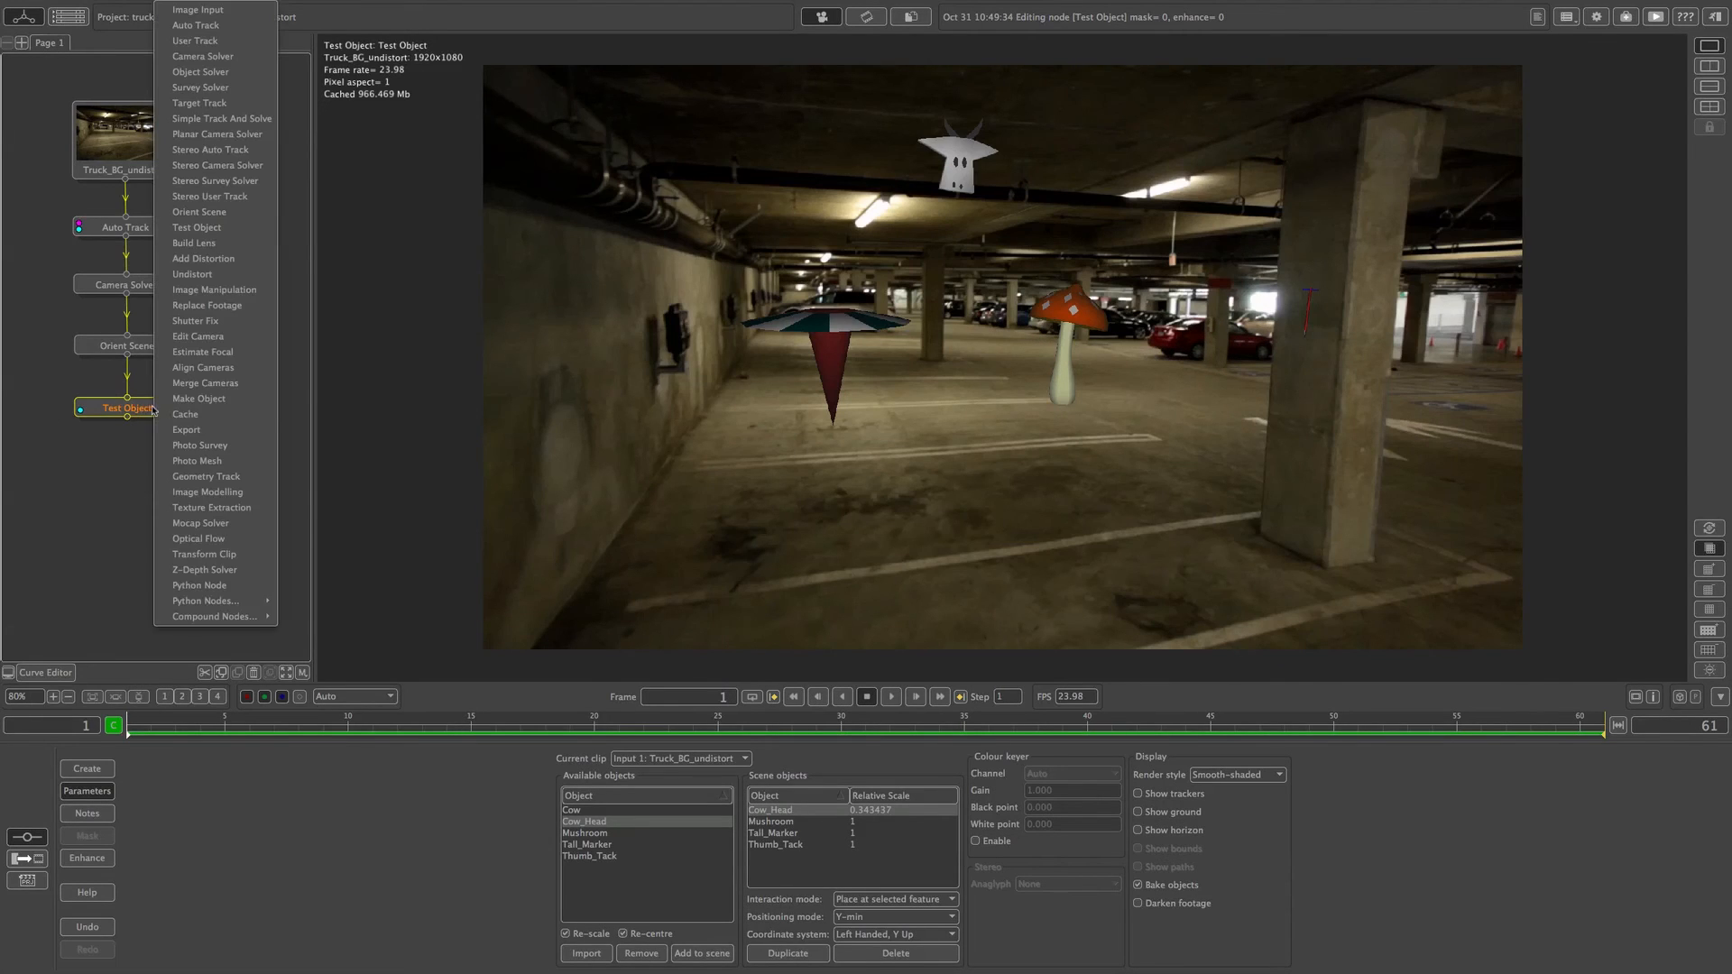
left_click(195, 431)
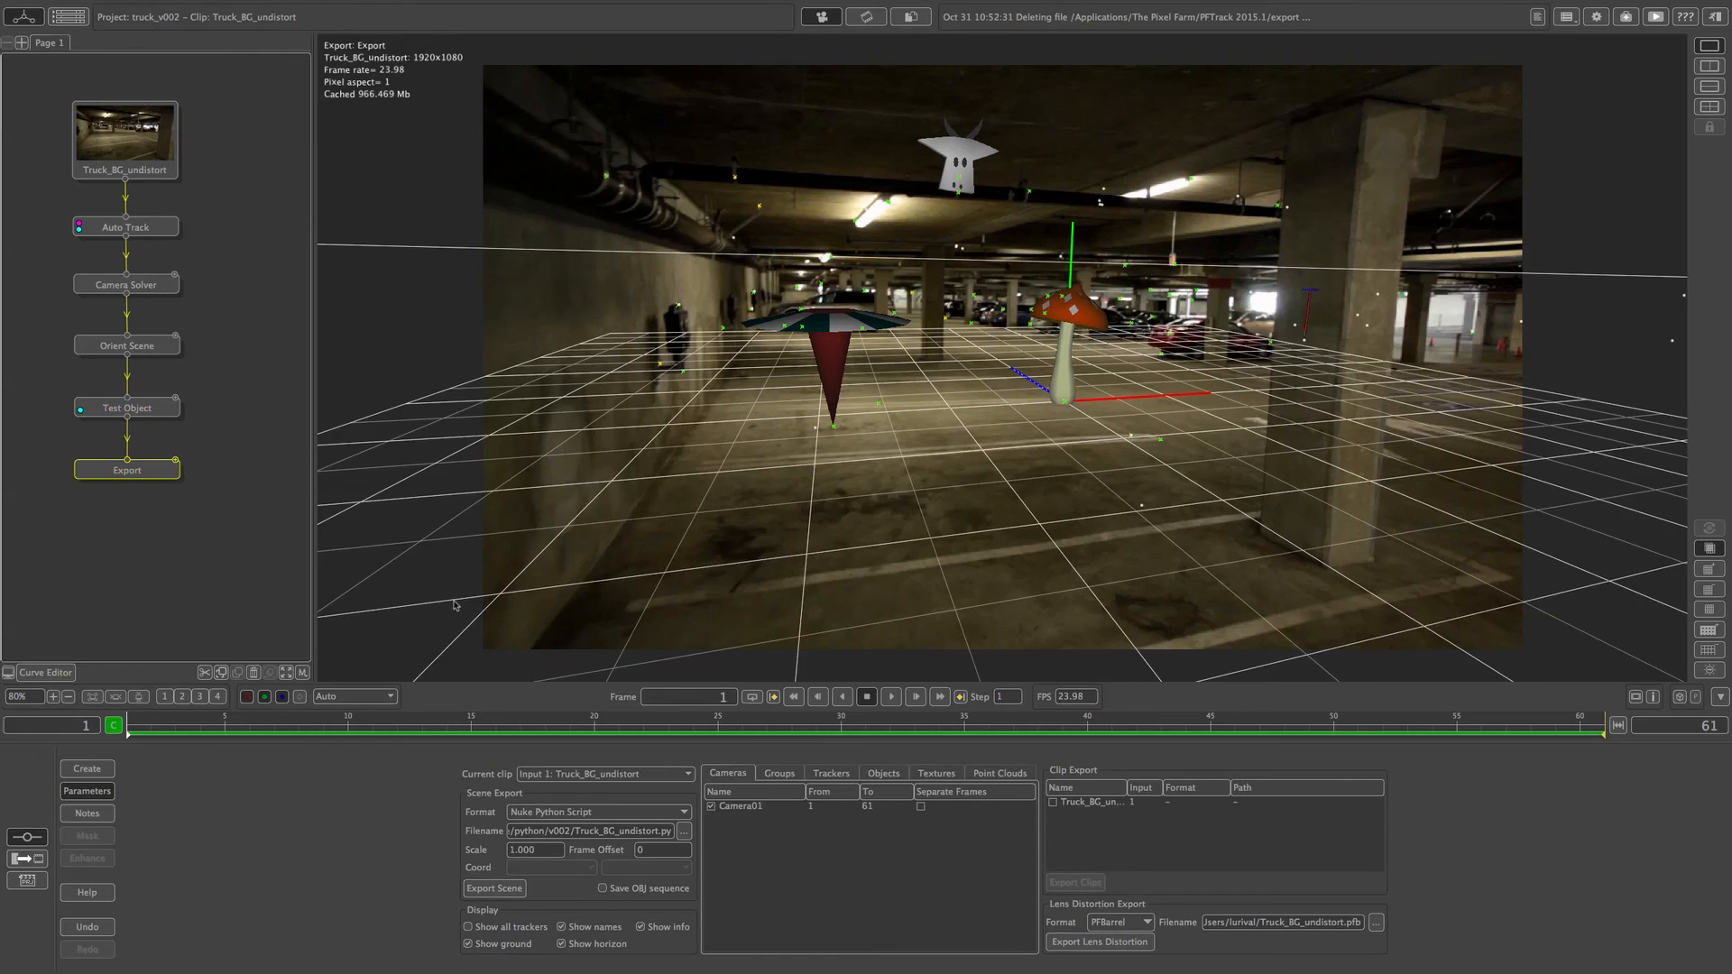
left_click(684, 813)
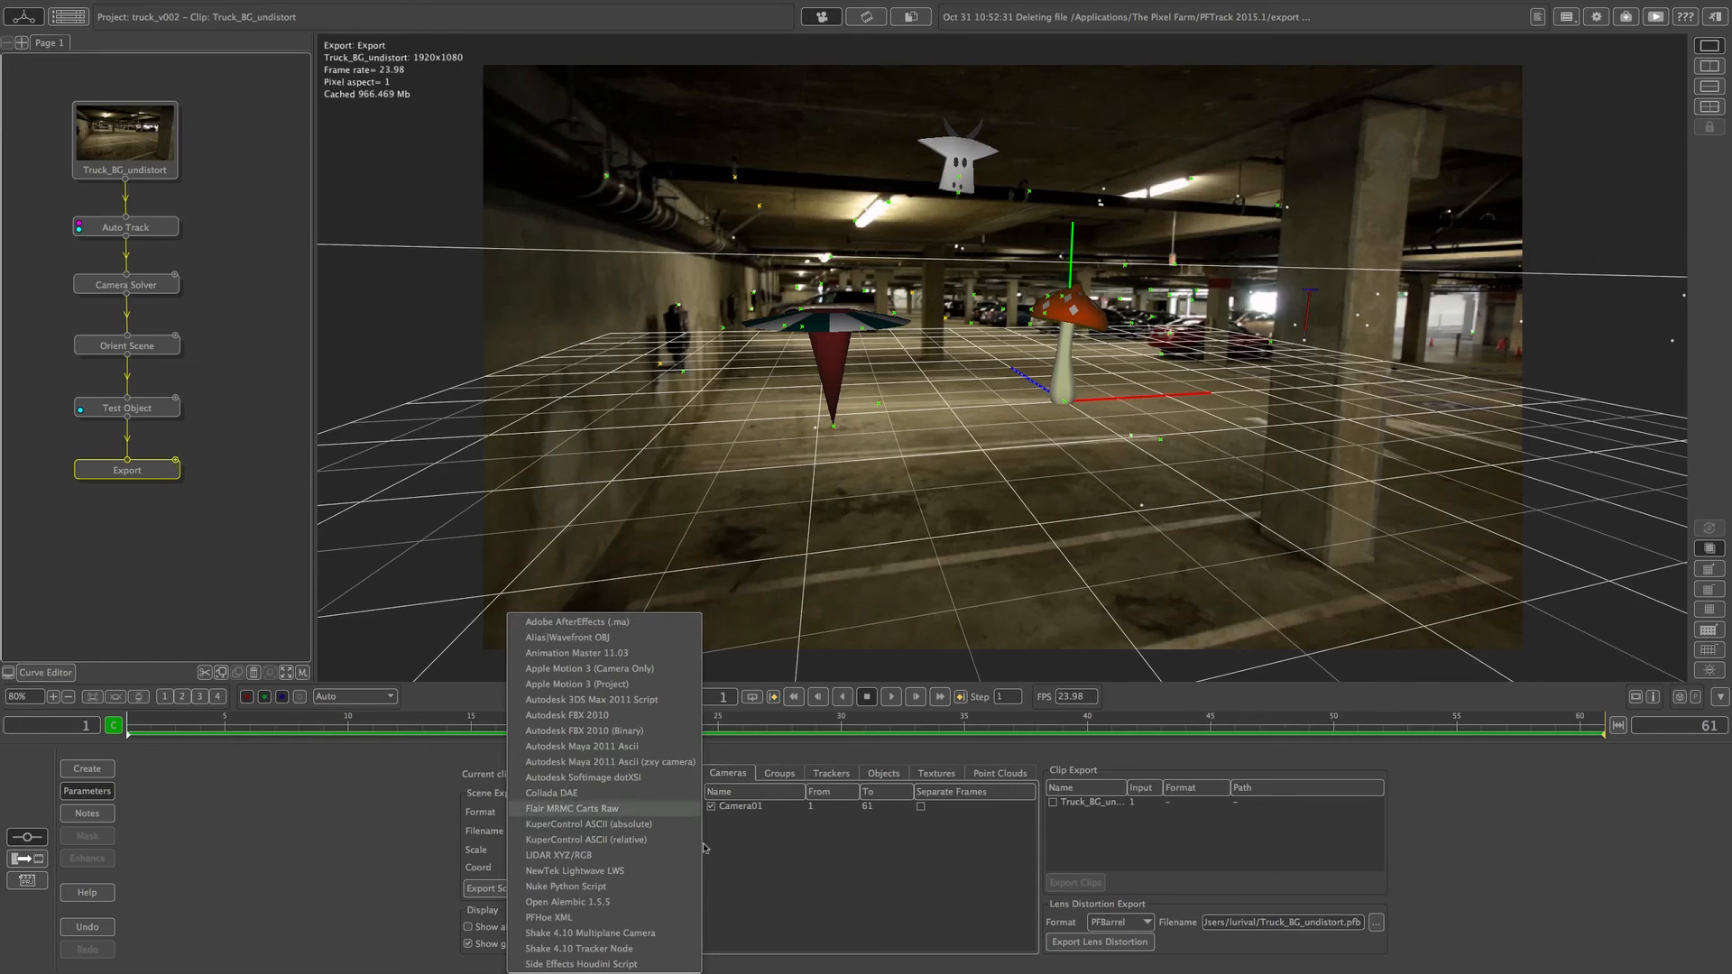
left_click(602, 888)
left_click_drag(151, 468, 150, 470)
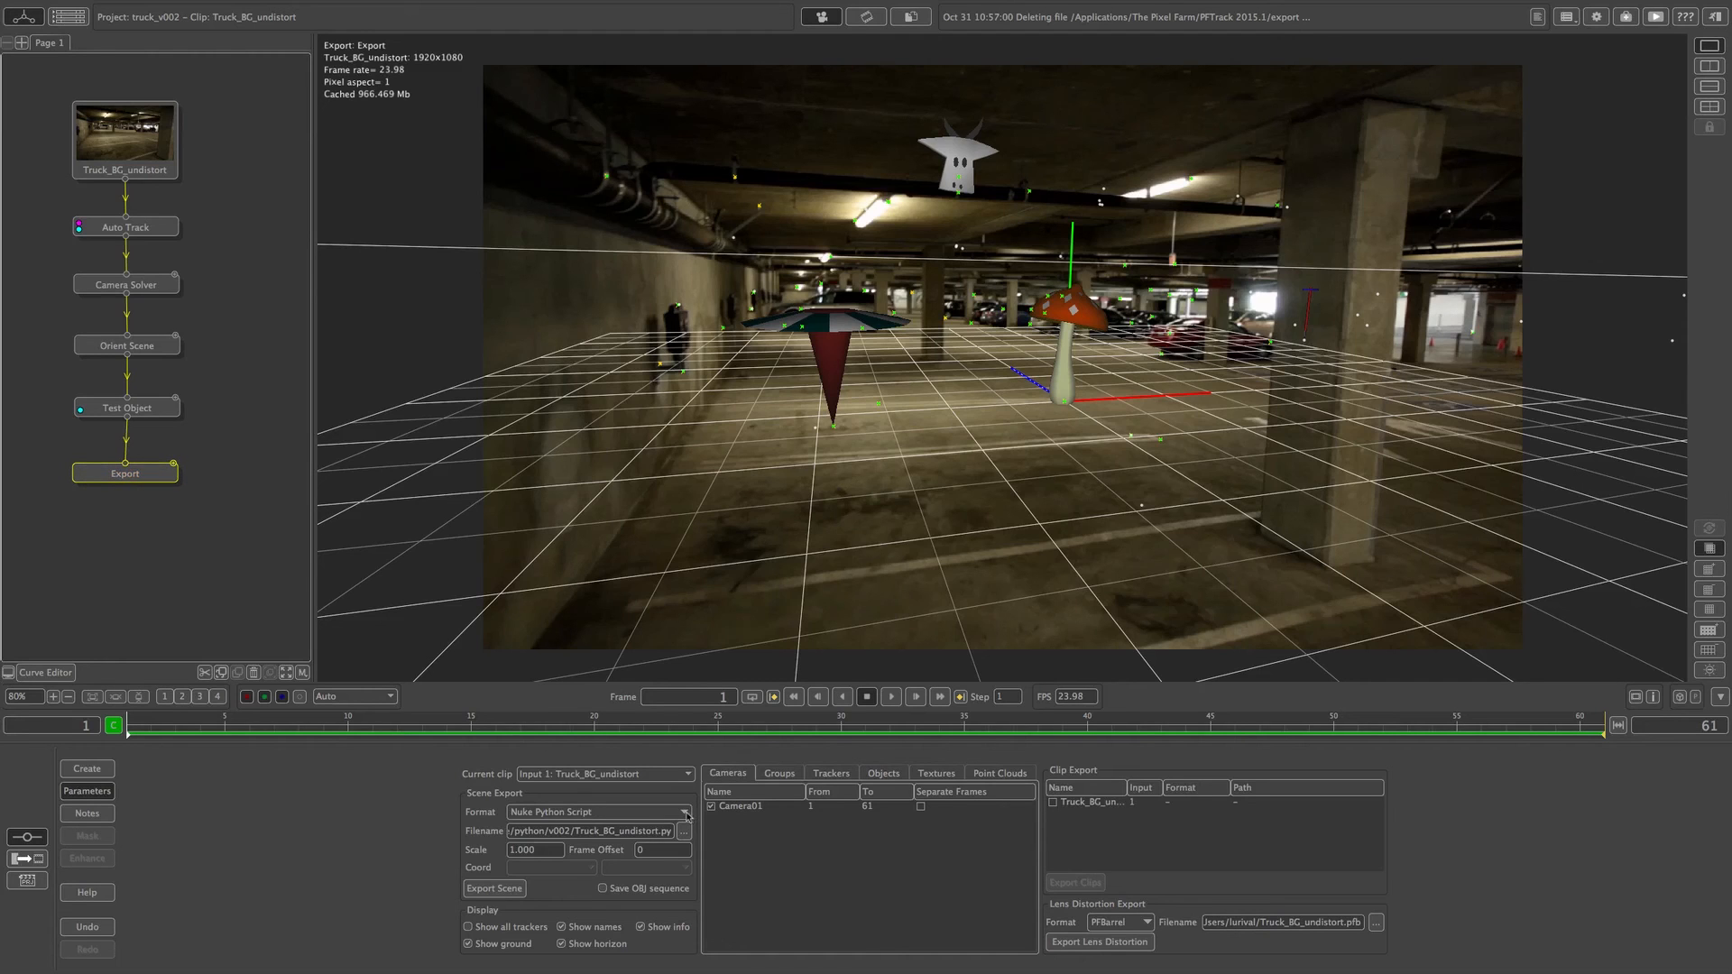
For the export path, create a v002 folder inside the project's Python folder and open it.
left_click(684, 831)
left_click(1005, 367)
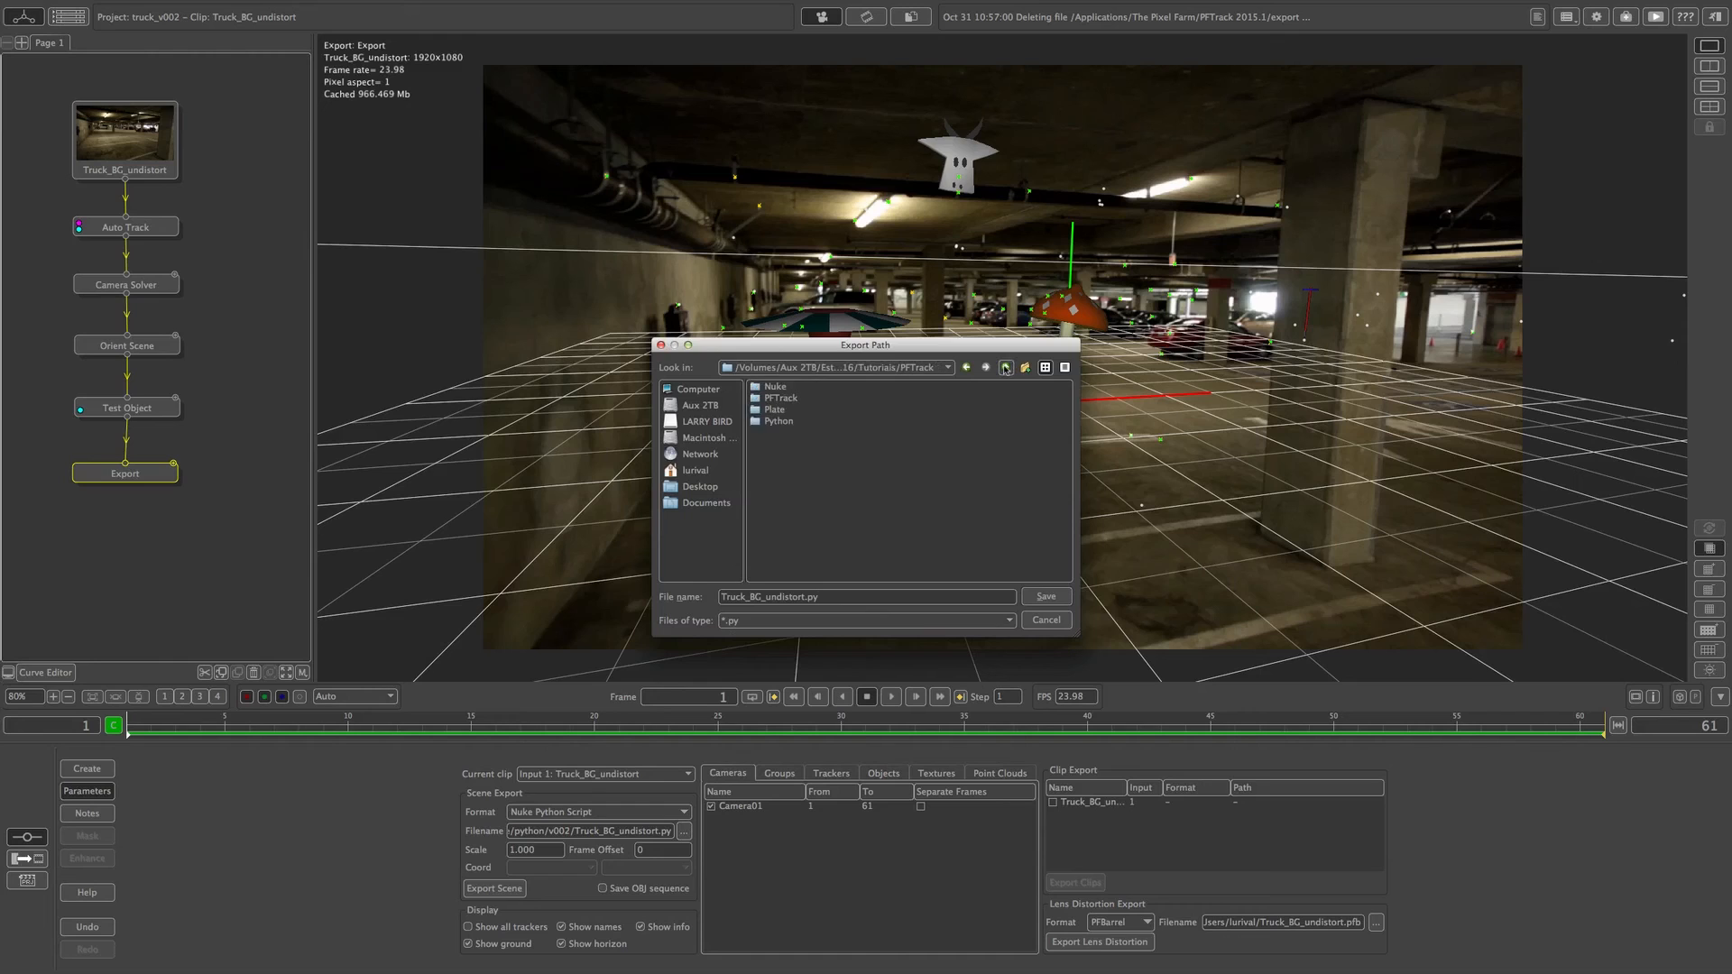
left_click(781, 421)
double_click(781, 421)
left_click(1024, 367)
type("v")
left_click(780, 405)
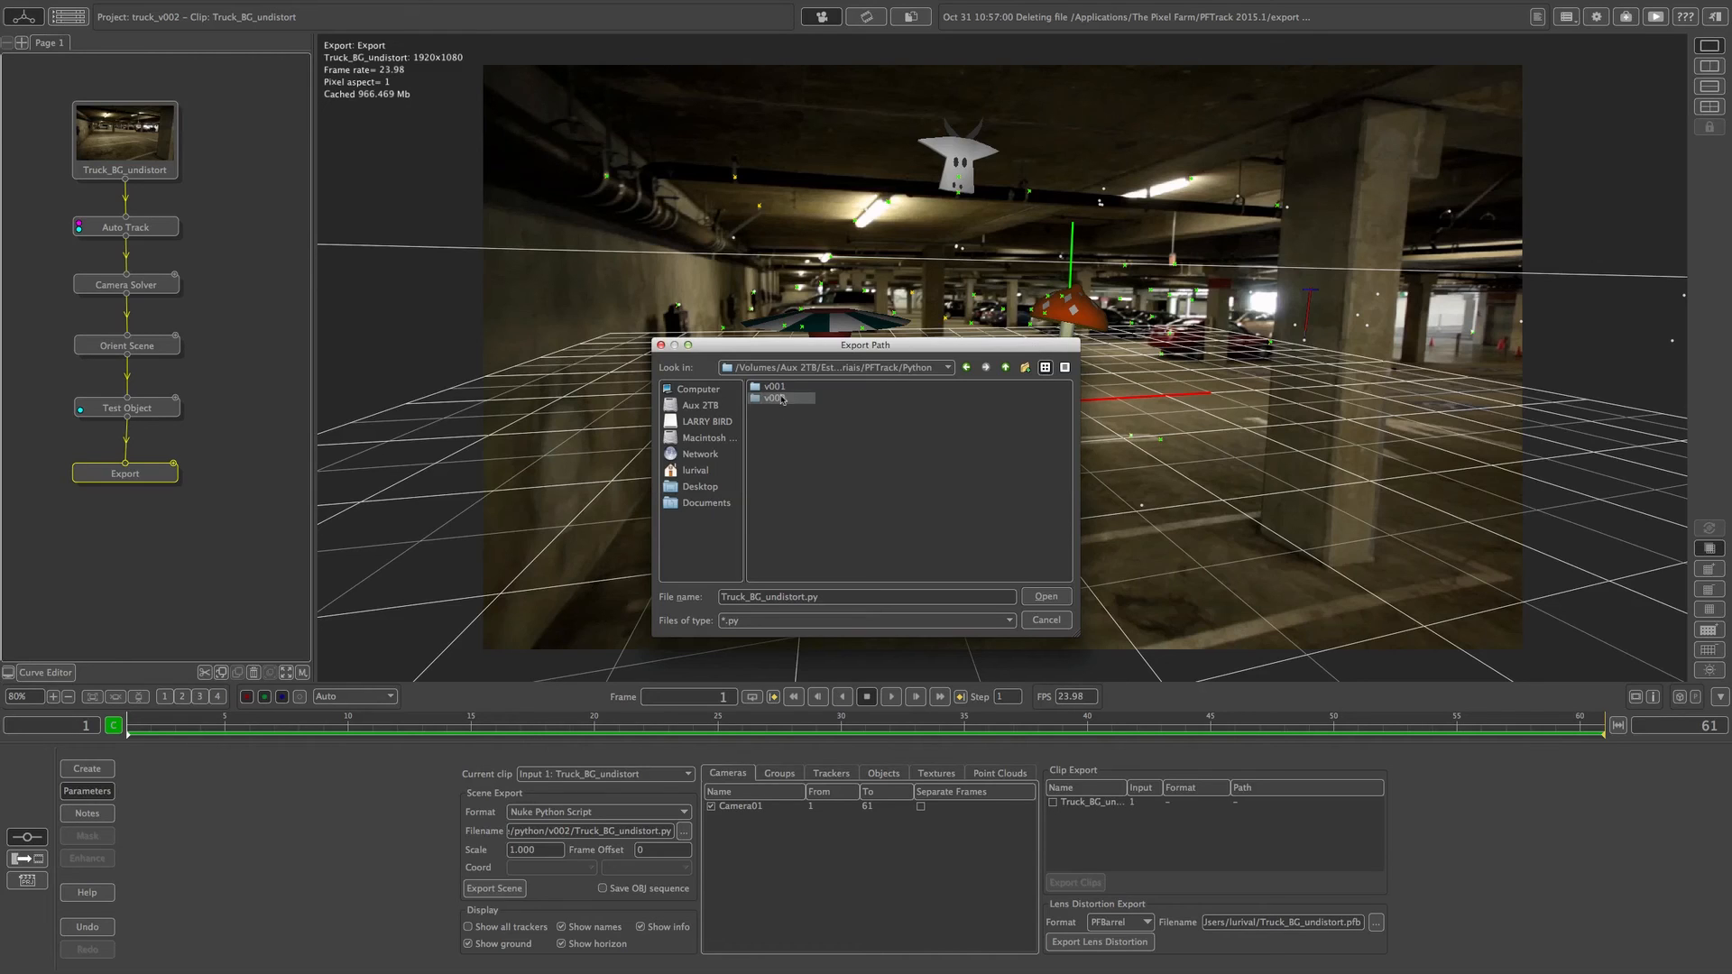
double_click(781, 398)
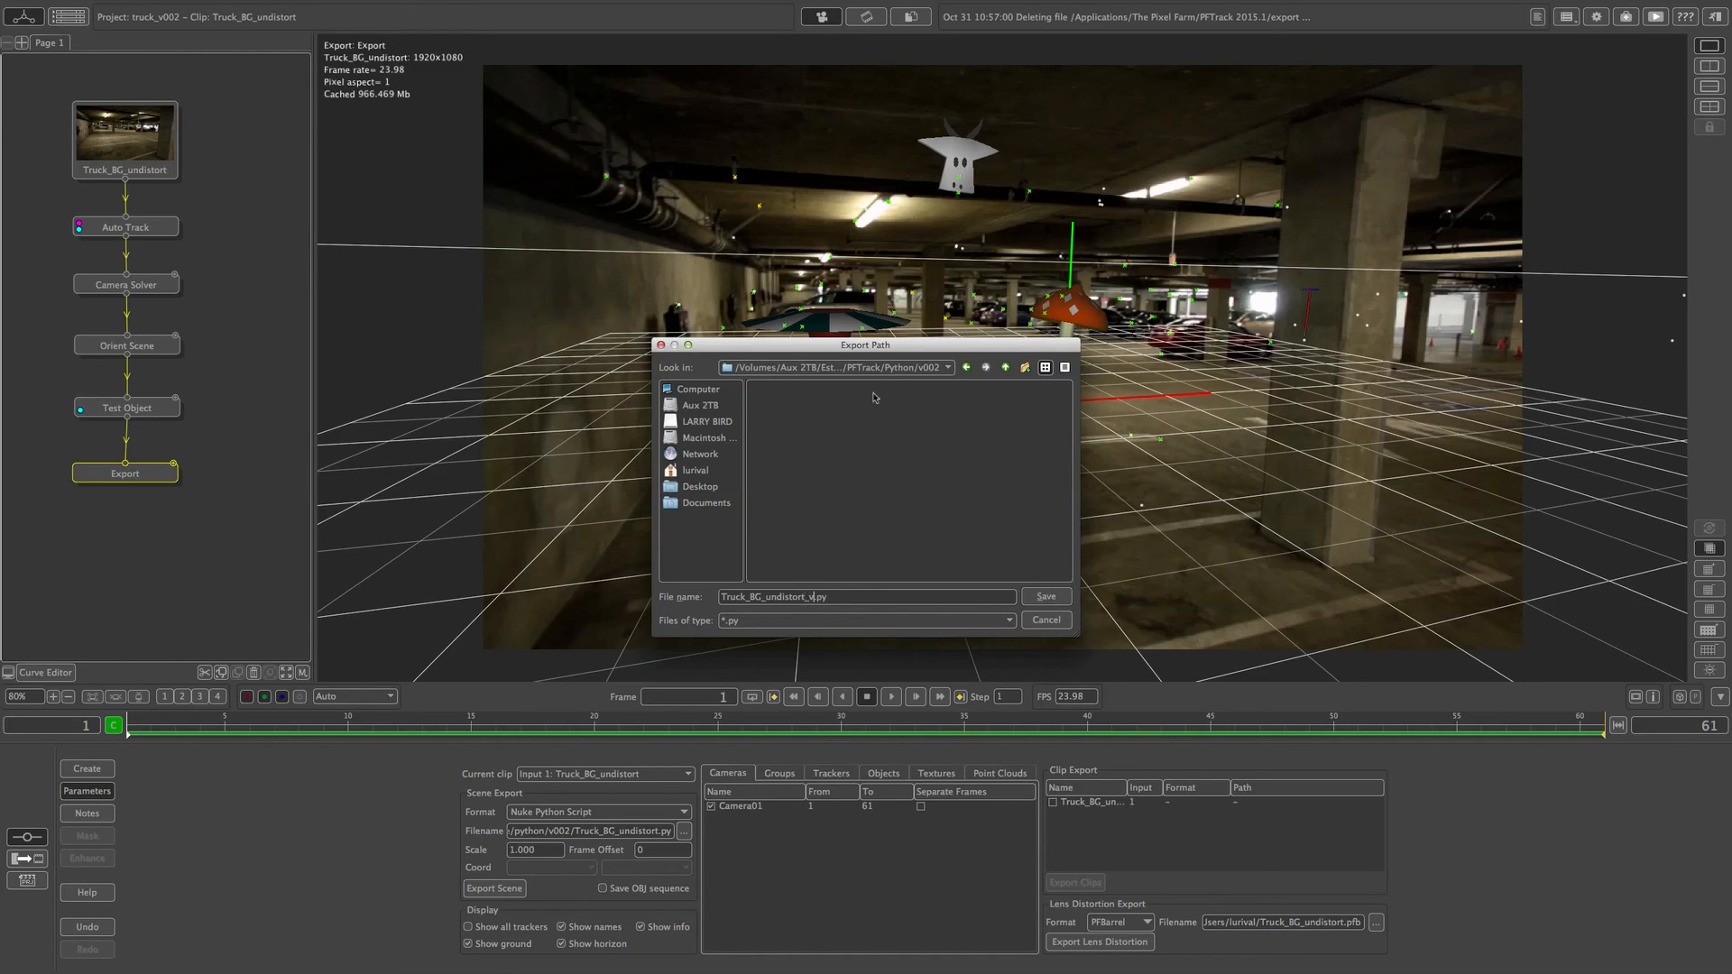
Name the export file Truck_BG_undistort_v002.py and export the scene.
type("002")
left_click(1054, 598)
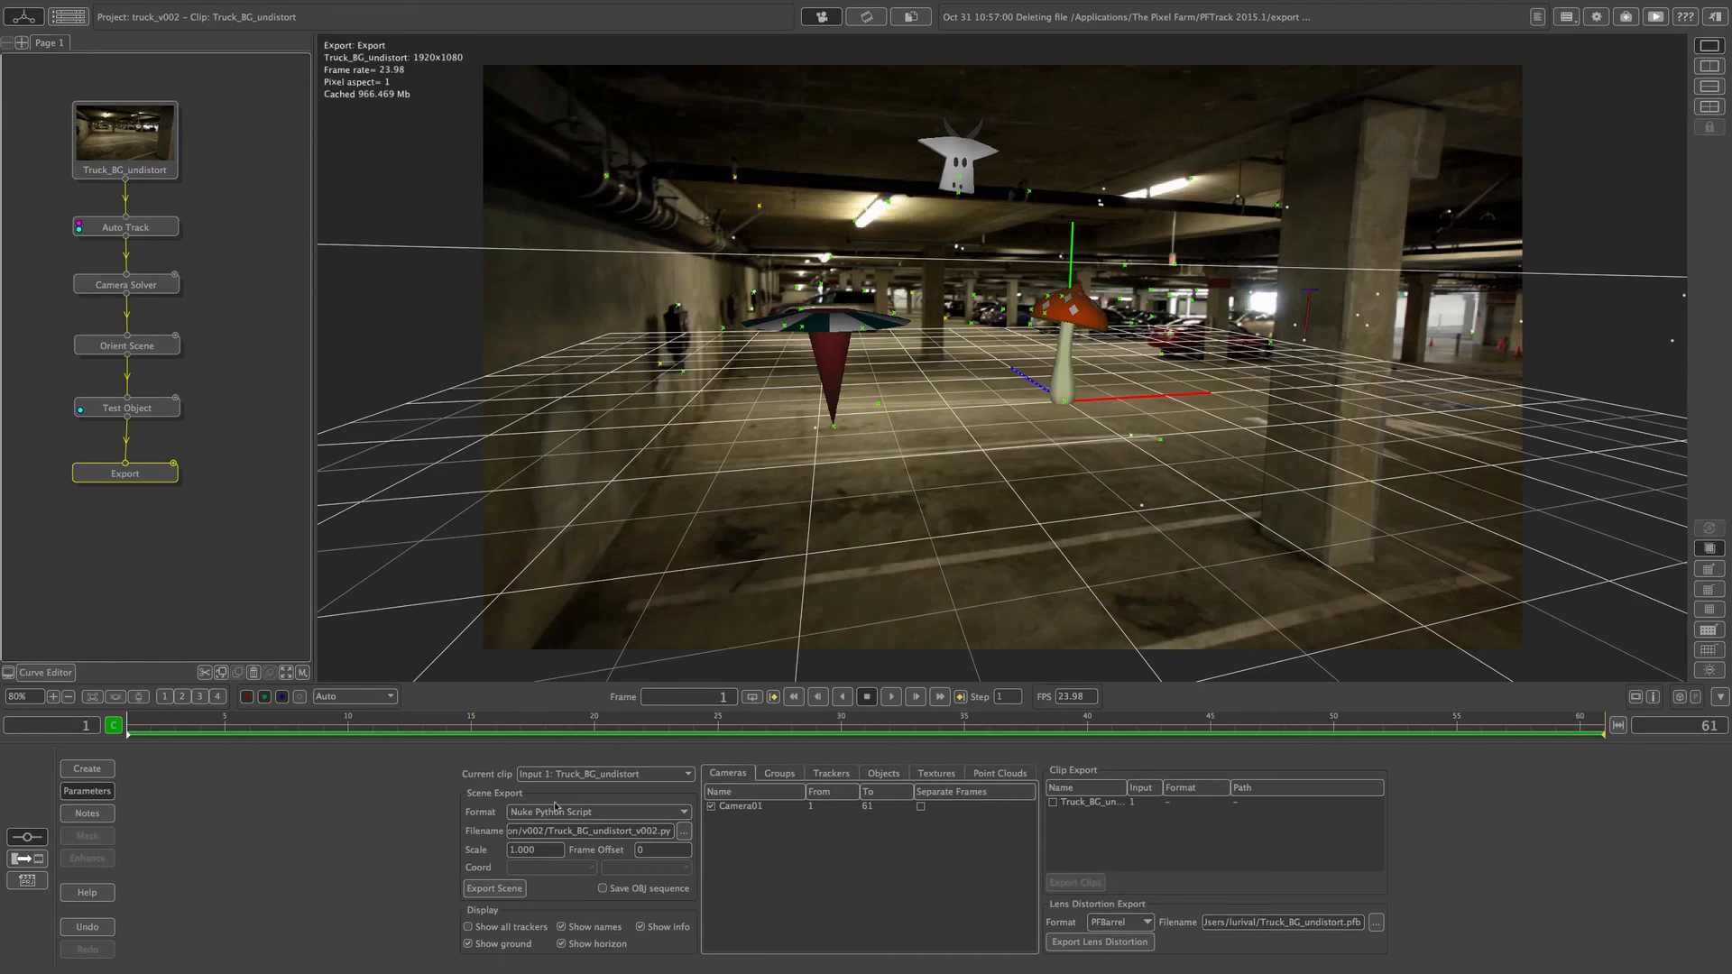
left_click(487, 893)
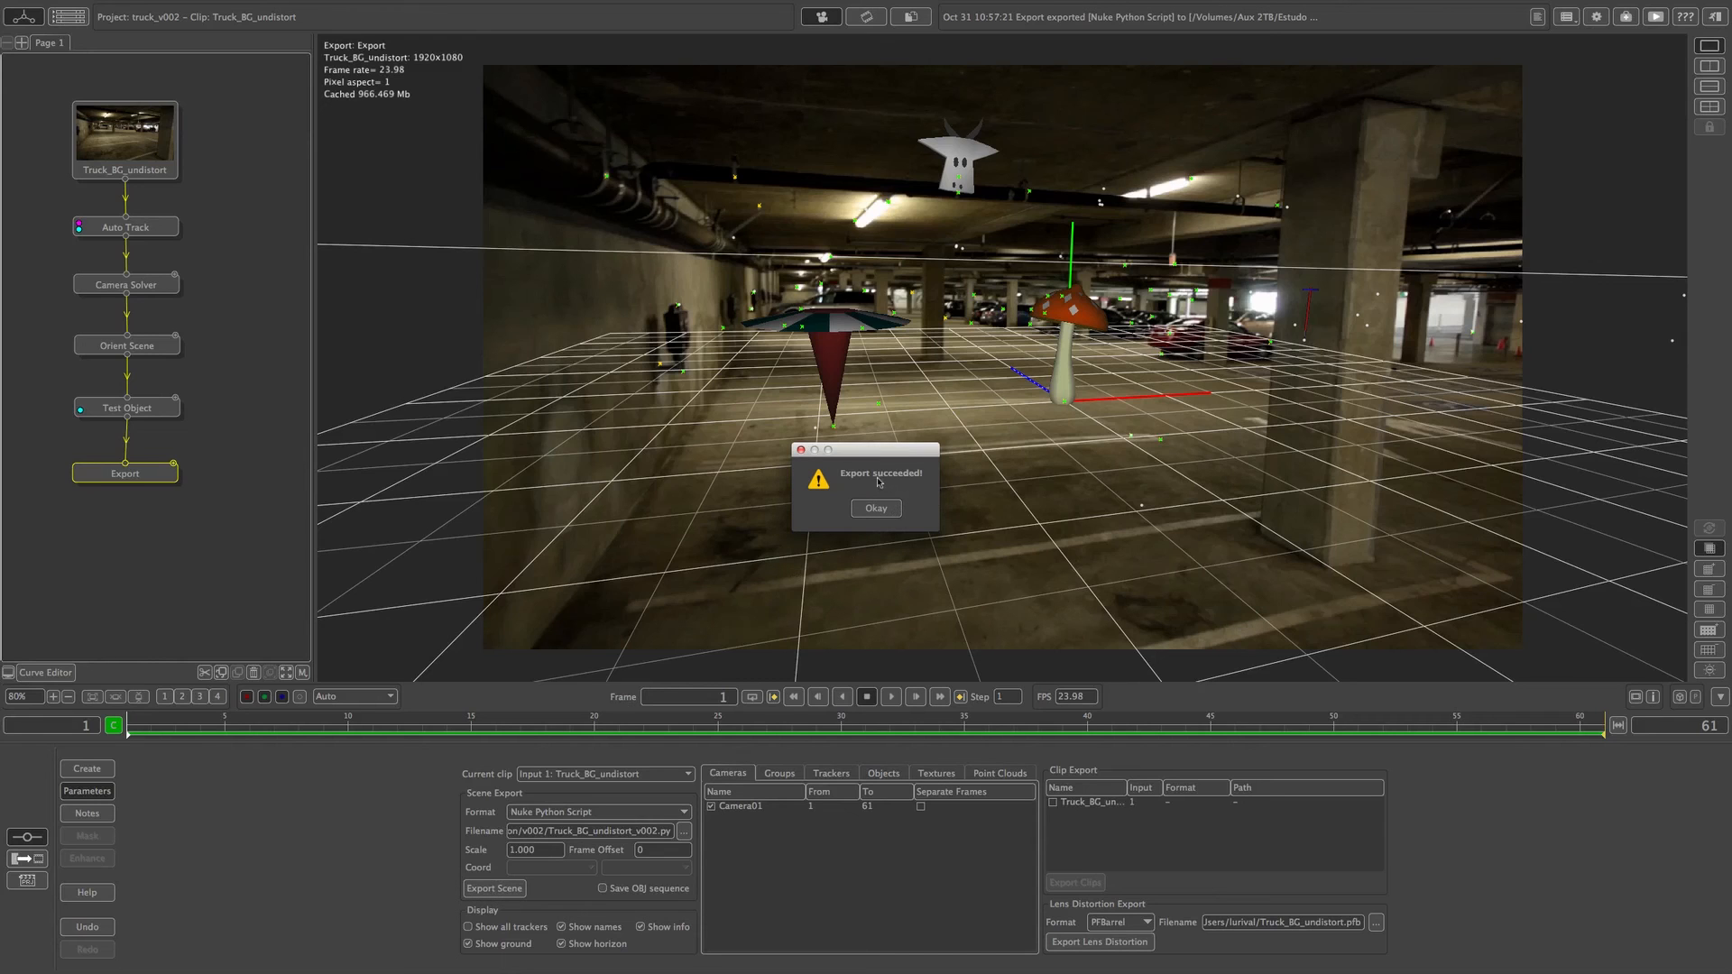
left_click(893, 508)
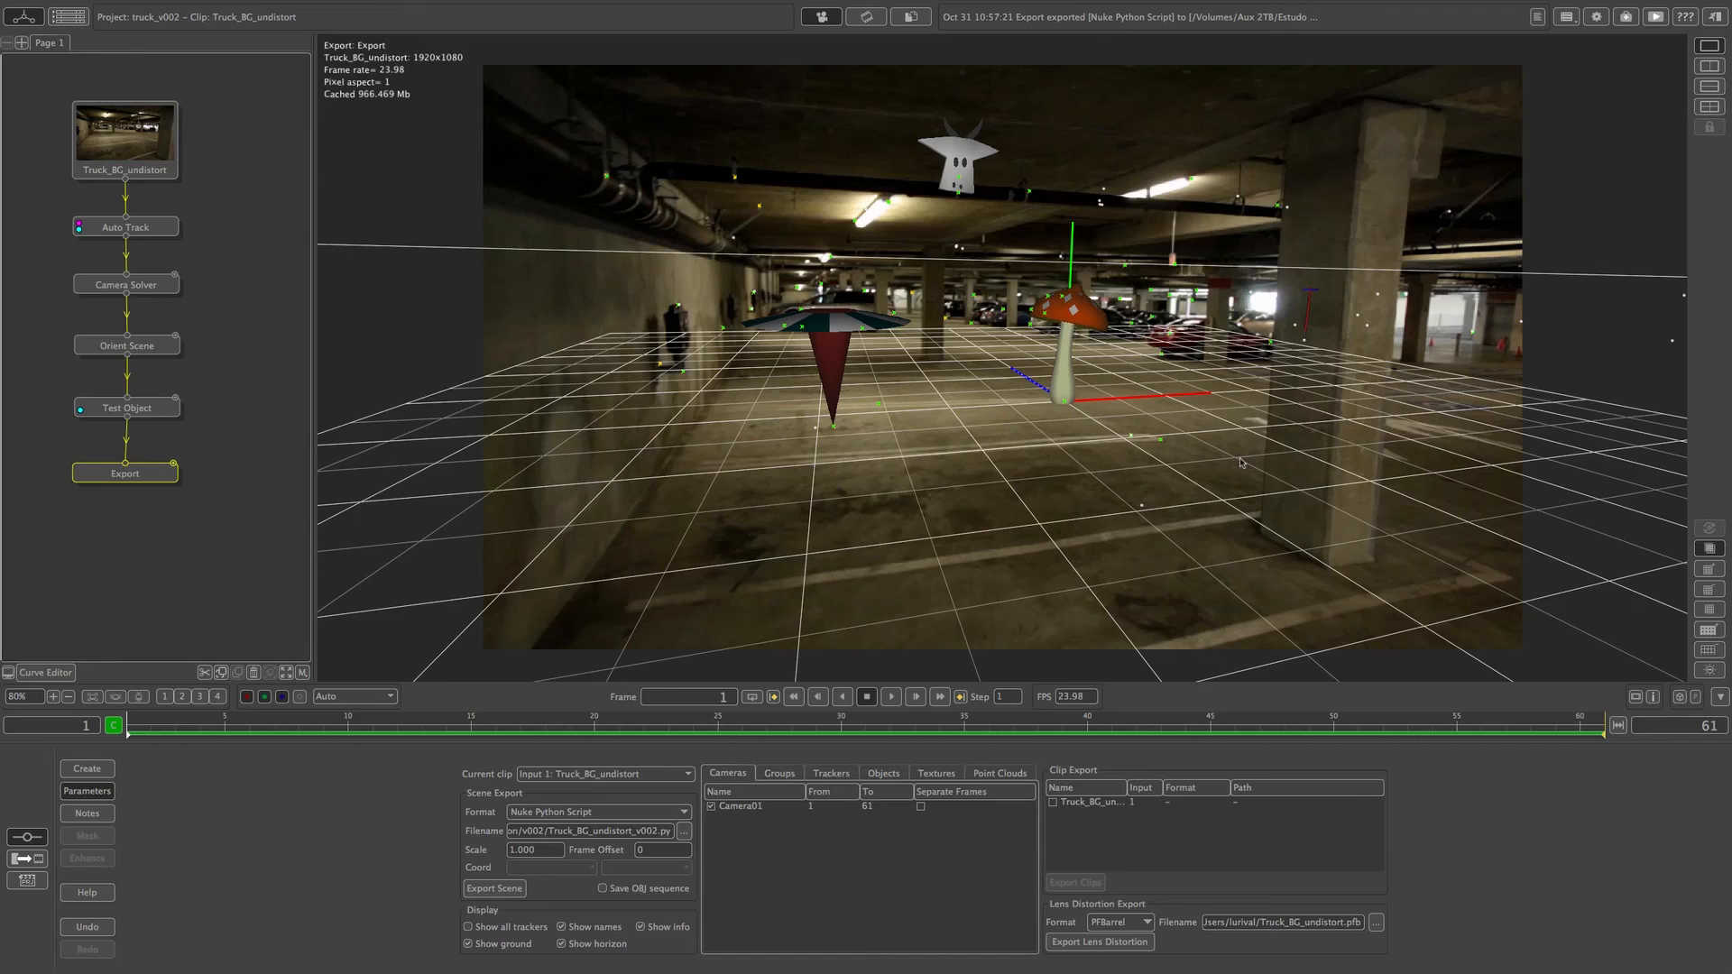
Switch to NukeX and open the Script Editor in the Properties pane.
key("super+Tab")
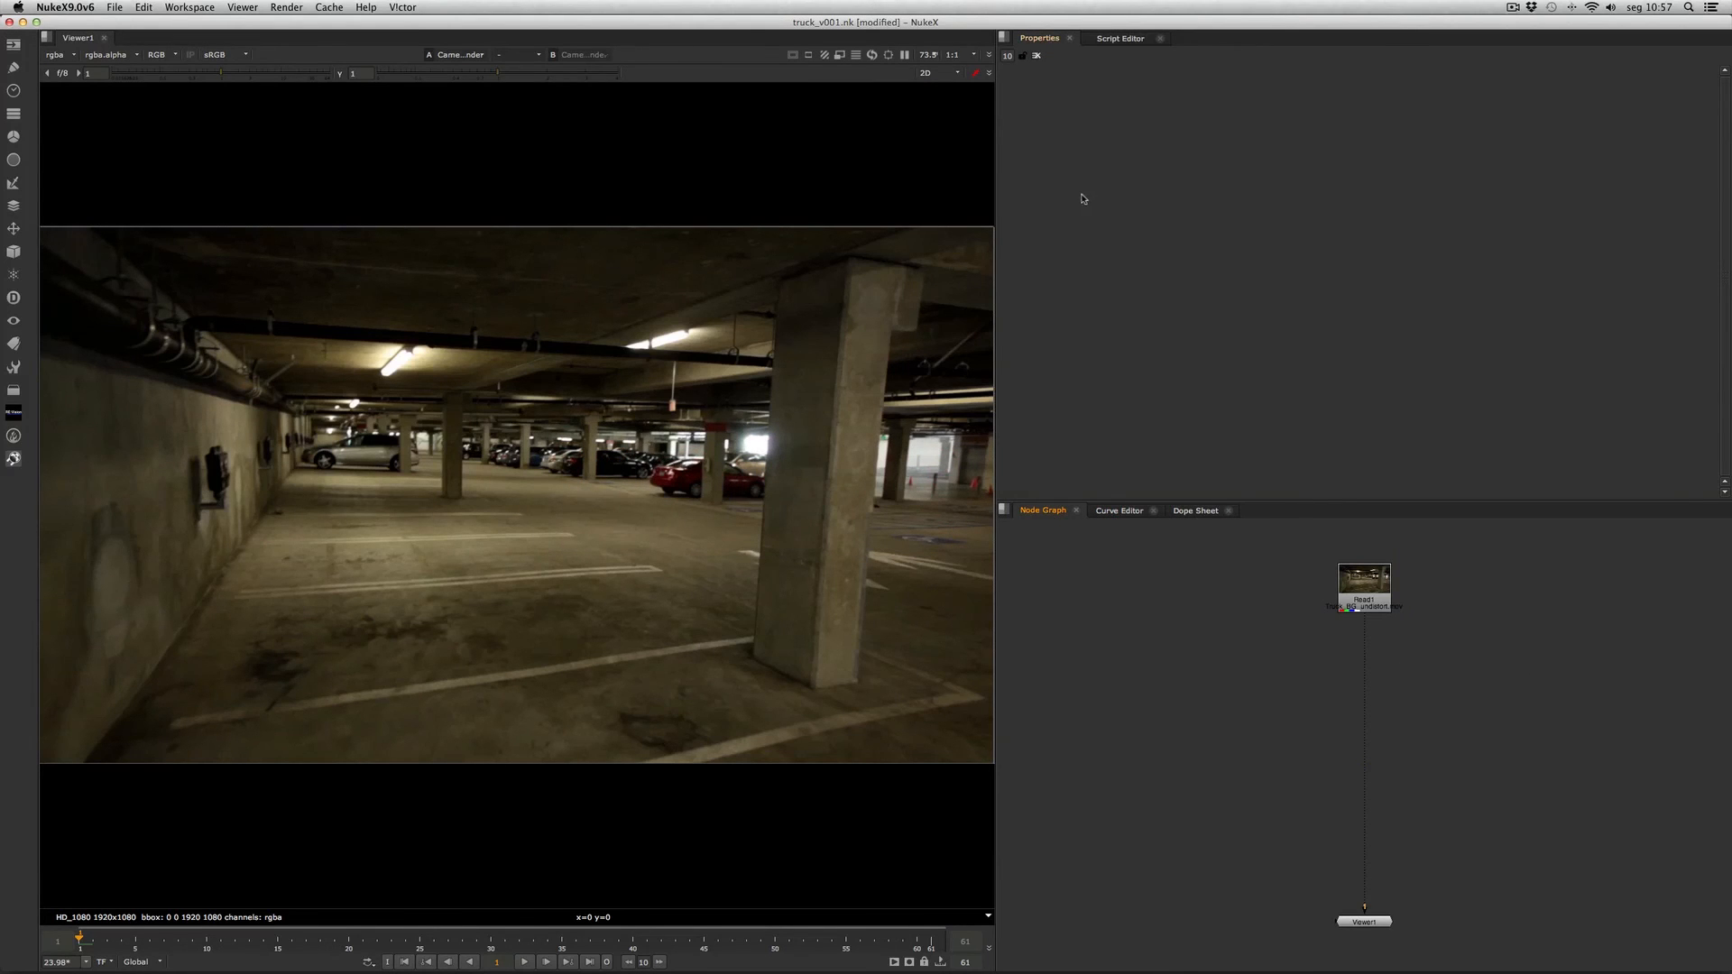
left_click(1005, 38)
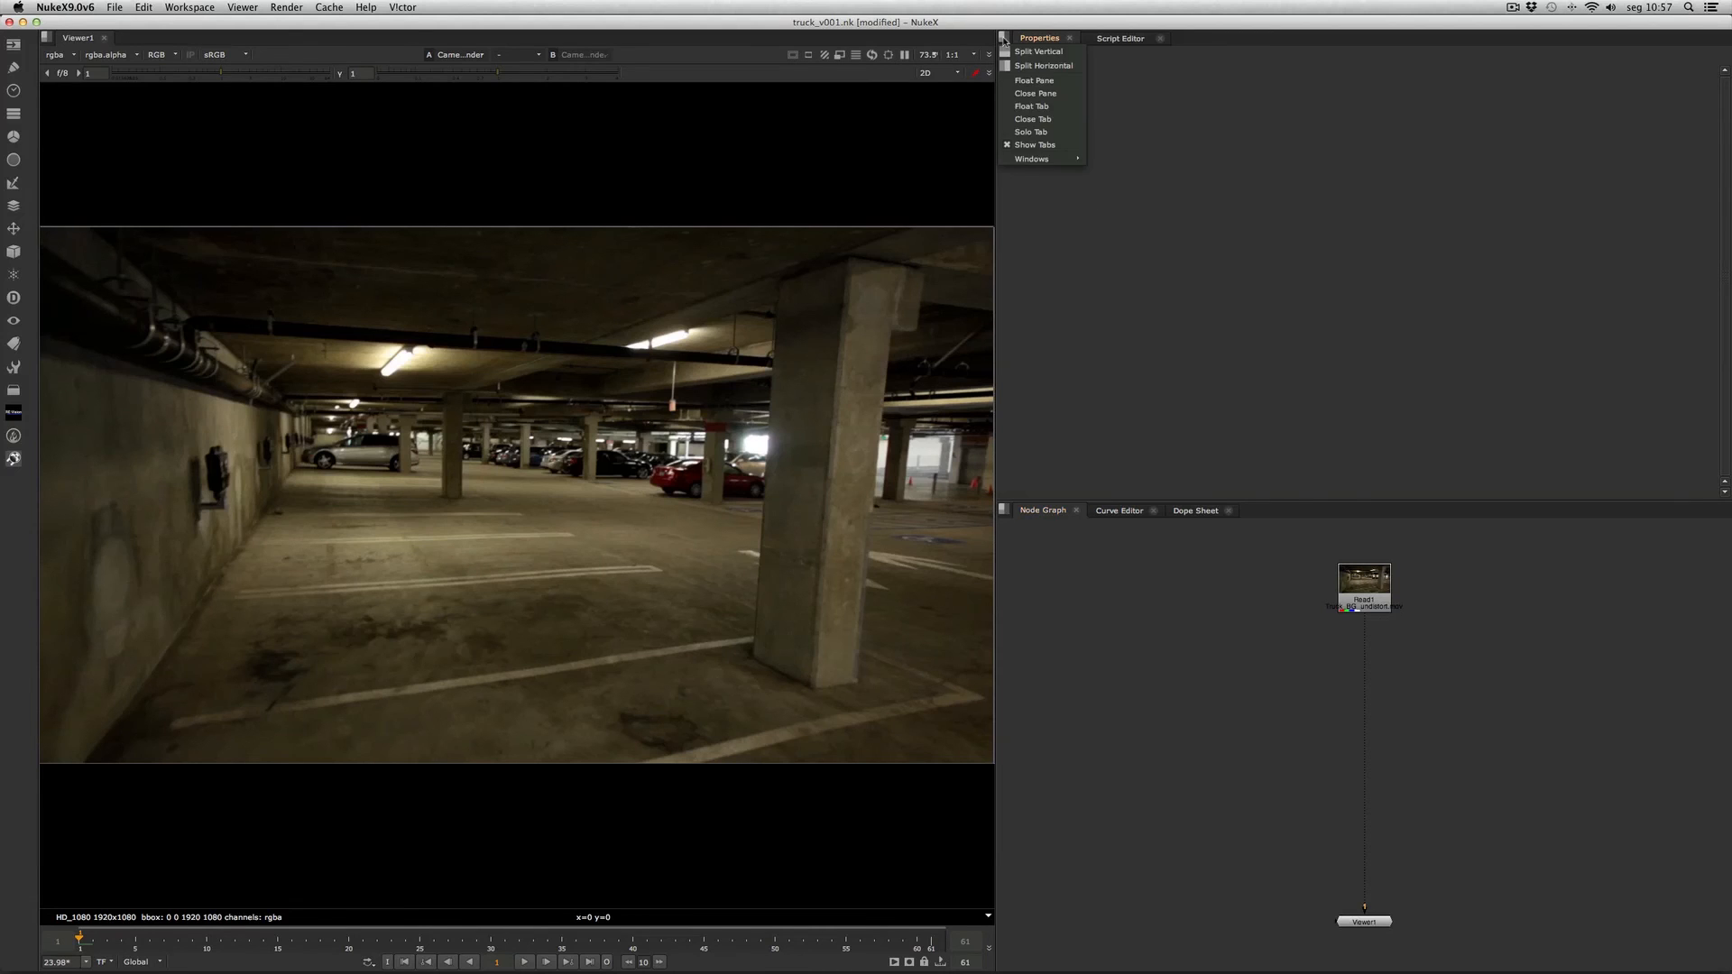
mouse_move(1042, 160)
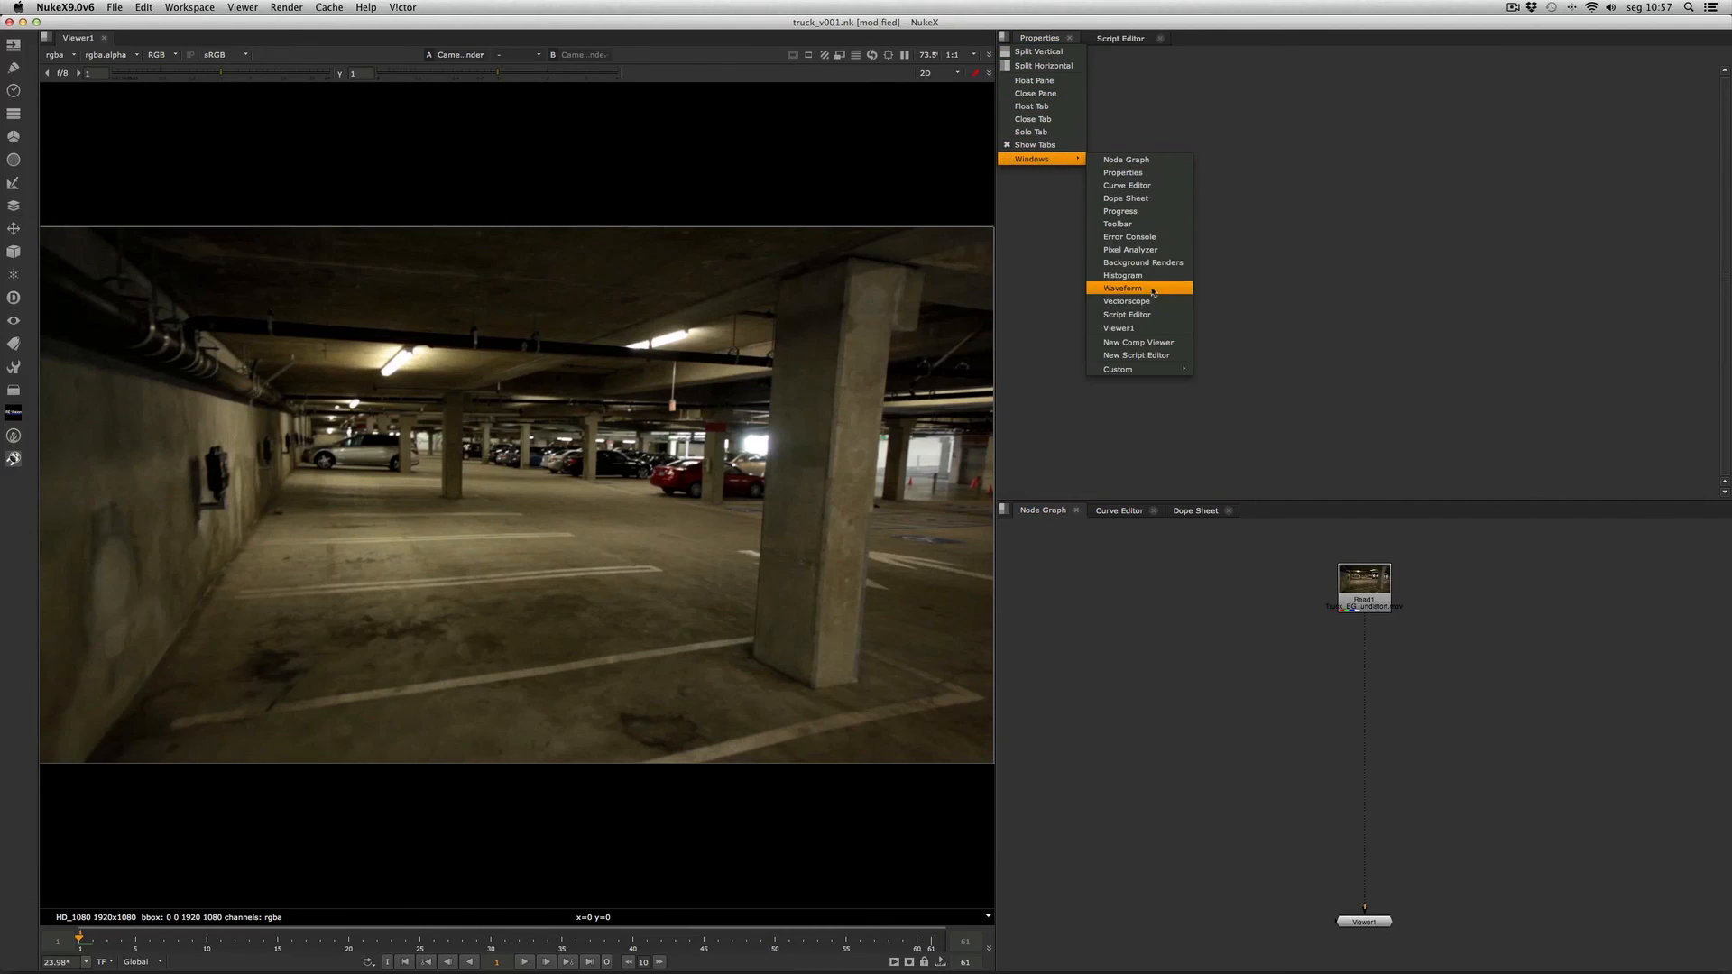
left_click(1150, 315)
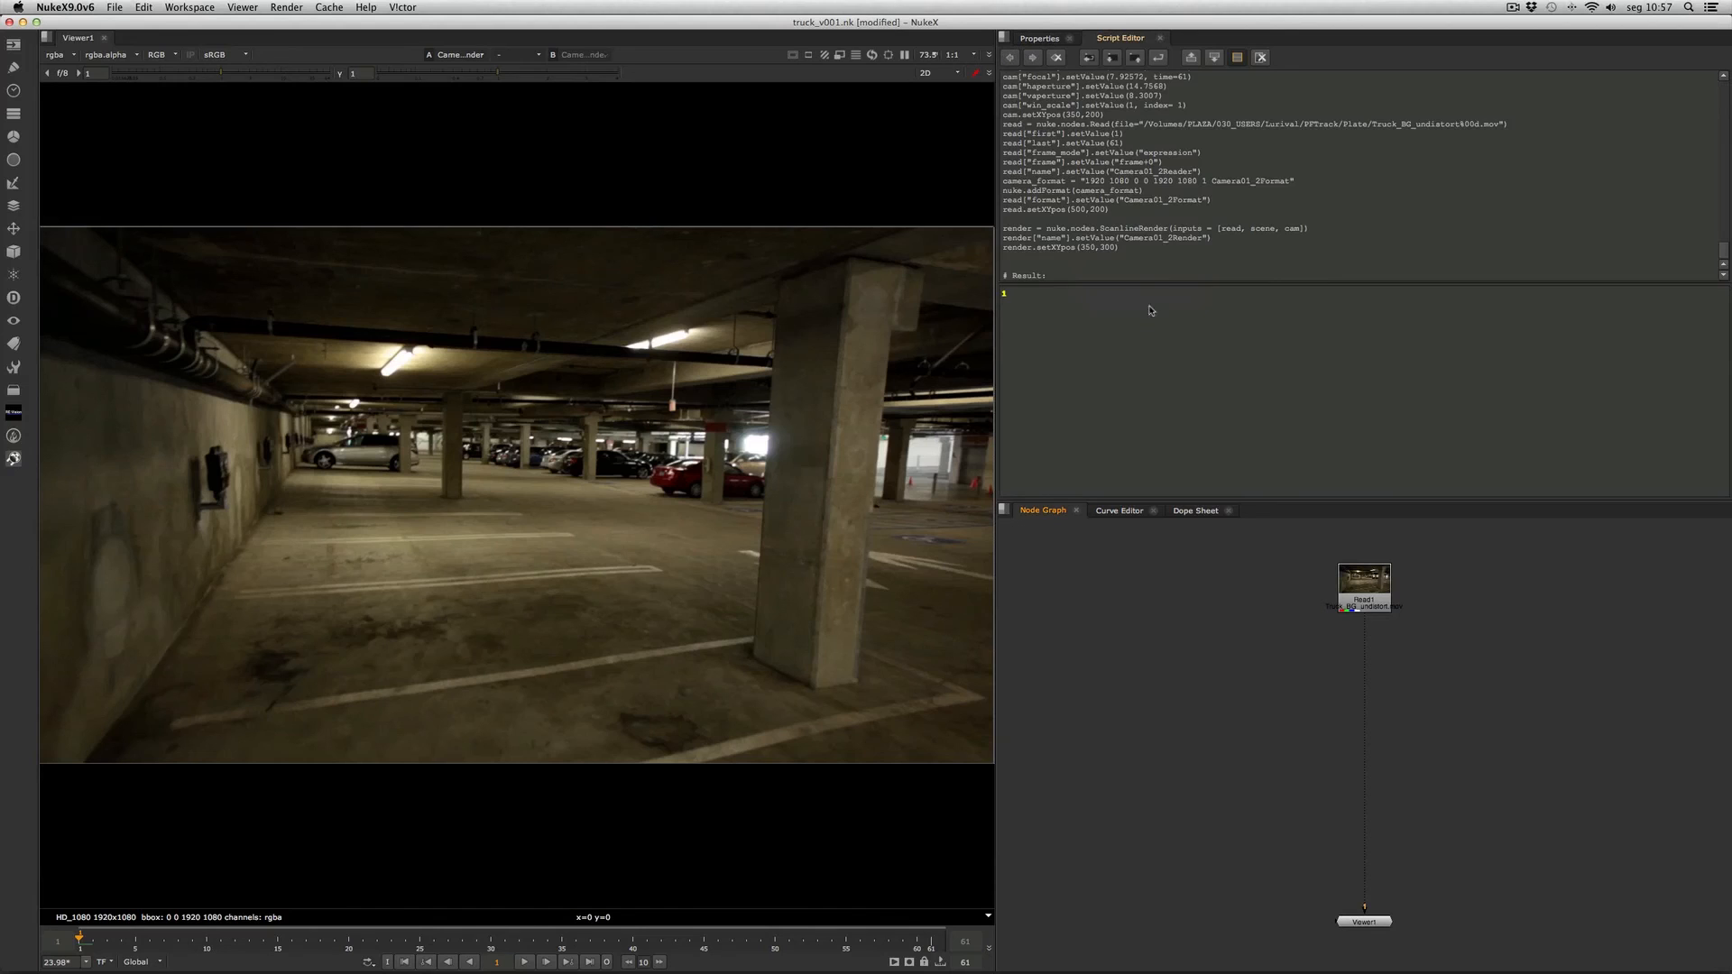
Load and run Truck_BG_undistort_v002.py from the project's Python/v002 folder.
left_click(1090, 58)
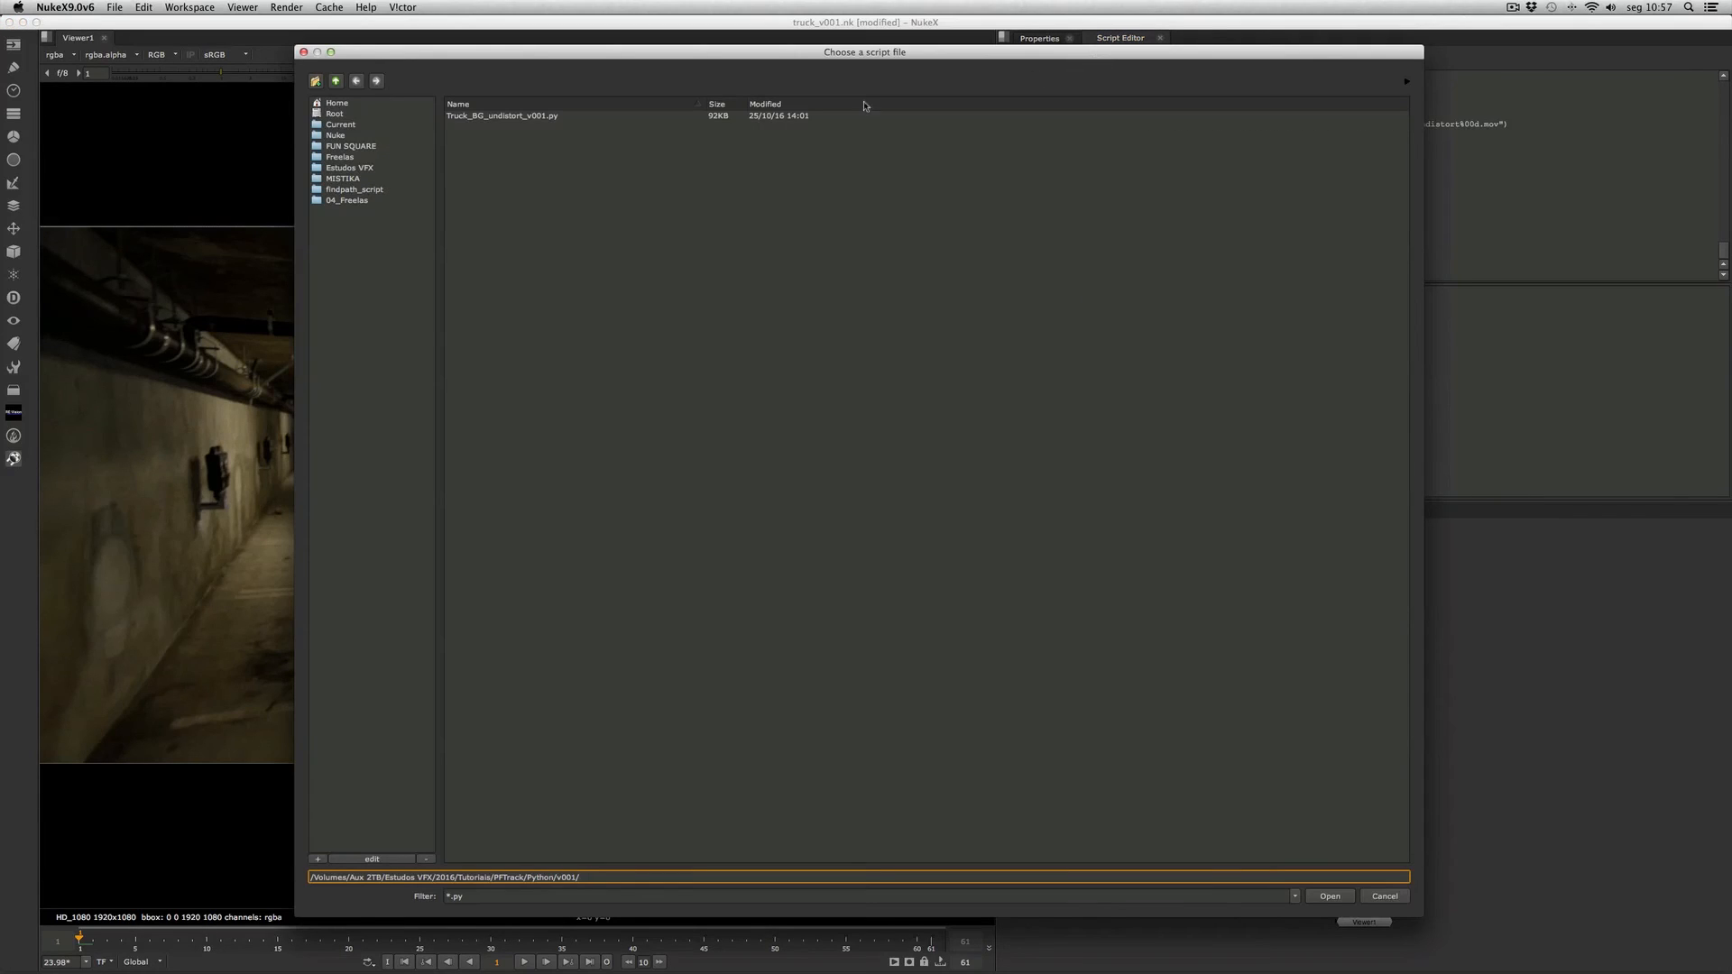
left_click(335, 82)
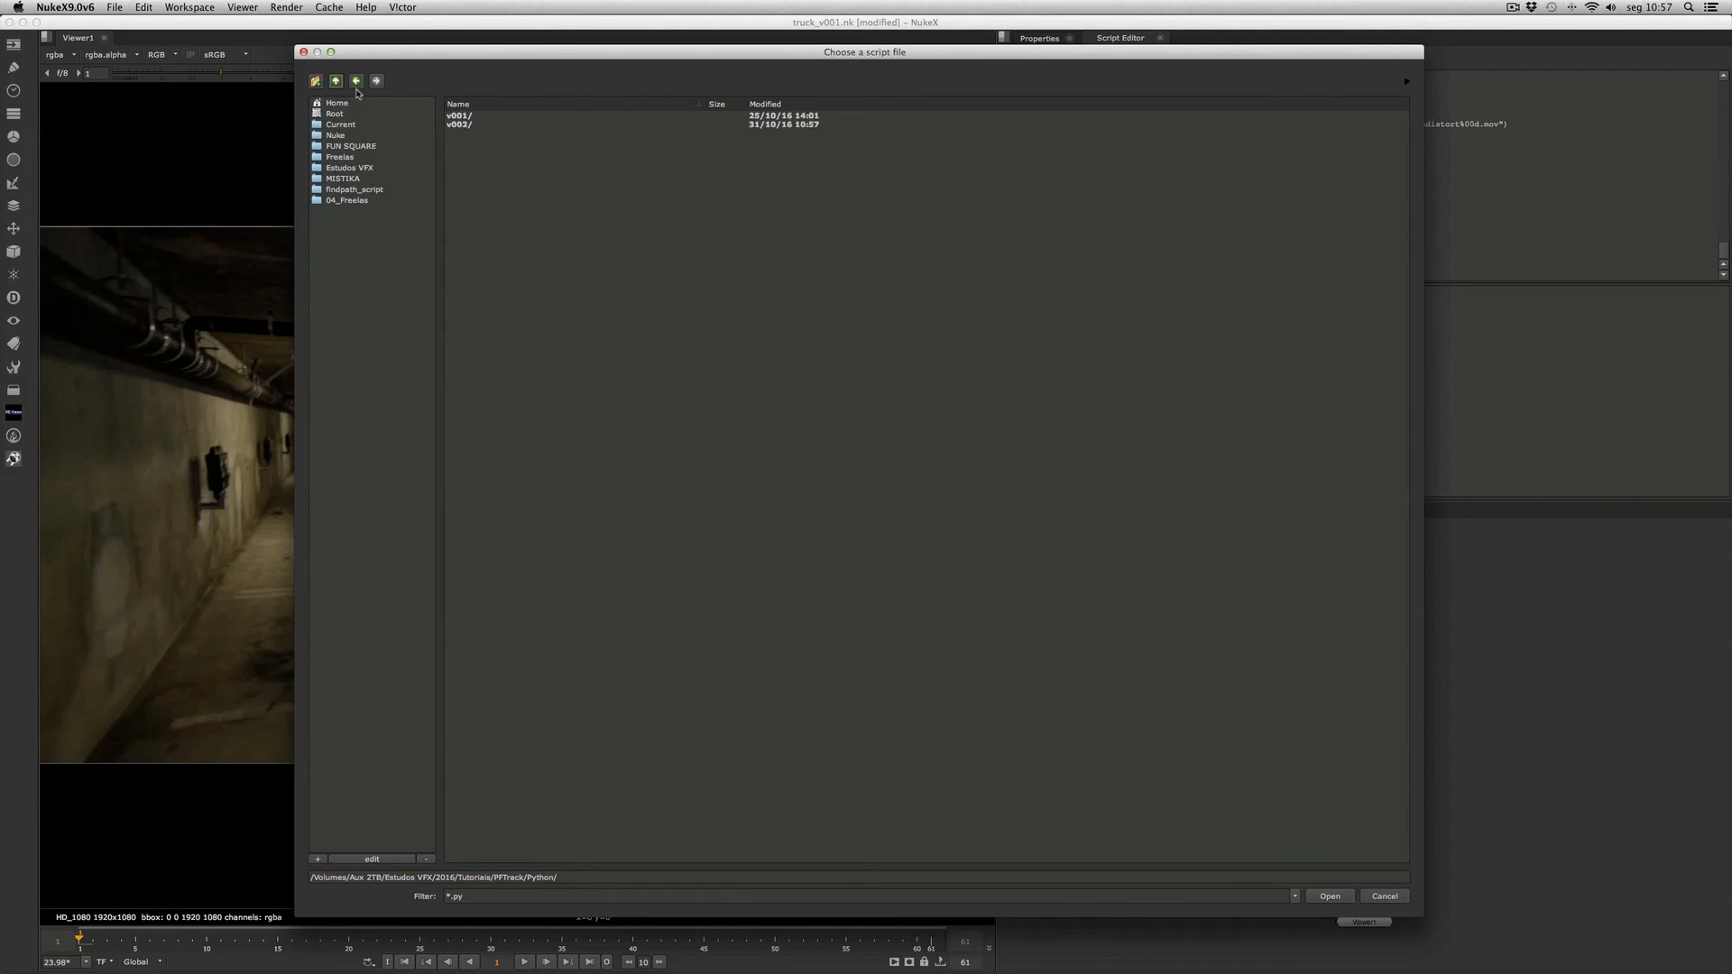
double_click(460, 123)
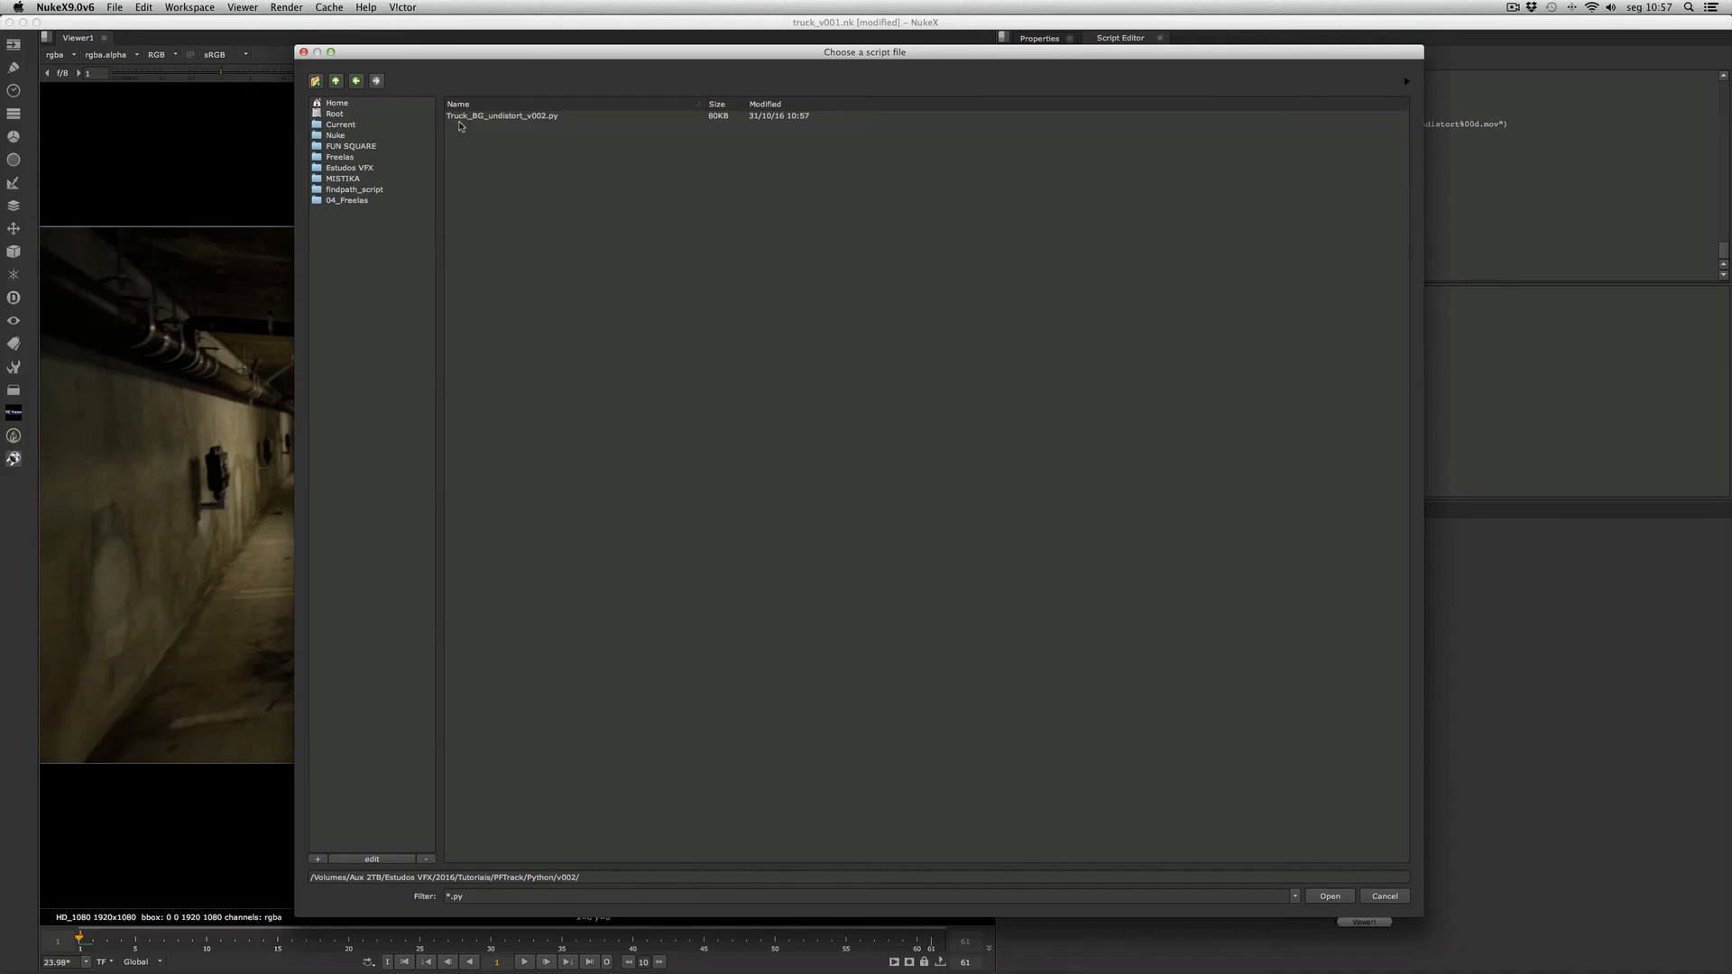
double_click(528, 116)
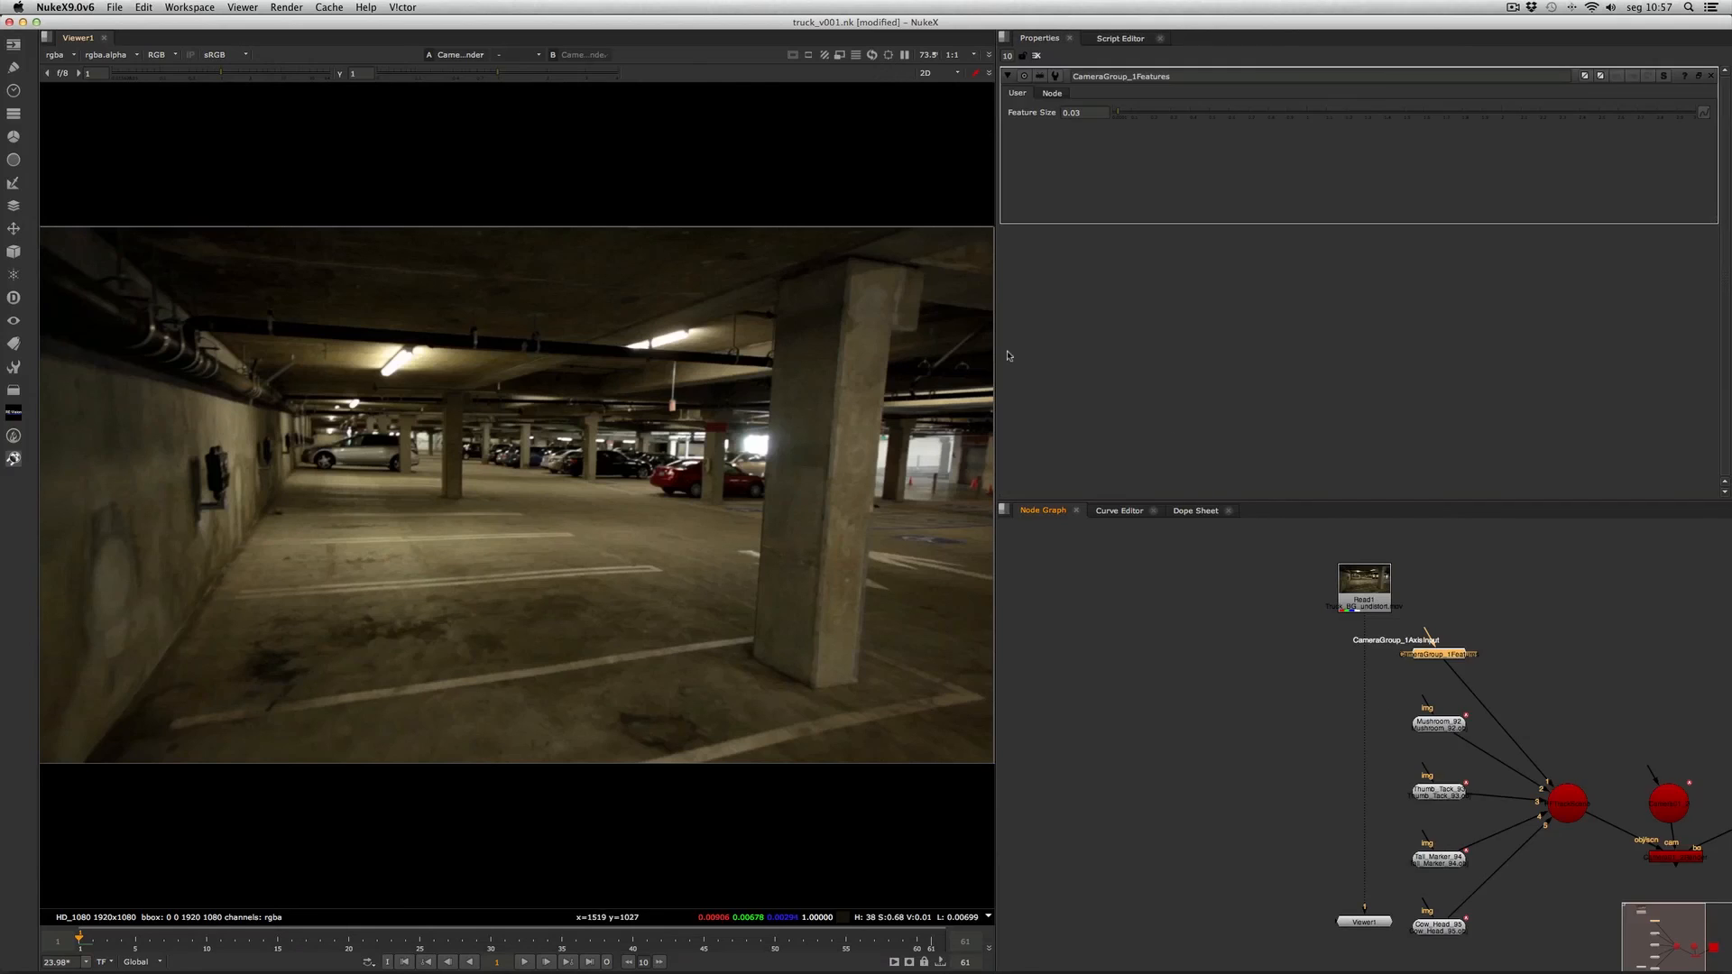
Connect the Viewer to the imported ScanlineRender node and reposition the Viewer node beneath the imported tree.
middle_click_drag(1568, 699, 1374, 654)
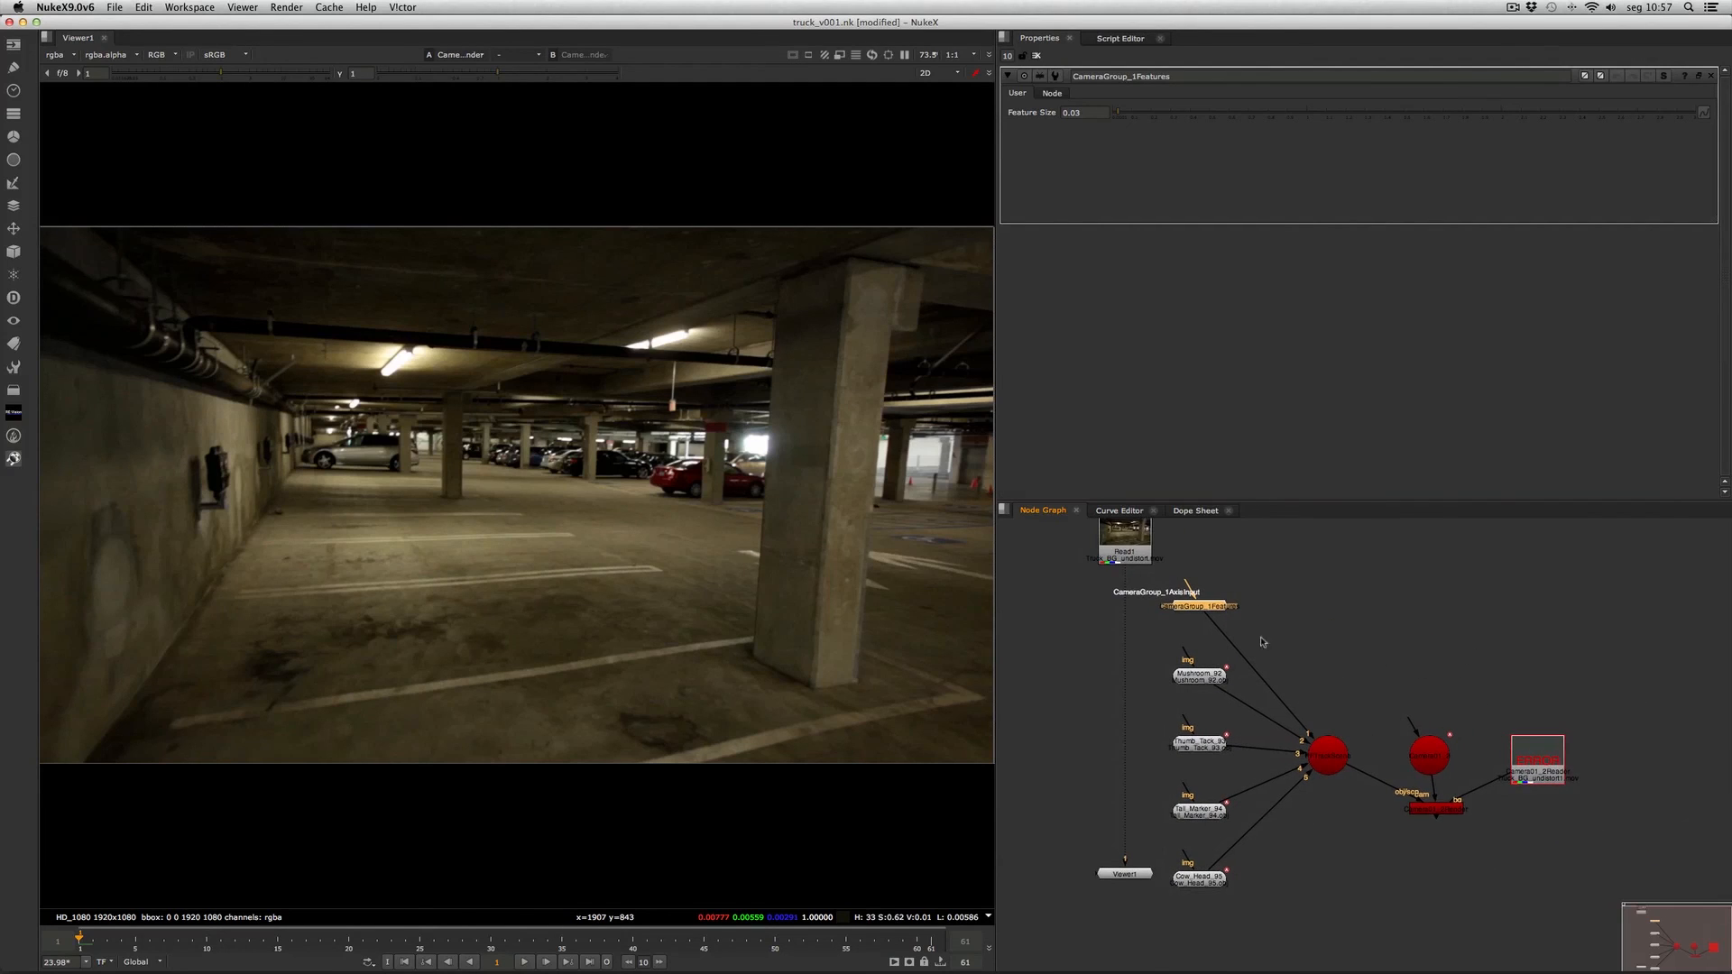
left_click_drag(1125, 578, 1441, 808)
left_click_drag(1139, 881, 1261, 920)
left_click_drag(1124, 873, 1457, 935)
Use Read1 as the ScanlineRender's background input and delete the imported Read node it replaces.
left_click_drag(1118, 542, 1642, 674)
middle_click_drag(1641, 675, 1605, 687)
left_click_drag(1605, 688, 1459, 754)
left_click(1624, 684)
key("Delete")
Tidy the node tree with the Viewer below the ScanlineRender and the scene node and Read1 level with it.
left_click_drag(1390, 923, 1377, 935)
left_click_drag(1341, 800, 1547, 789, "super")
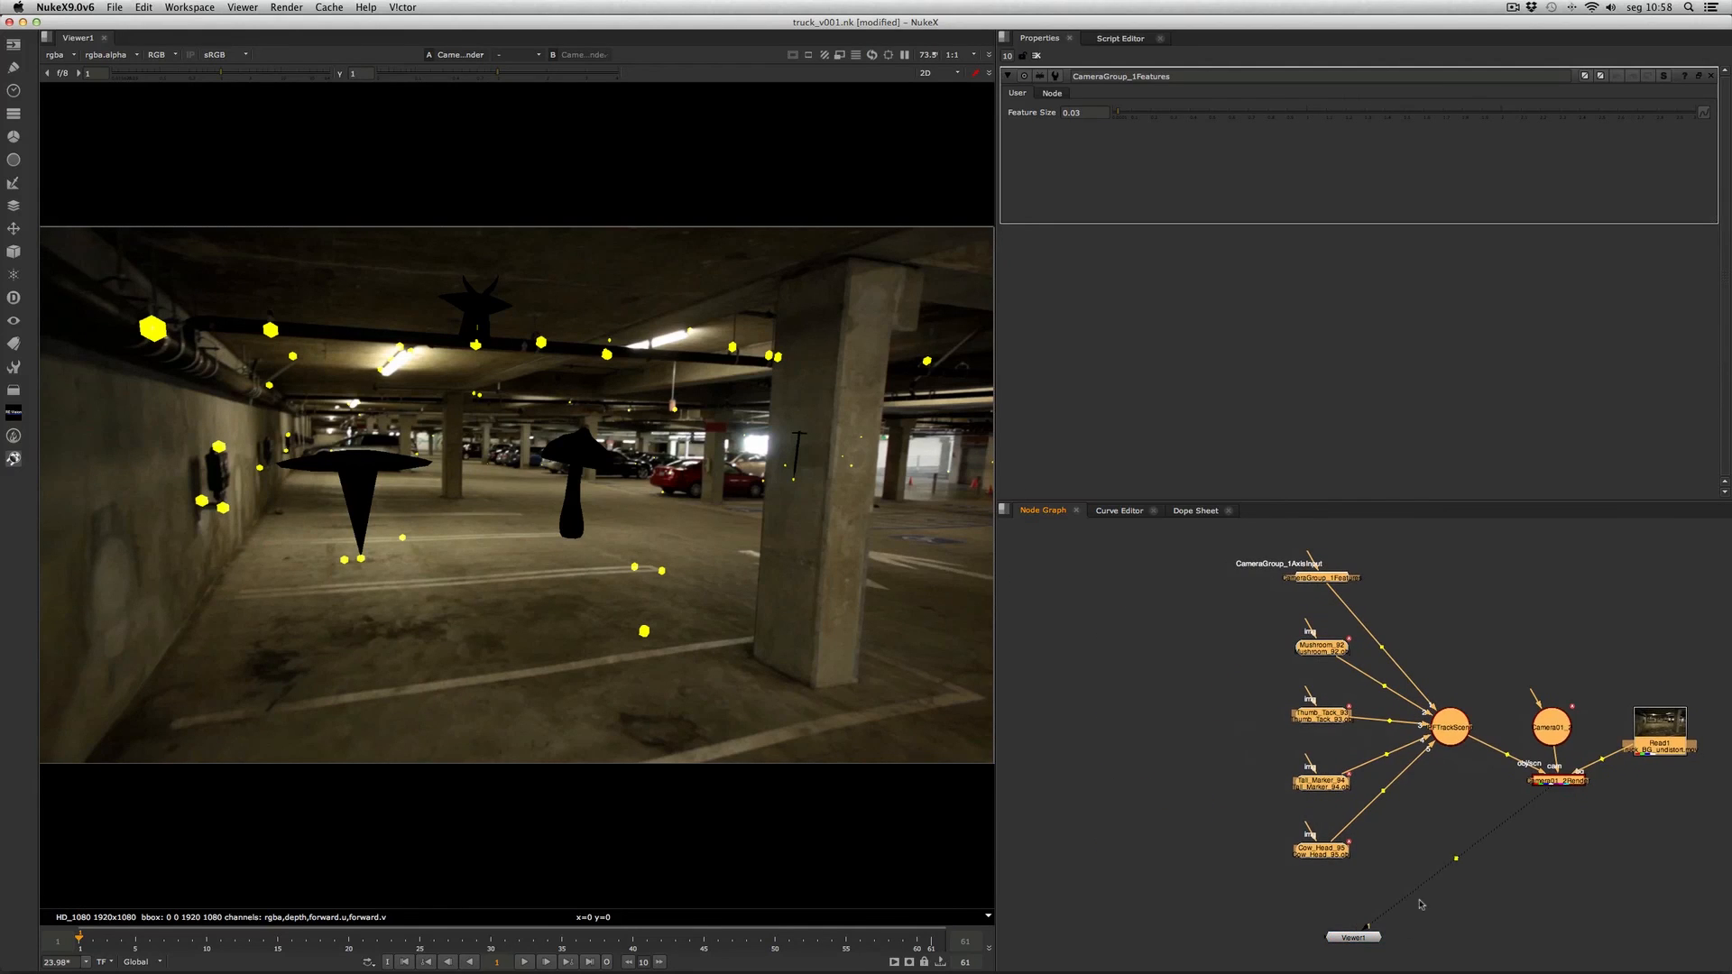
left_click_drag(1369, 944, 1570, 921)
left_click_drag(1494, 531, 1212, 971)
left_click_drag(1453, 724, 1454, 778)
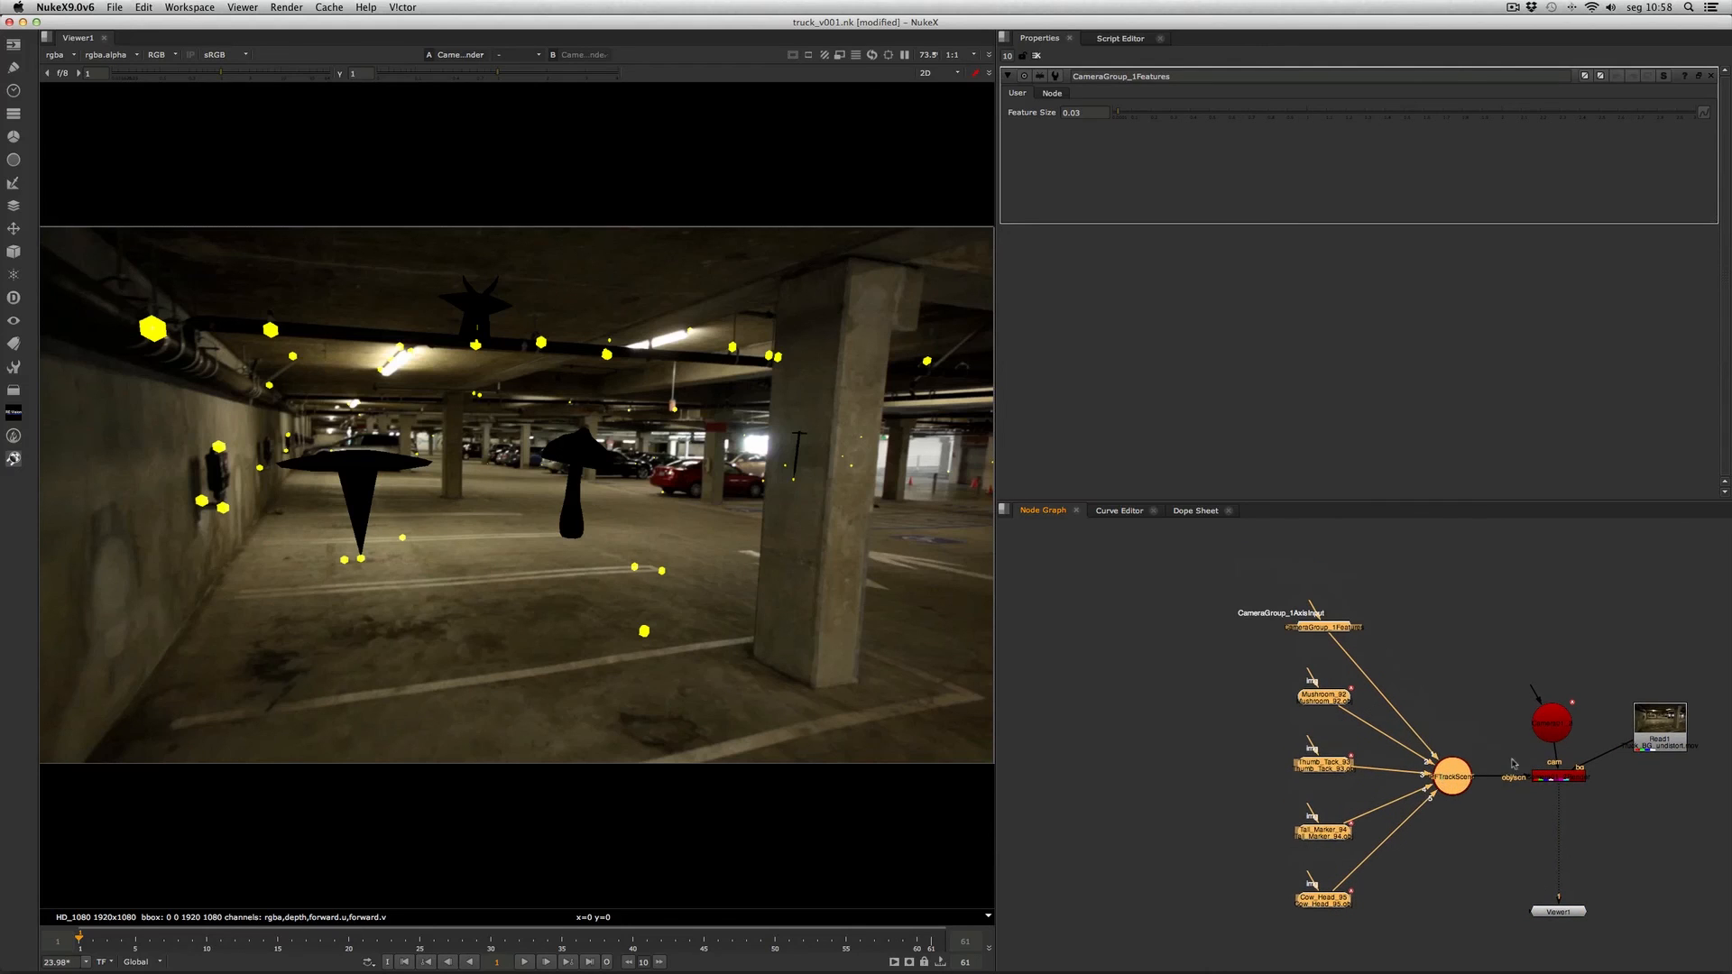
left_click_drag(1664, 731, 1665, 780)
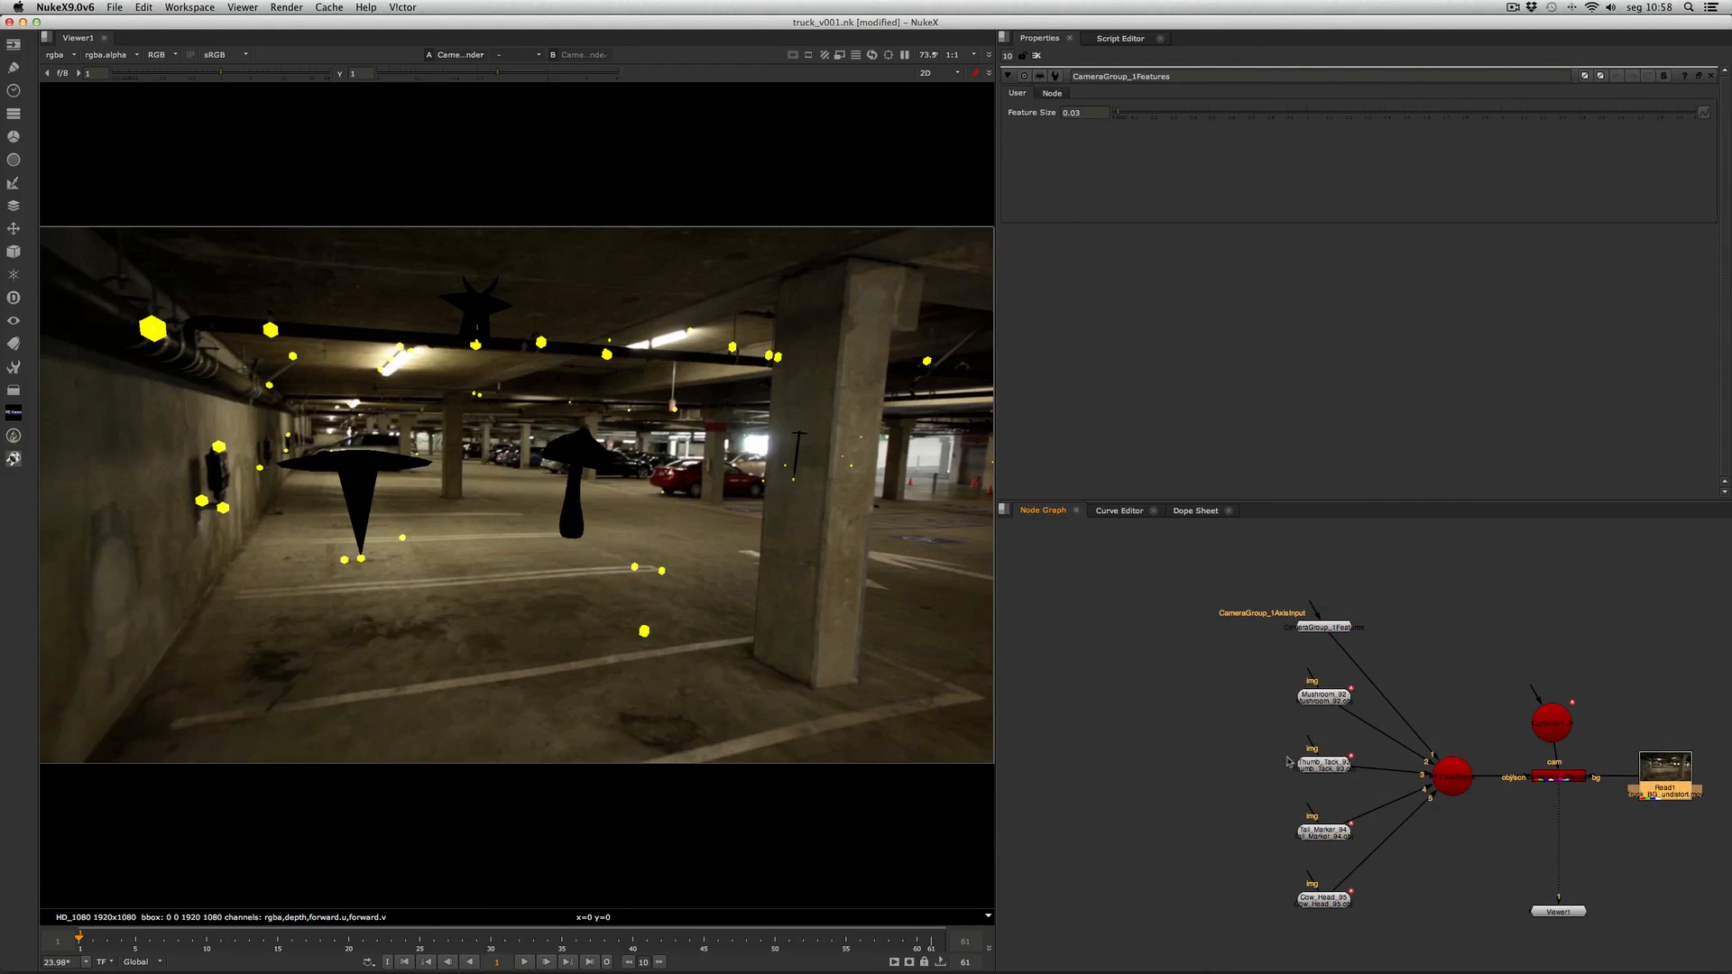
Set the feature size of the CameraGroup_1Features node to 0.01.
left_click(1322, 627)
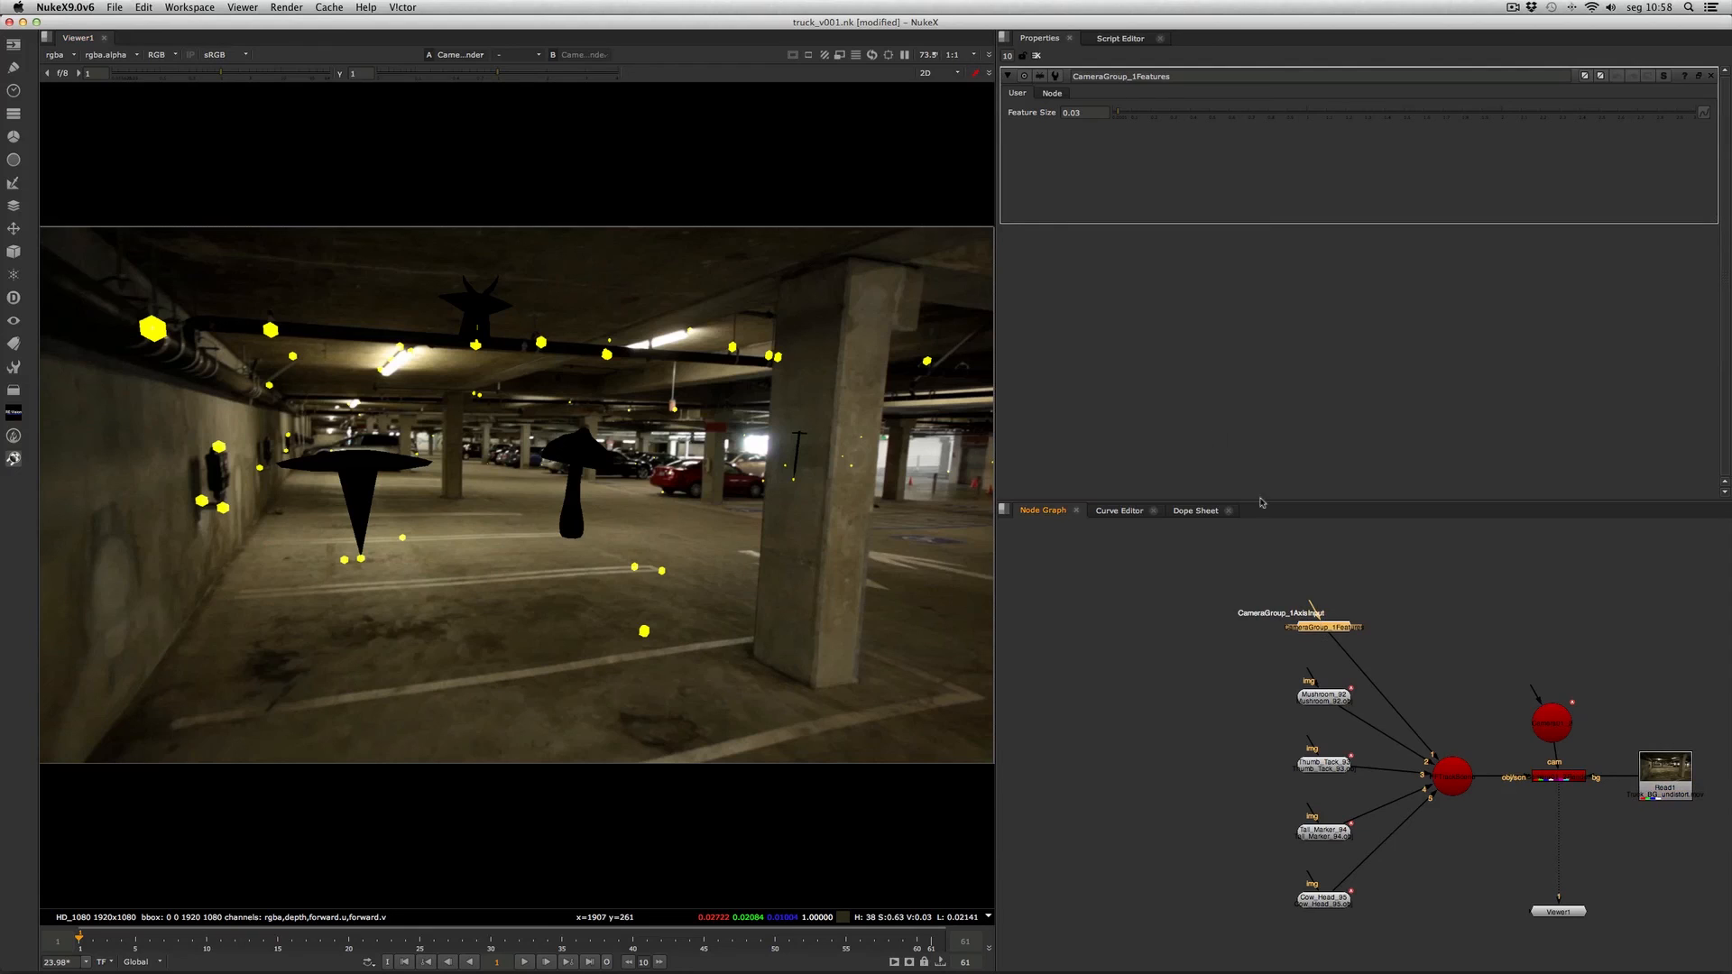
left_click(1100, 113)
key("BackSpace")
type("1")
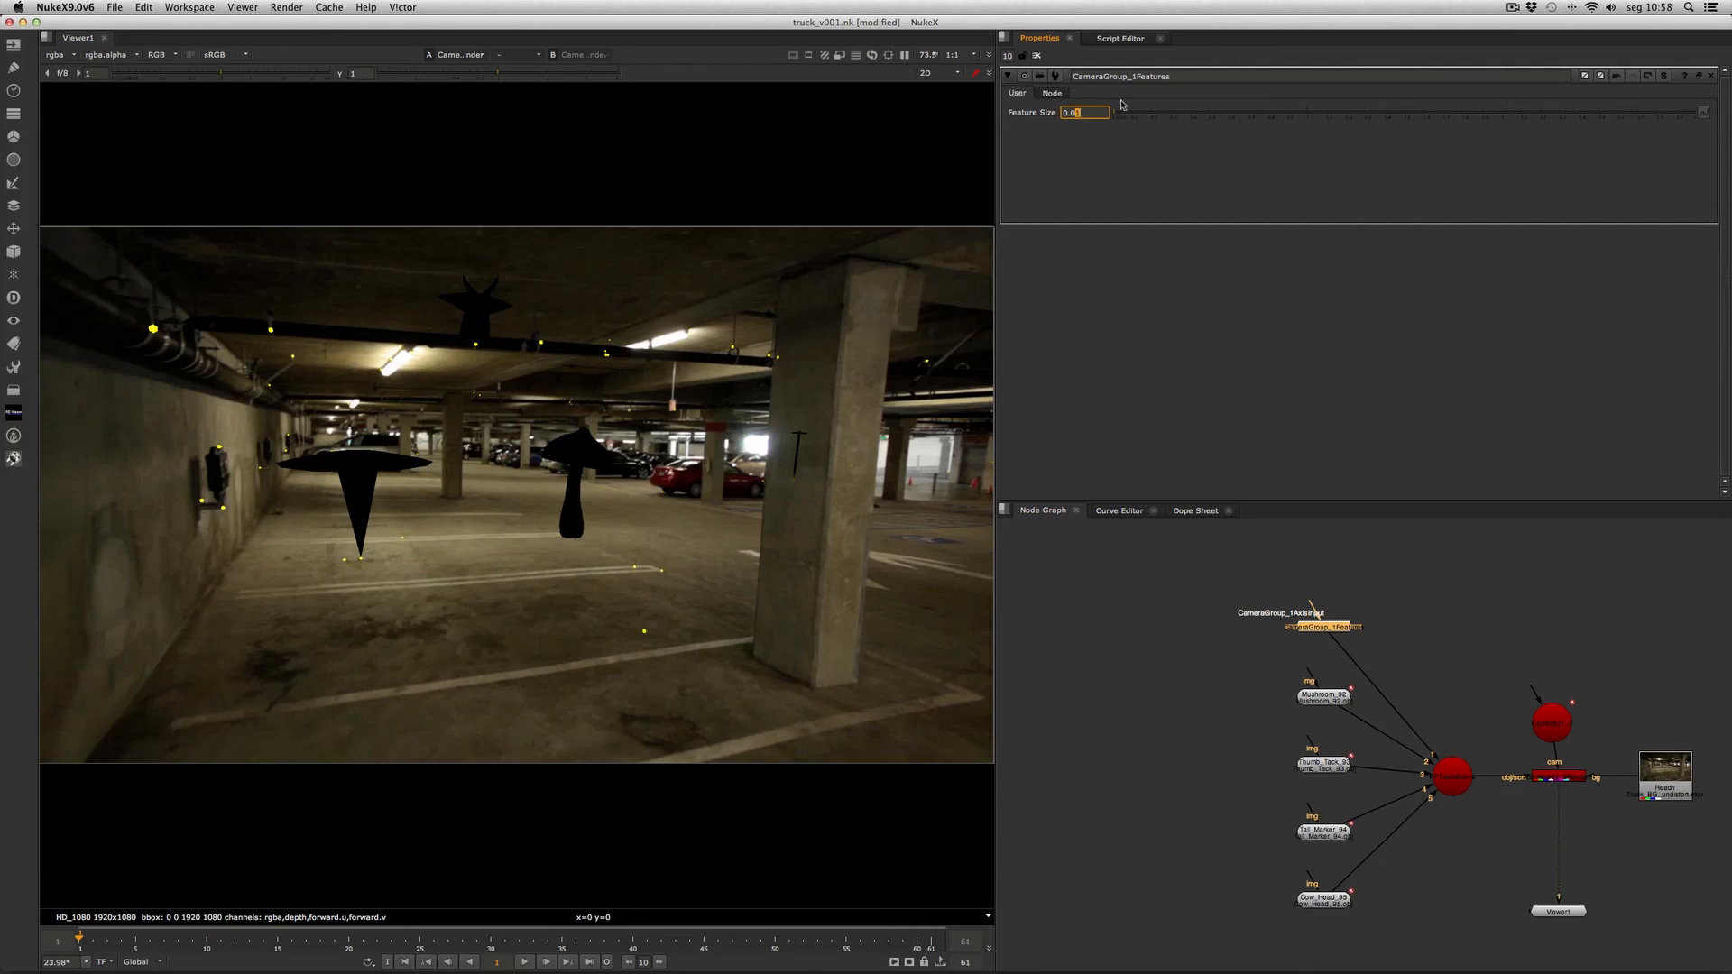
left_click(1388, 354)
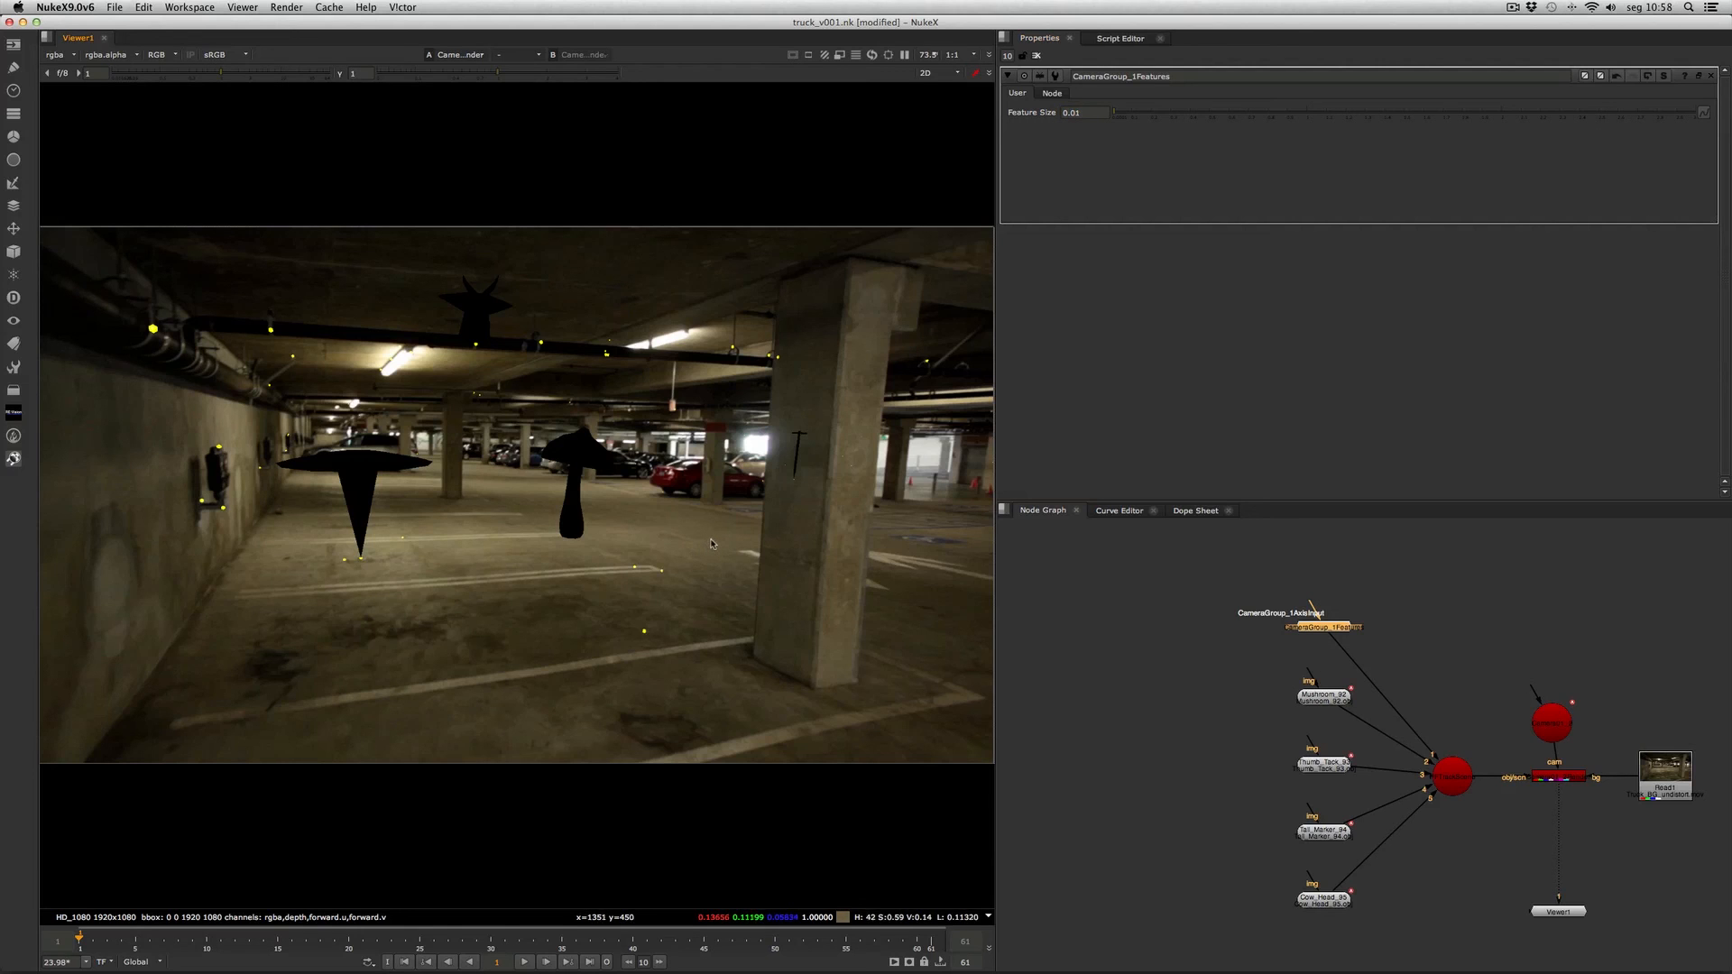
Inspect the tracked scene in the 3D view through Camera01_2 and play the shot back.
key("space")
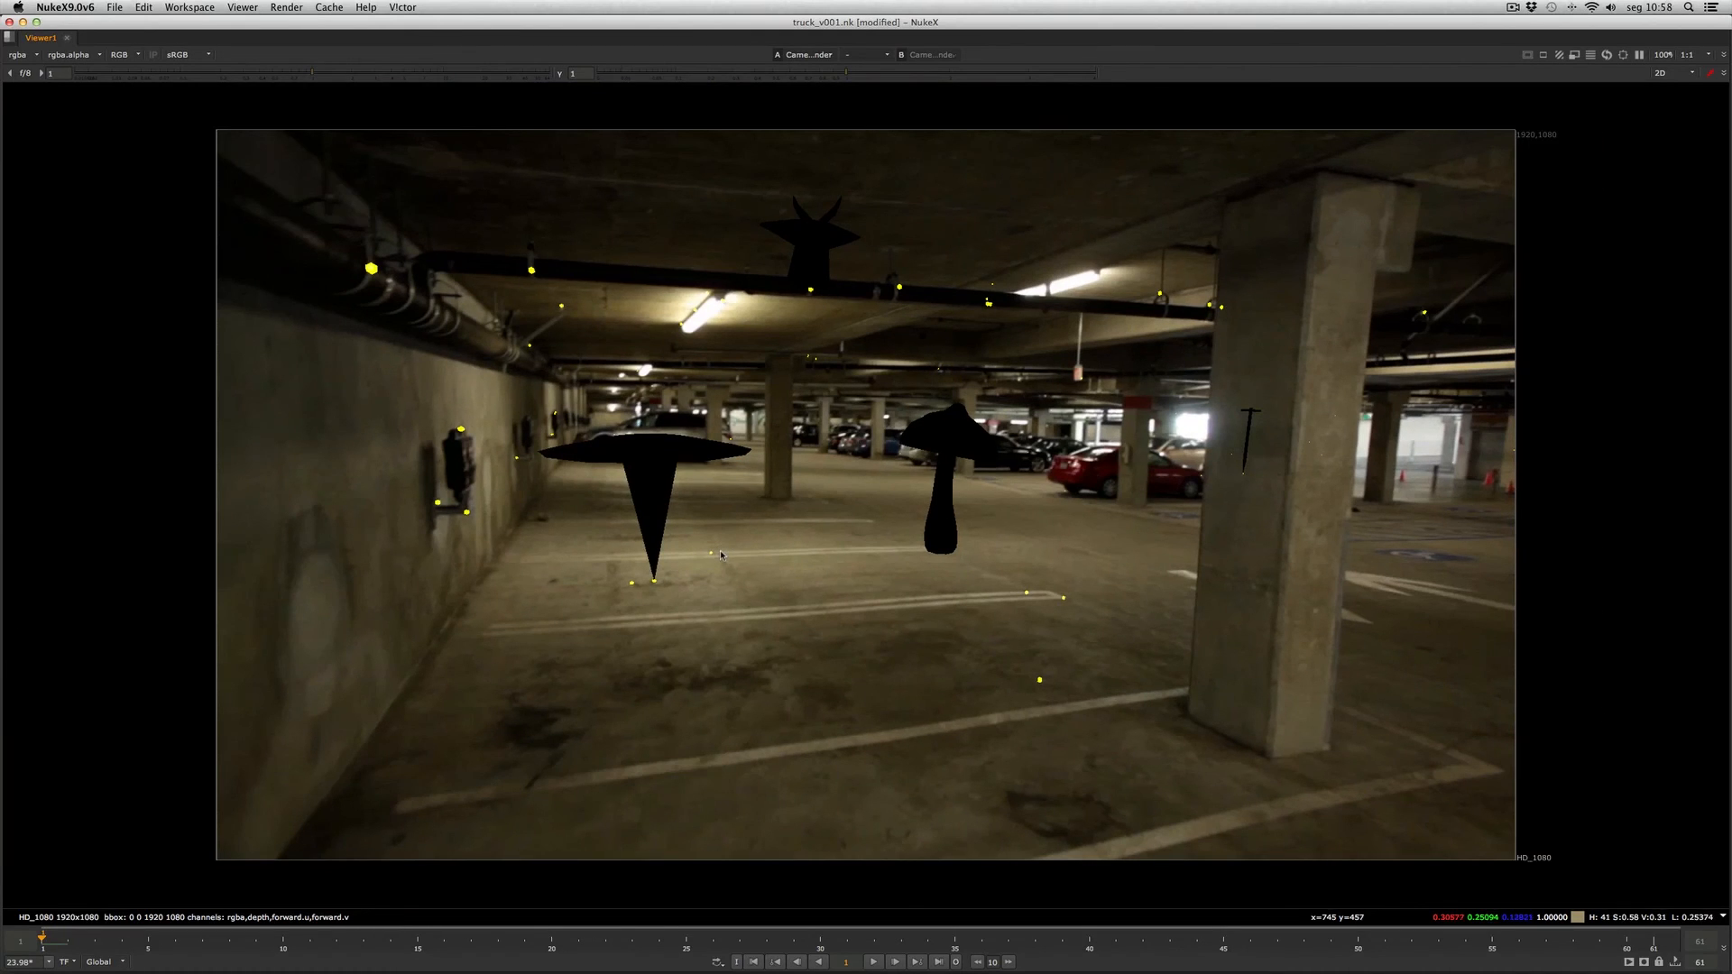
key("Tab")
left_click(1590, 73)
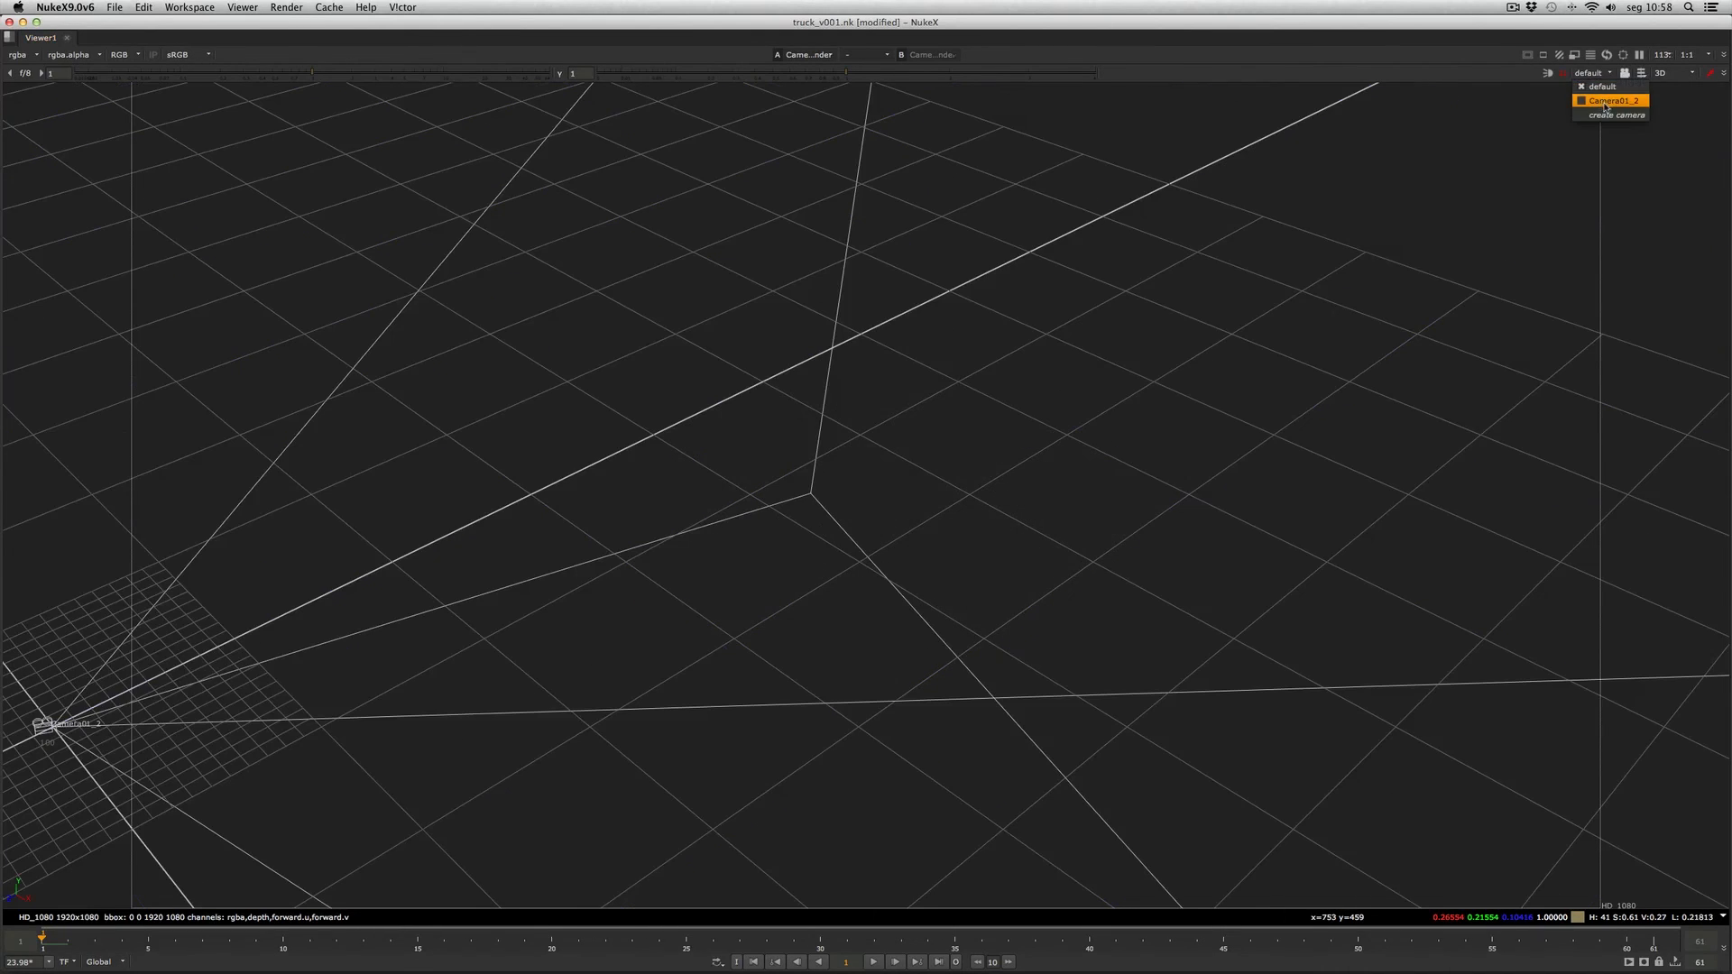
left_click(1605, 104)
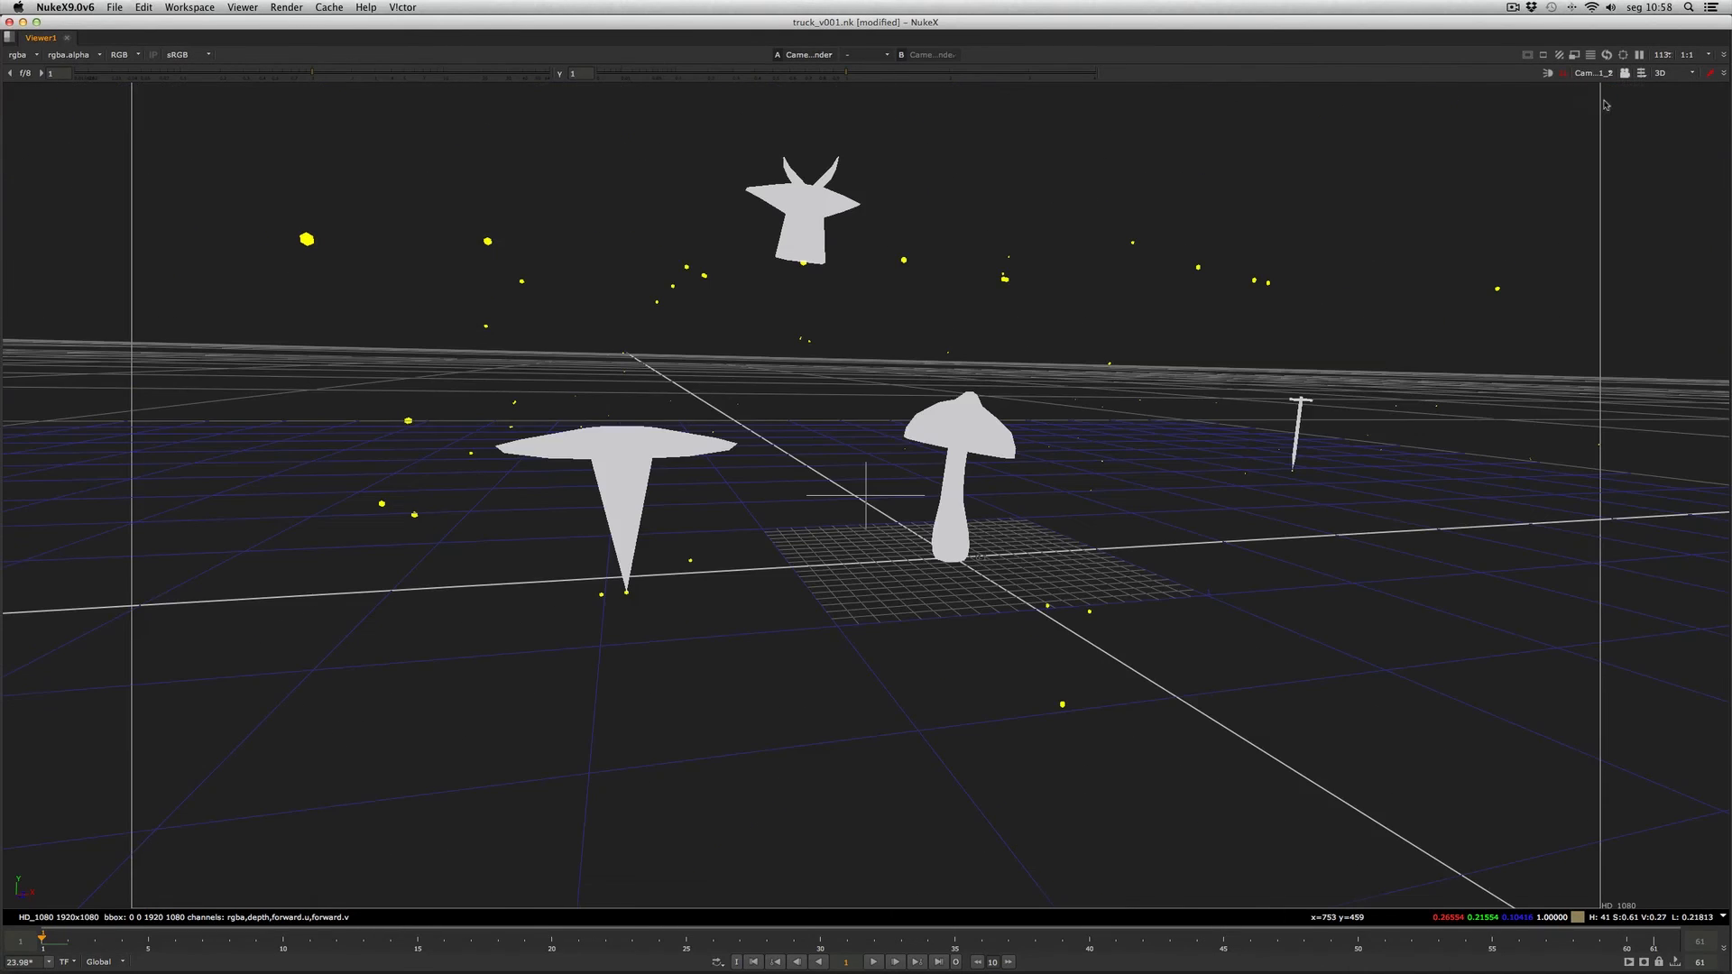
left_click(873, 962)
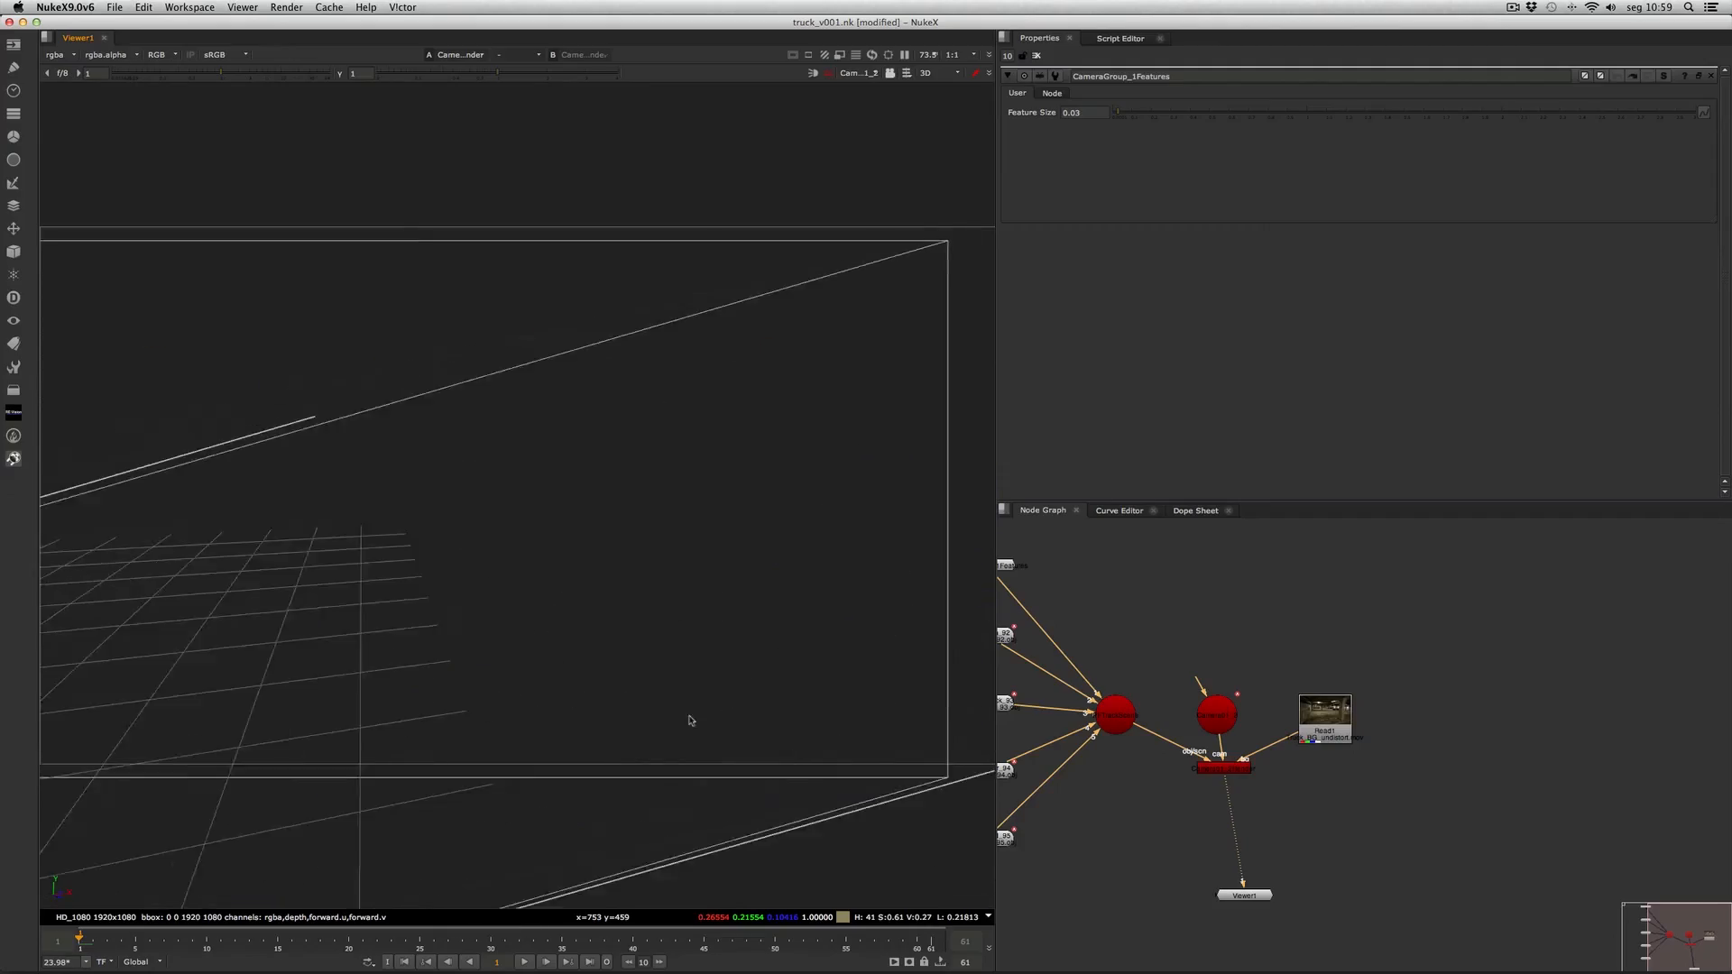
left_click(868, 73)
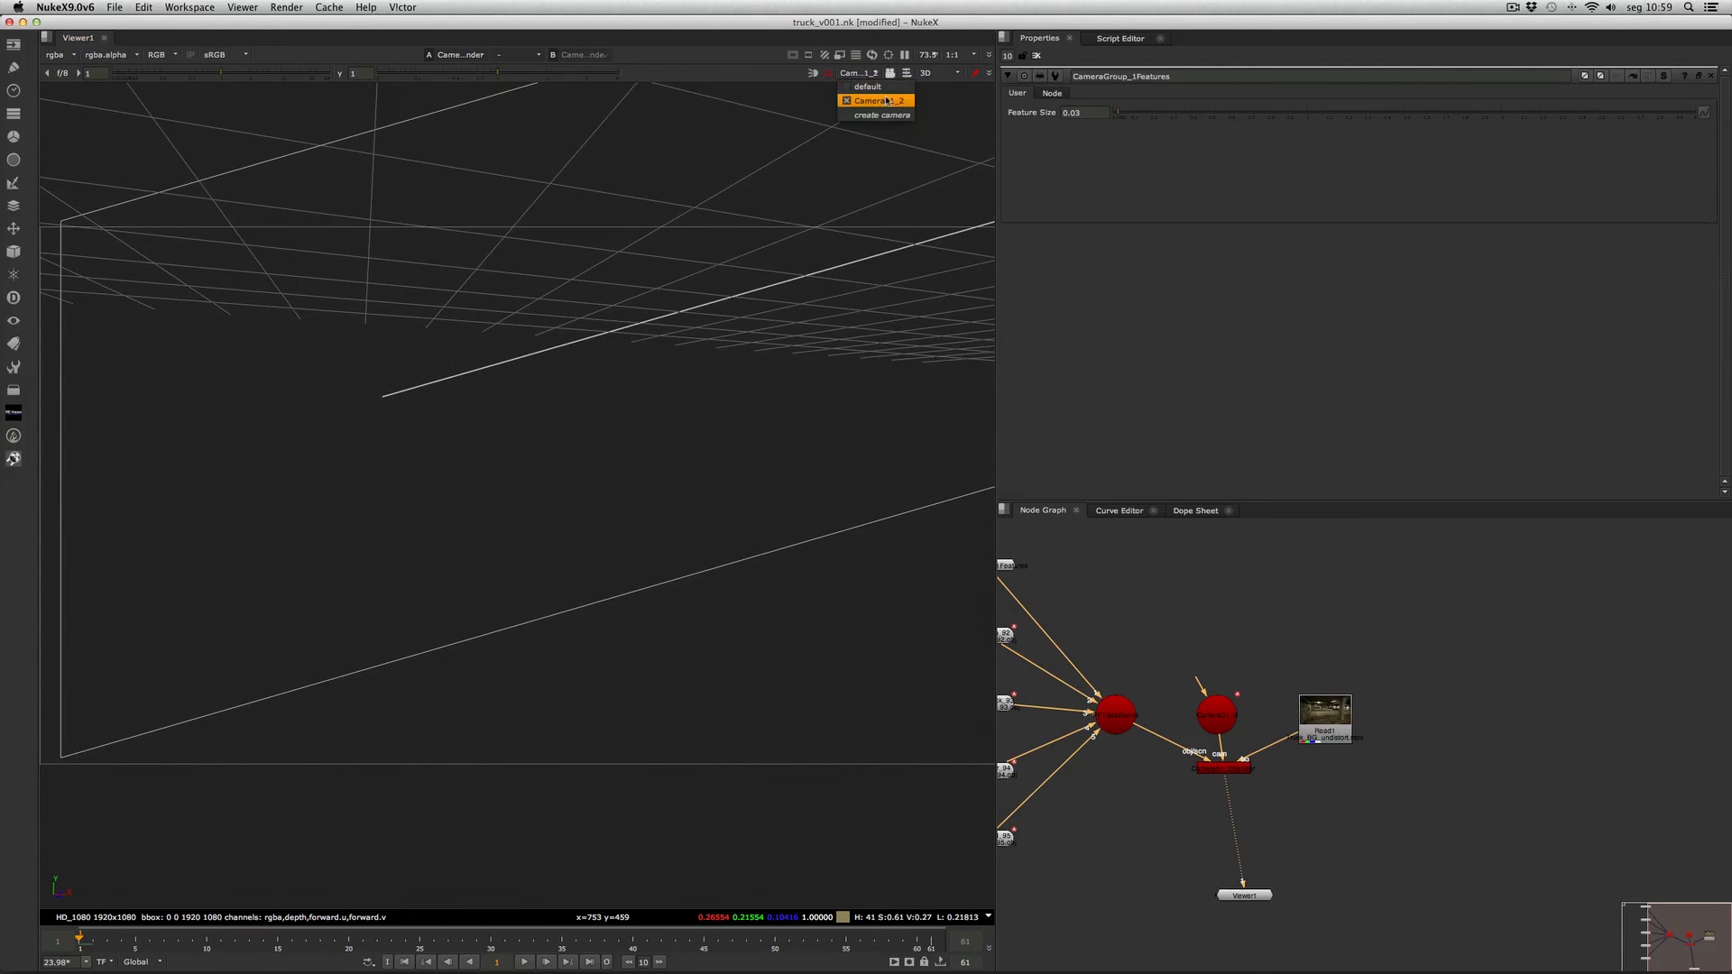
left_click(874, 101)
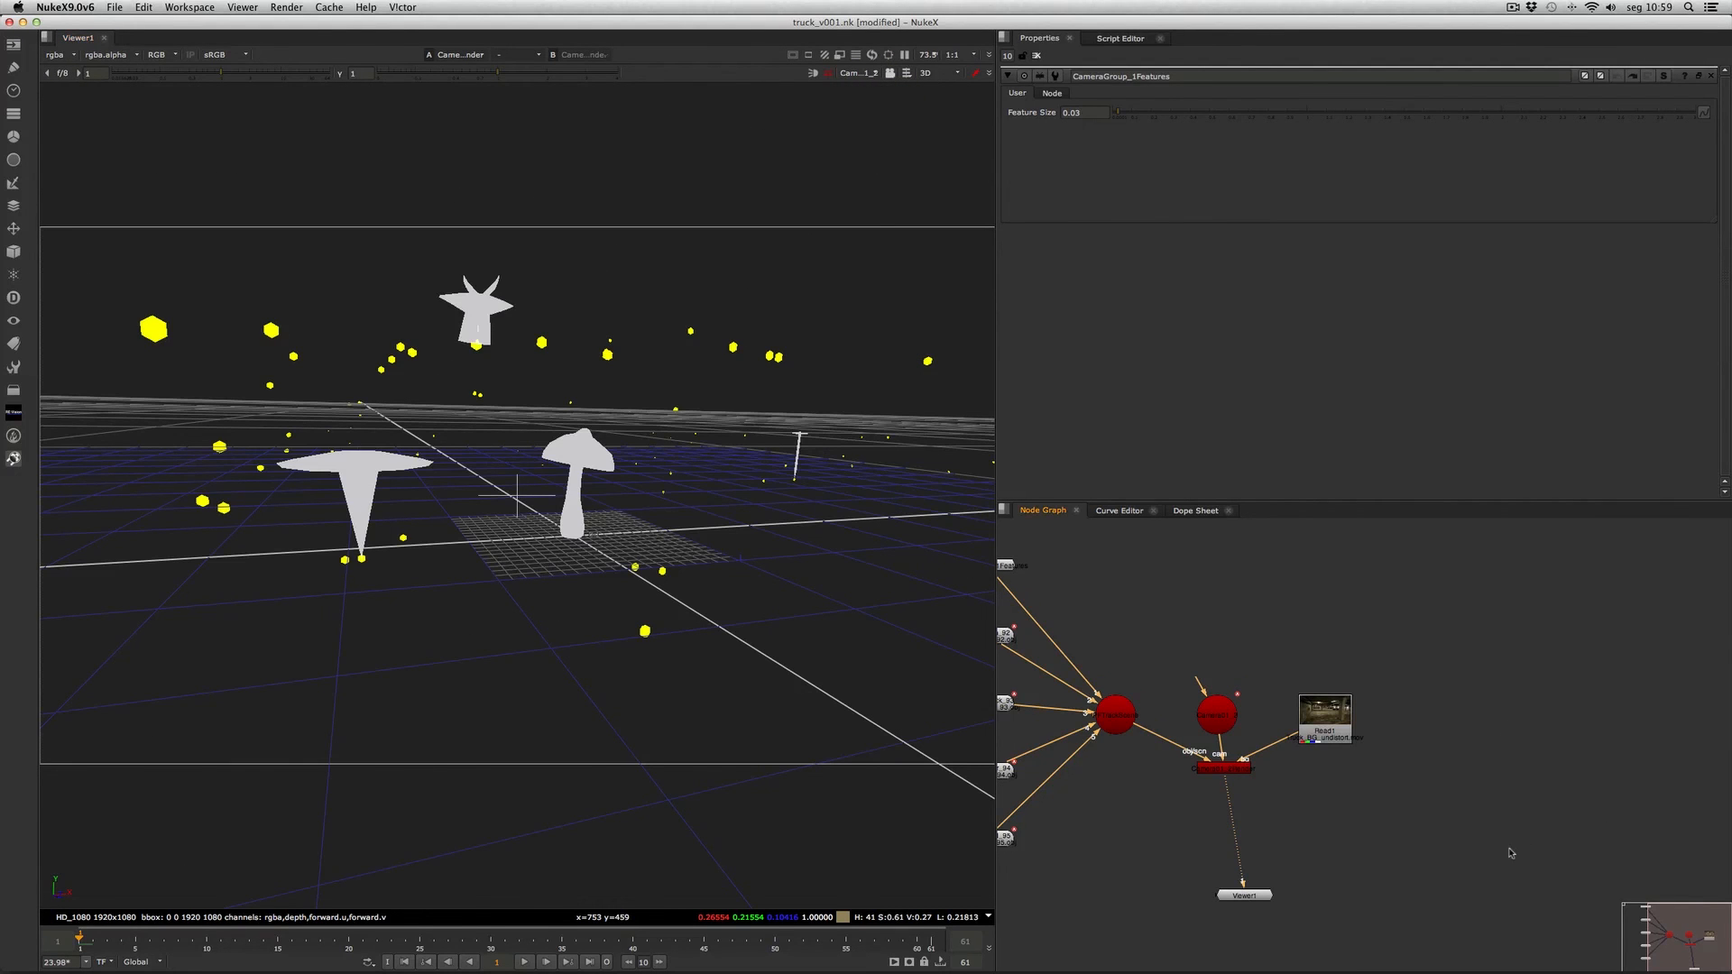
Add a second Viewer node and connect it to the ScanlineRender.
key("f")
key("Tab")
type("v")
left_click(1554, 854)
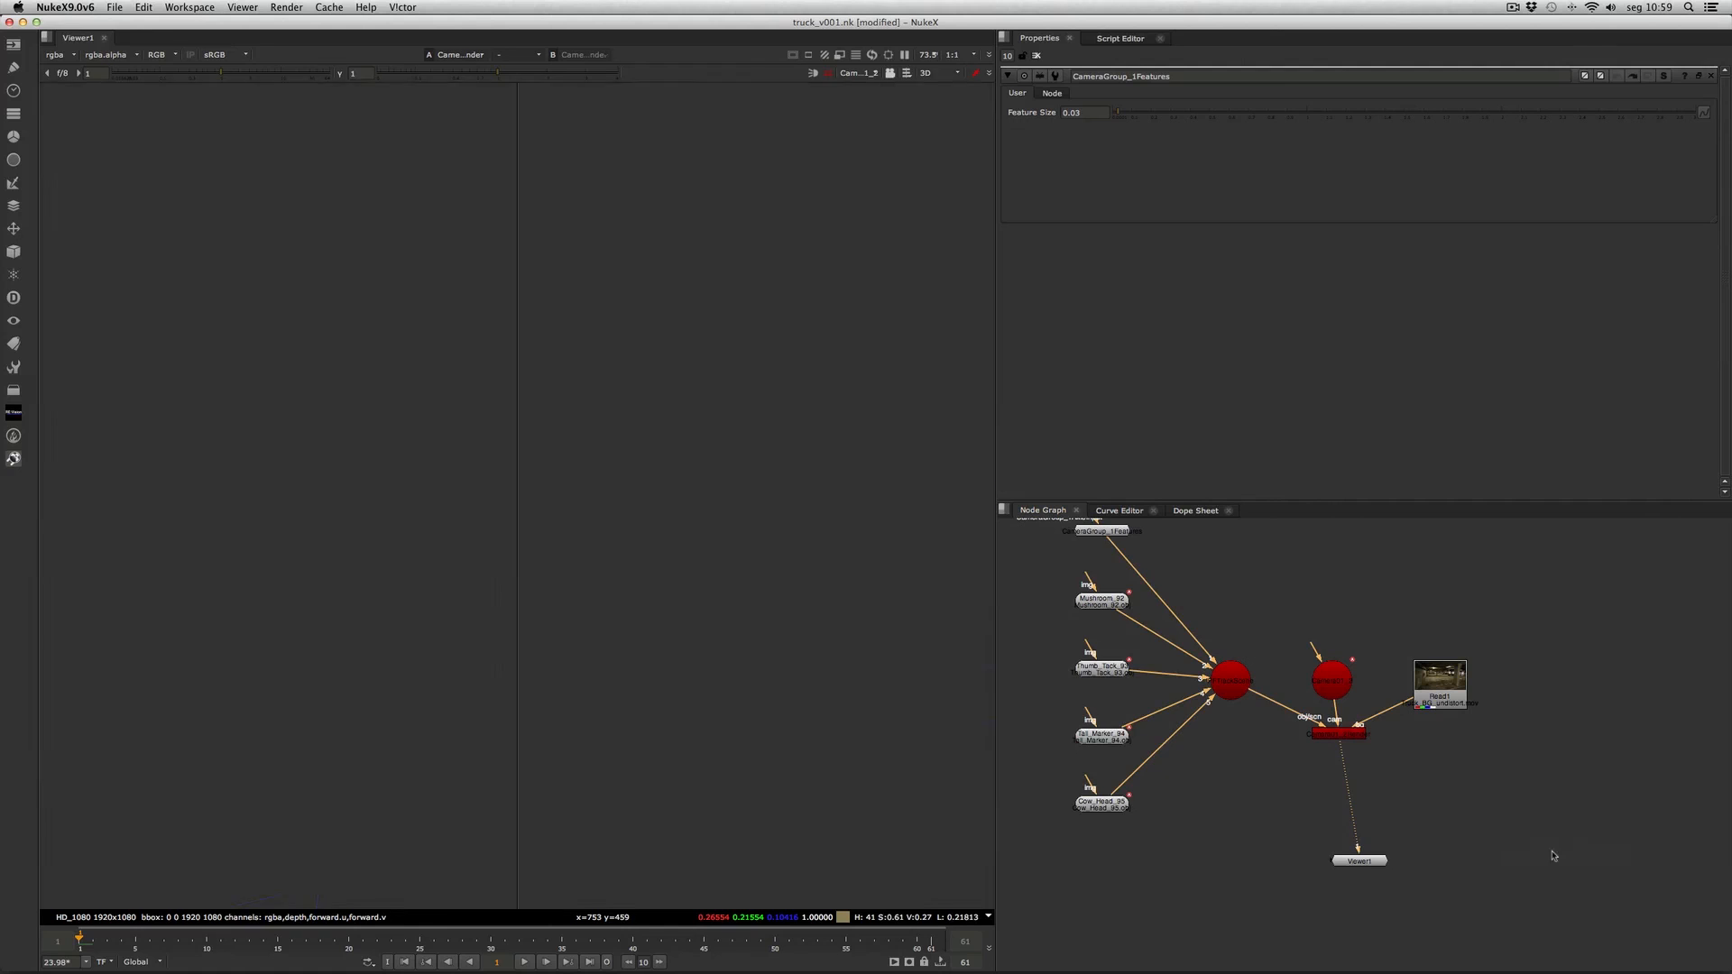
left_click_drag(1556, 832, 1353, 734)
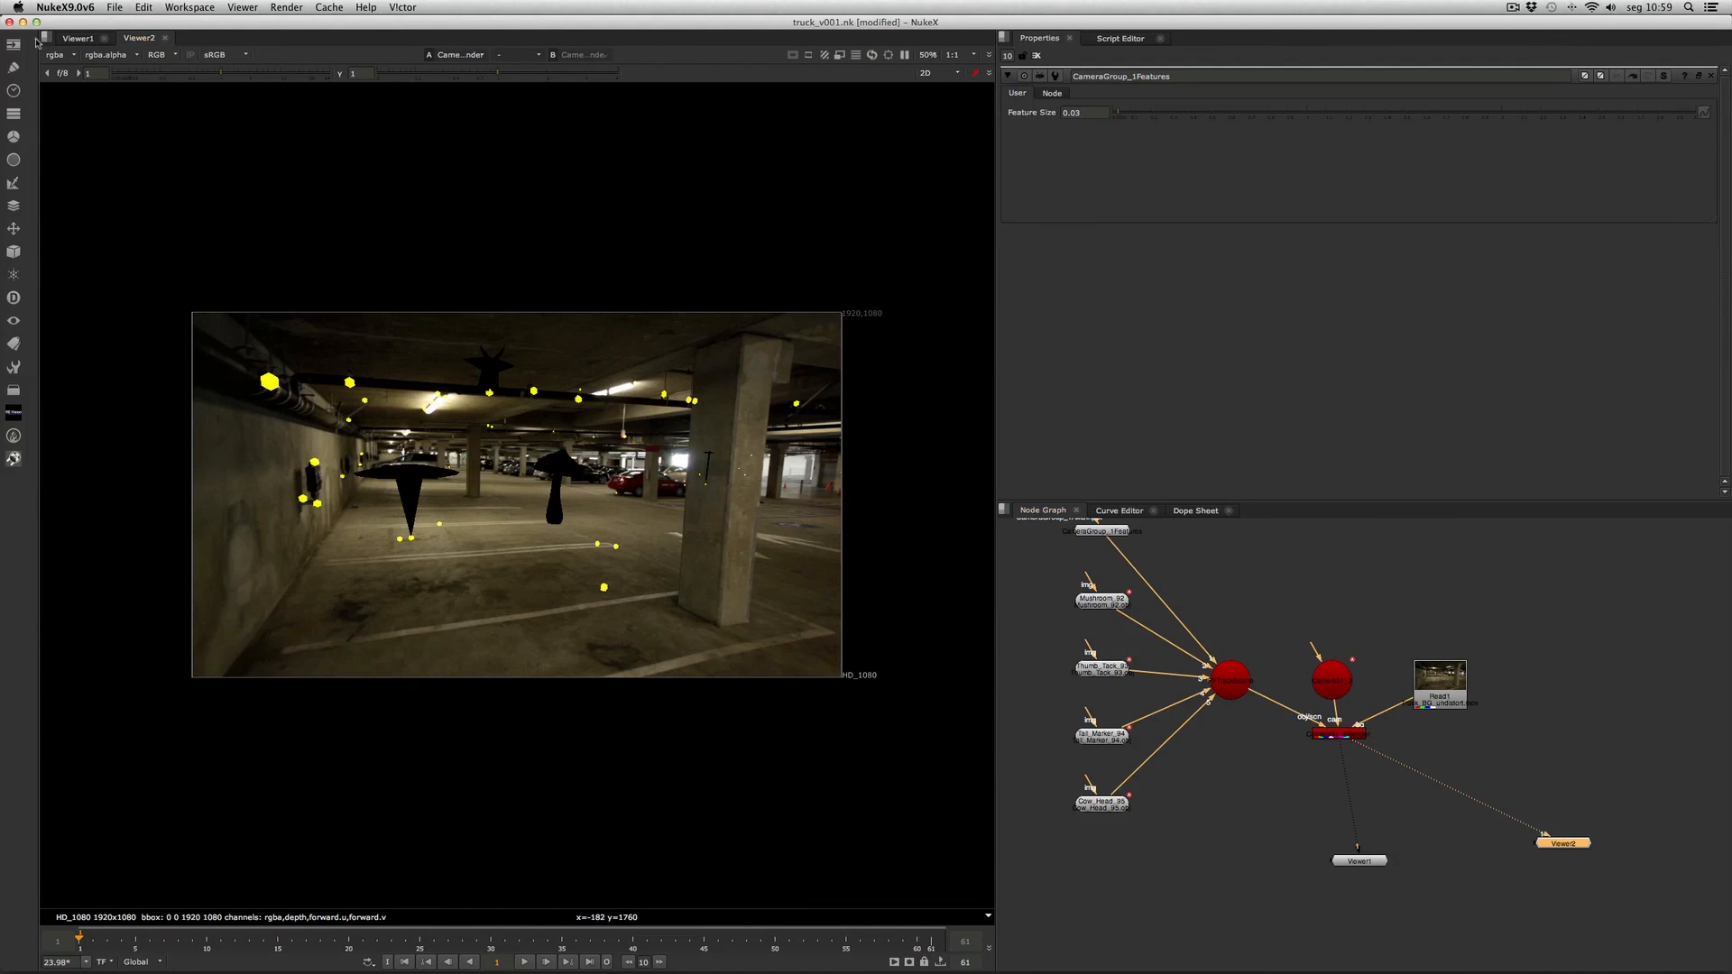
Split the viewer pane horizontally and move Viewer2 into the new pane.
left_click(47, 37)
left_click(49, 65)
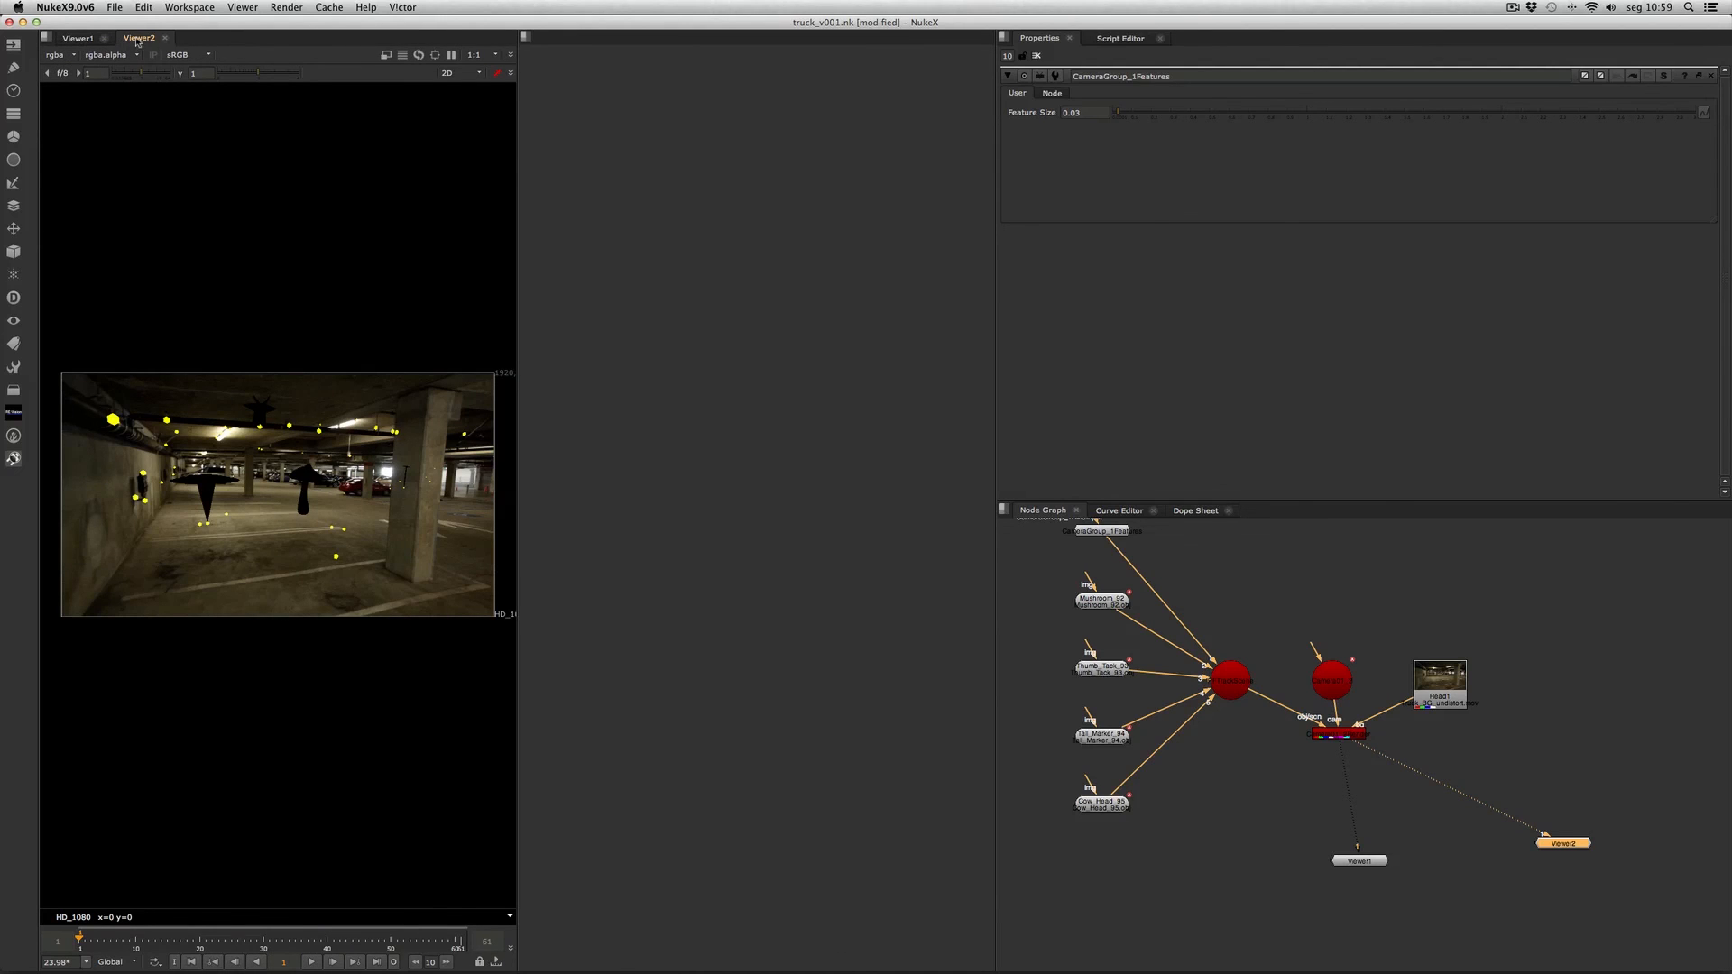
left_click_drag(141, 48, 758, 271)
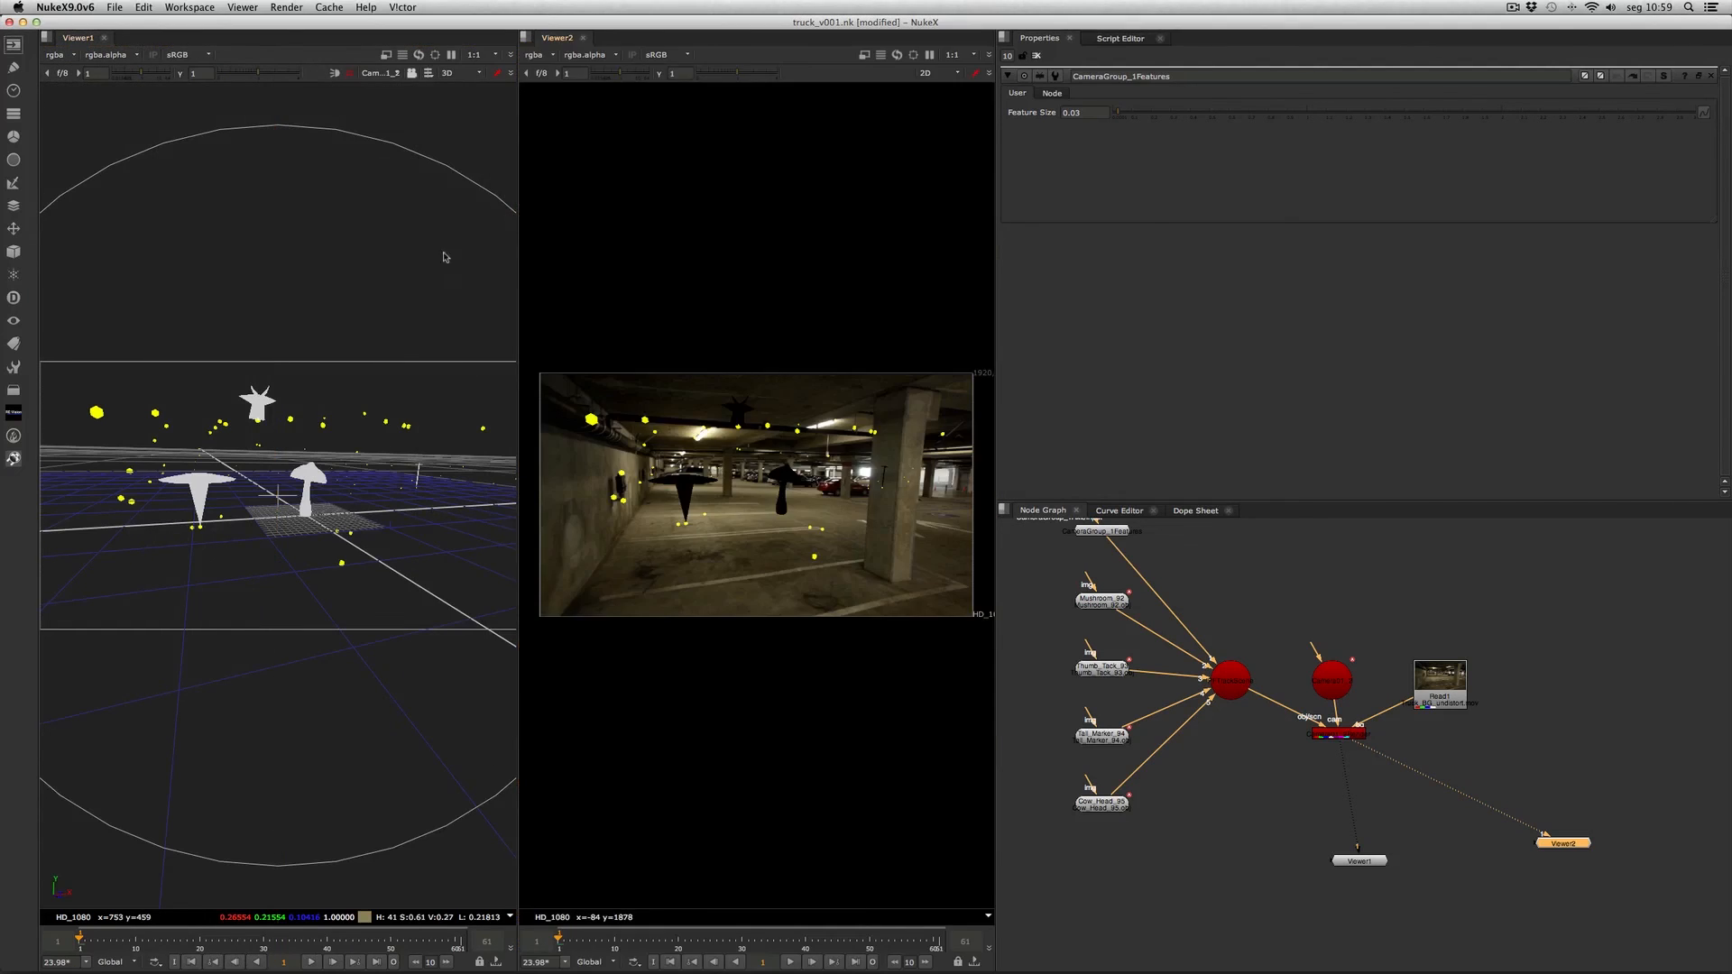
Set Viewer1 to 2D and Viewer2 to 3D, and widen the two viewer panes.
key("Tab")
key("Tab")
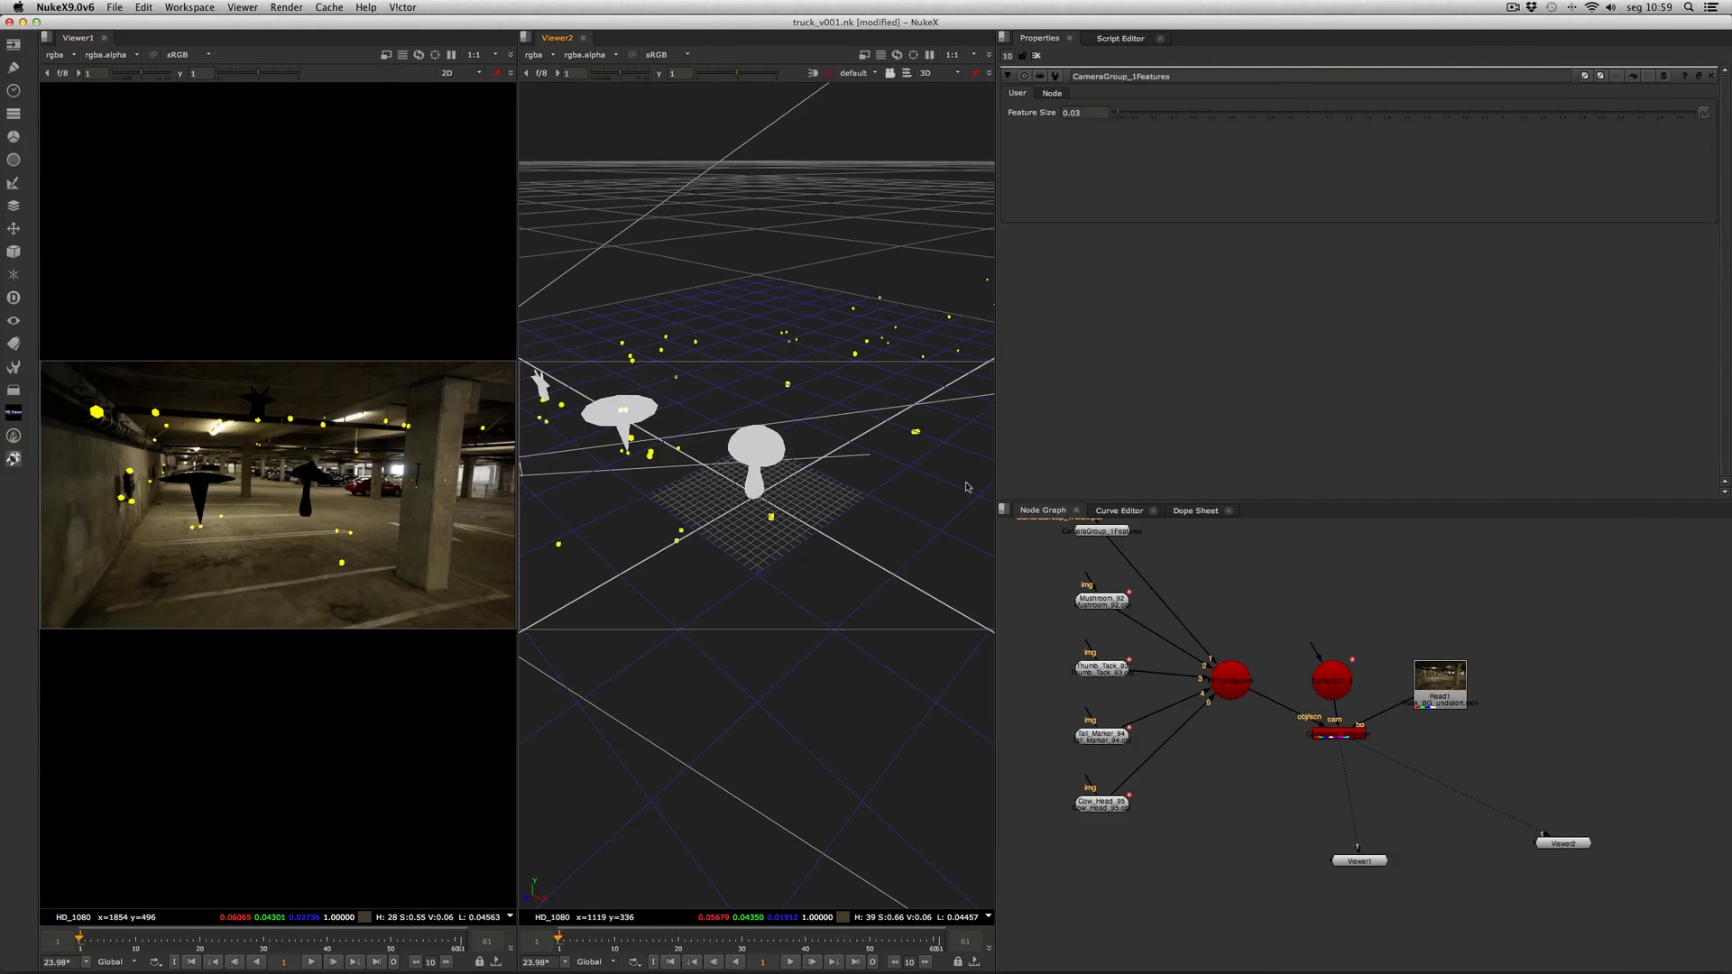
left_click_drag(996, 439, 1254, 439)
key("f")
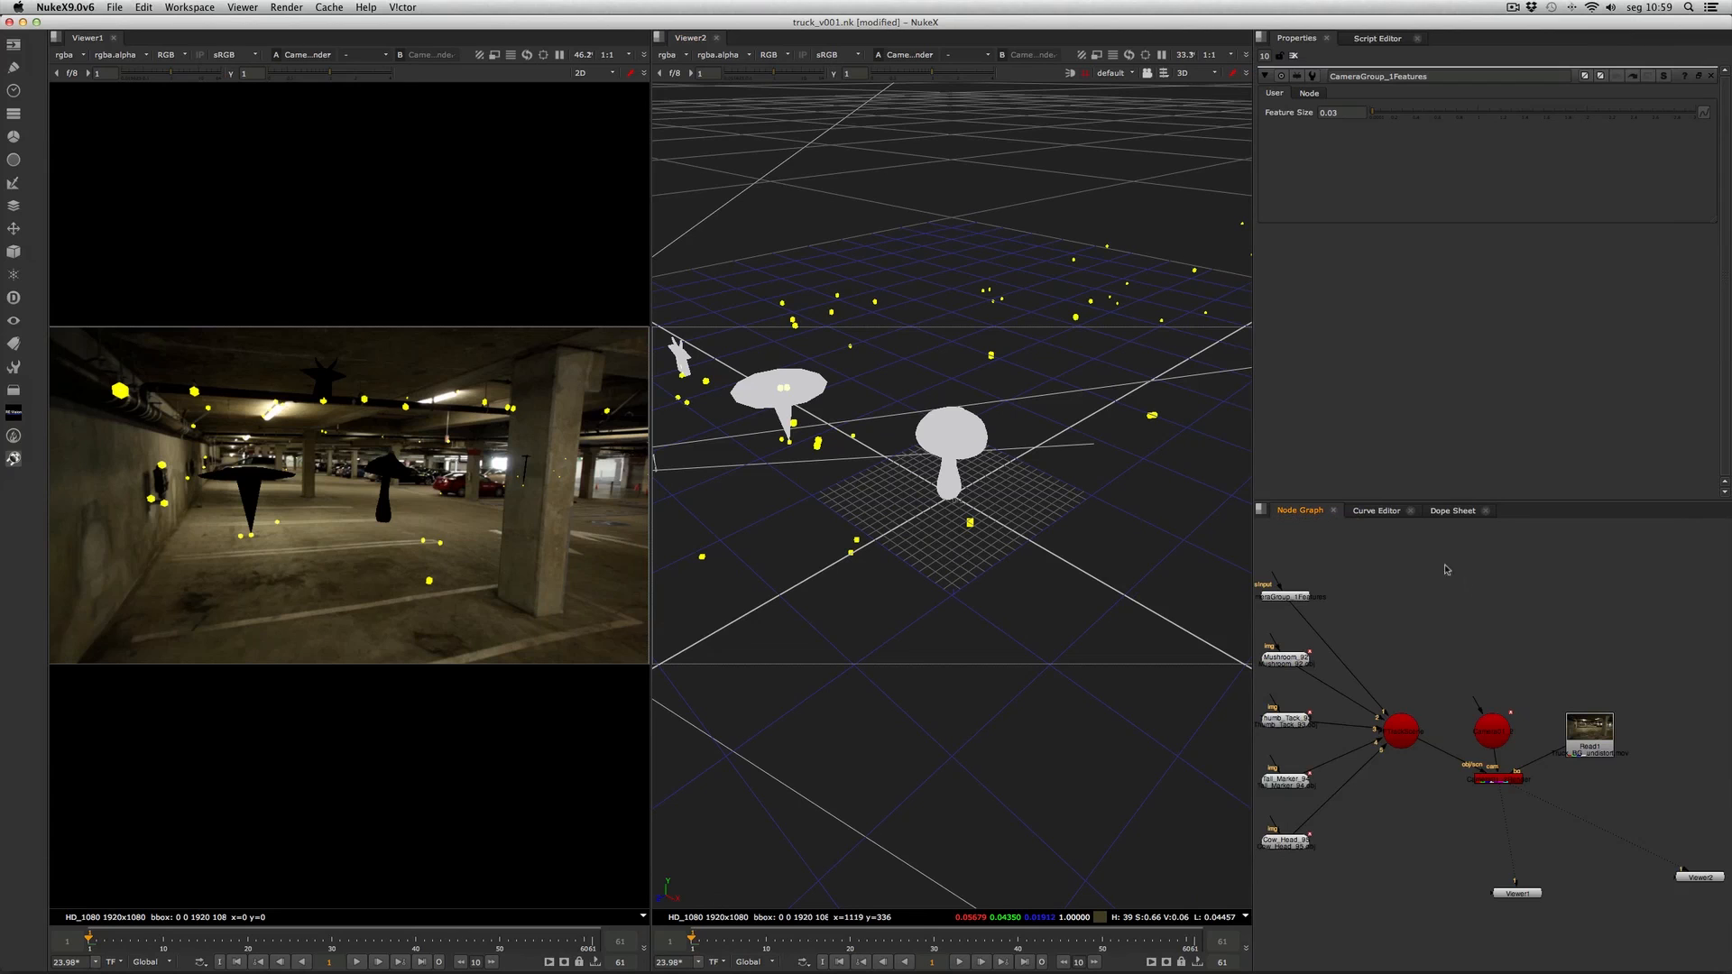
Switch the workspace to the saved layout4.
left_click(209, 7)
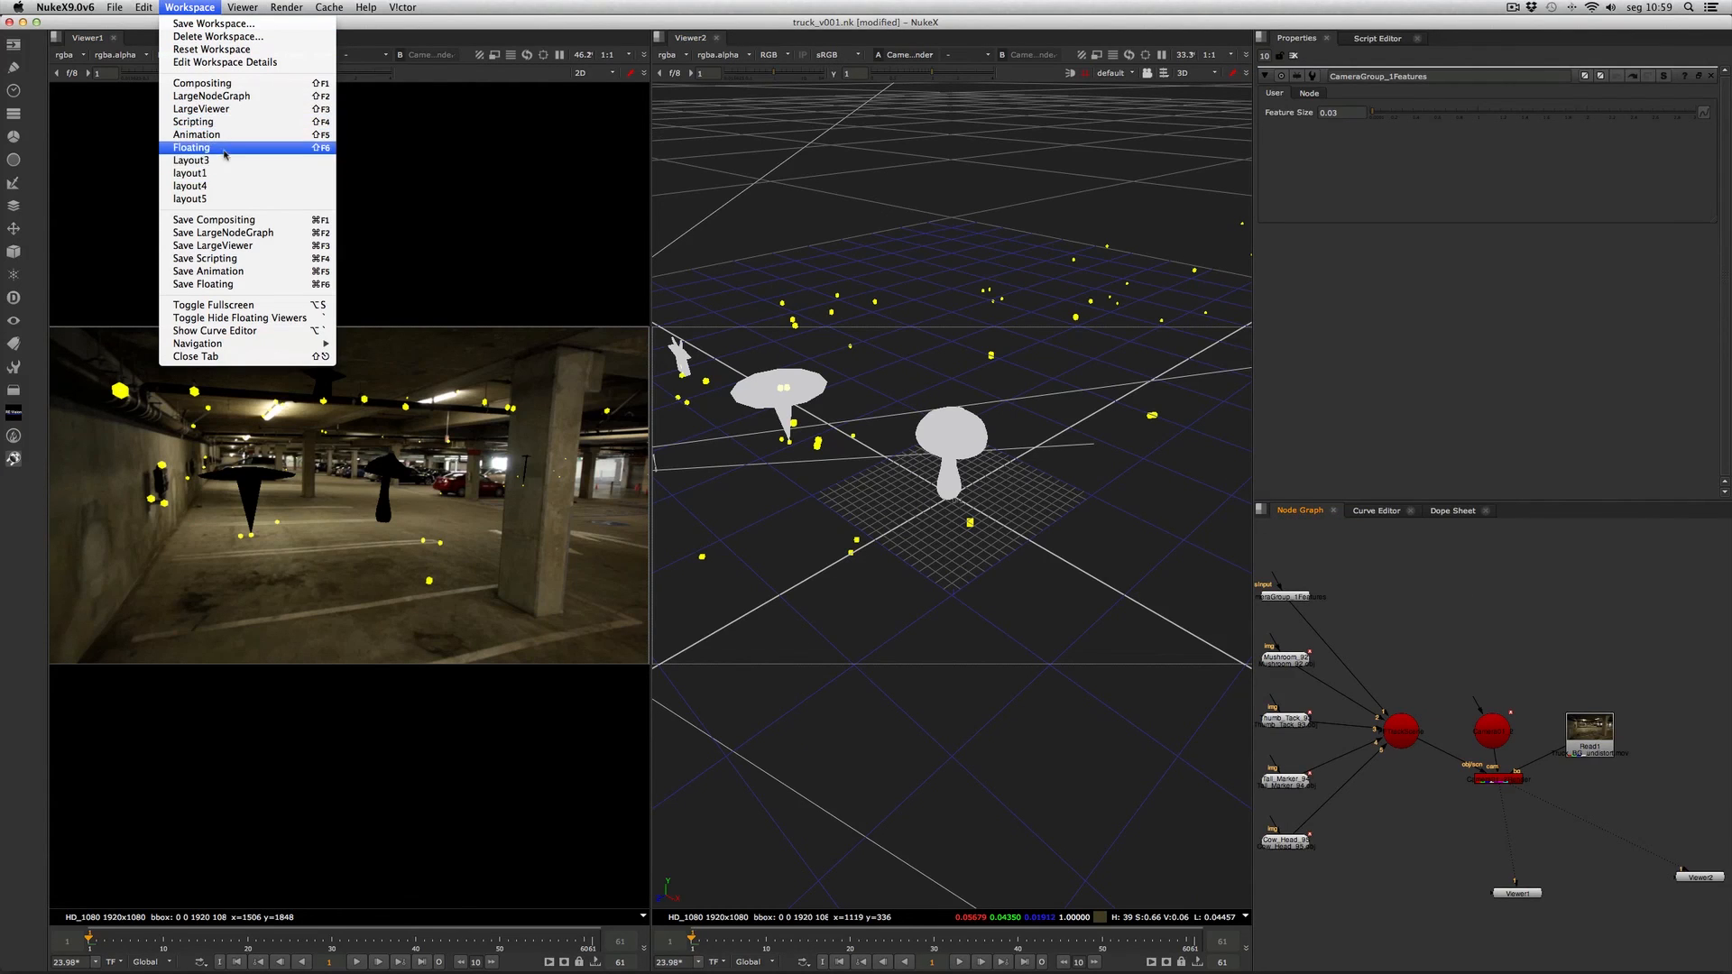
left_click(253, 188)
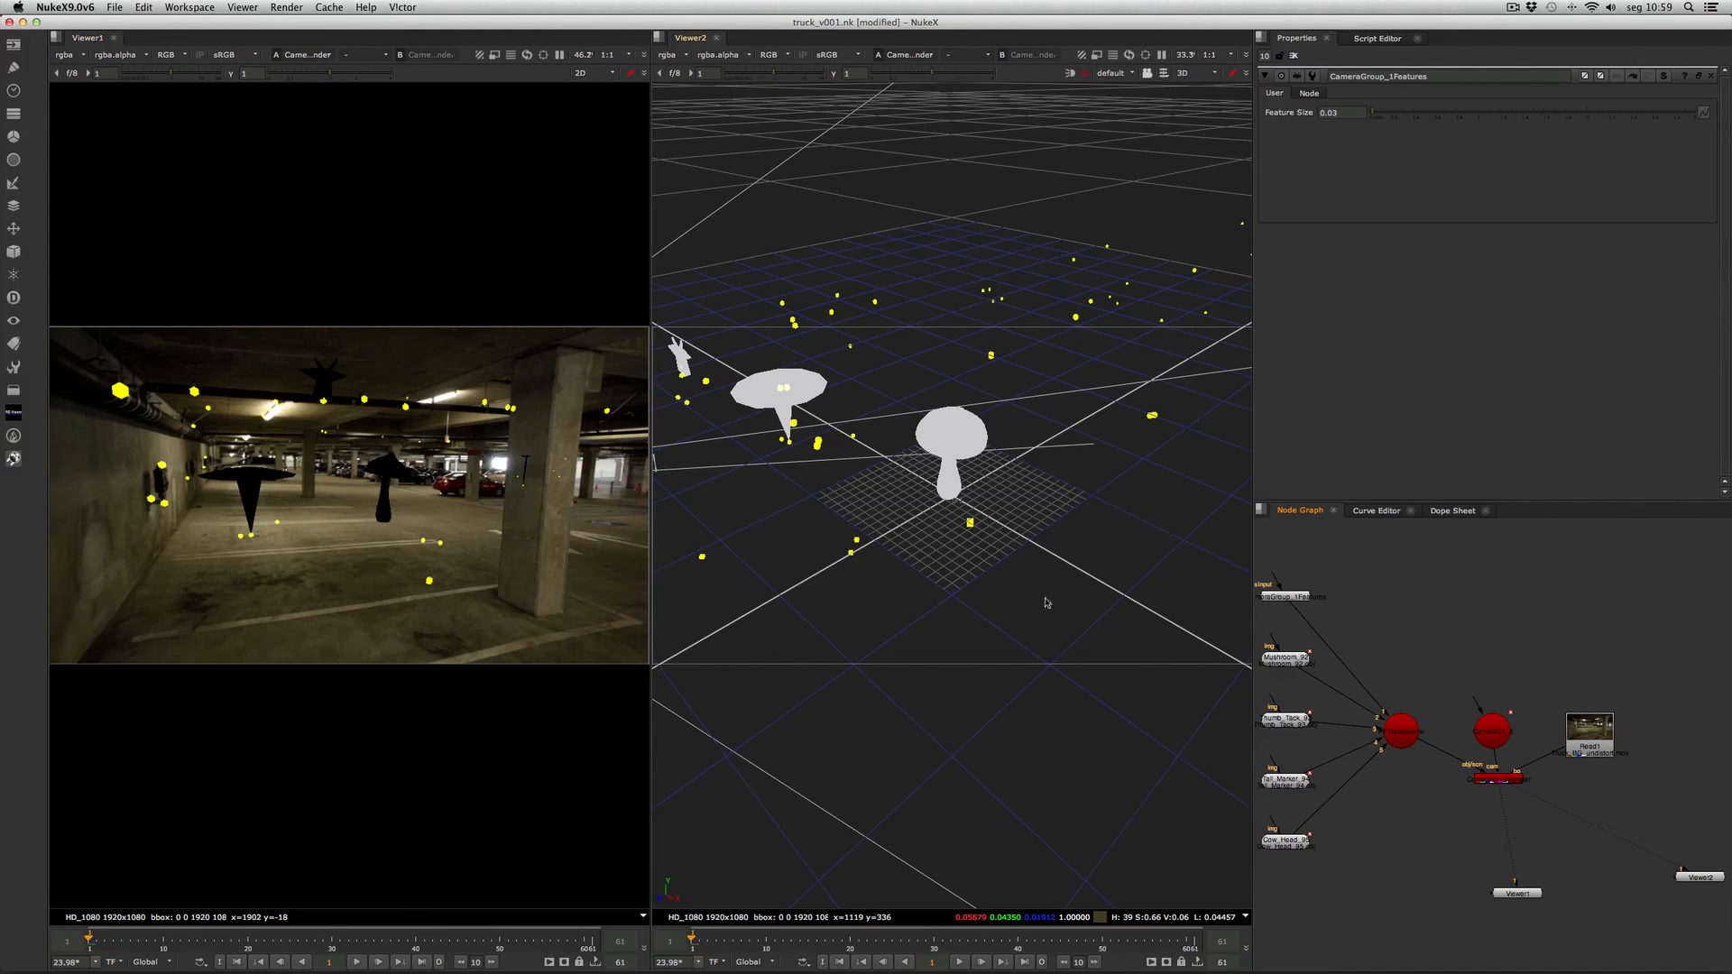
left_click(201, 7)
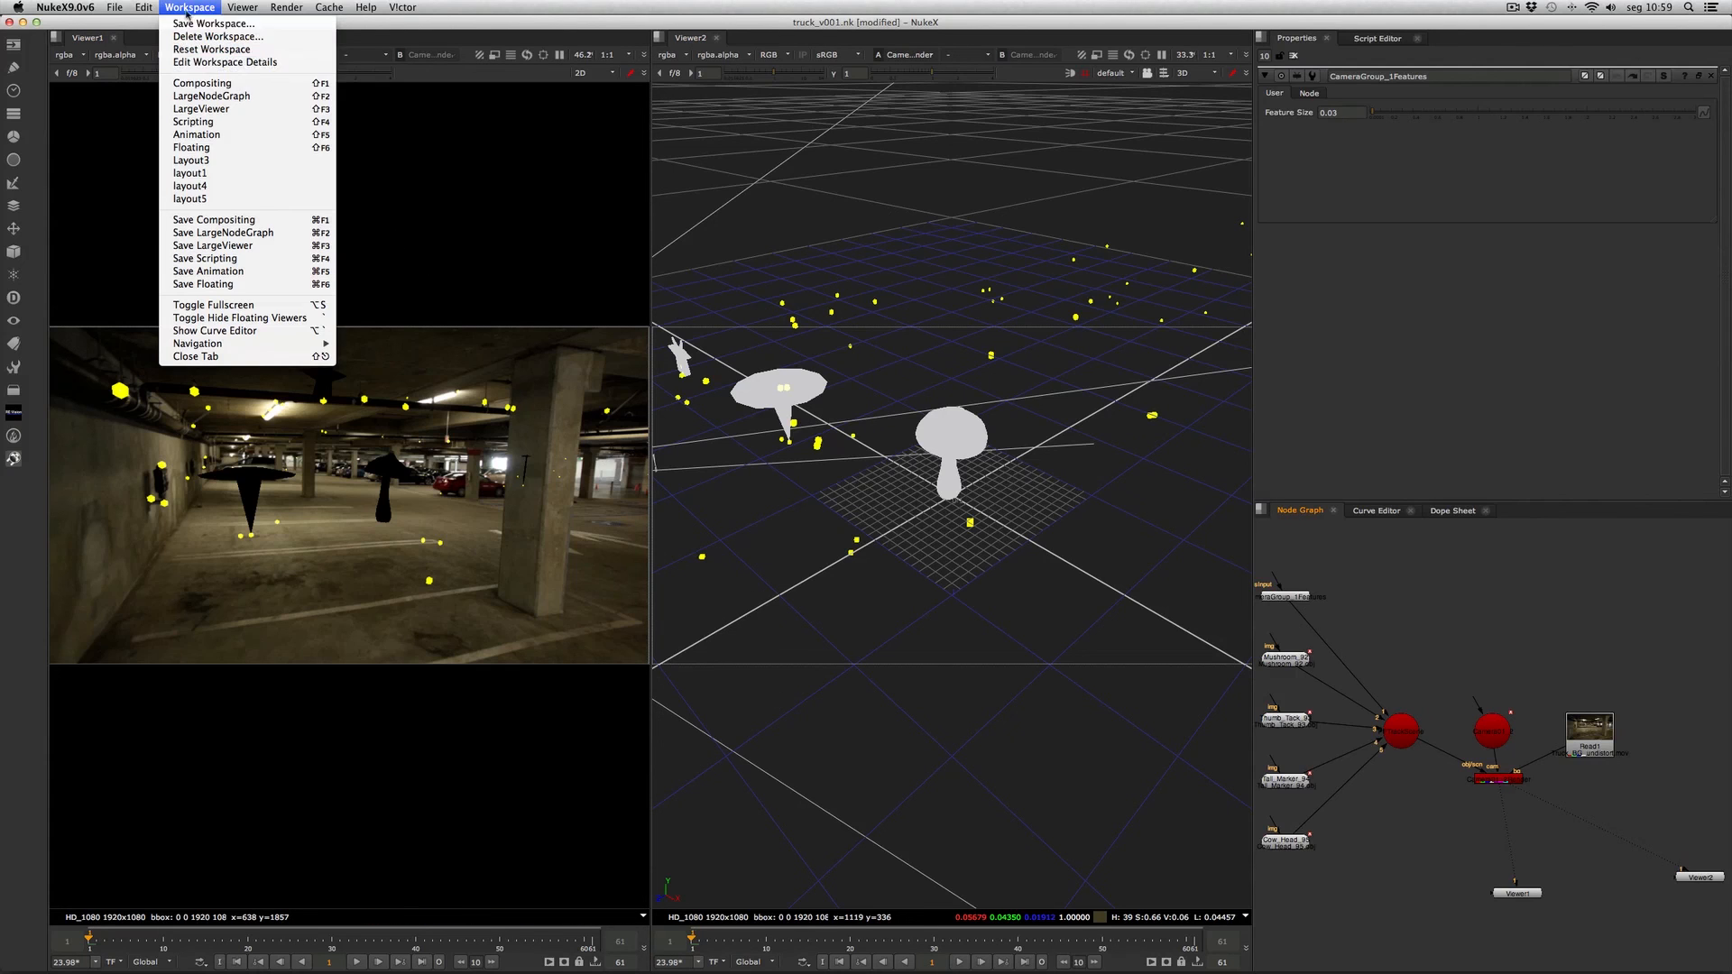
left_click(227, 187)
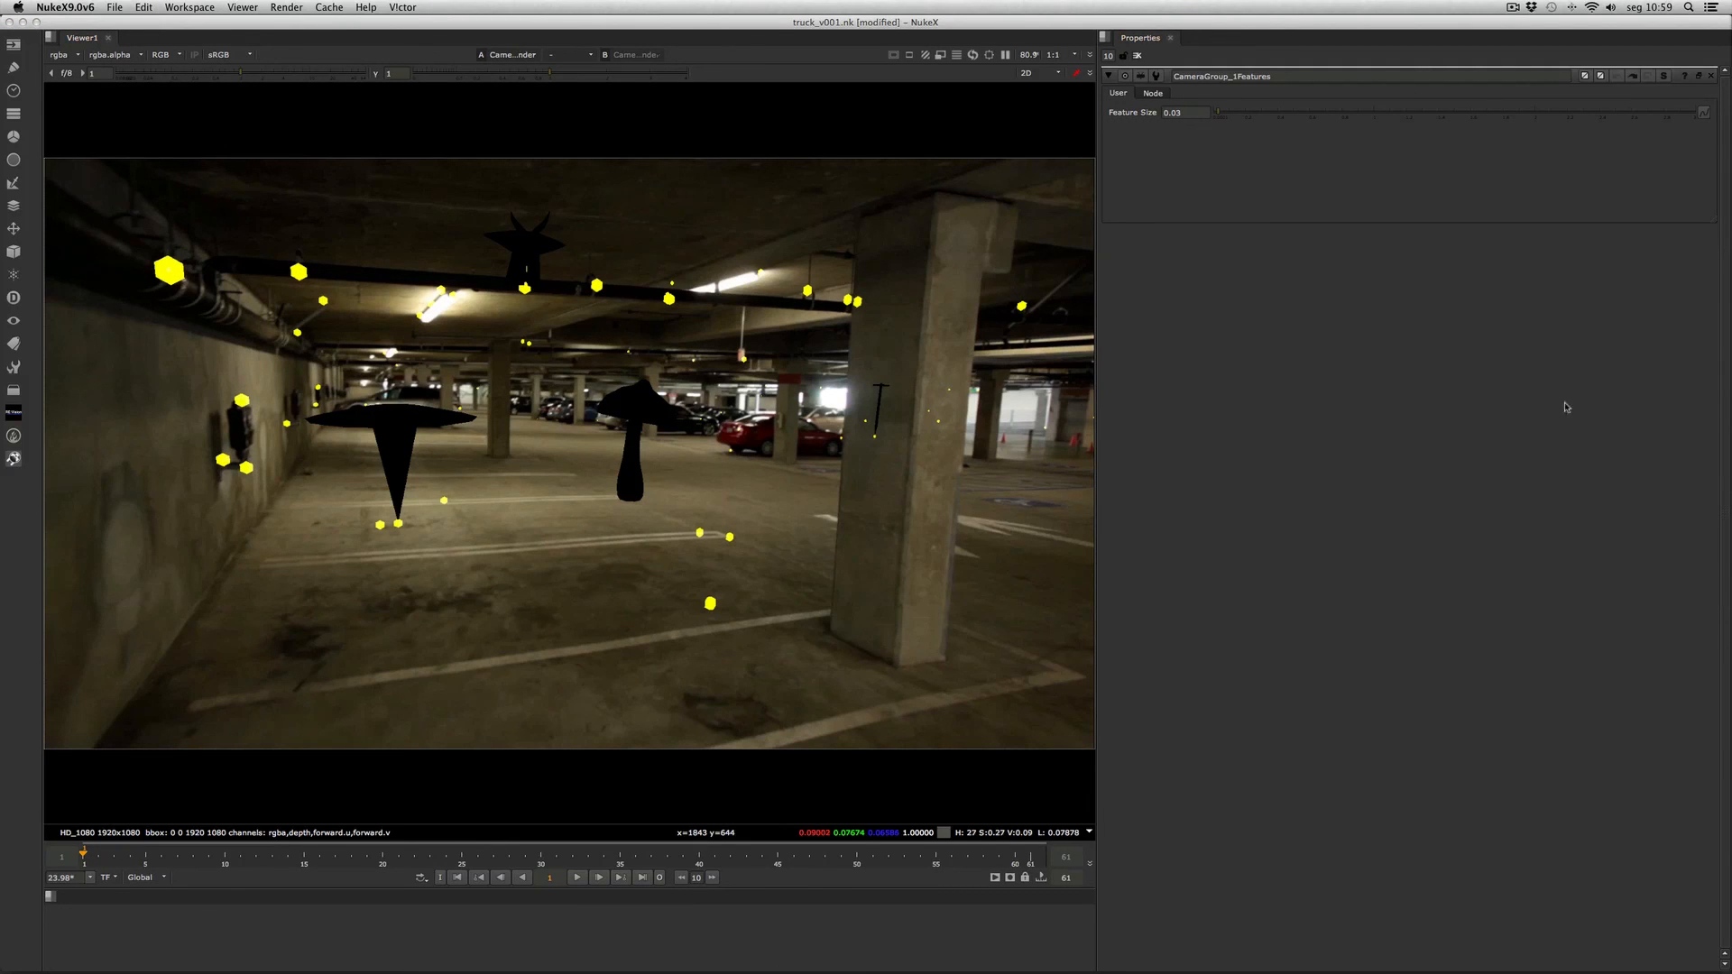
Split the new layout's viewer pane horizontally and place the 3D Viewer2 beside Viewer1.
left_click(51, 37)
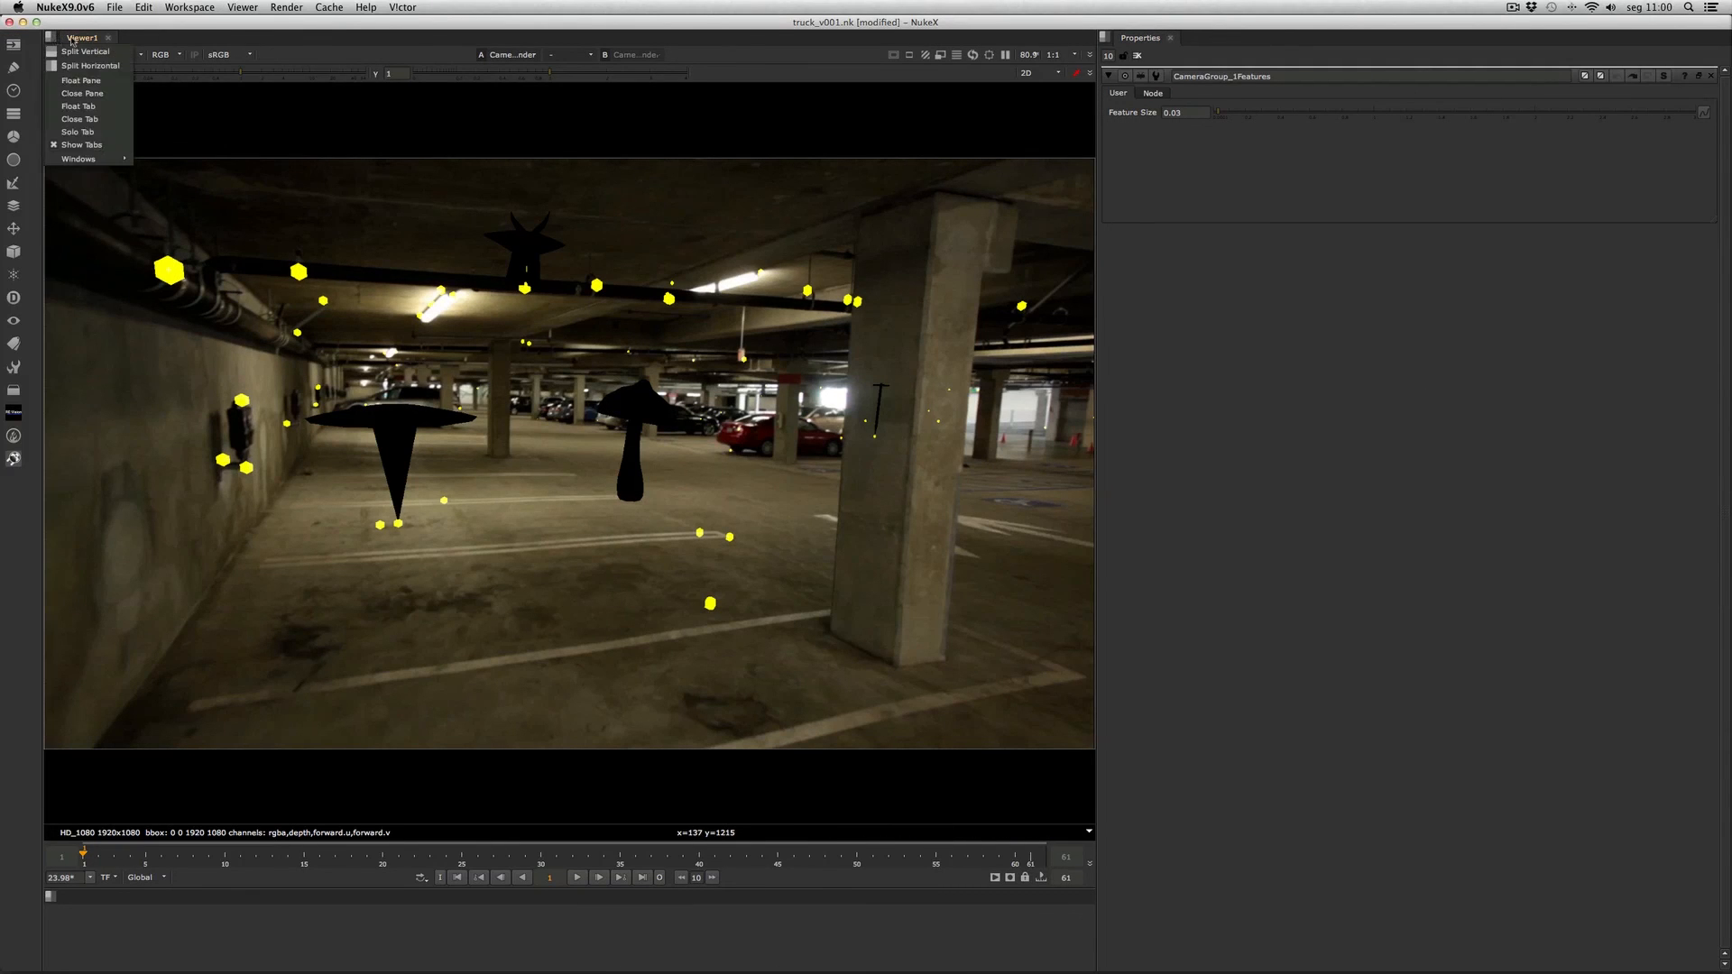
key("Escape")
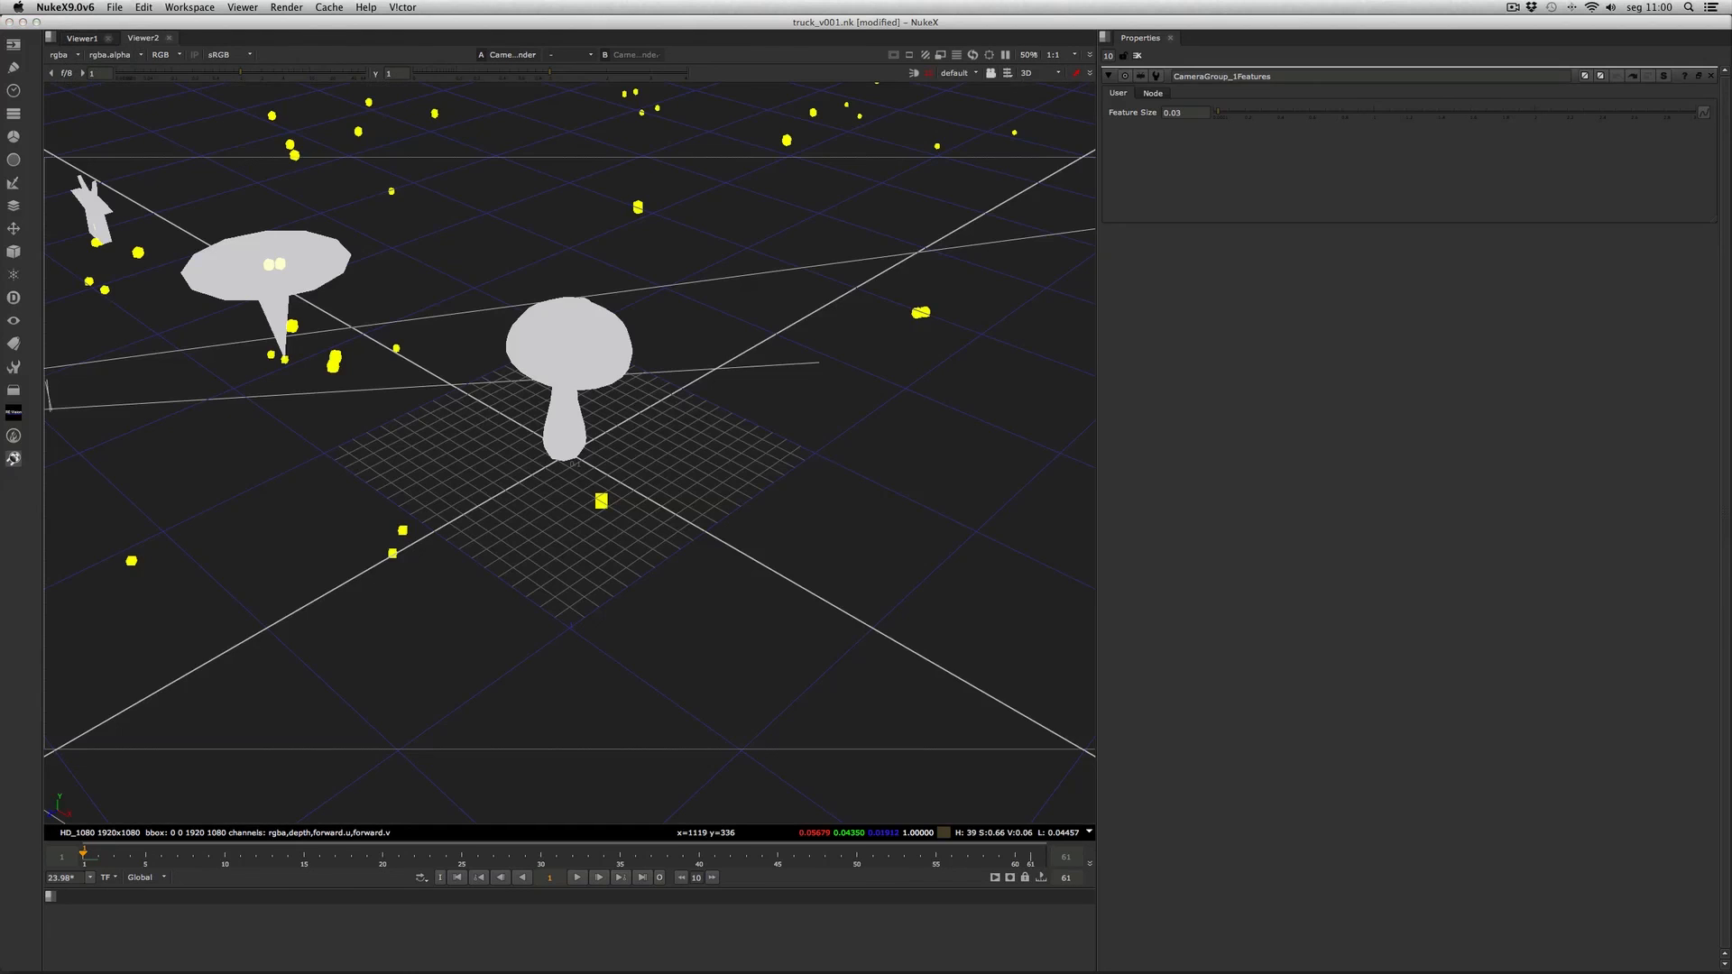
left_click(51, 37)
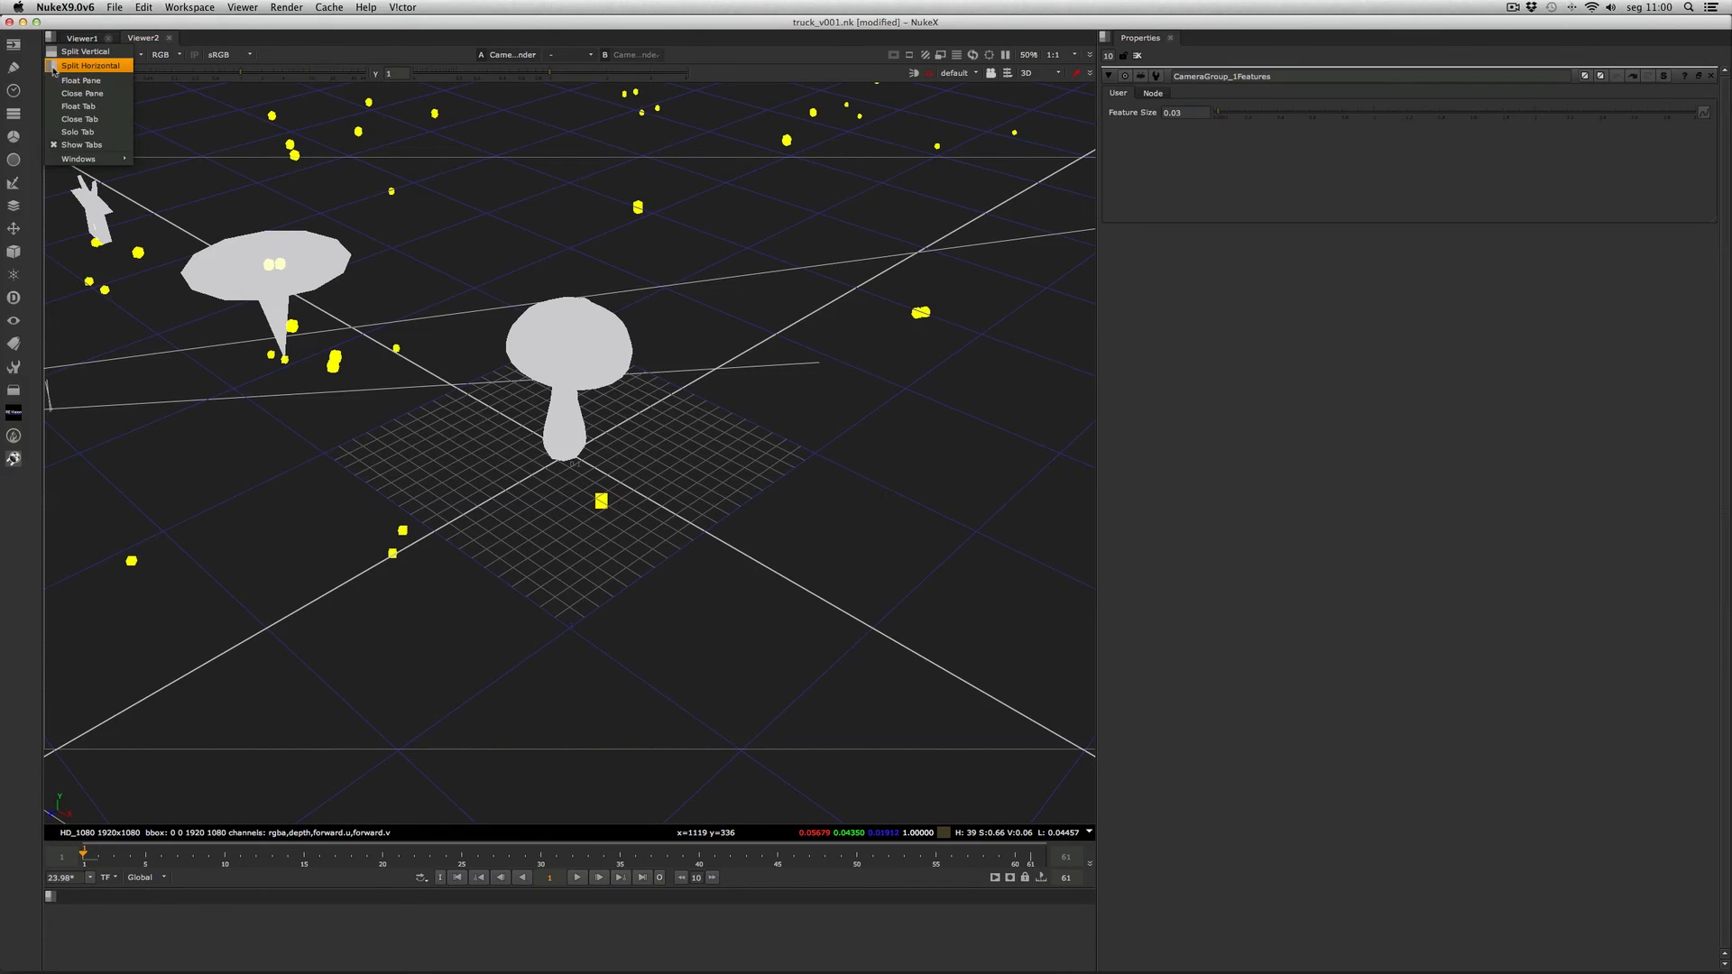
left_click(72, 62)
left_click_drag(140, 48, 1554, 321)
left_click_drag(1021, 581, 1113, 573, "super")
left_click_drag(642, 564, 643, 559, "alt")
key("f")
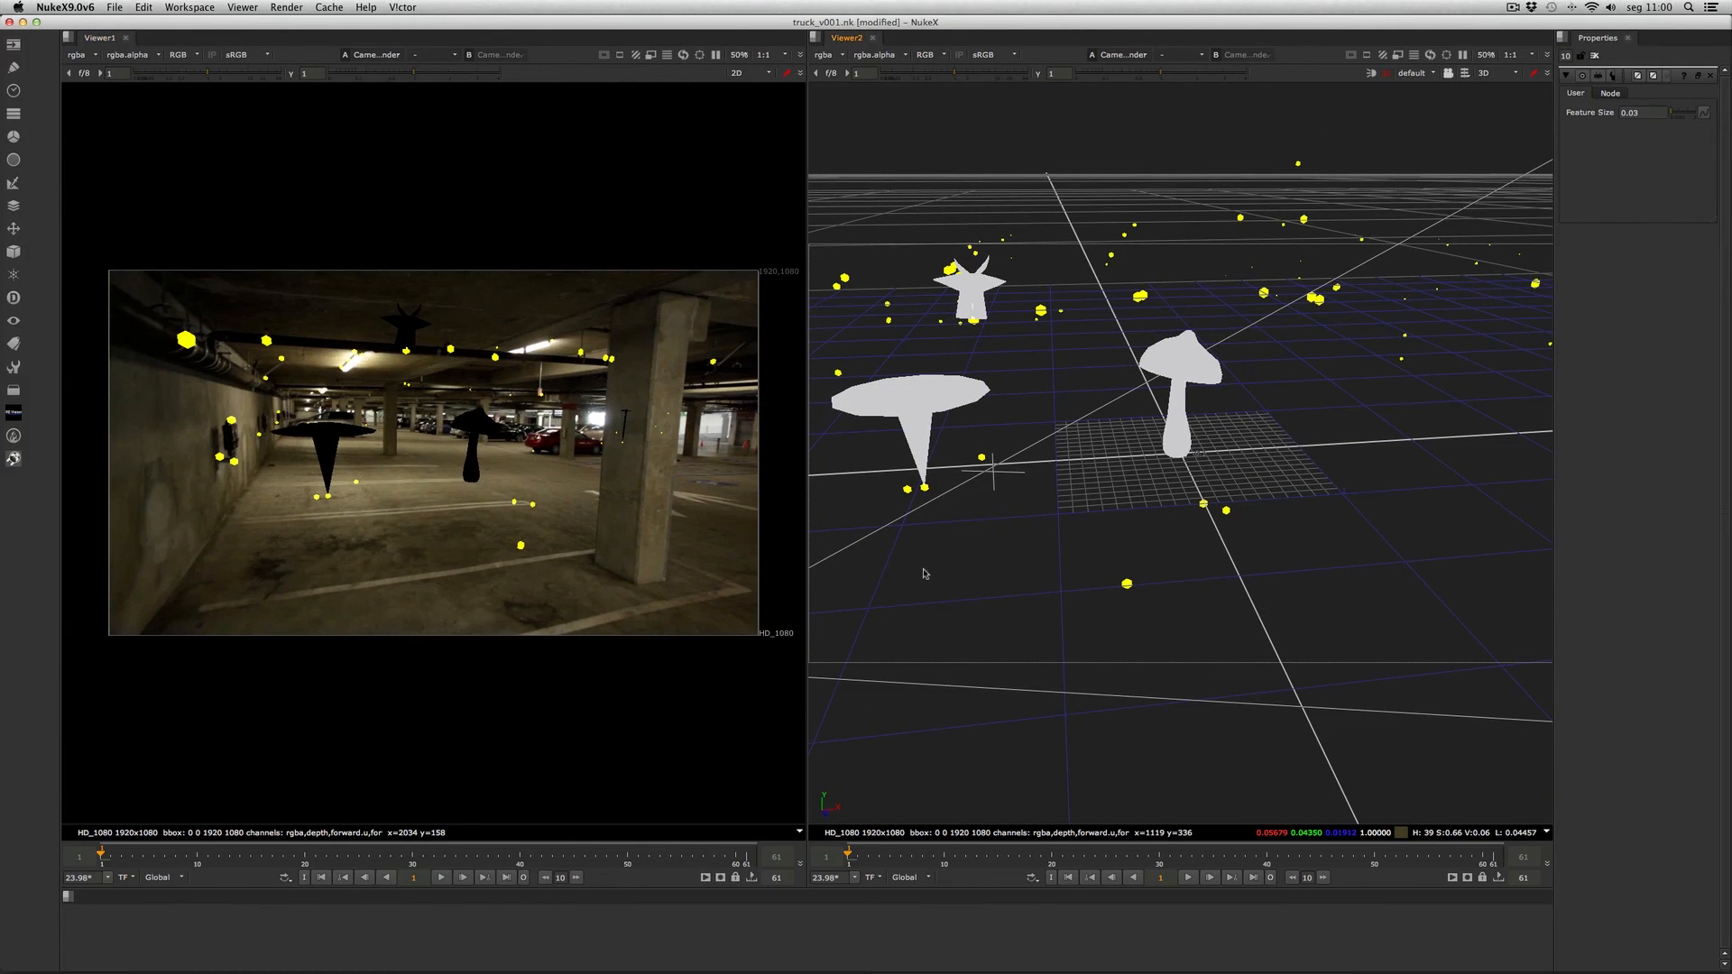
Look through the imported tracked camera in the 3D Viewer2 and fit the footage frame to the pane in Viewer1.
key("f")
left_click(1412, 73)
left_click(1430, 91)
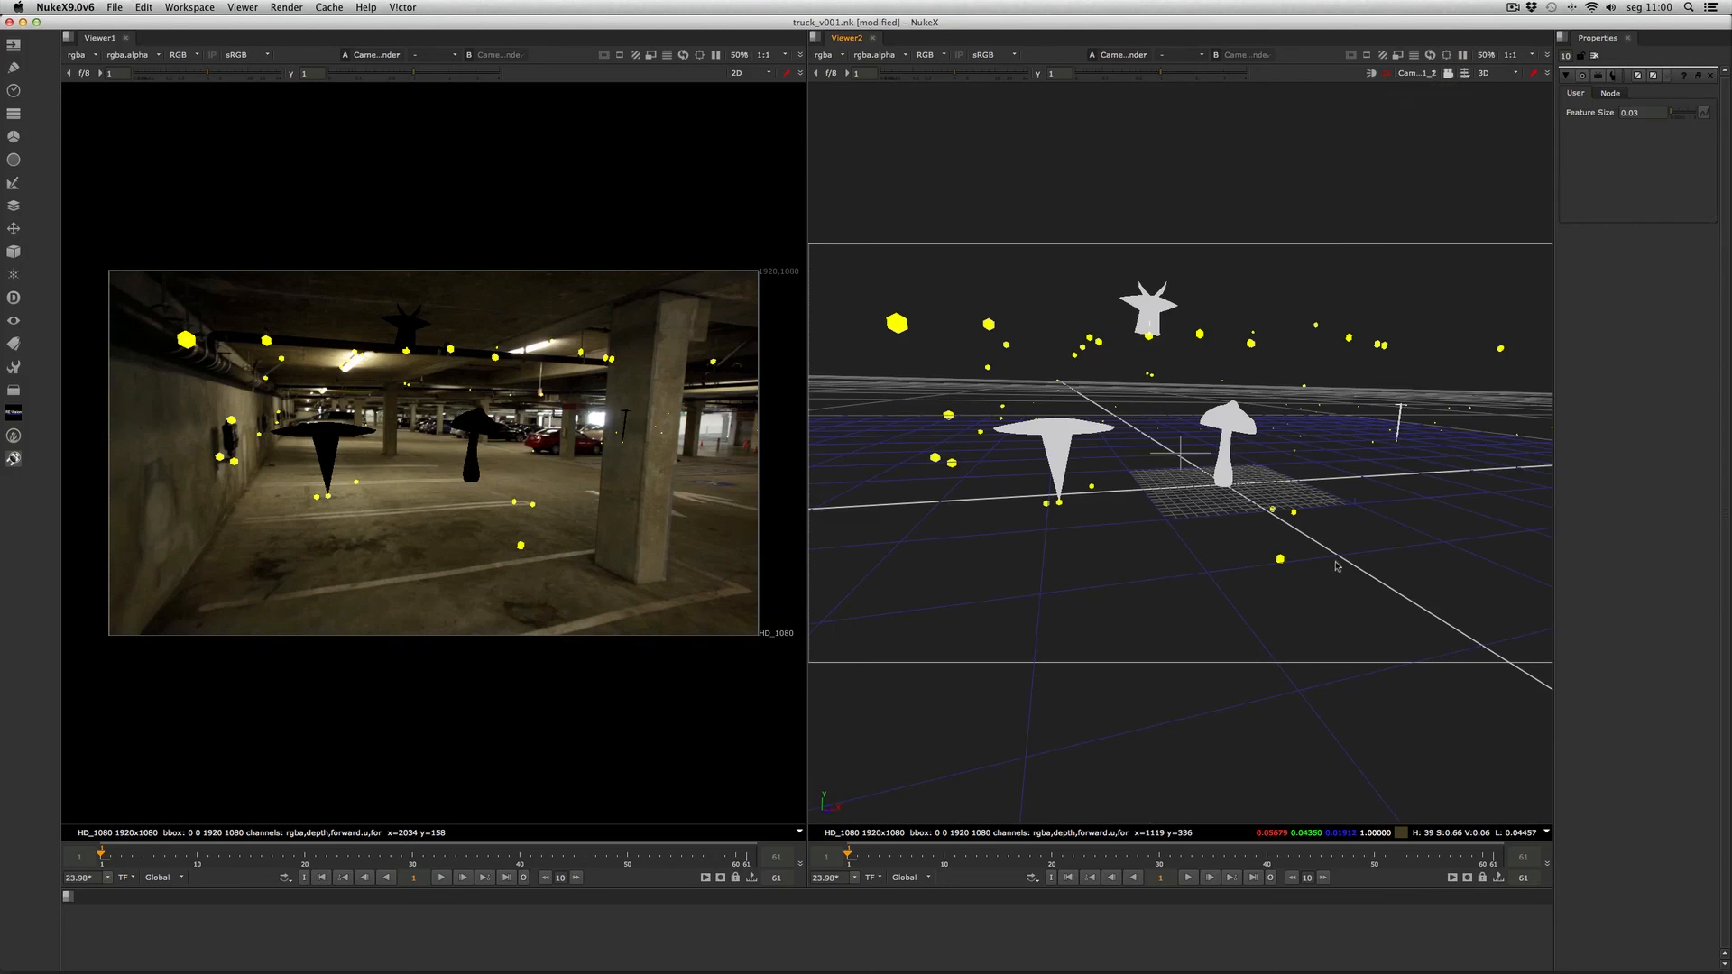
key("f")
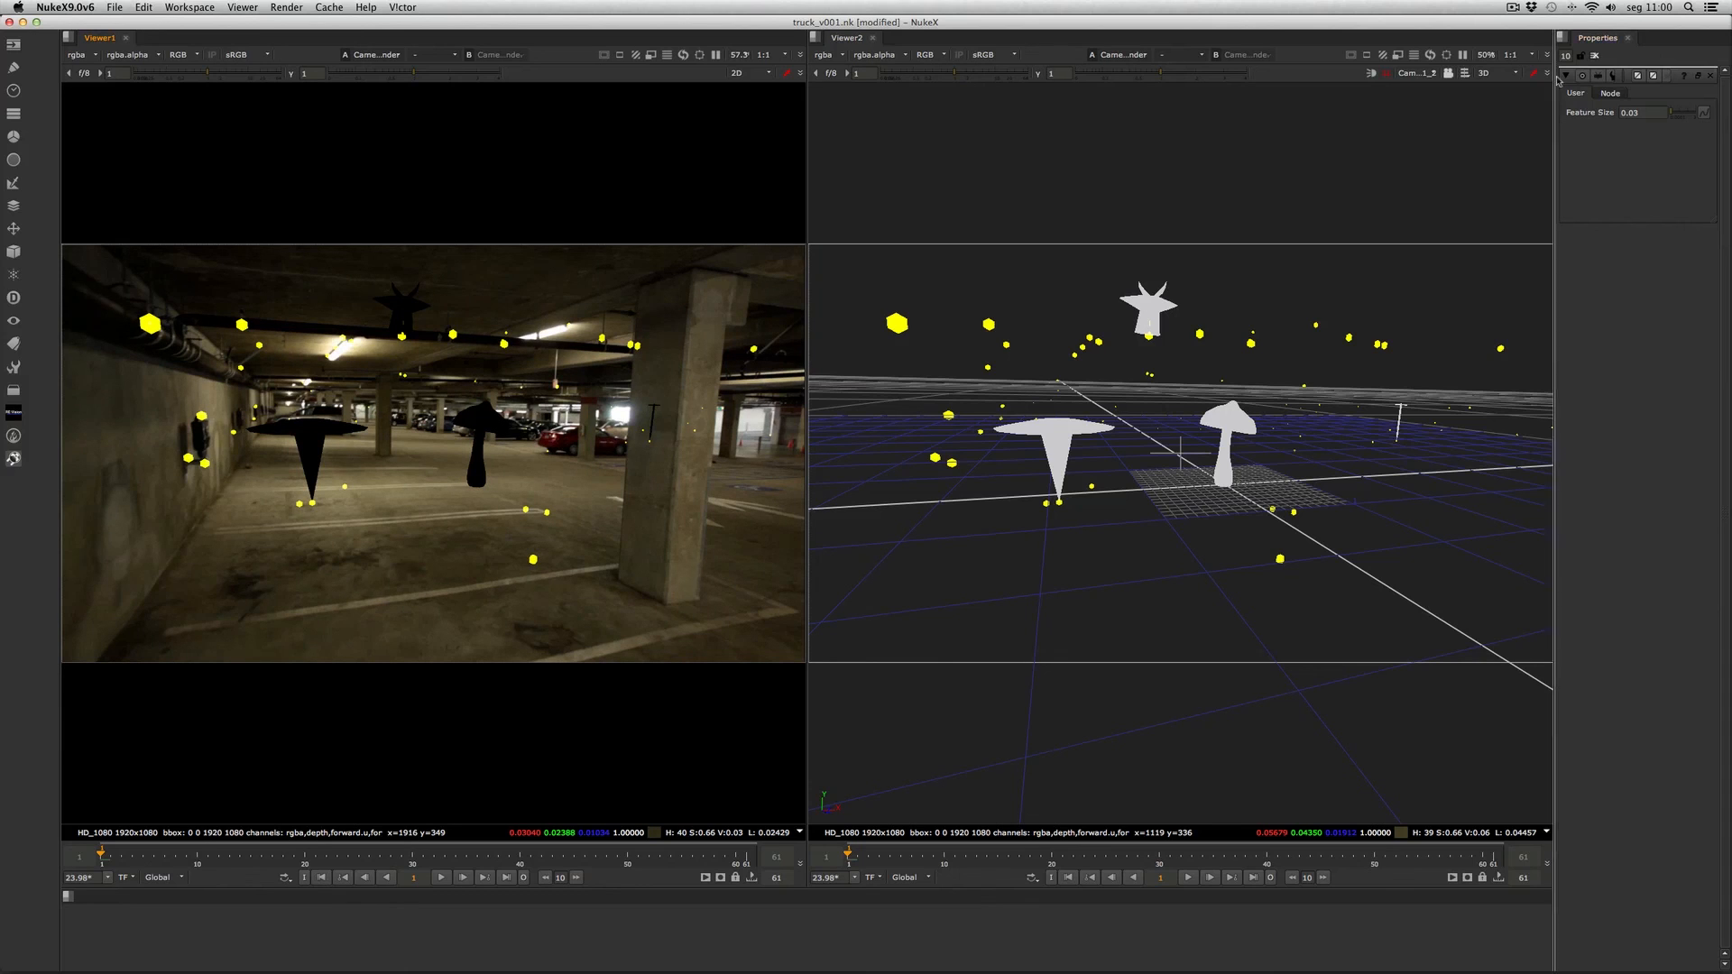
Set the Feature Size of the tracking points to 0.01 and deselect the 3D objects.
left_click(1640, 112)
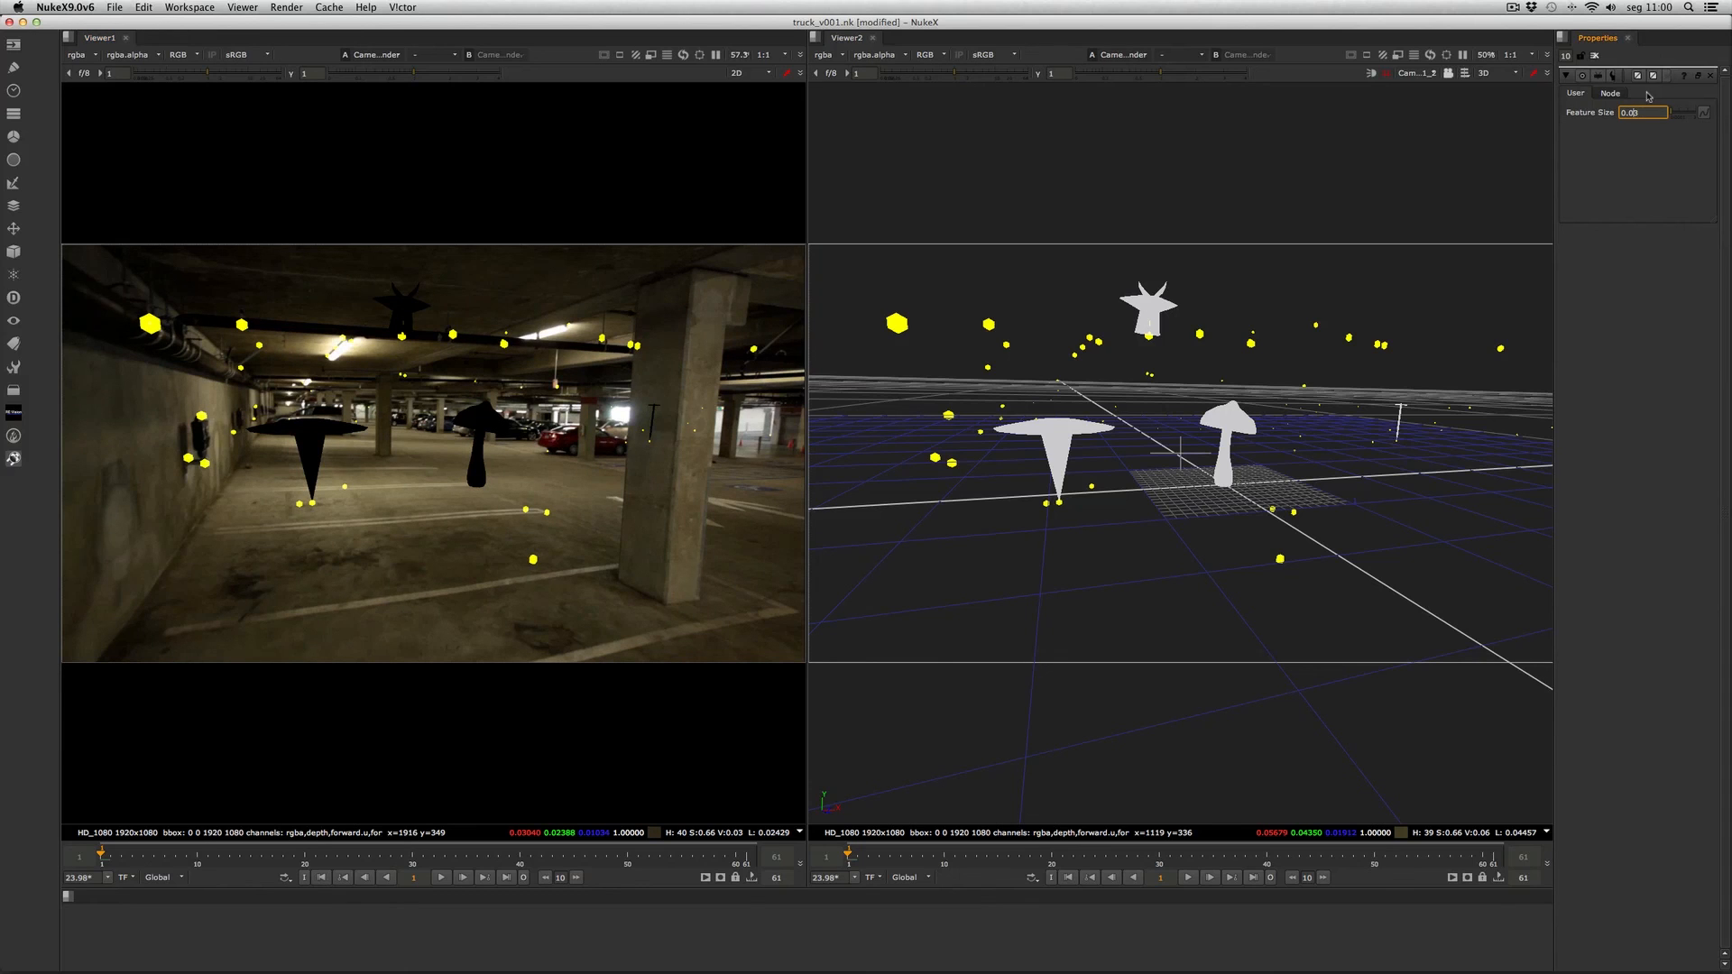
key("BackSpace")
type("1")
key("Return")
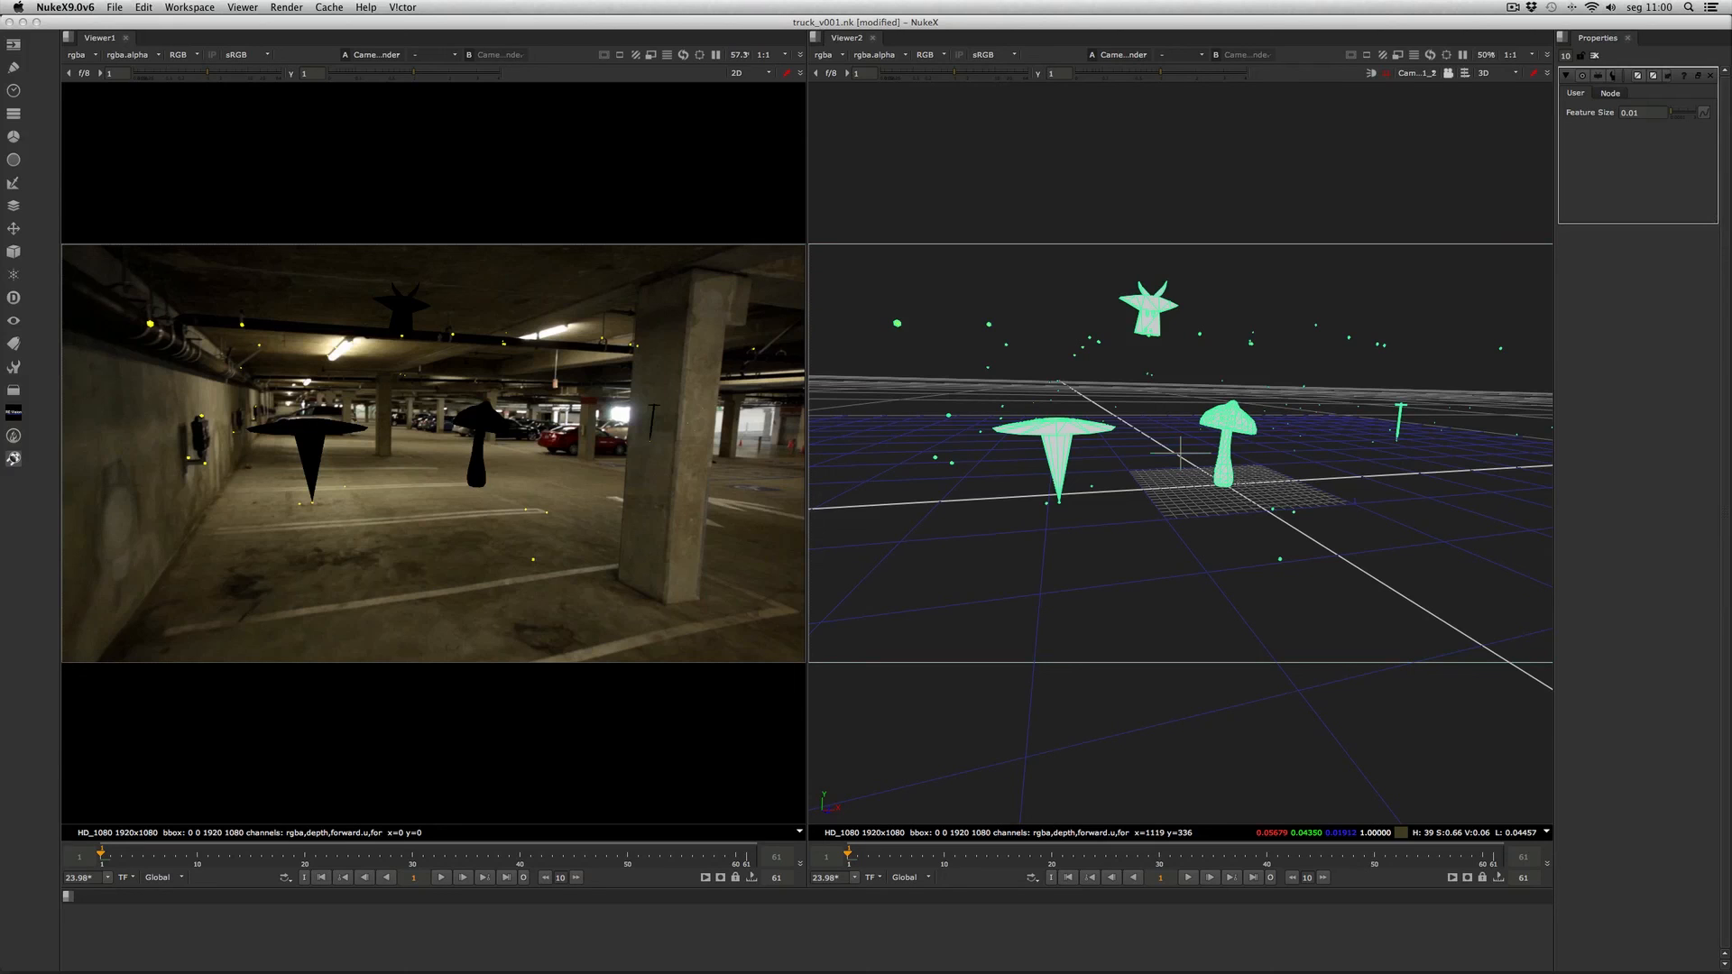
left_click(1360, 528)
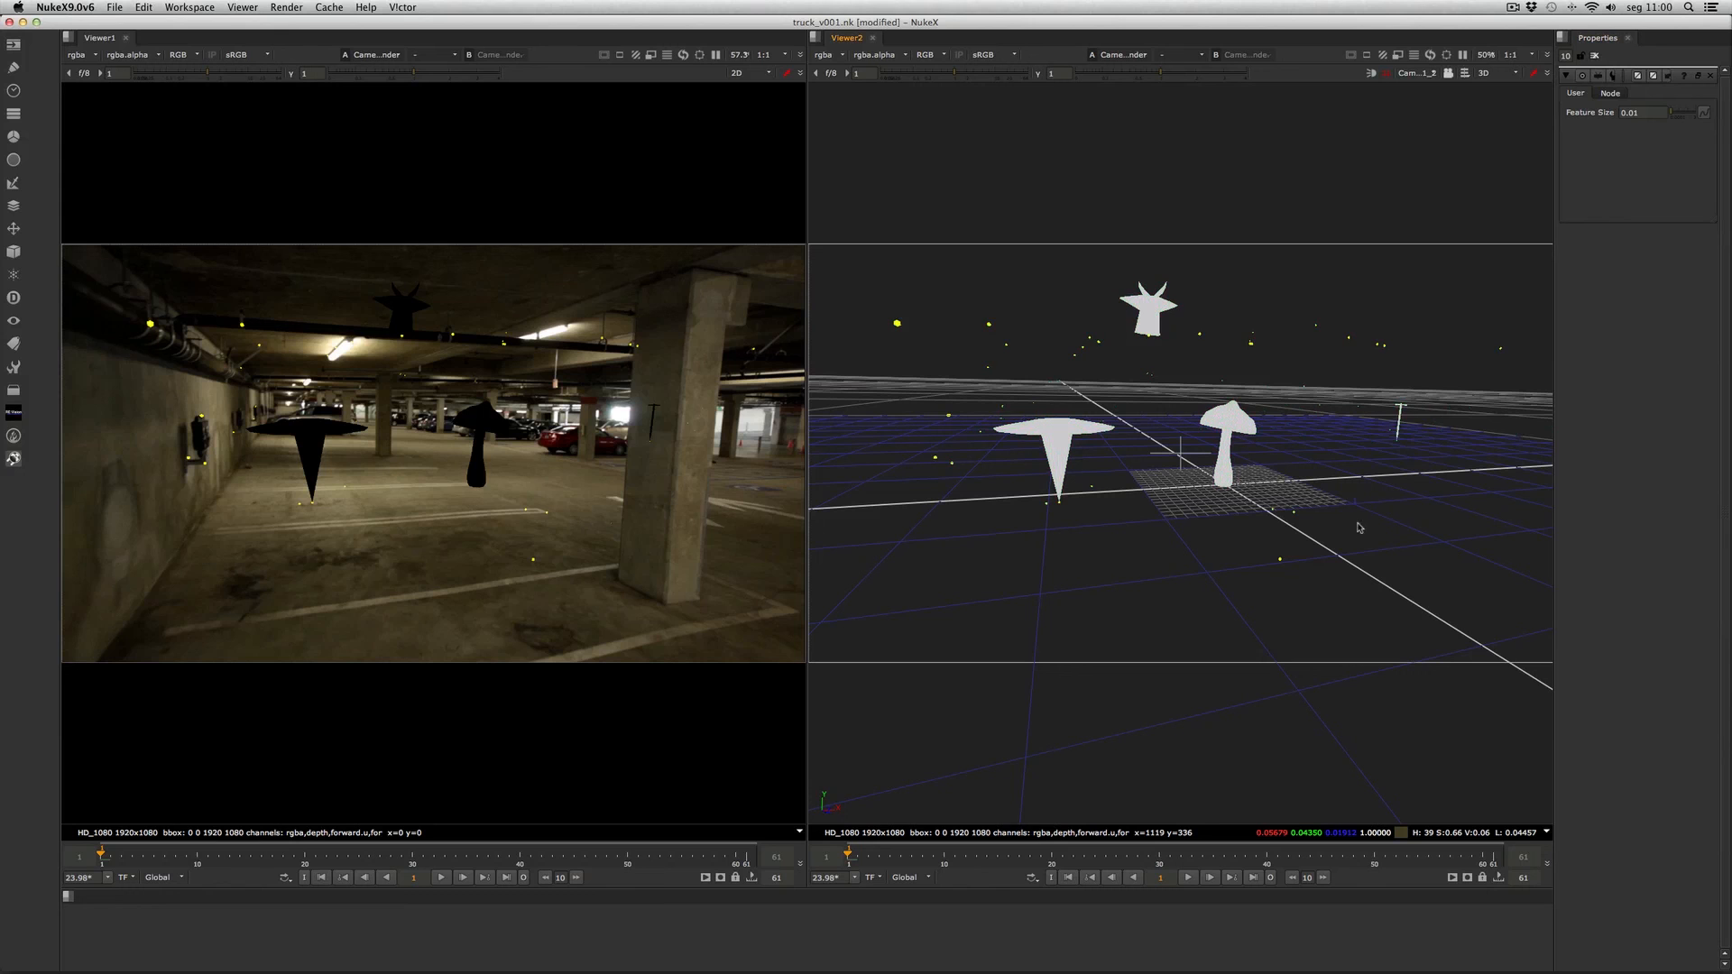
Play the shot from the first frame in Viewer1 and play it in Viewer2 to check how the test objects and tracking points follow the footage.
left_click(441, 877)
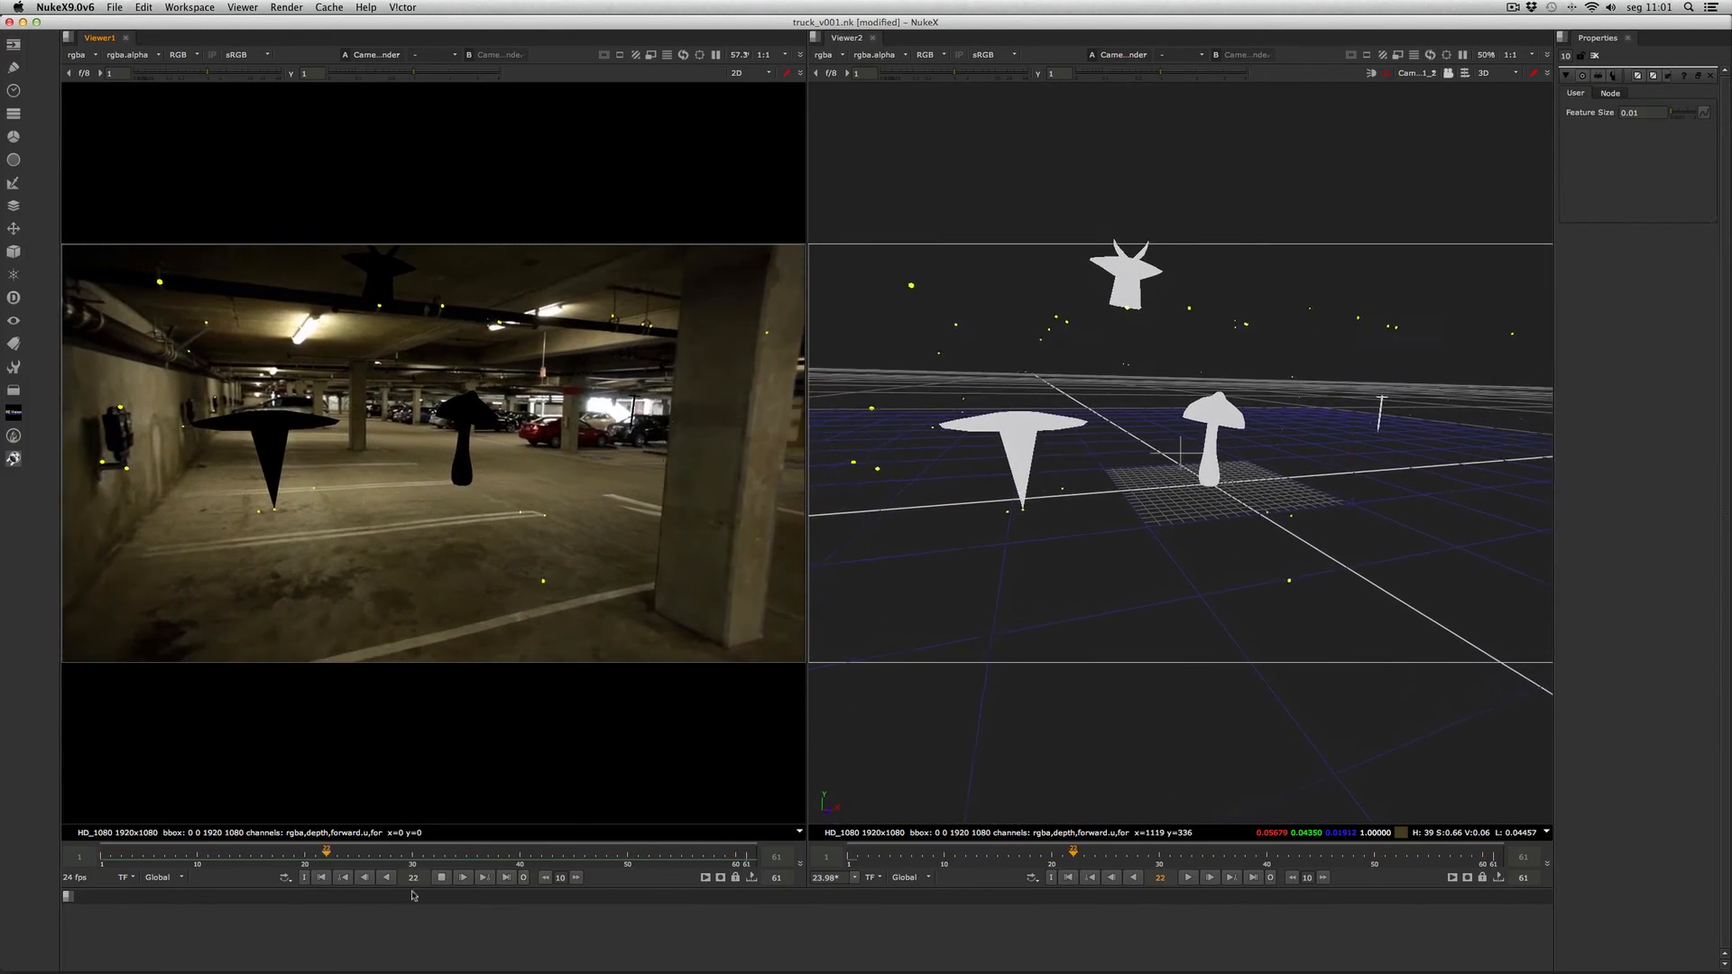
left_click(442, 878)
left_click(322, 879)
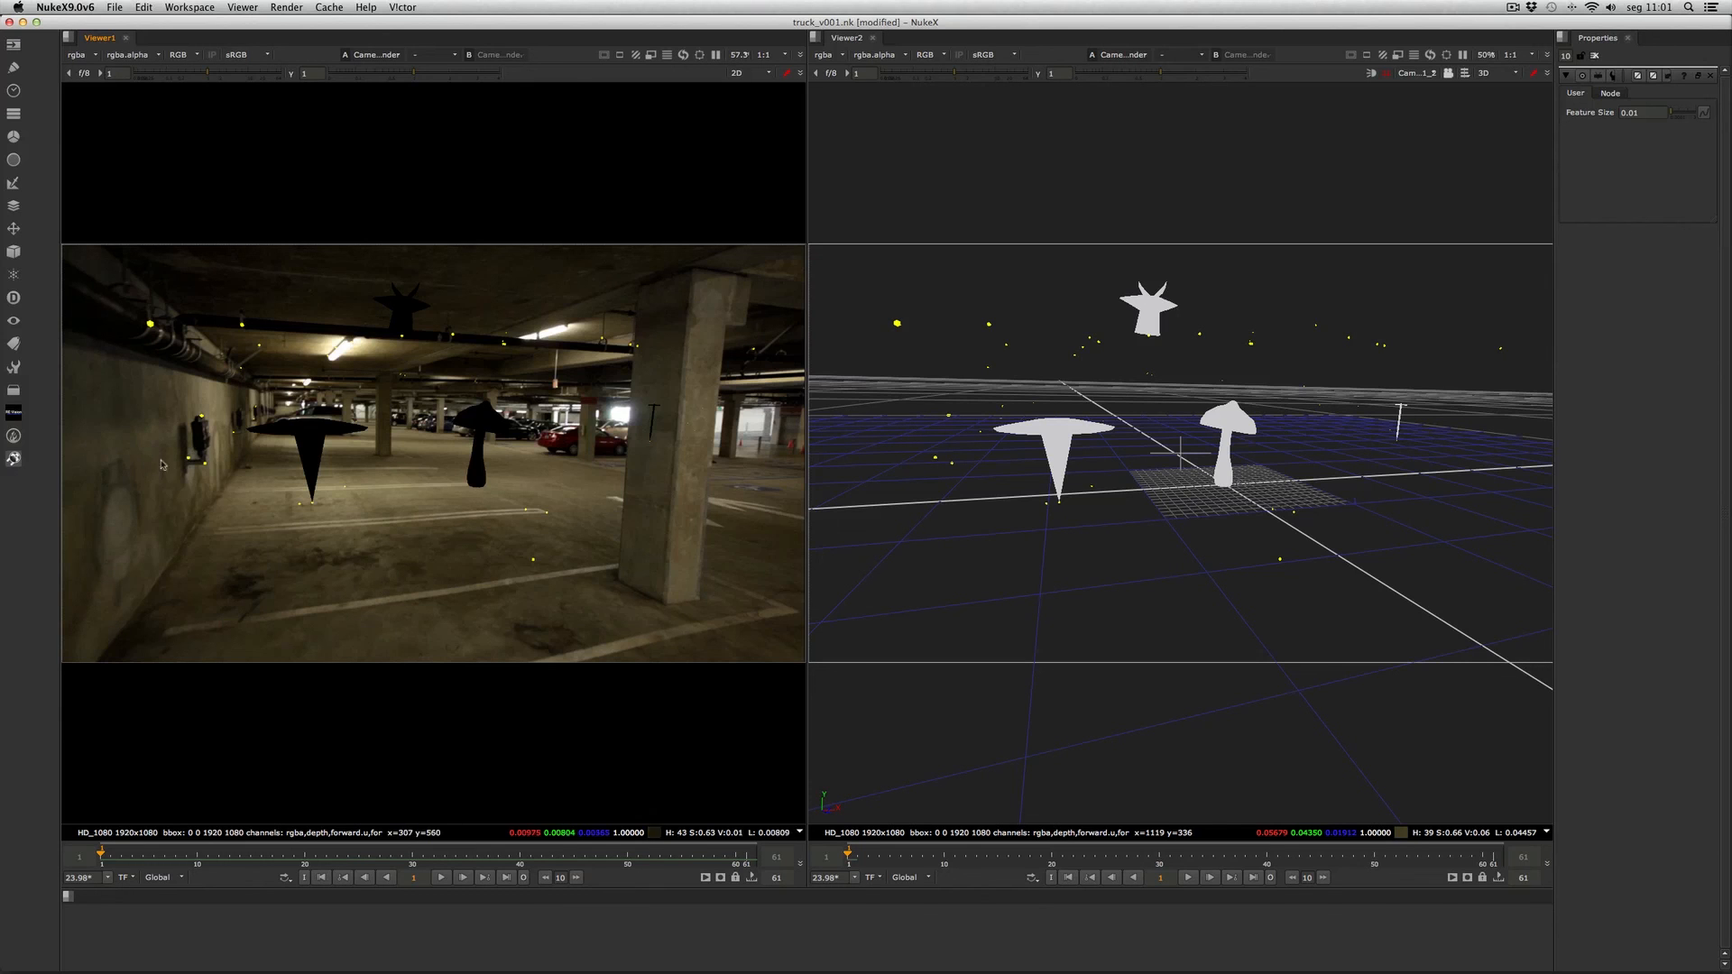
left_click_drag(243, 864, 127, 836)
left_click(322, 878)
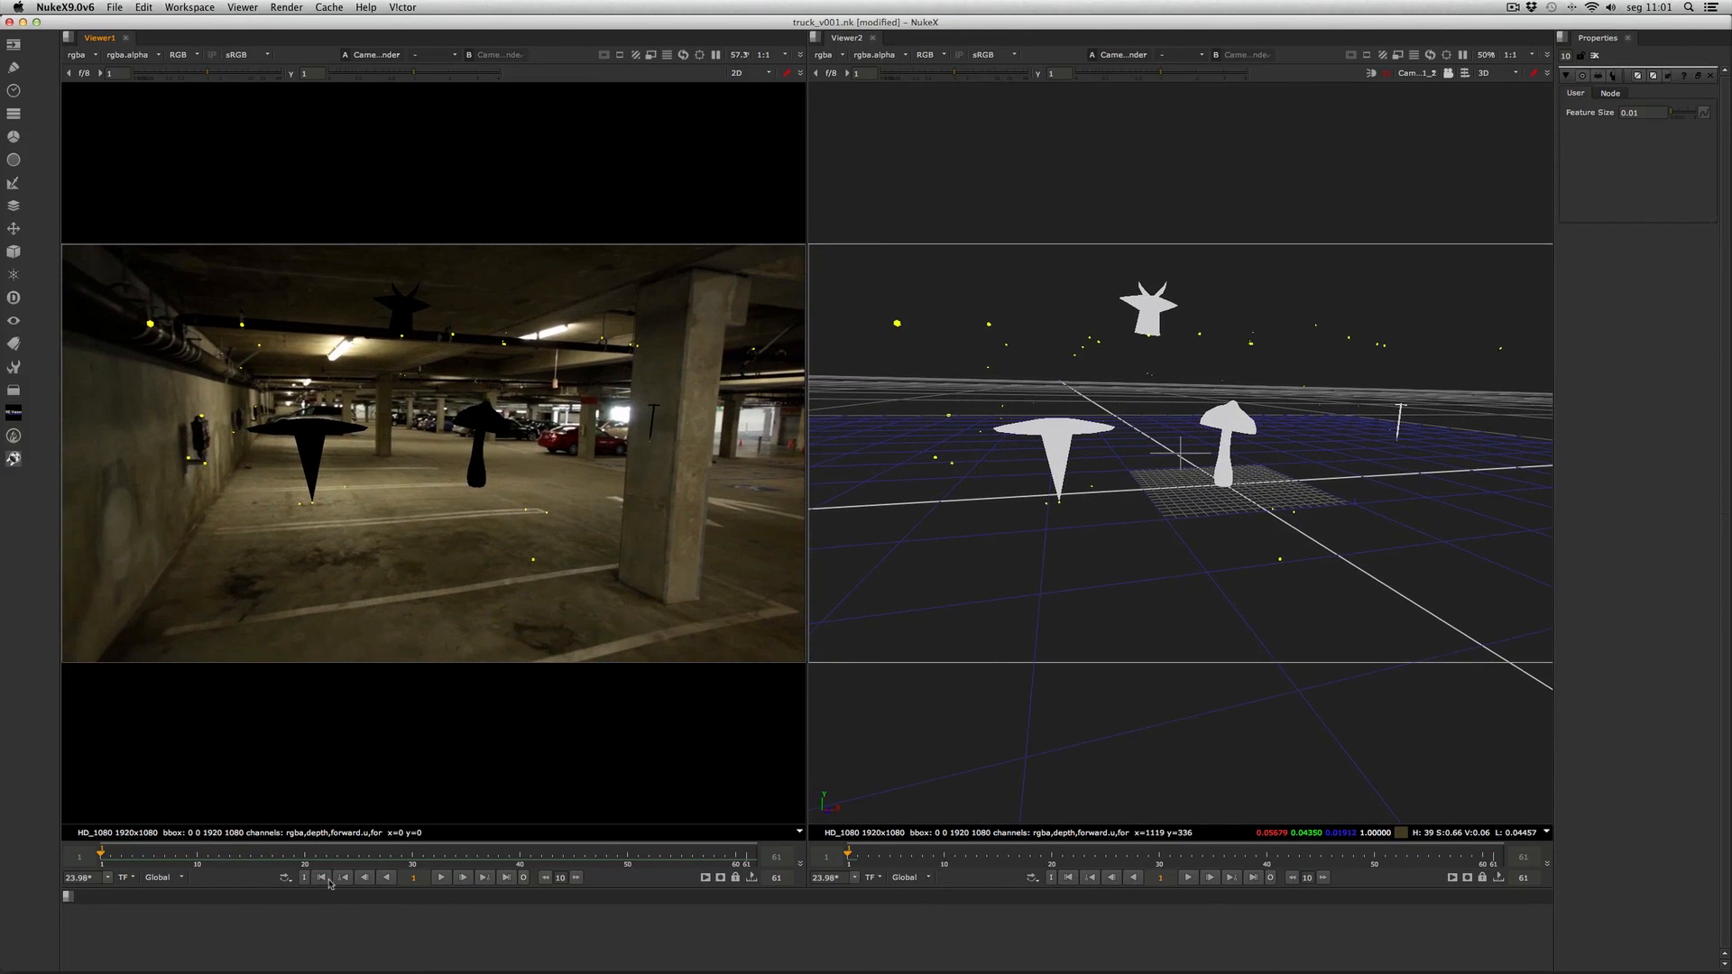
left_click(443, 878)
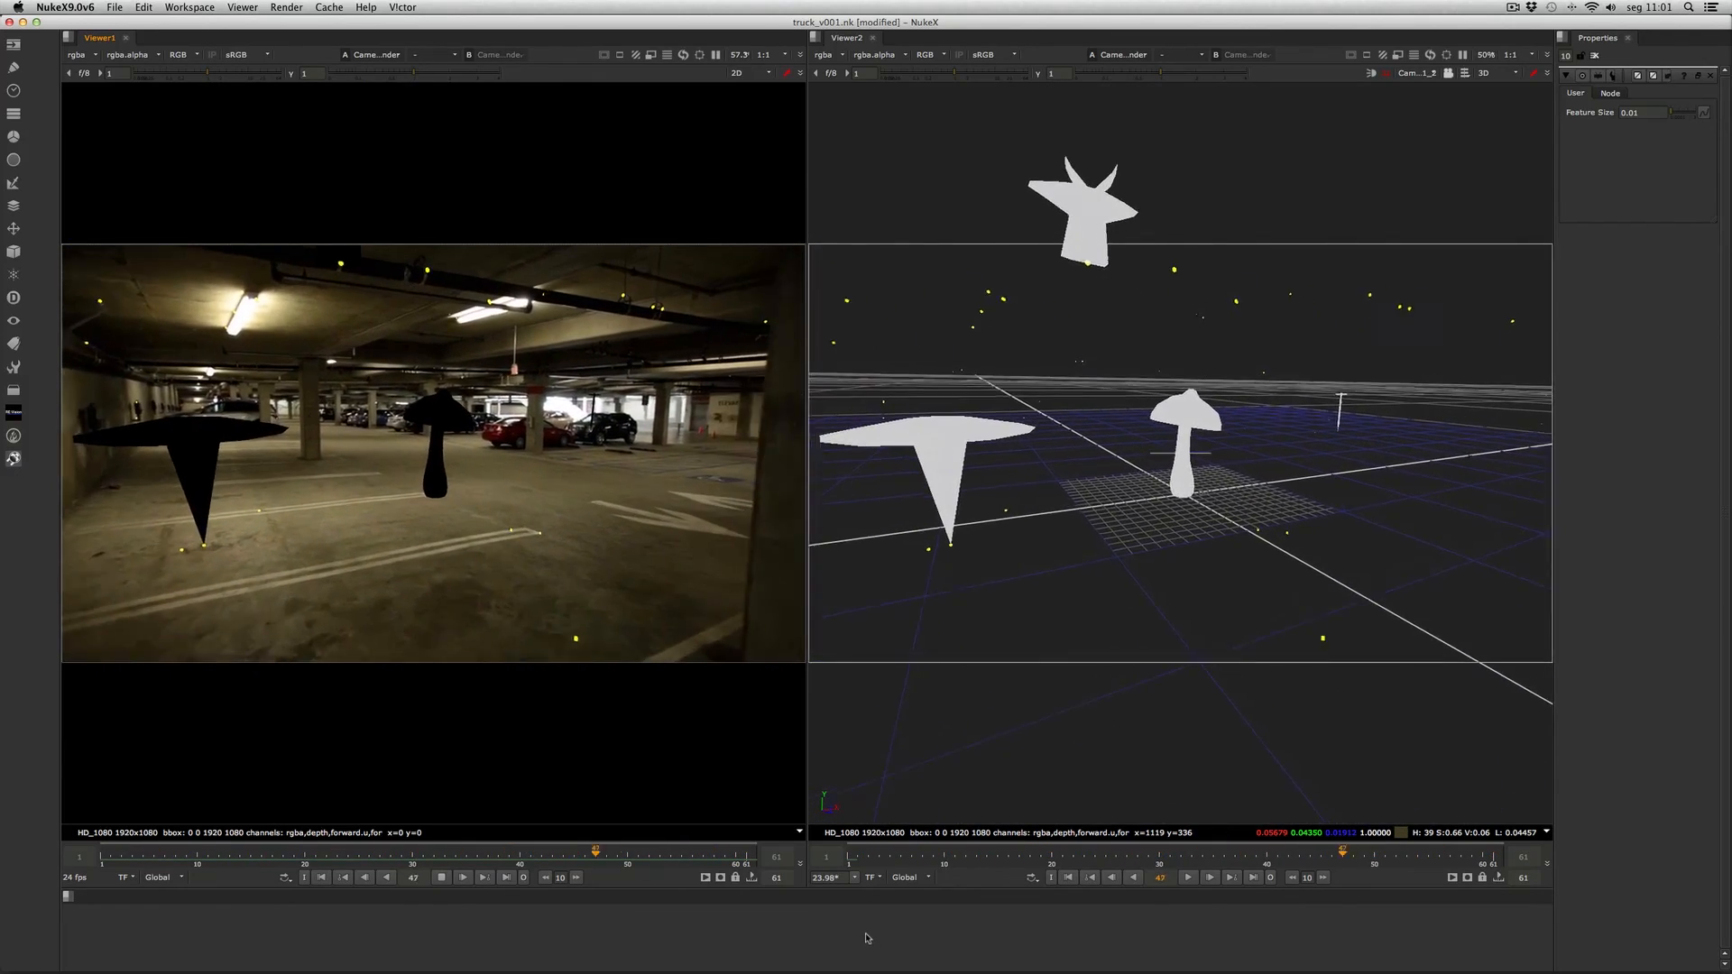
left_click(1188, 877)
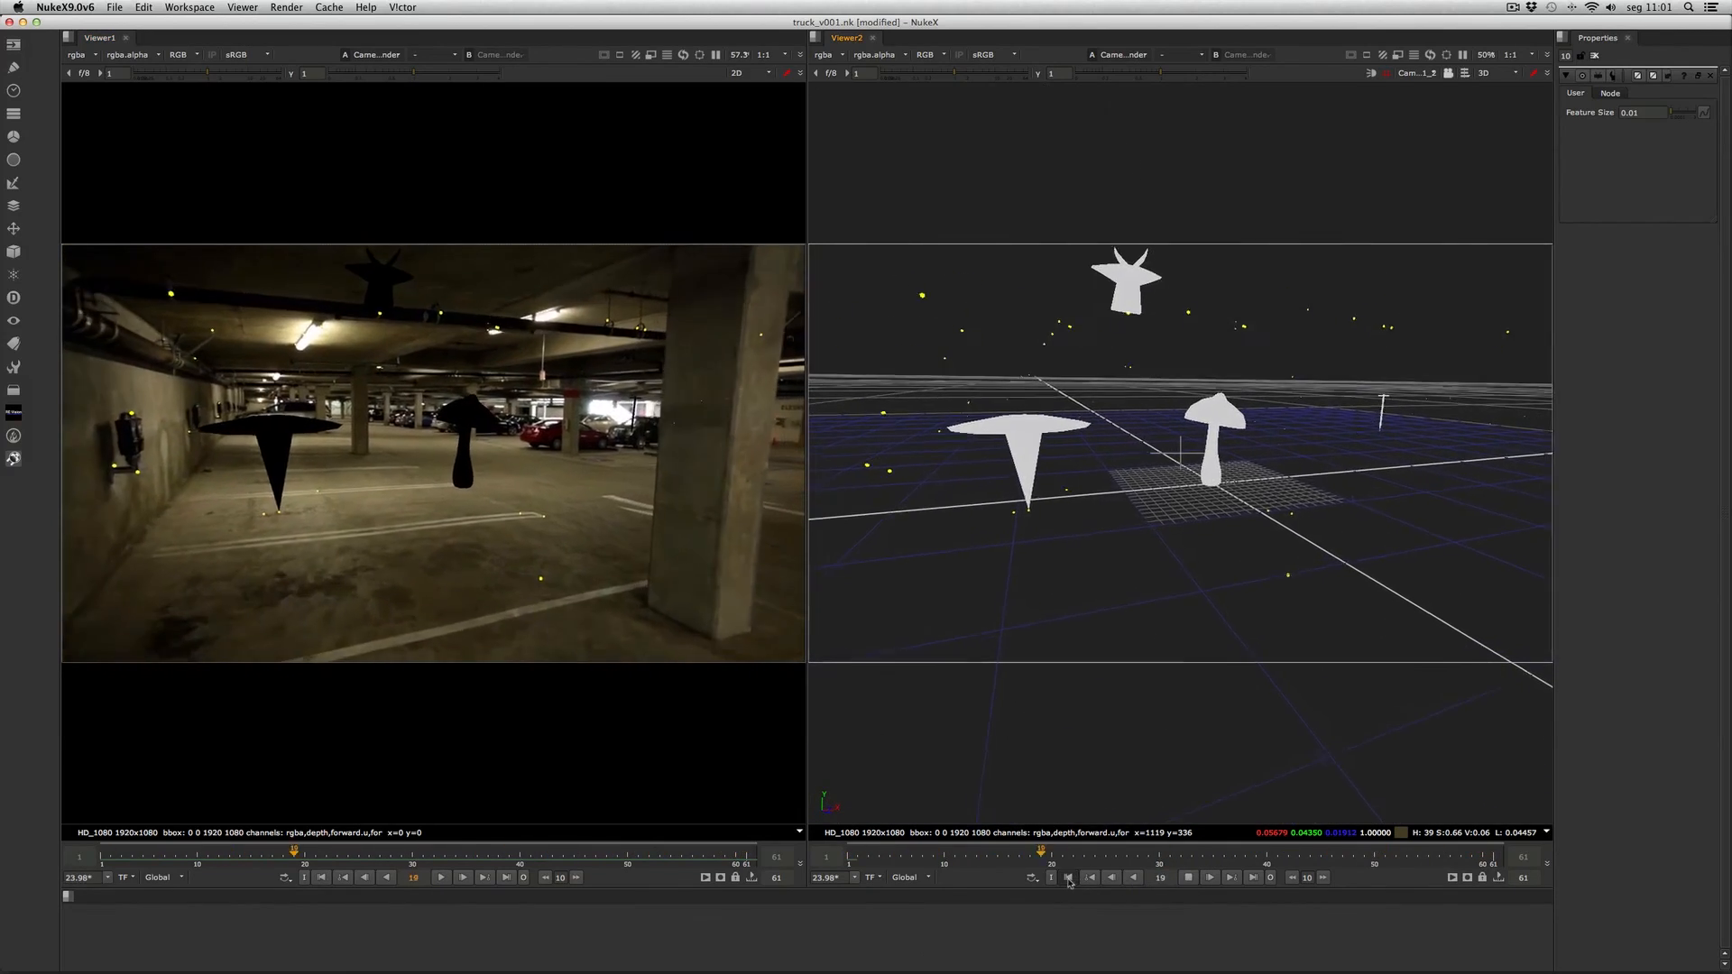